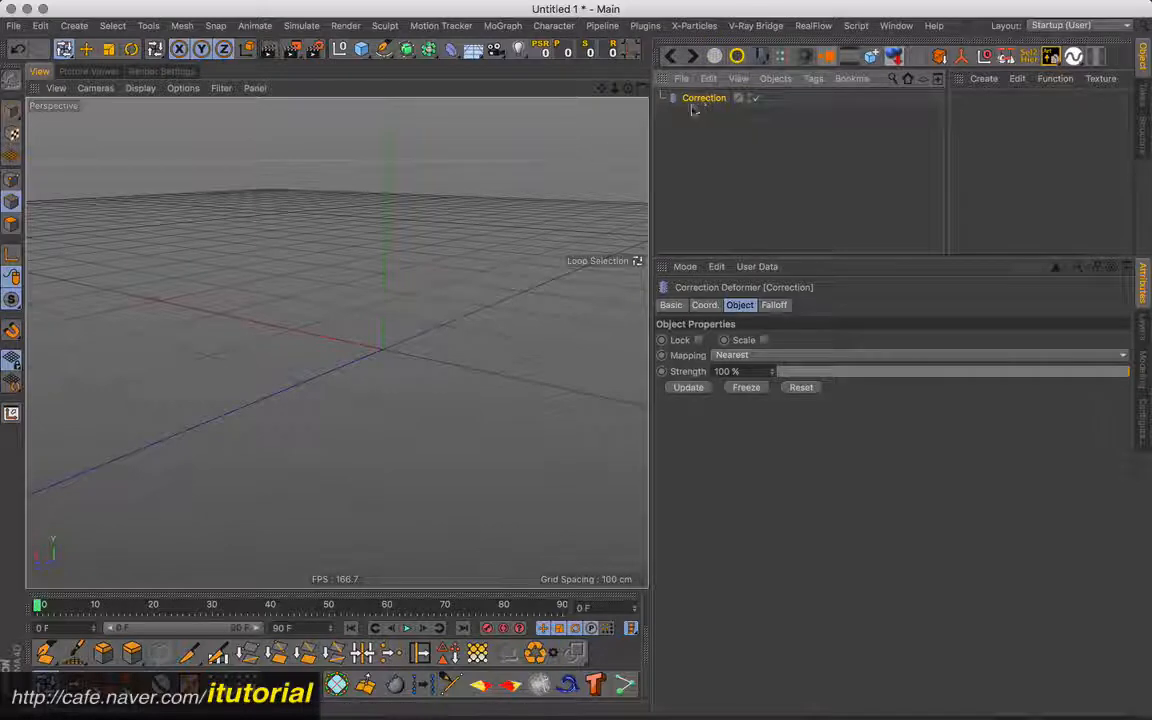
- Add a cylinder primitive with 8 rotation segments and 5 height segments
drag(1012, 372, 1110, 376)
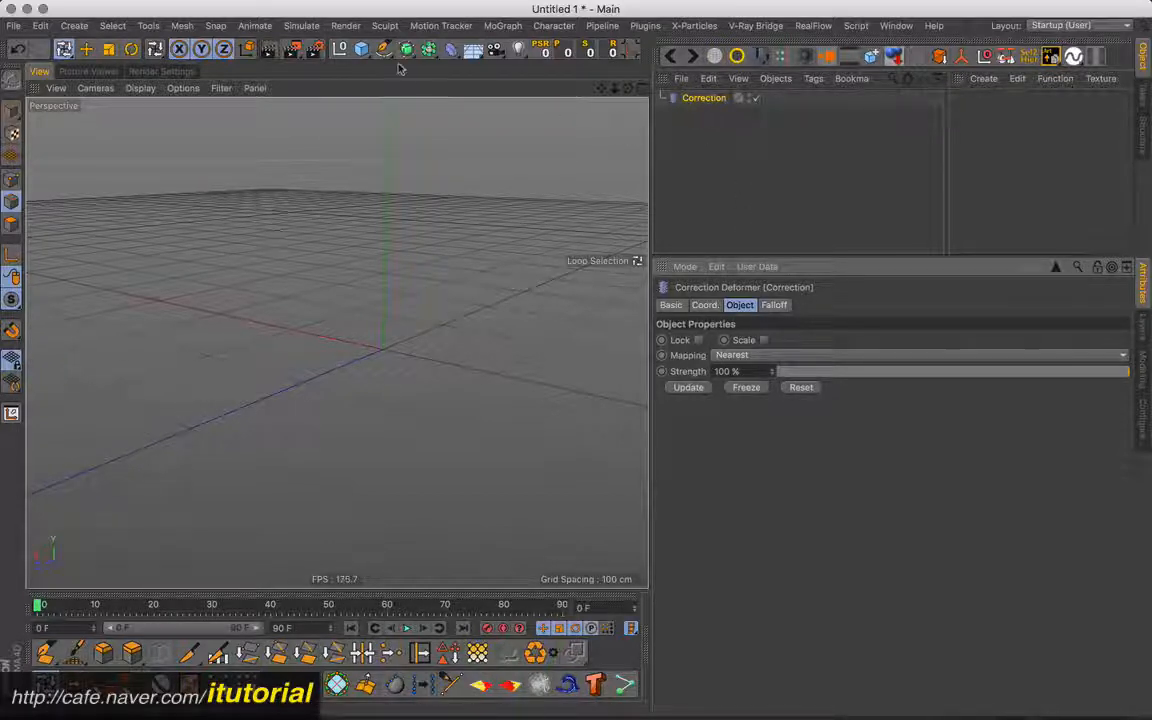
click(361, 48)
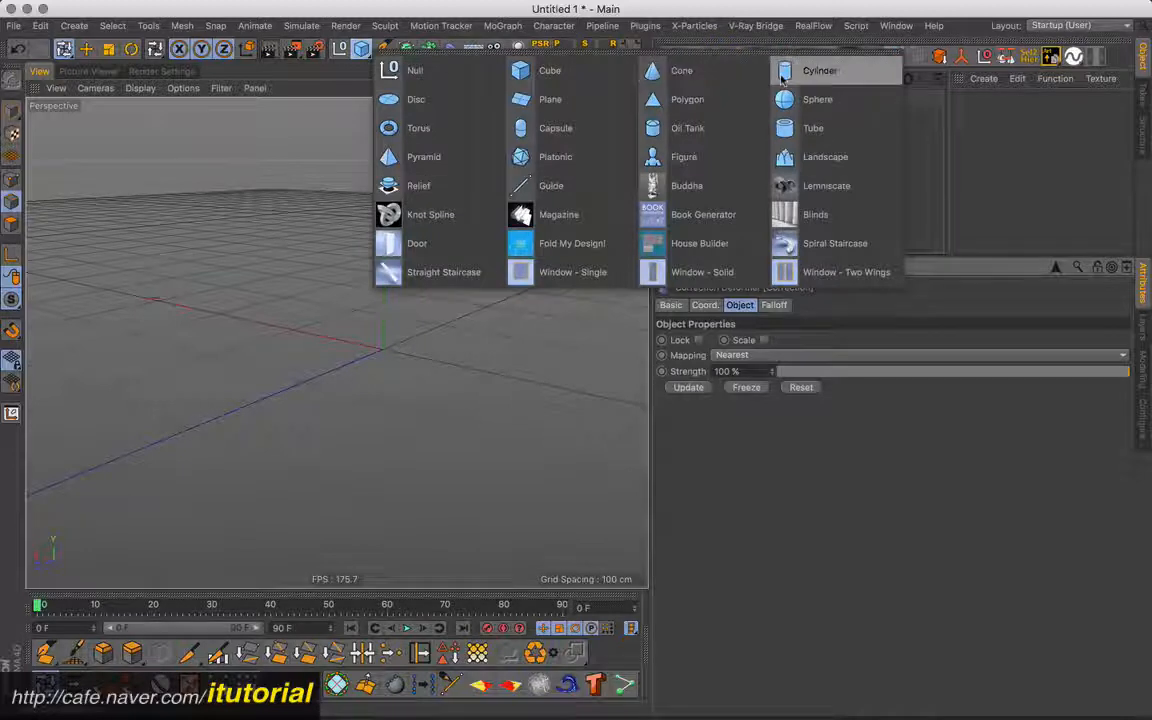
click(818, 70)
alt+drag(418, 280, 508, 318)
click(758, 391)
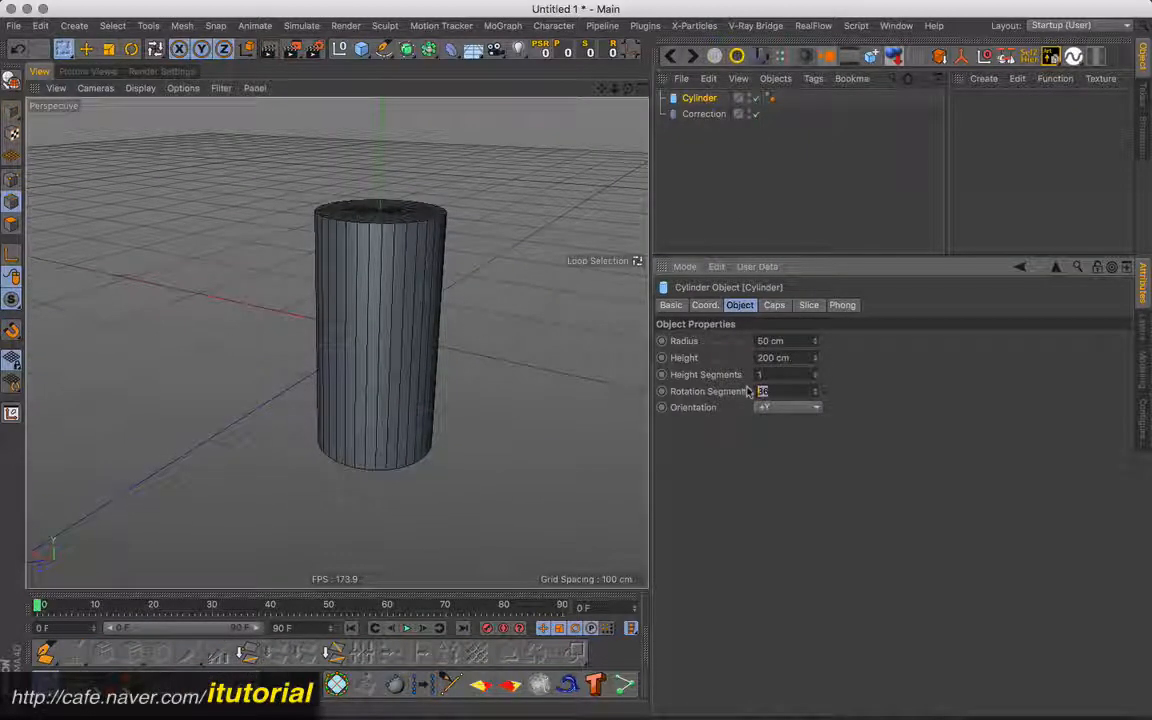
text(8)
key(Return)
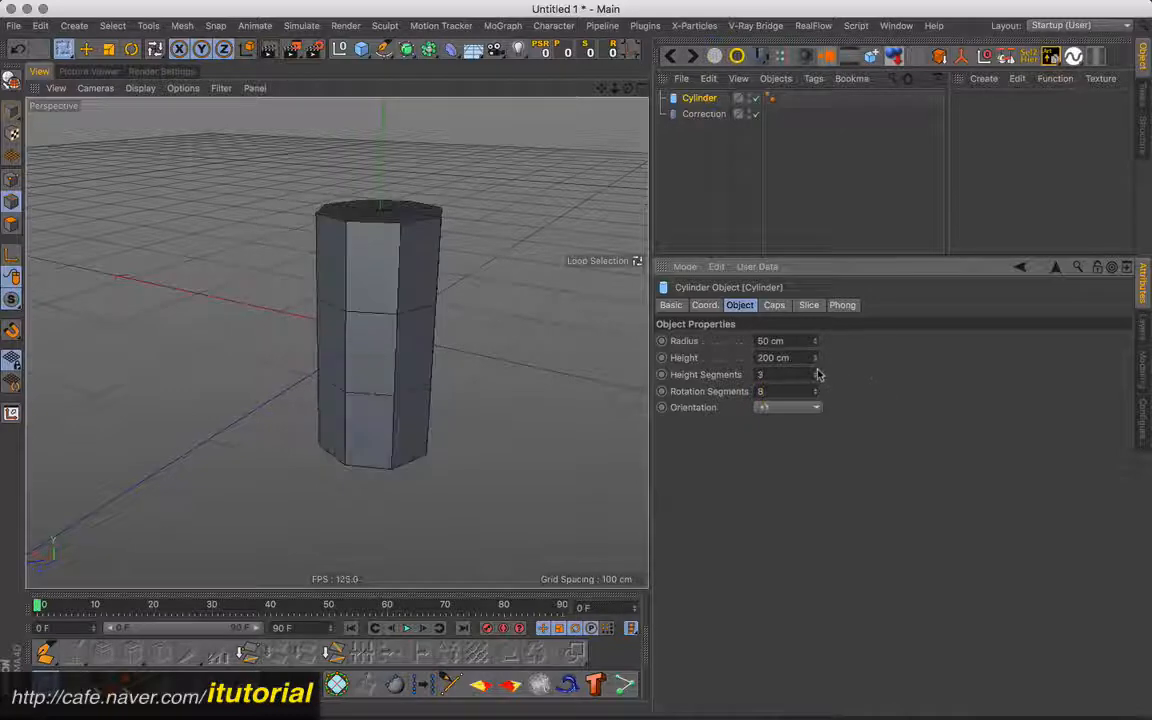
click(816, 372)
click(816, 372)
alt+drag(419, 311, 458, 327)
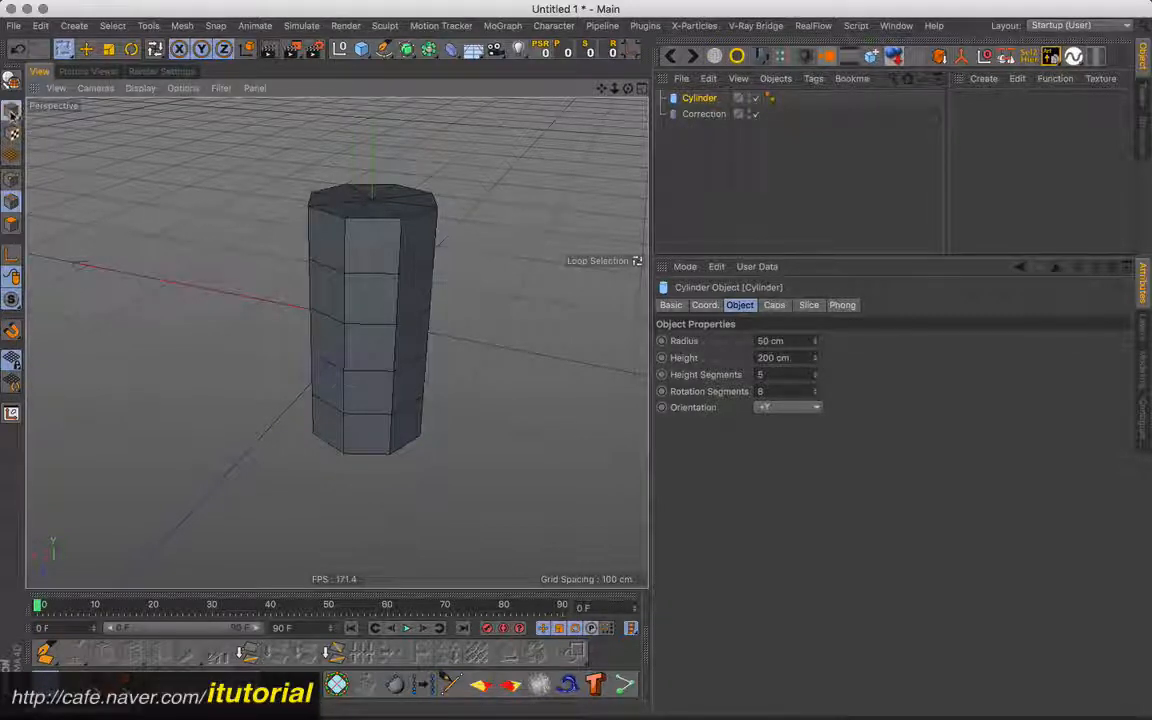
- Select the Correction deformer, go through the component editing modes and finish in point mode
click(12, 109)
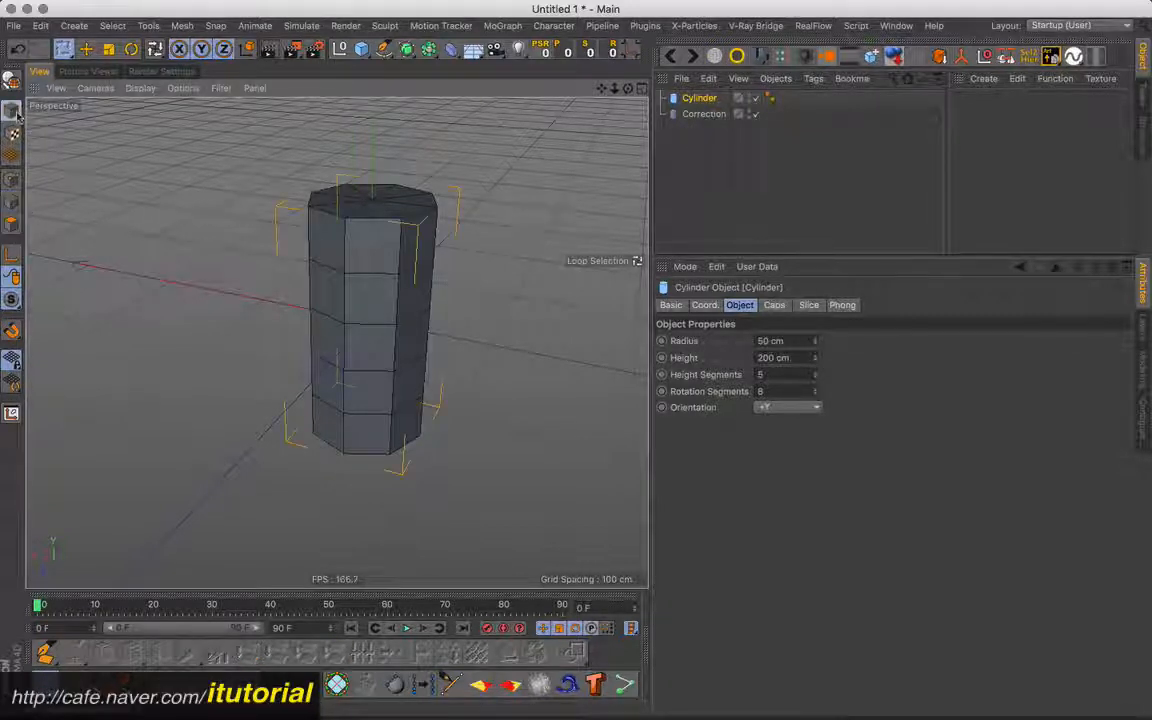
click(700, 114)
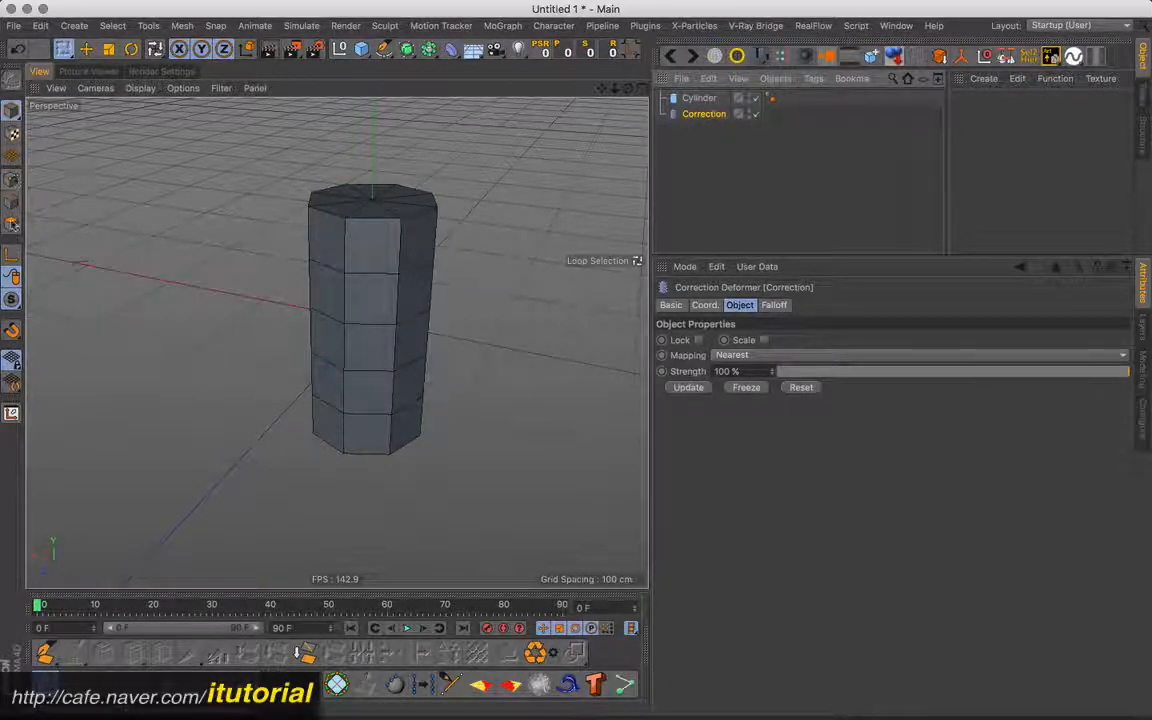
click(13, 183)
click(14, 204)
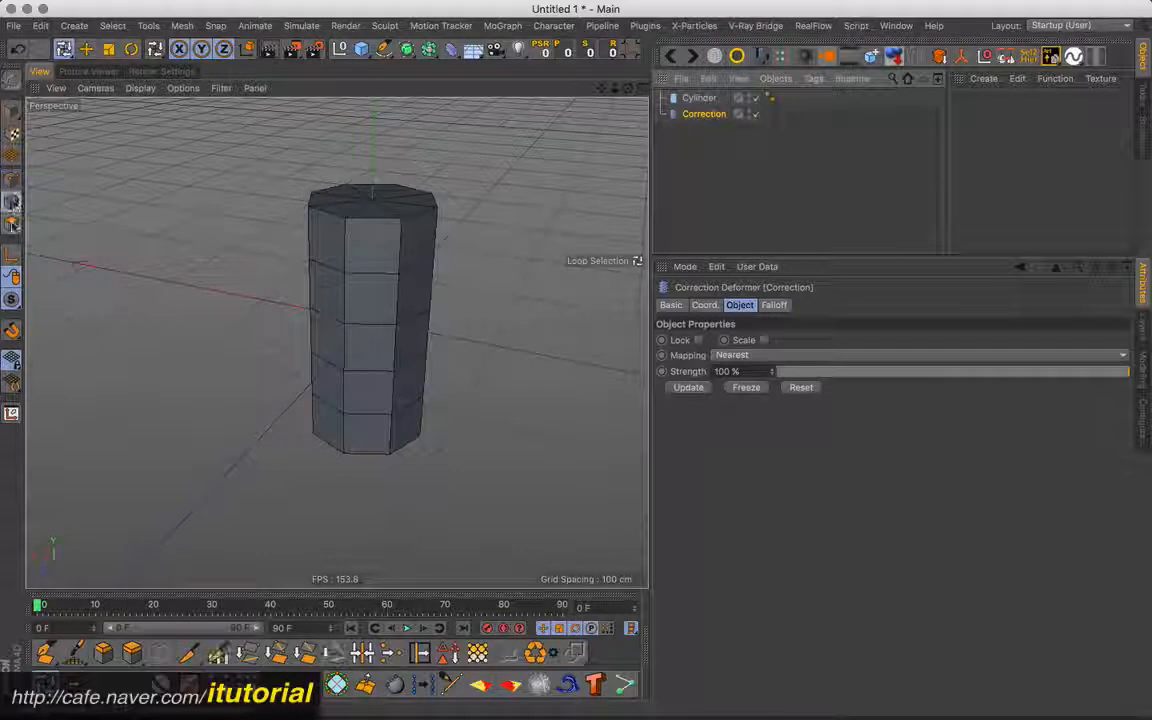
click(17, 227)
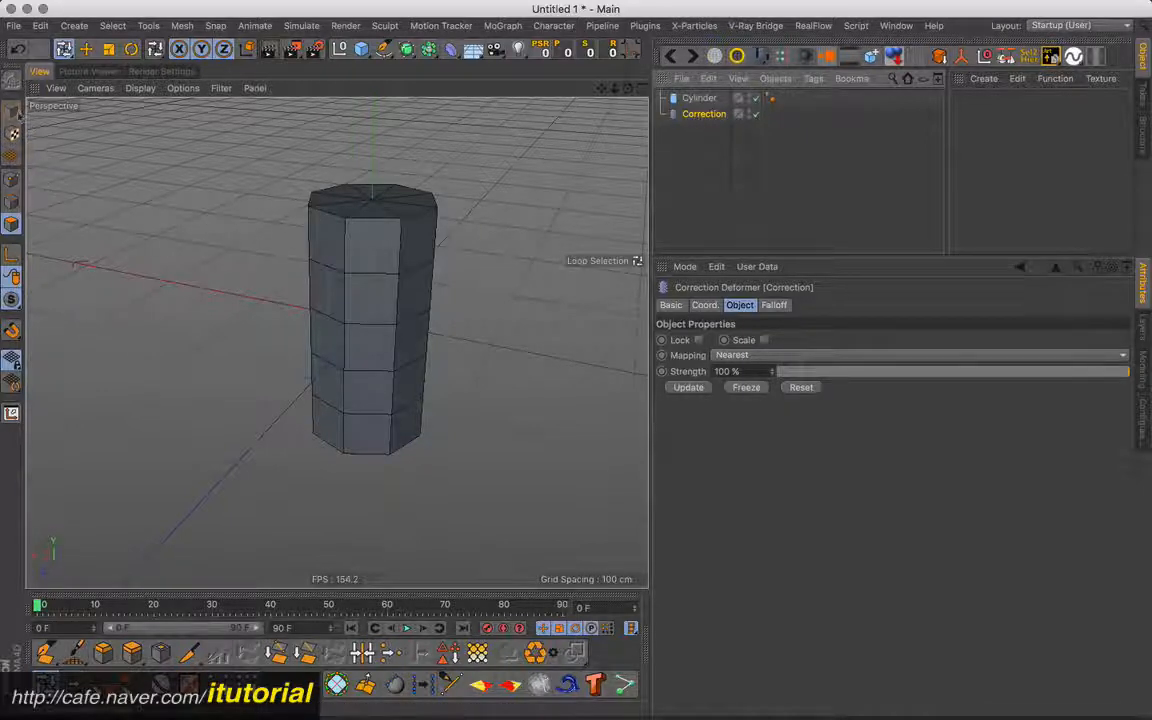
click(13, 178)
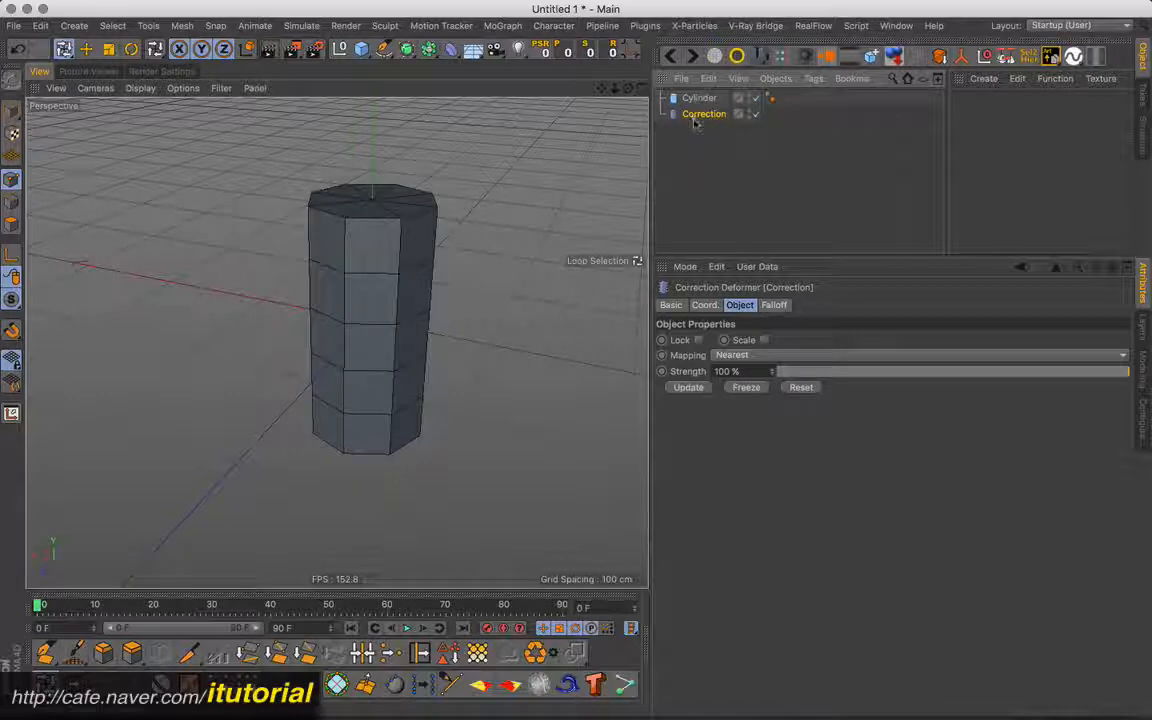
- Nest the Correction deformer under the cylinder, then take it back out to the top level
mouse_move(695, 119)
mouse_down()
mouse_move(692, 104)
mouse_move(705, 102)
mouse_up()
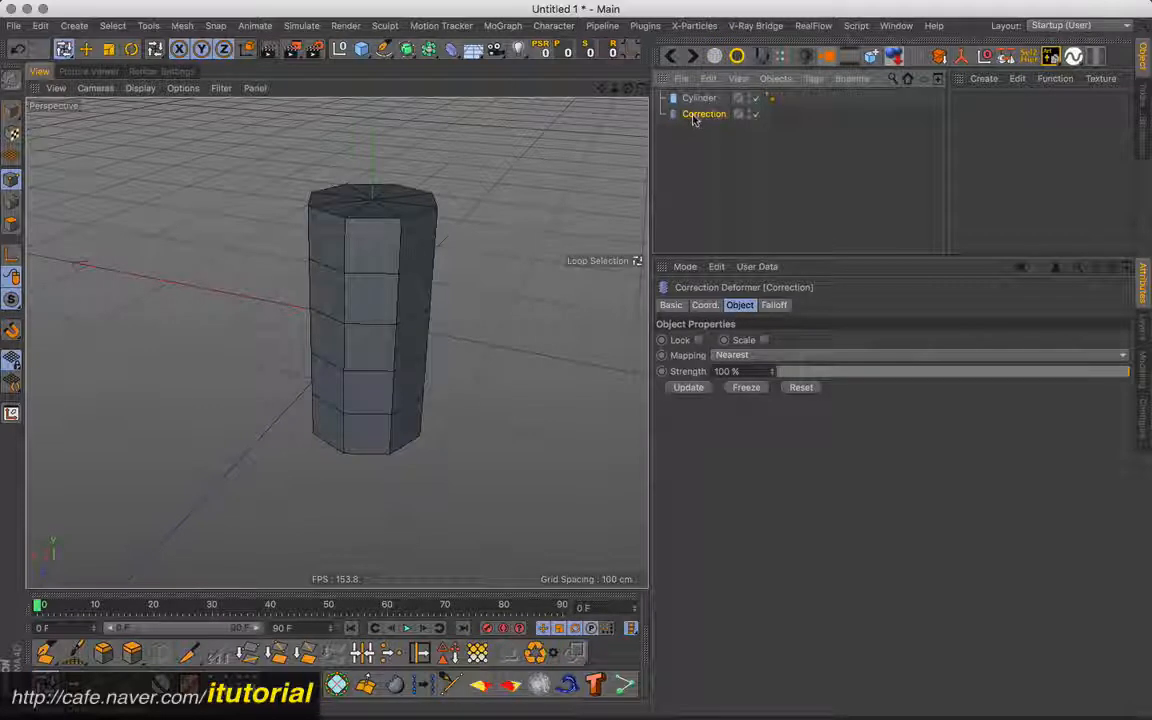
drag(698, 117, 706, 99)
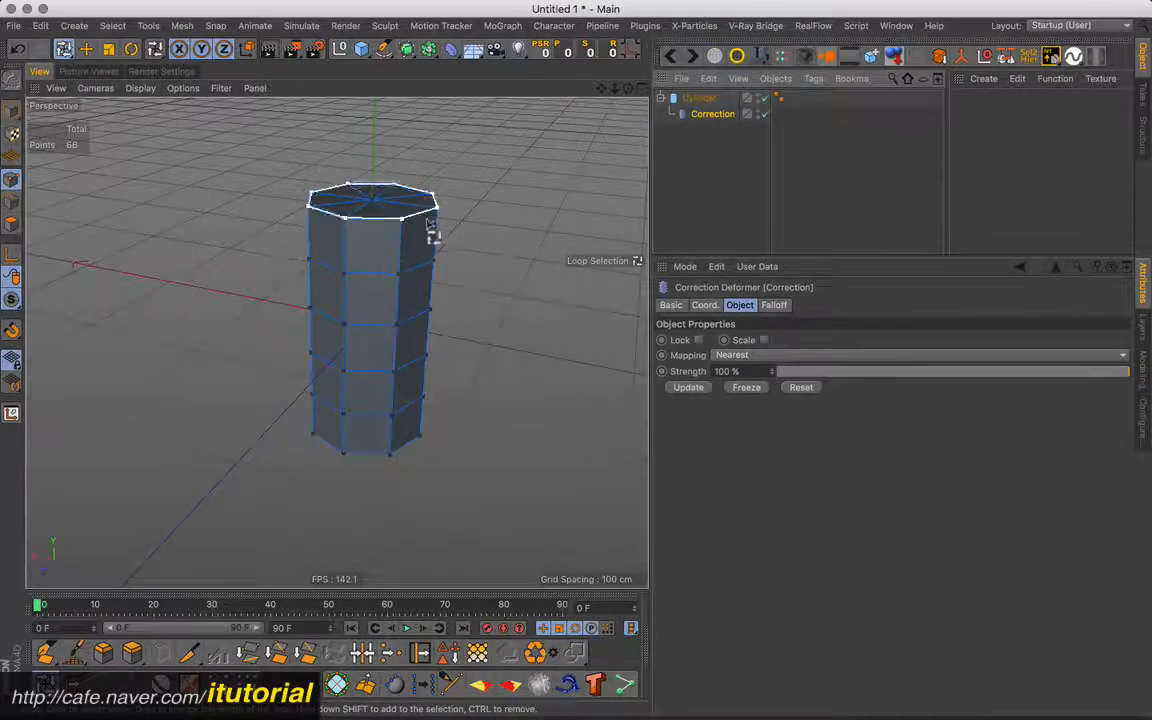
drag(697, 143, 697, 146)
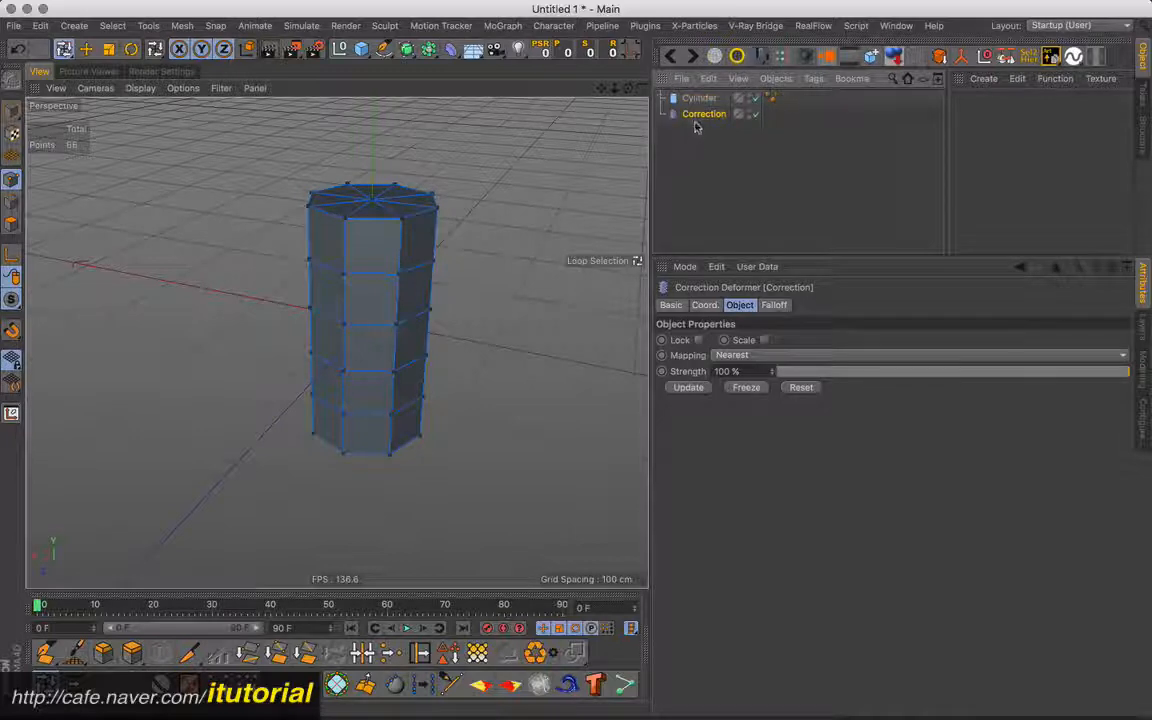
- Hide the cylinder in the viewport and select the Correction deformer to inspect its point cage
click(694, 128)
click(694, 115)
click(699, 99)
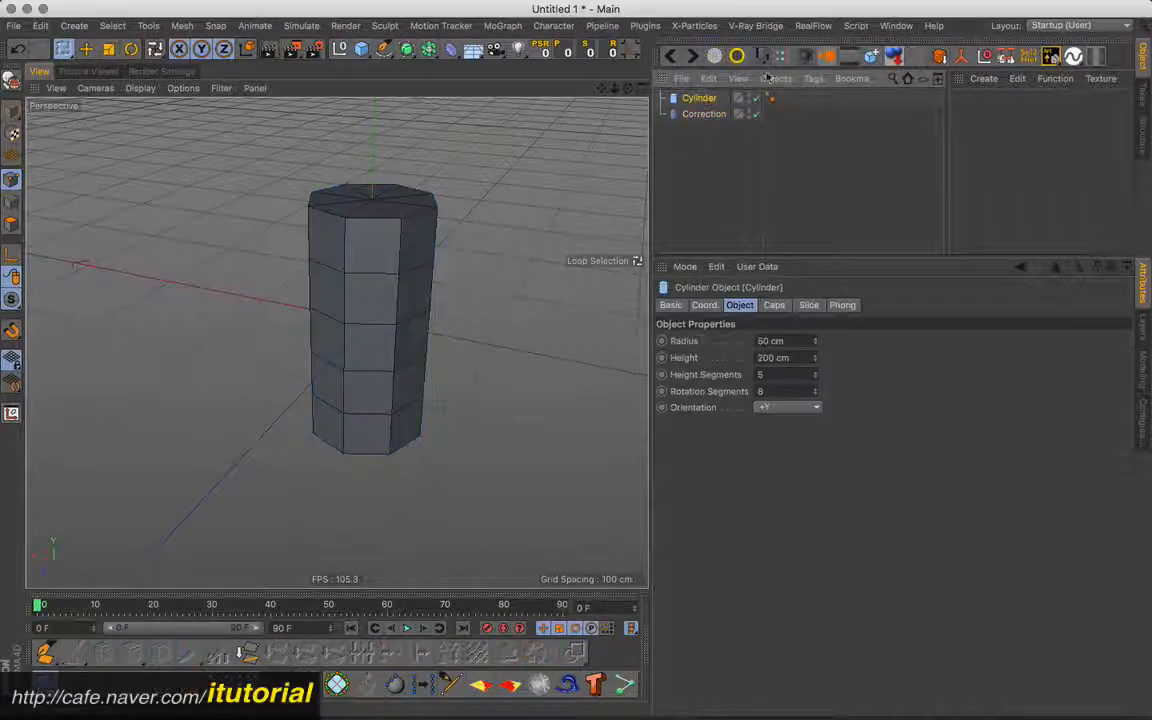
click(704, 114)
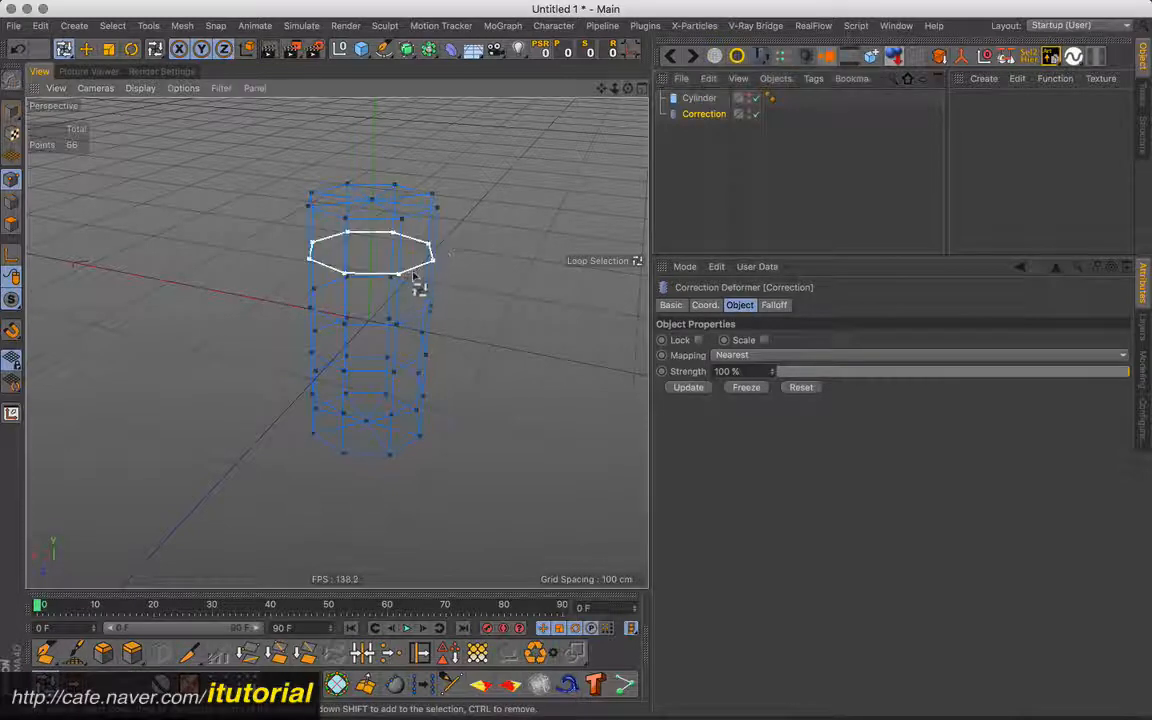
alt+drag(416, 285, 475, 255)
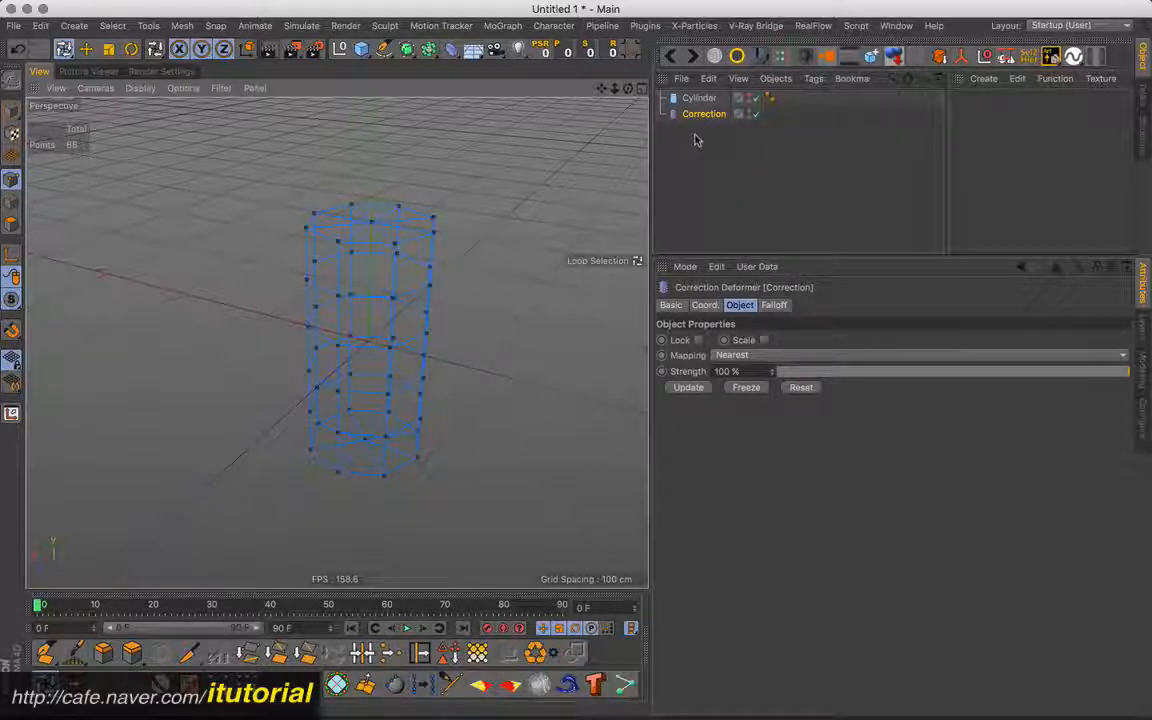
- Make the Correction deformer a child of the cylinder, show the cylinder again and select the deformer
drag(705, 114, 700, 98)
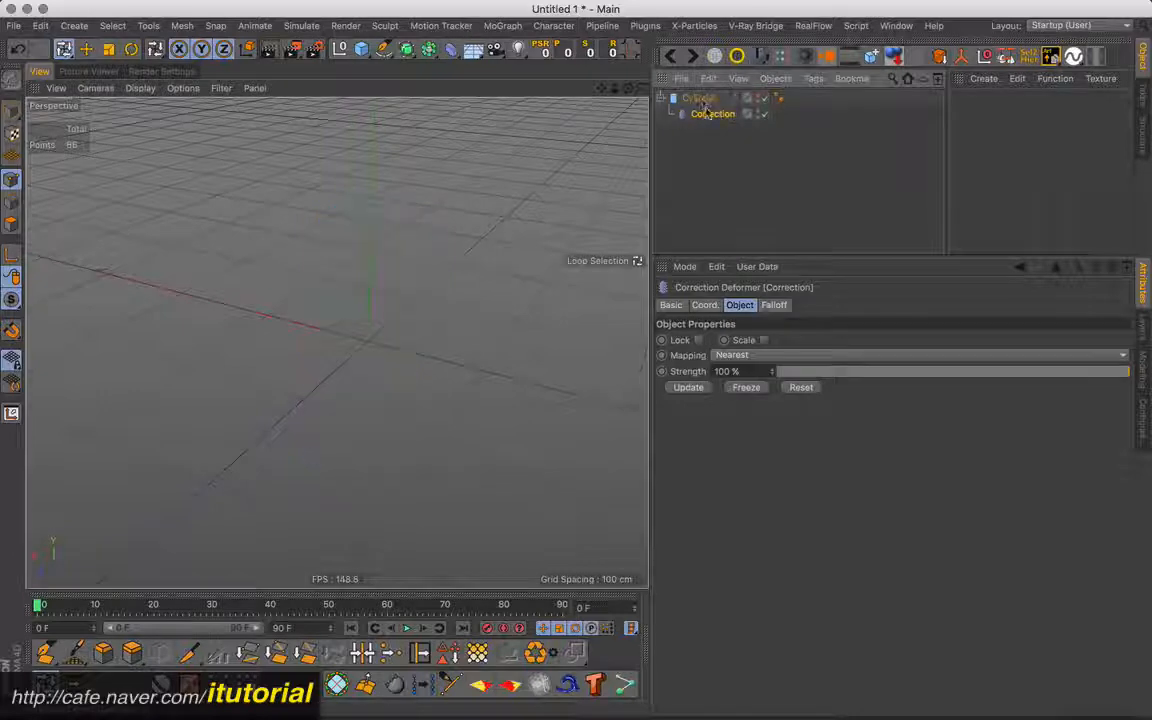
click(700, 98)
click(783, 59)
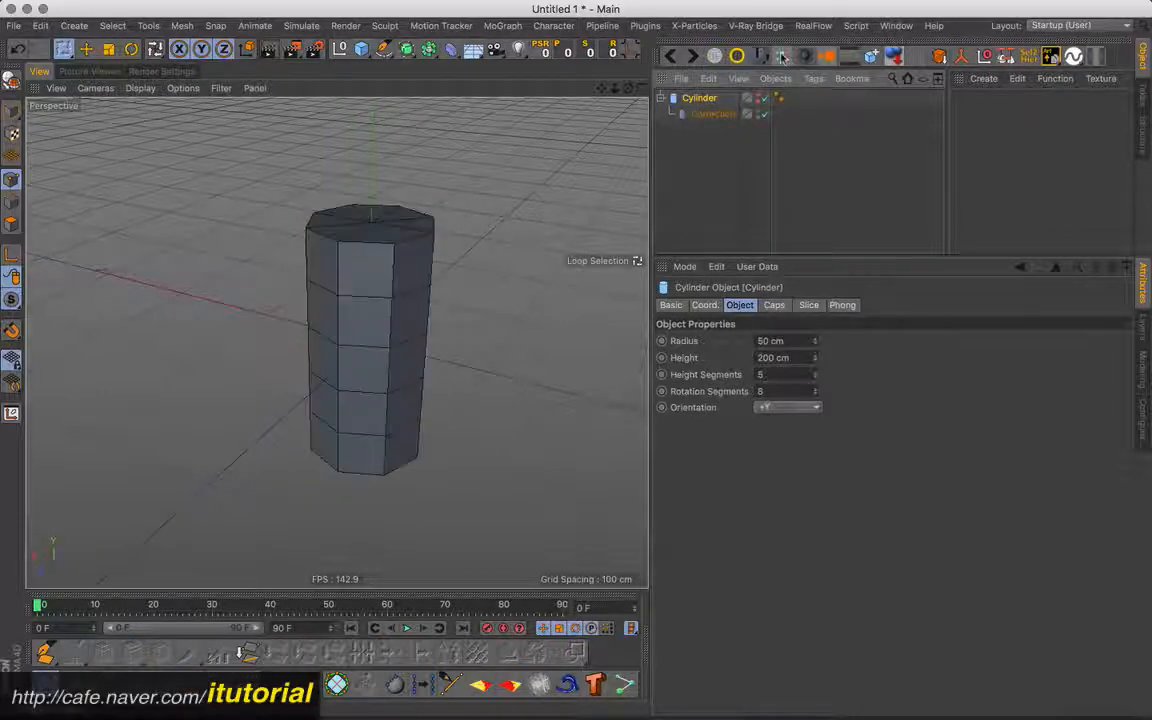
click(708, 116)
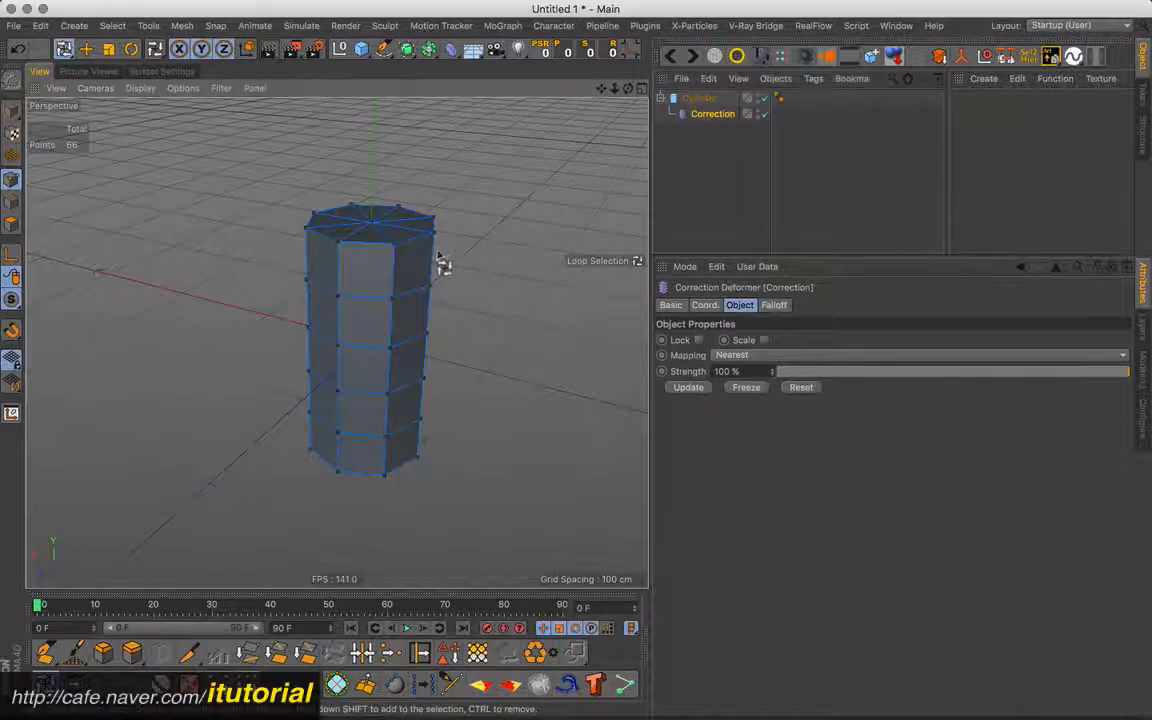
- Using Live Selection, pick one point on the cylinder's upper side and pull it outward into a spike
alt+drag(440, 262, 501, 252)
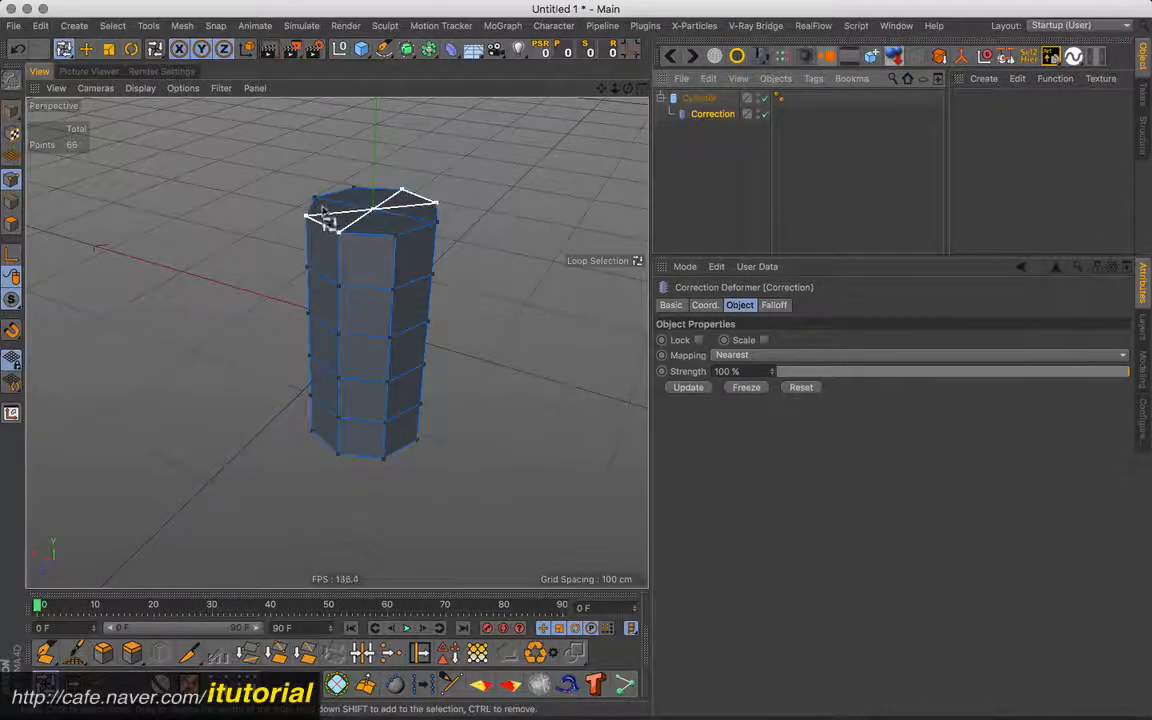
drag(64, 53, 96, 70)
click(337, 284)
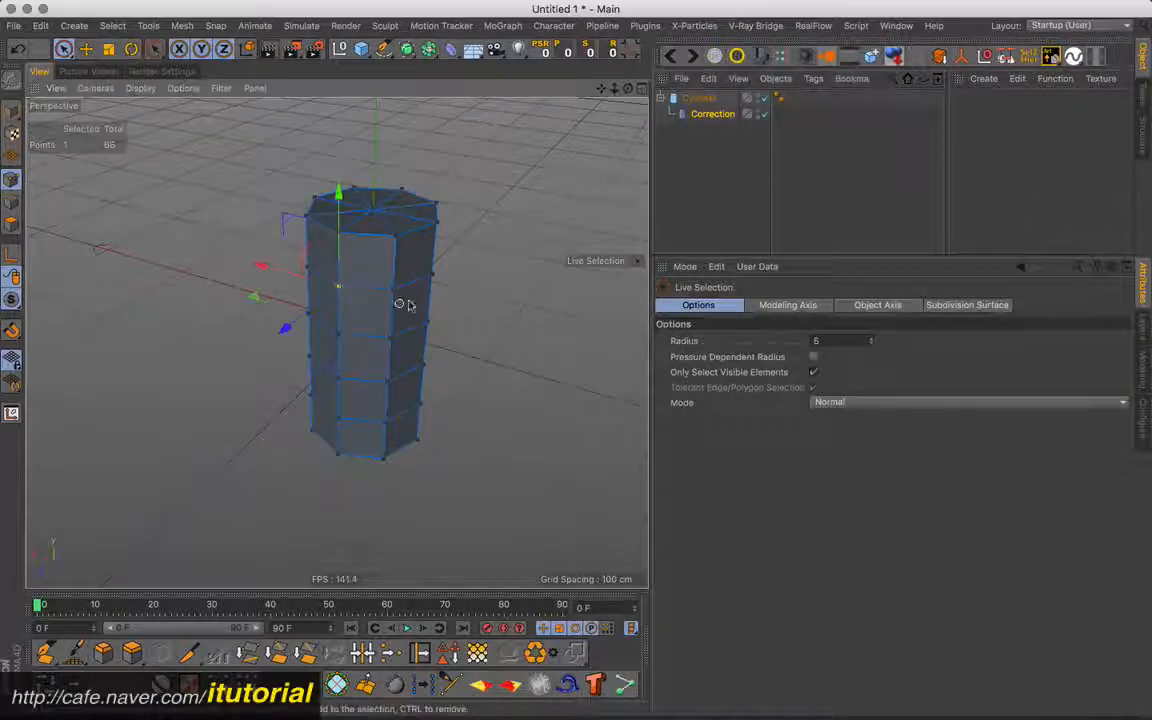
alt+drag(427, 283, 413, 300)
drag(254, 295, 196, 333)
alt+drag(420, 284, 474, 227)
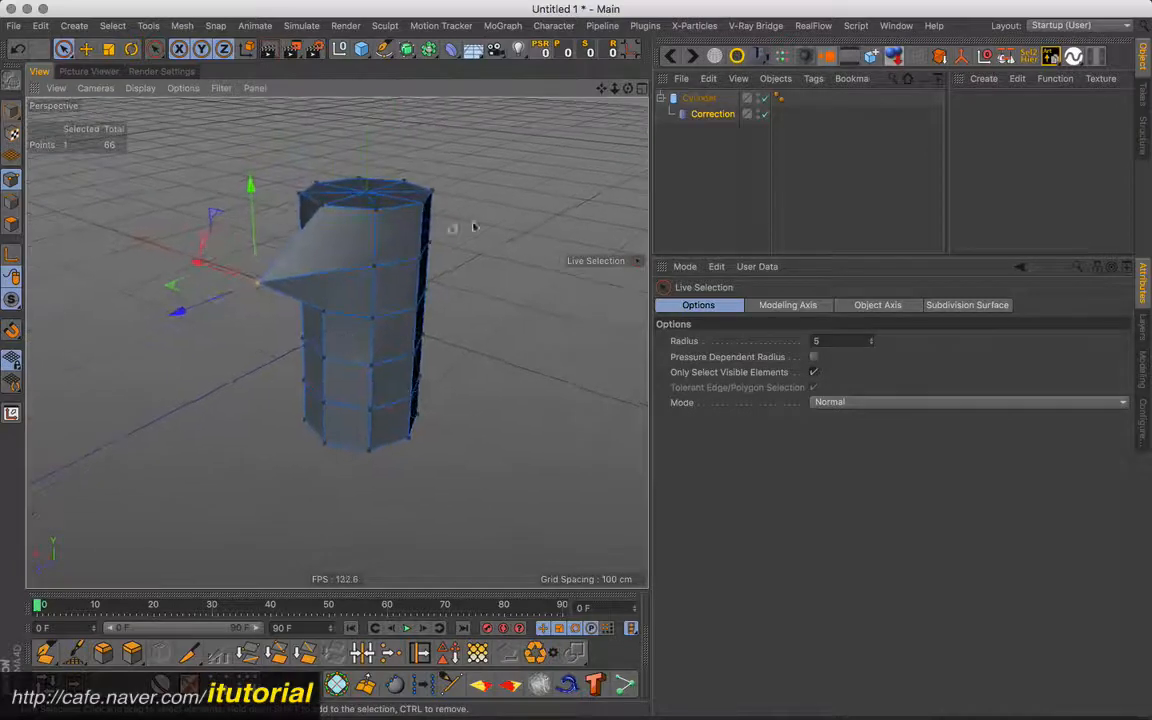
- Reselect the Correction deformer, enable its Lock option and try to select another point on the cylinder
click(708, 115)
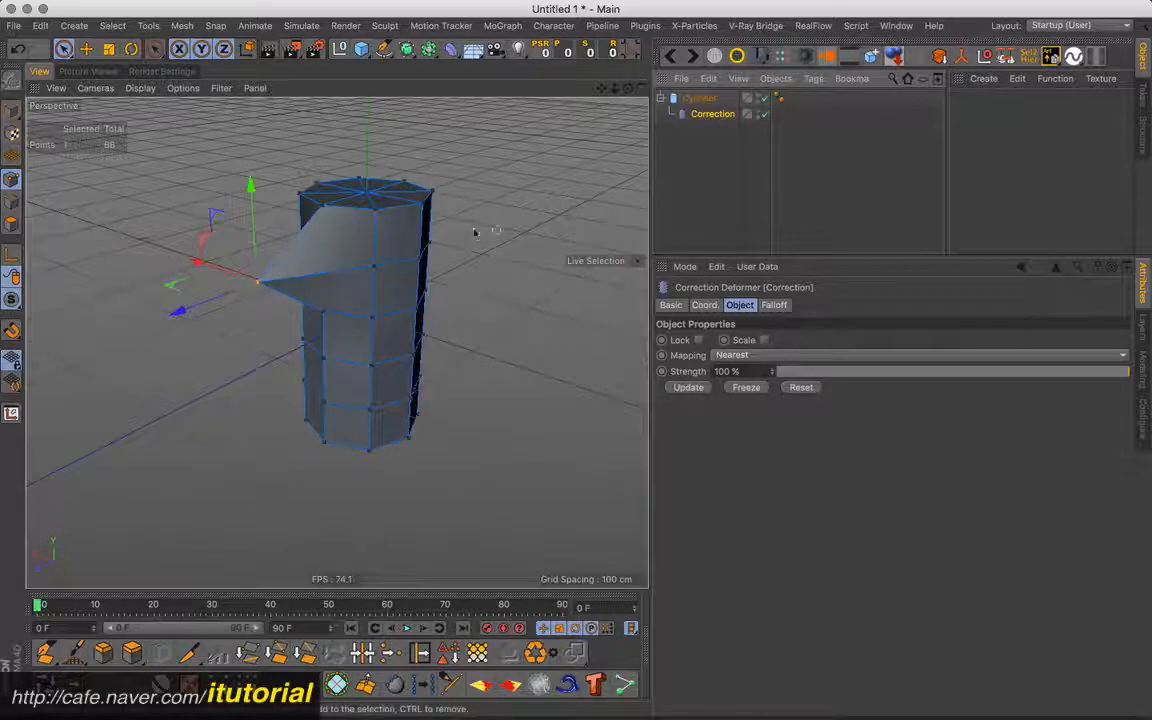
alt+drag(397, 232, 470, 284)
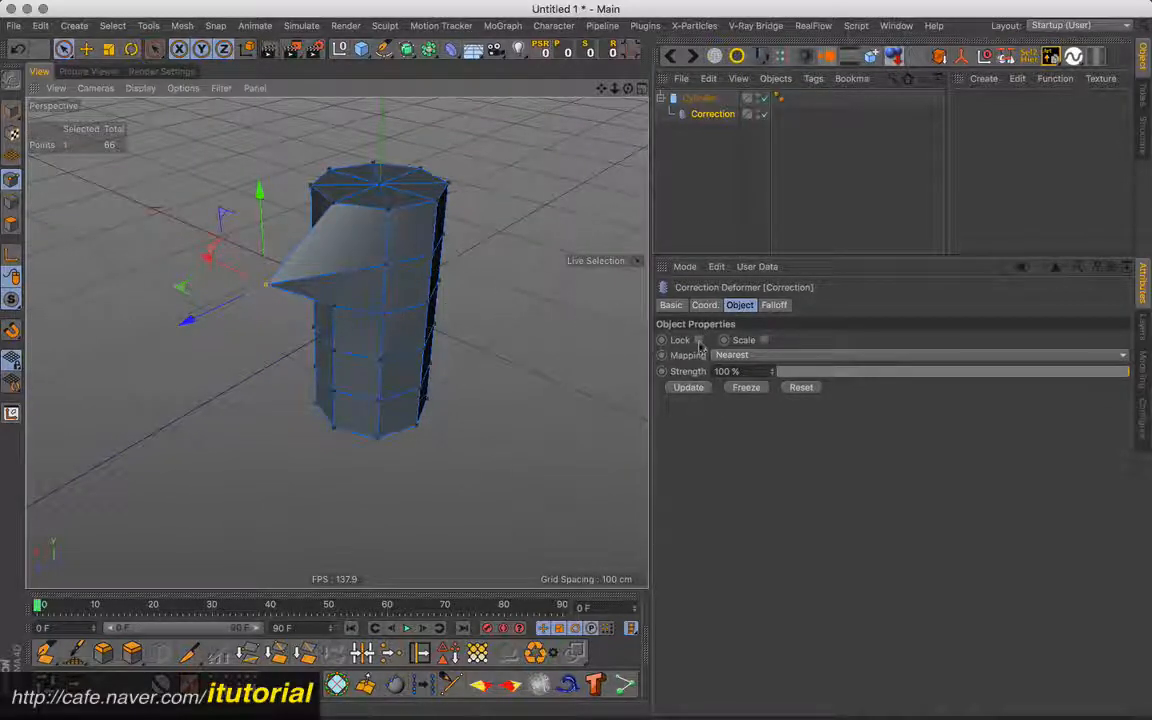
click(699, 341)
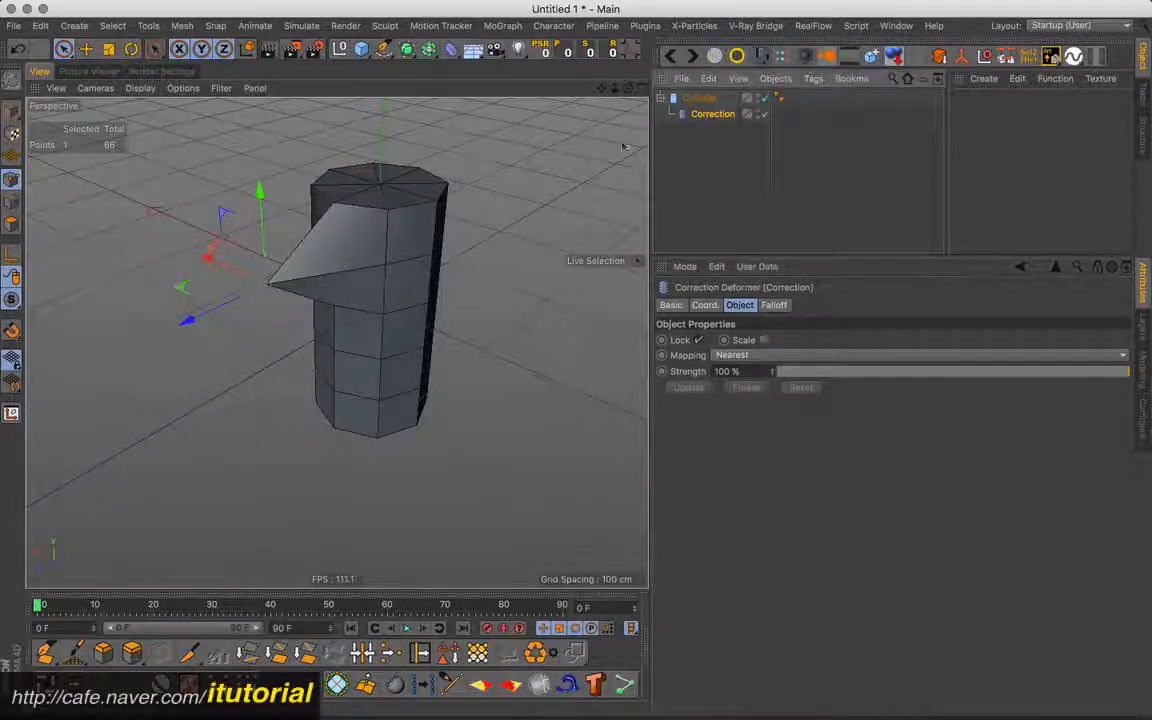
click(12, 200)
click(12, 179)
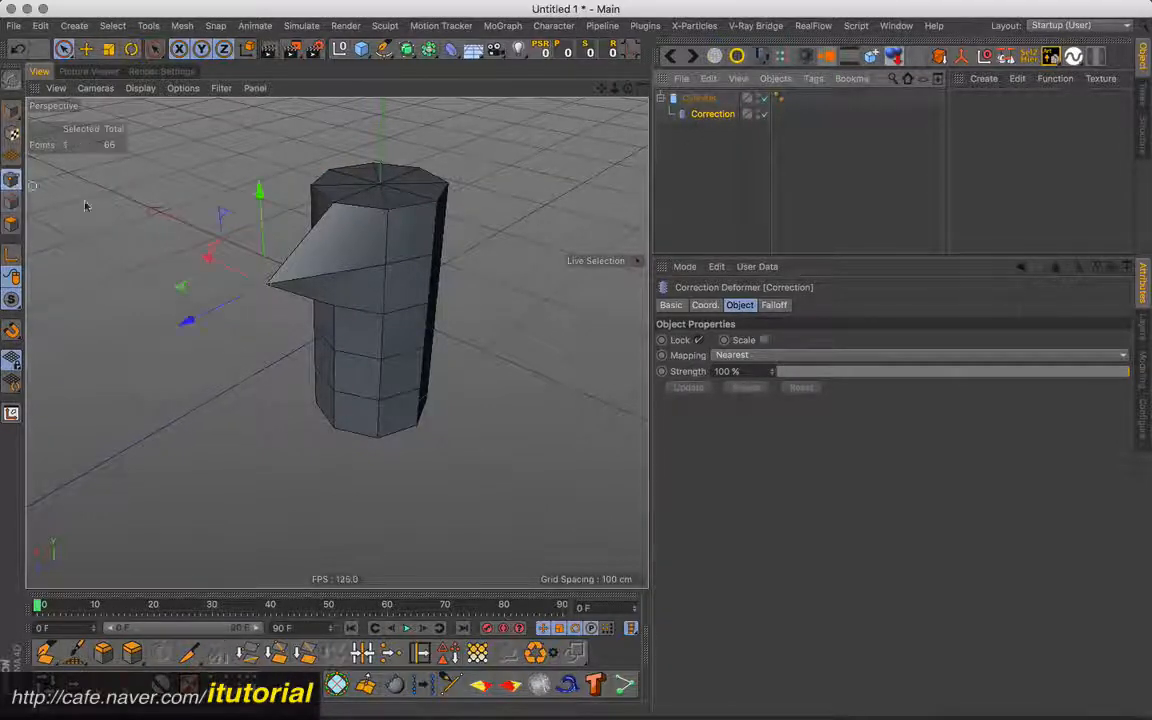
click(392, 266)
alt+drag(425, 277, 348, 259)
key(ctrl+z)
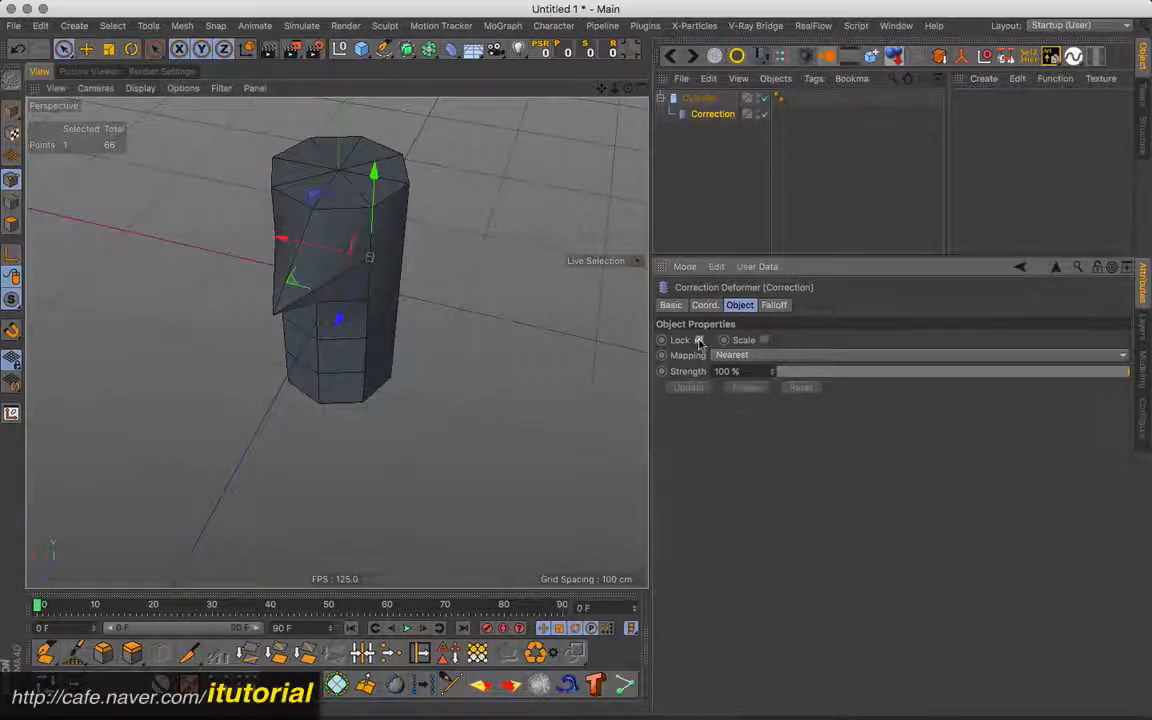
- Turn off the Correction deformer's Lock option and inspect the point cage
click(701, 343)
mouse_move(377, 303)
alt+mouse_down()
mouse_move(322, 312)
mouse_move(386, 311)
alt+mouse_up()
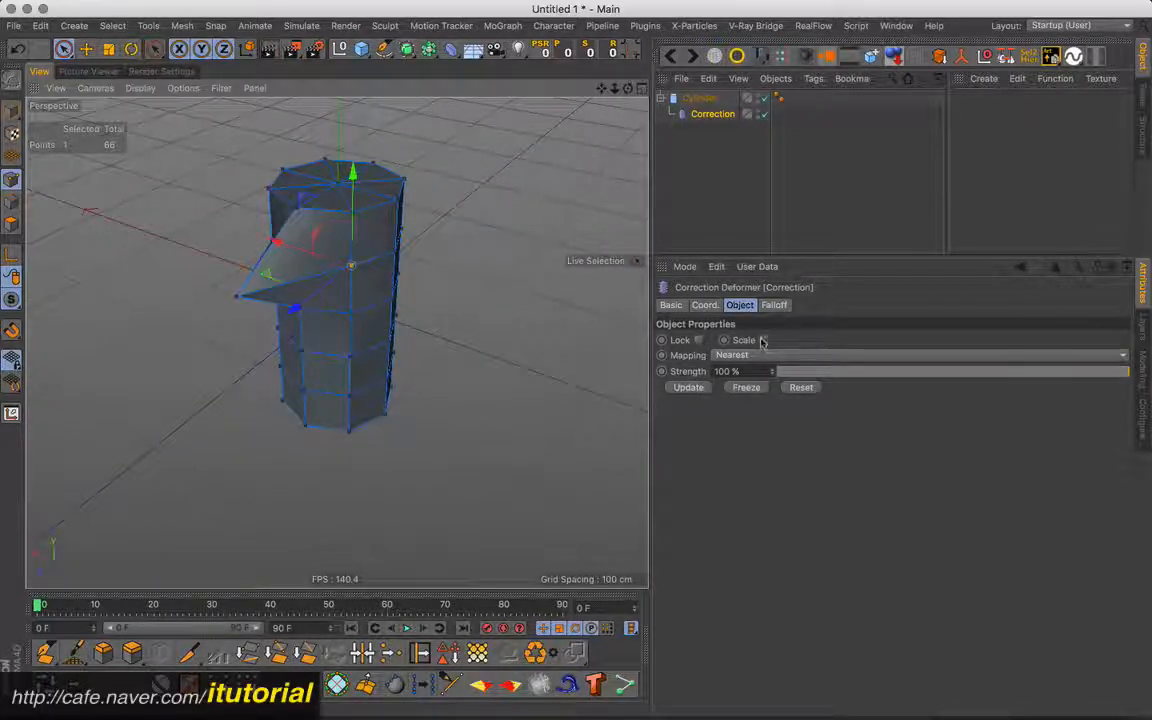
alt+drag(406, 283, 385, 290)
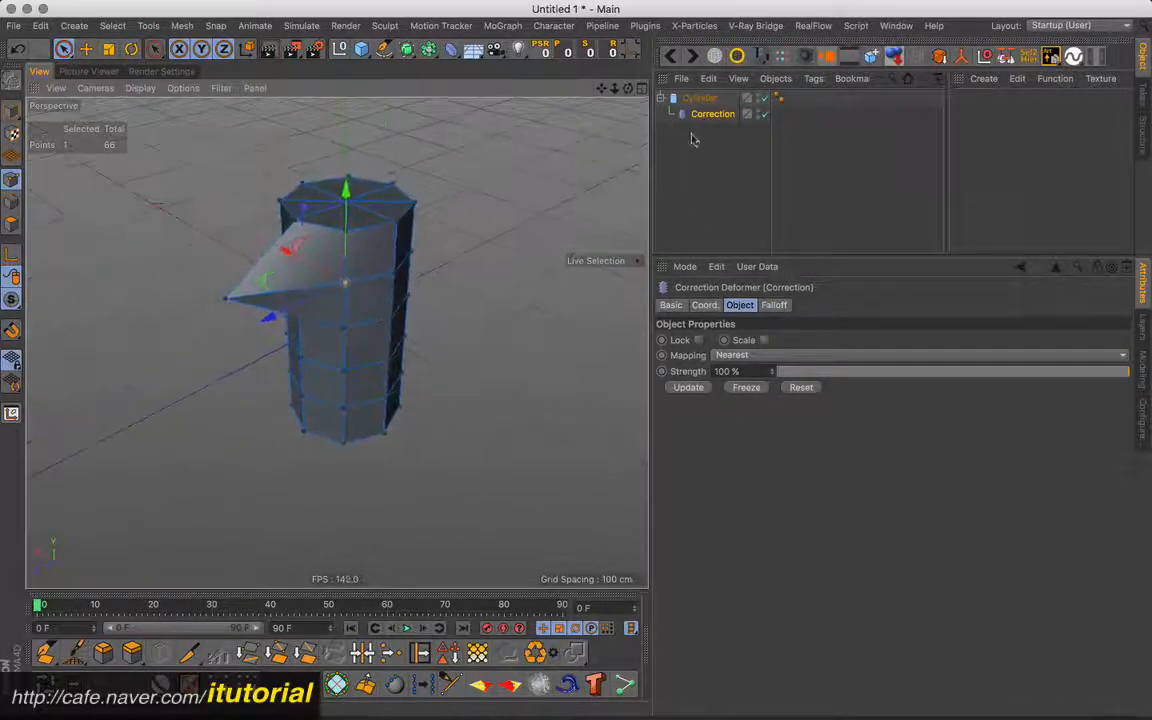
- Delete the cylinder and its Correction deformer, and add a Polygon primitive with 4 segments
key(ctrl+a)
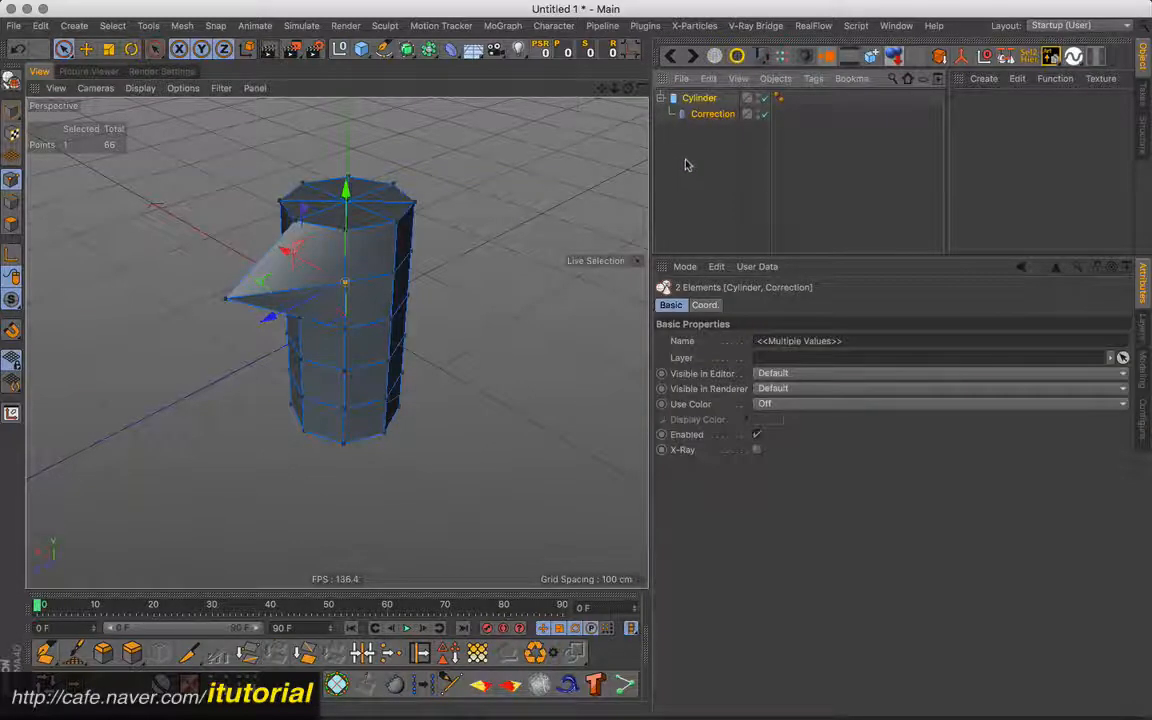
key(Delete)
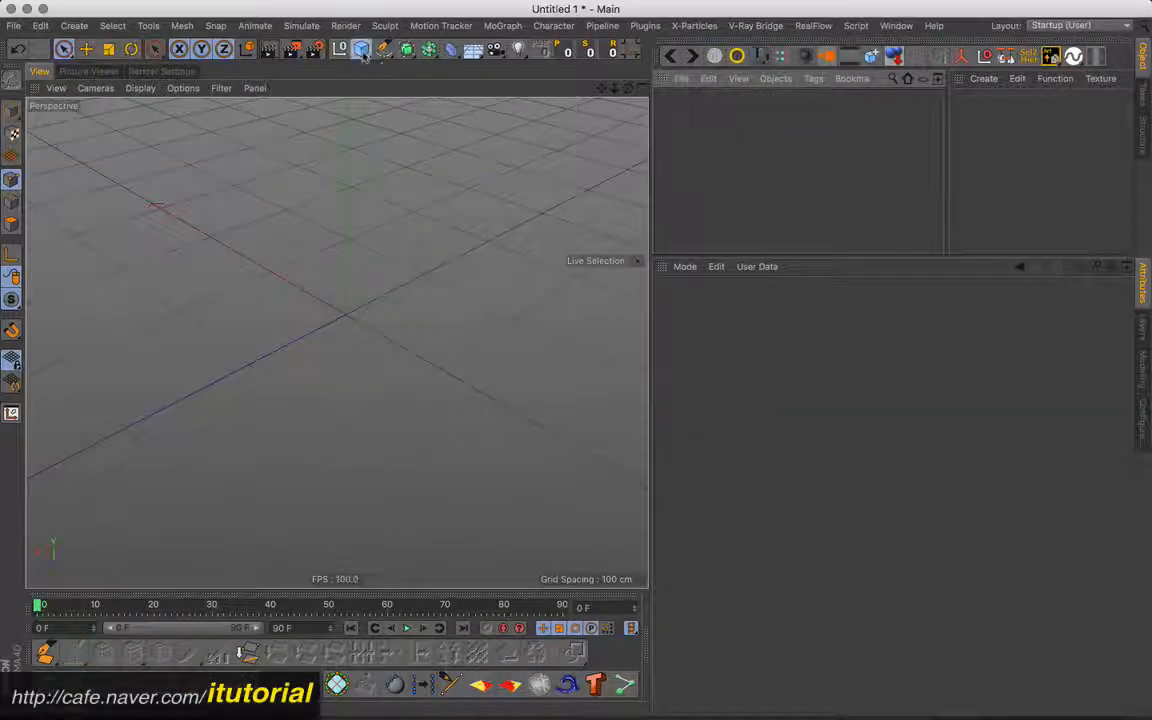
drag(364, 57, 700, 98)
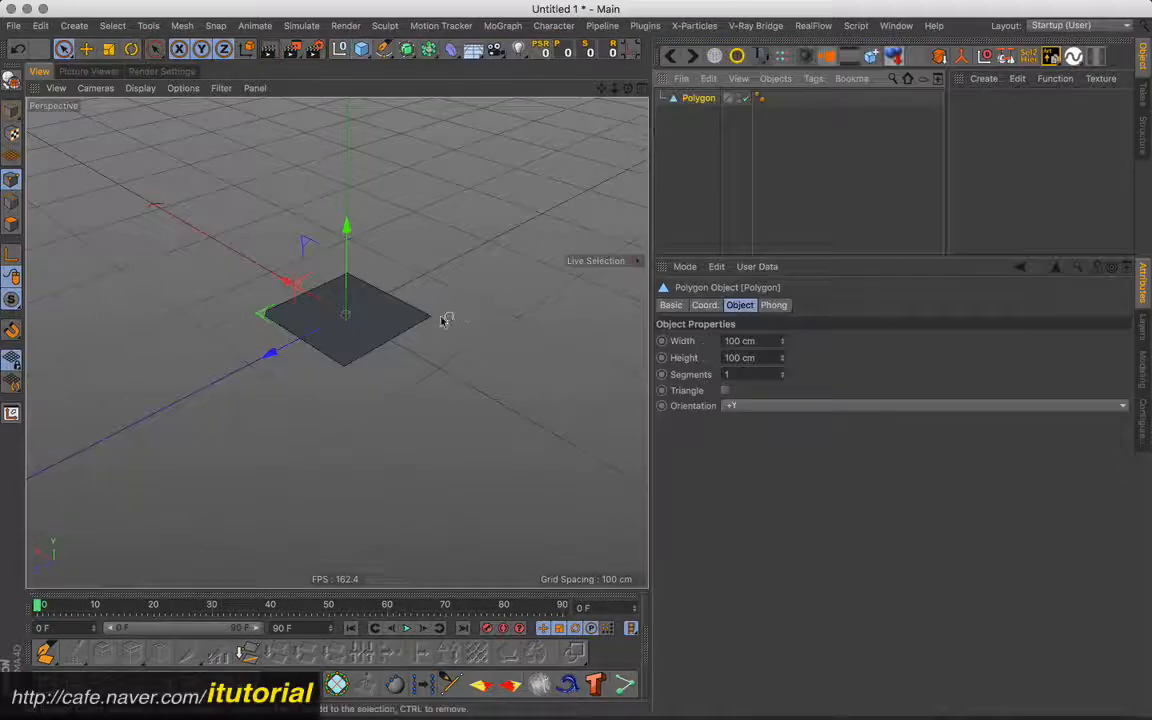
click(782, 371)
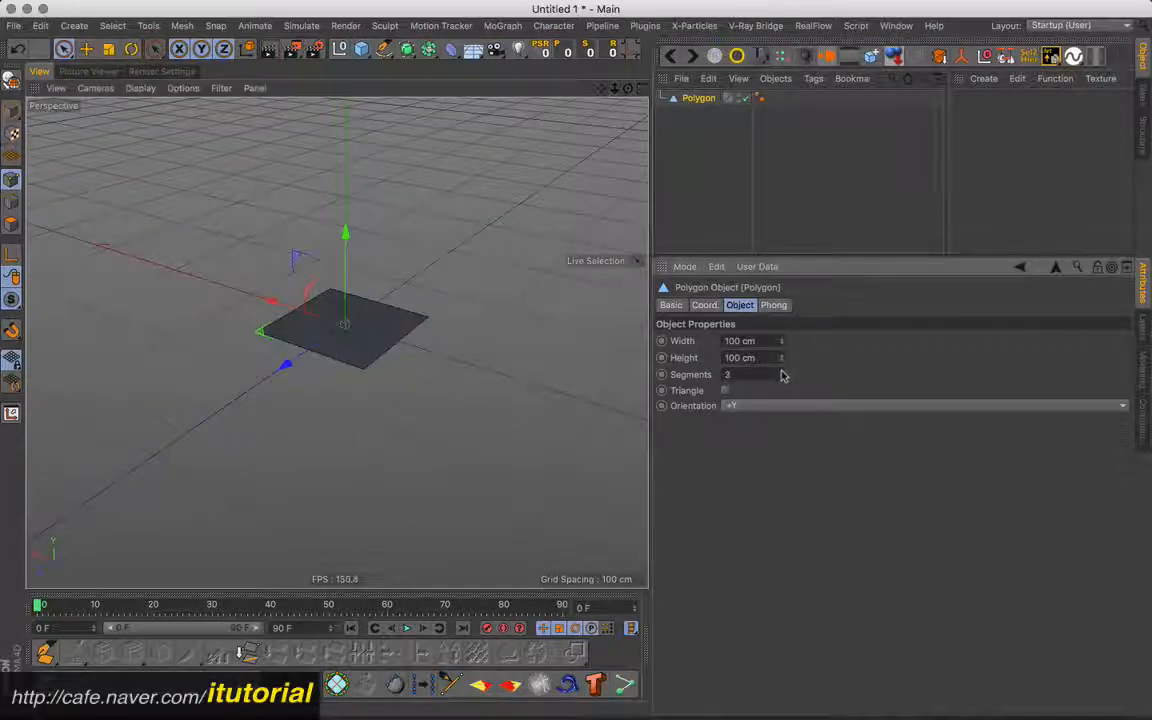
scroll(419, 327, up, 5)
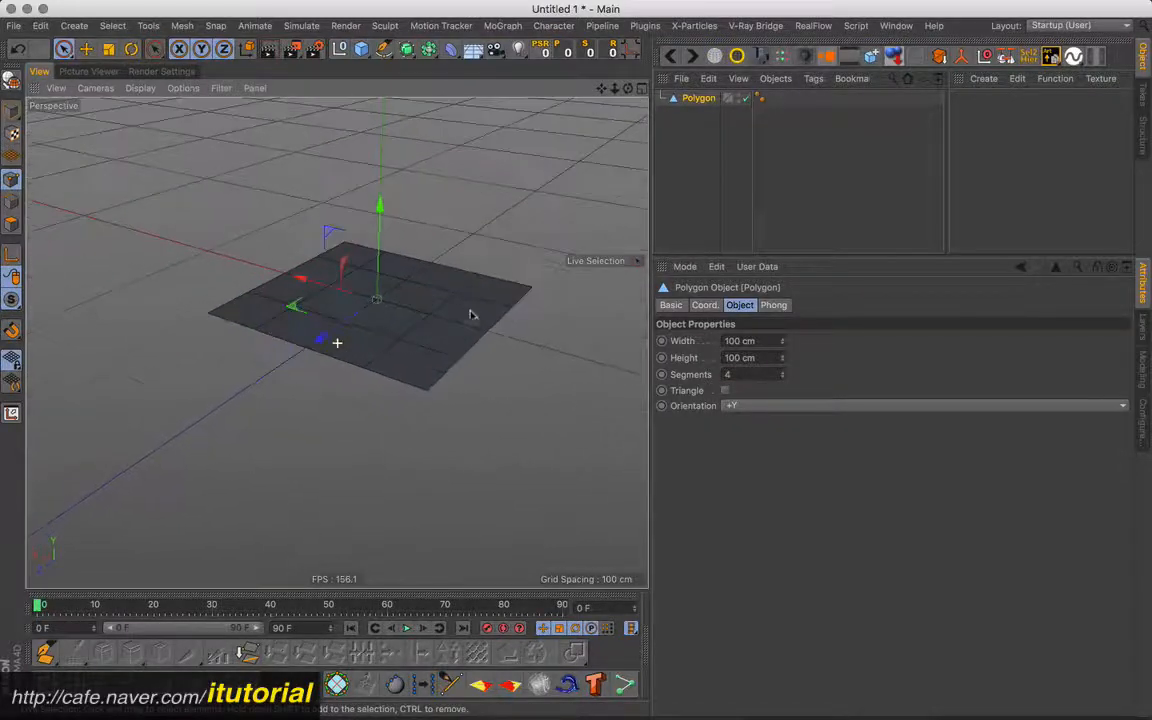
alt+drag(337, 343, 458, 321)
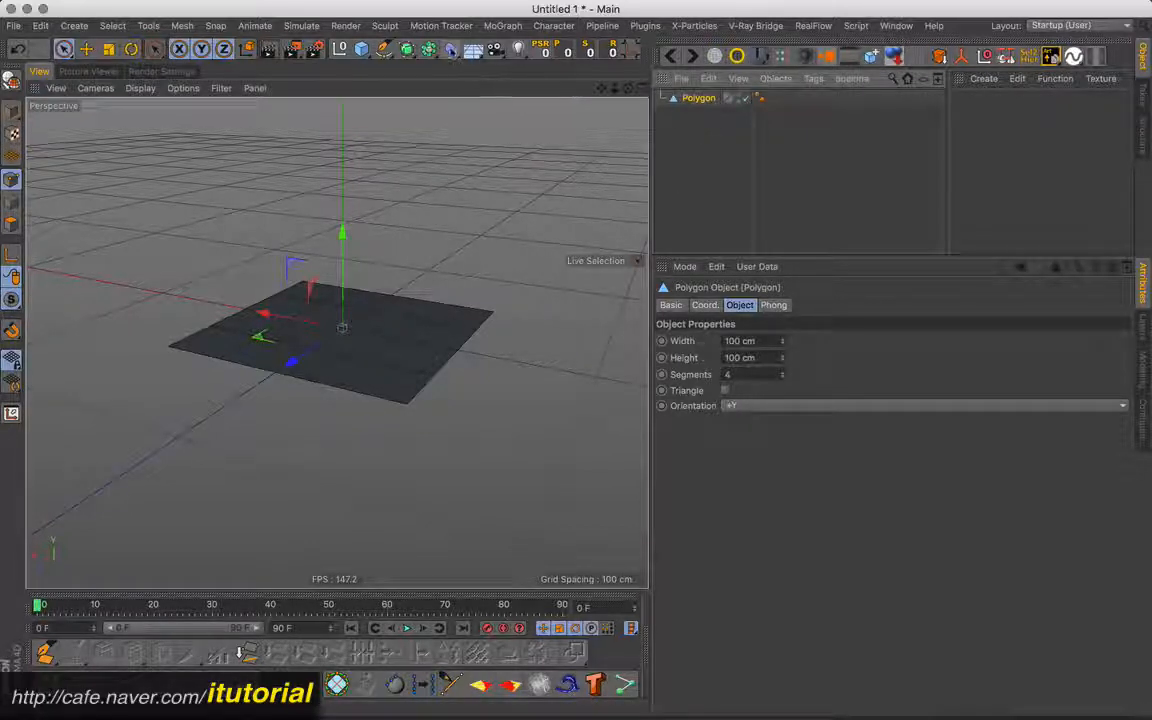
- Add a Correction deformer and make it a child of the polygon
click(451, 48)
click(501, 154)
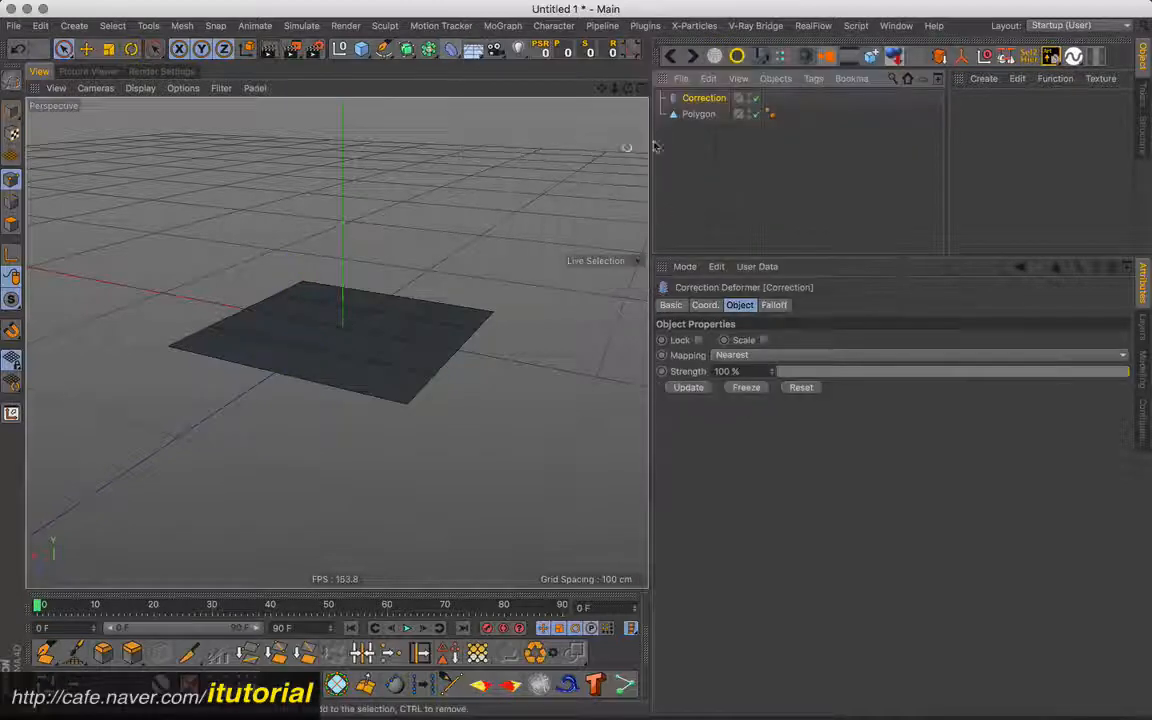
drag(703, 98, 703, 118)
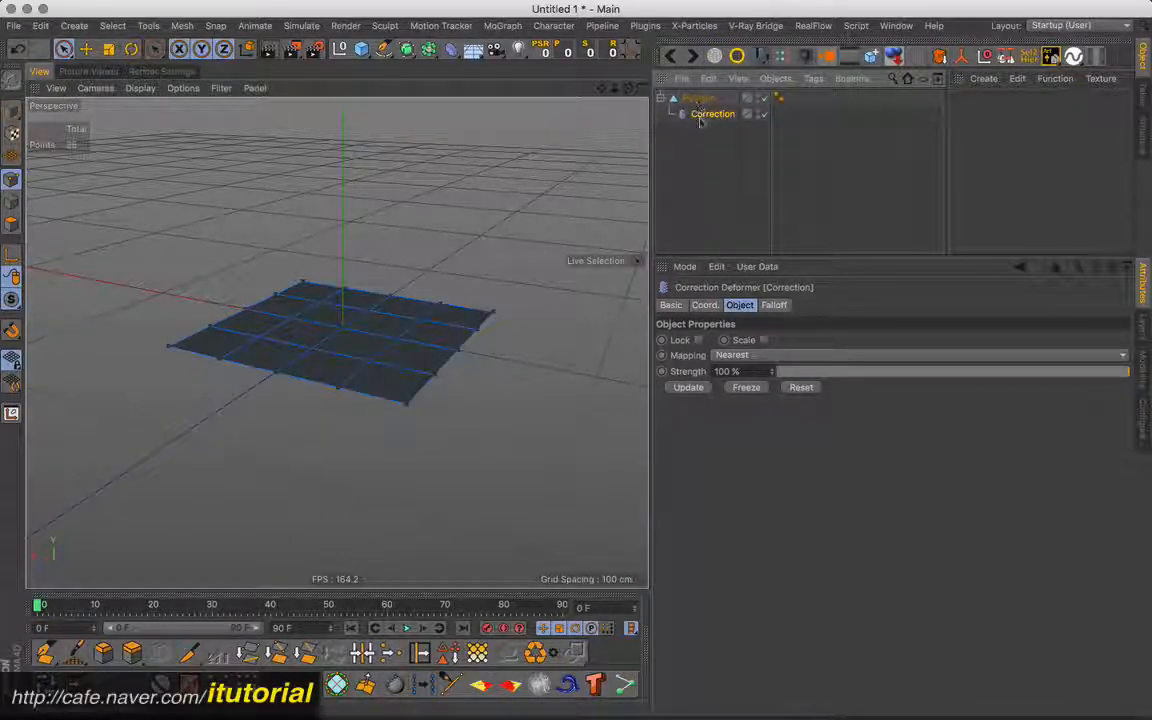
- Select the polygon's centre point in the Correction cage and raise it vertically by about 22 cm into a peak
click(342, 330)
drag(349, 248, 350, 202)
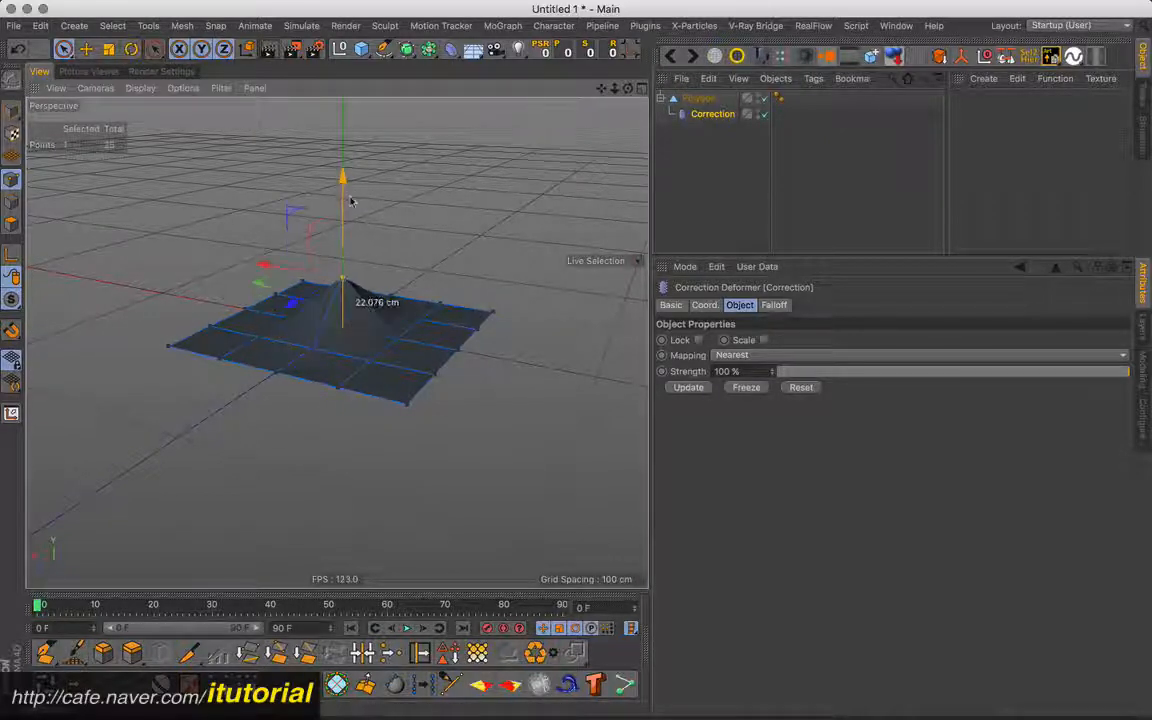
alt+drag(368, 316, 440, 302)
- Set the polygon's width to 104 cm and enable the Correction deformer's Scale option
click(695, 98)
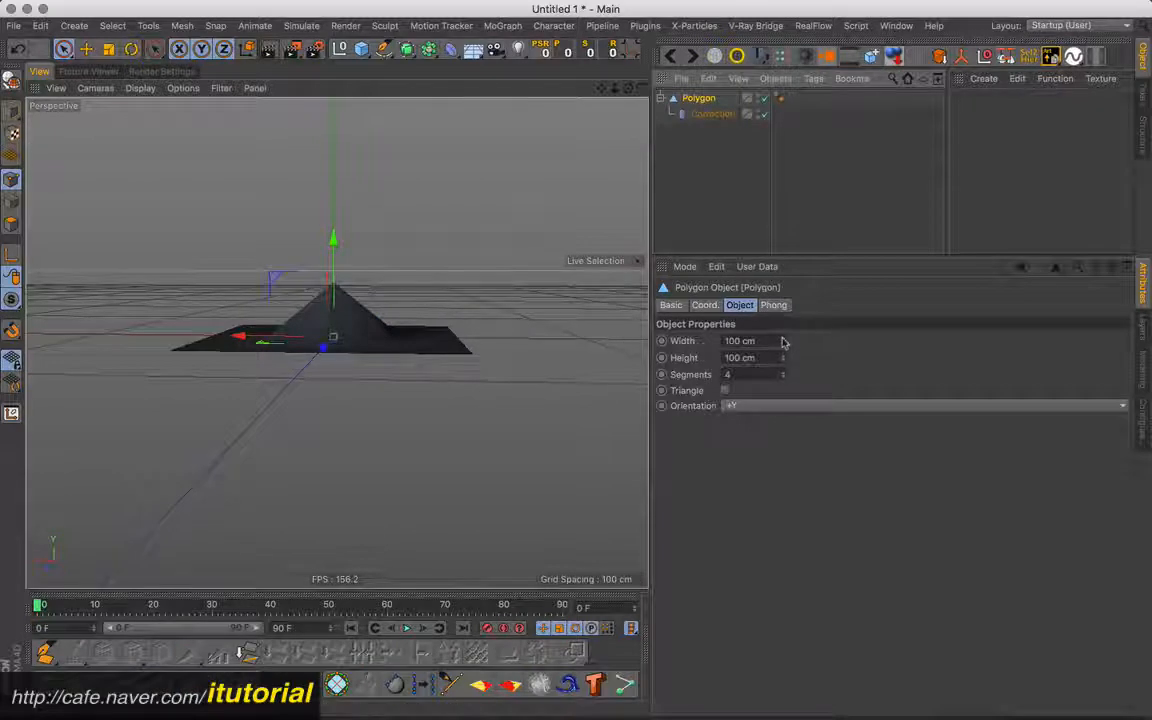
drag(783, 342, 807, 293)
click(712, 114)
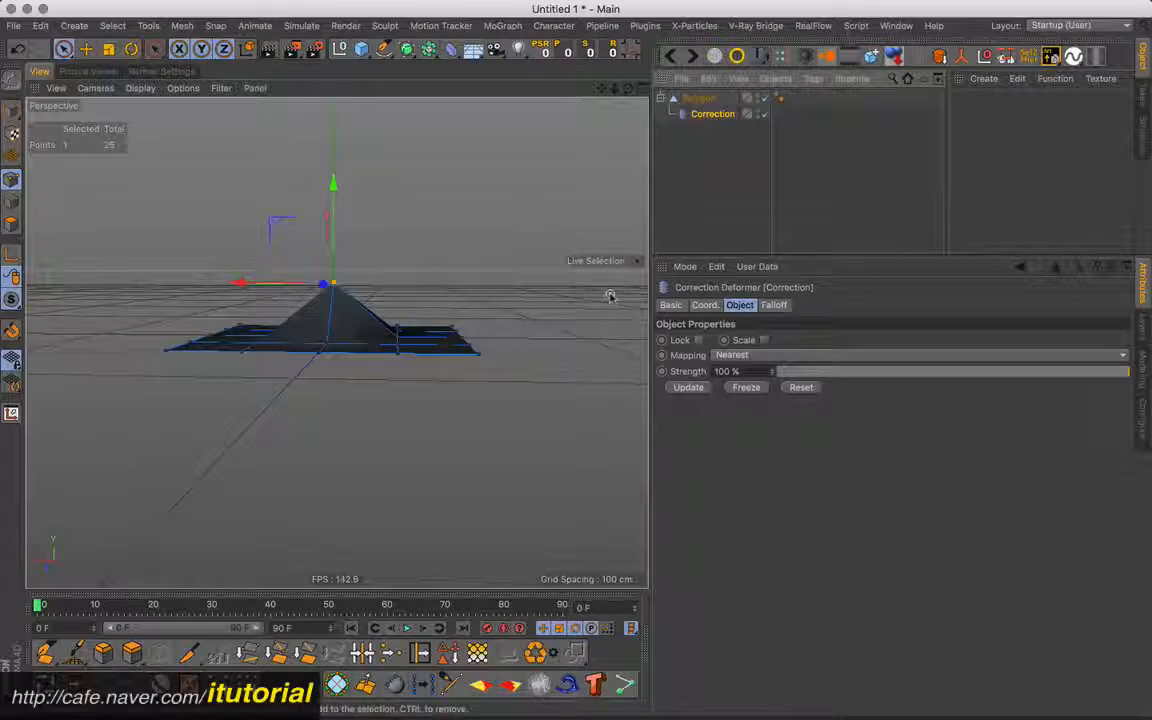
click(765, 340)
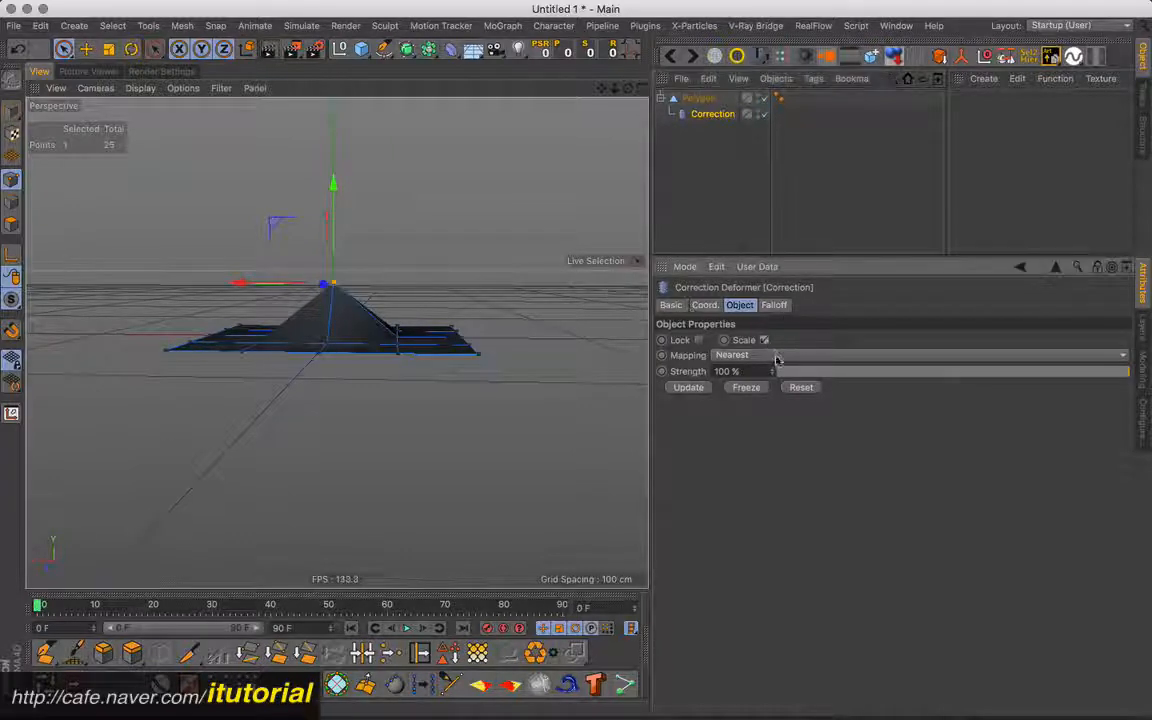
- Set the polygon's width to 124 cm and inspect the Correction deformer's point cage around the raised peak
click(703, 100)
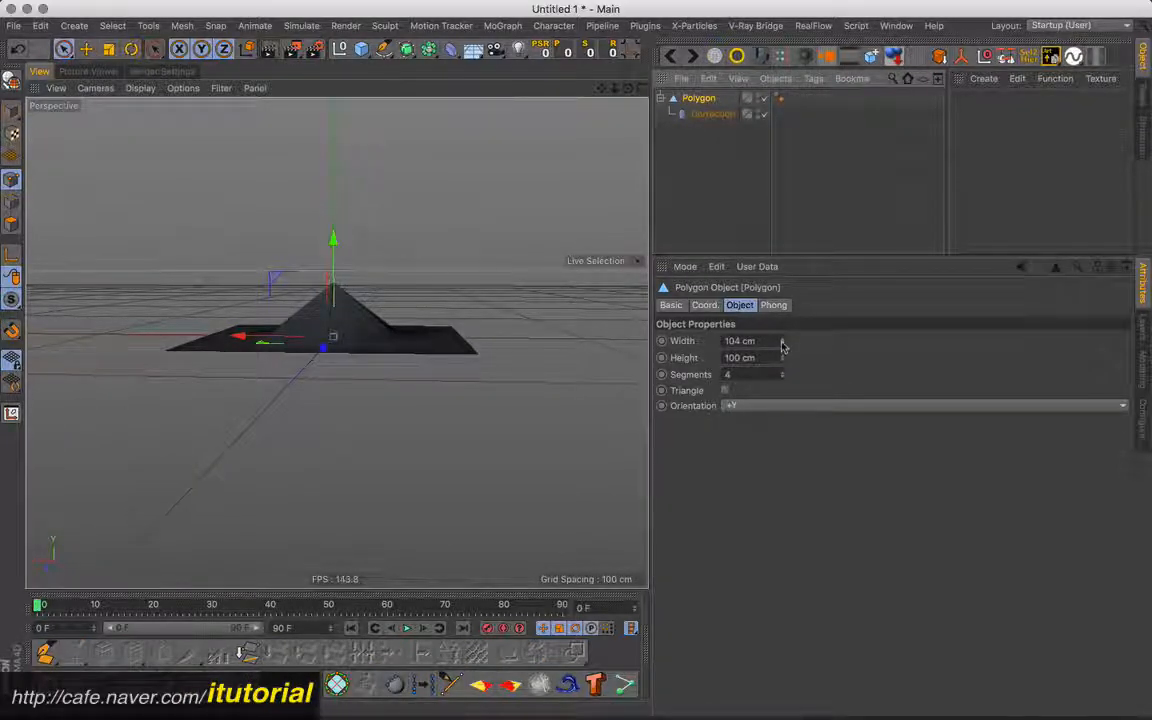
mouse_move(782, 341)
mouse_down()
mouse_move(800, 210)
mouse_move(785, 340)
mouse_move(782, 290)
mouse_move(776, 326)
mouse_up()
click(716, 114)
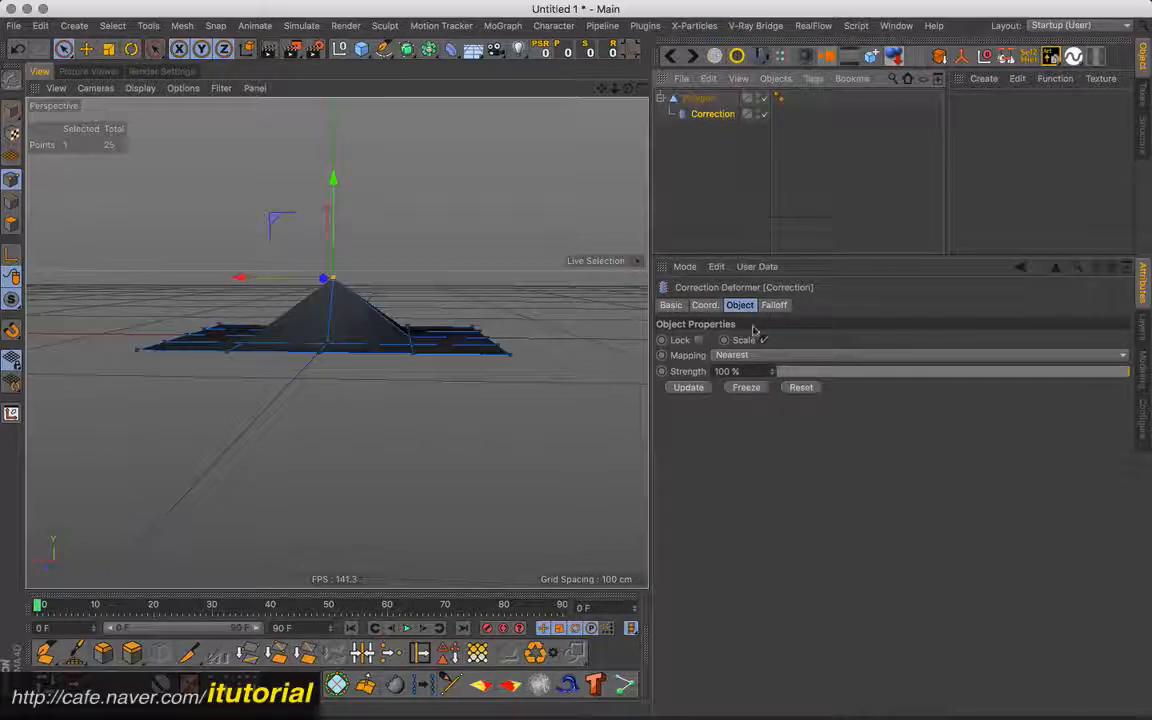
alt+drag(401, 308, 360, 327)
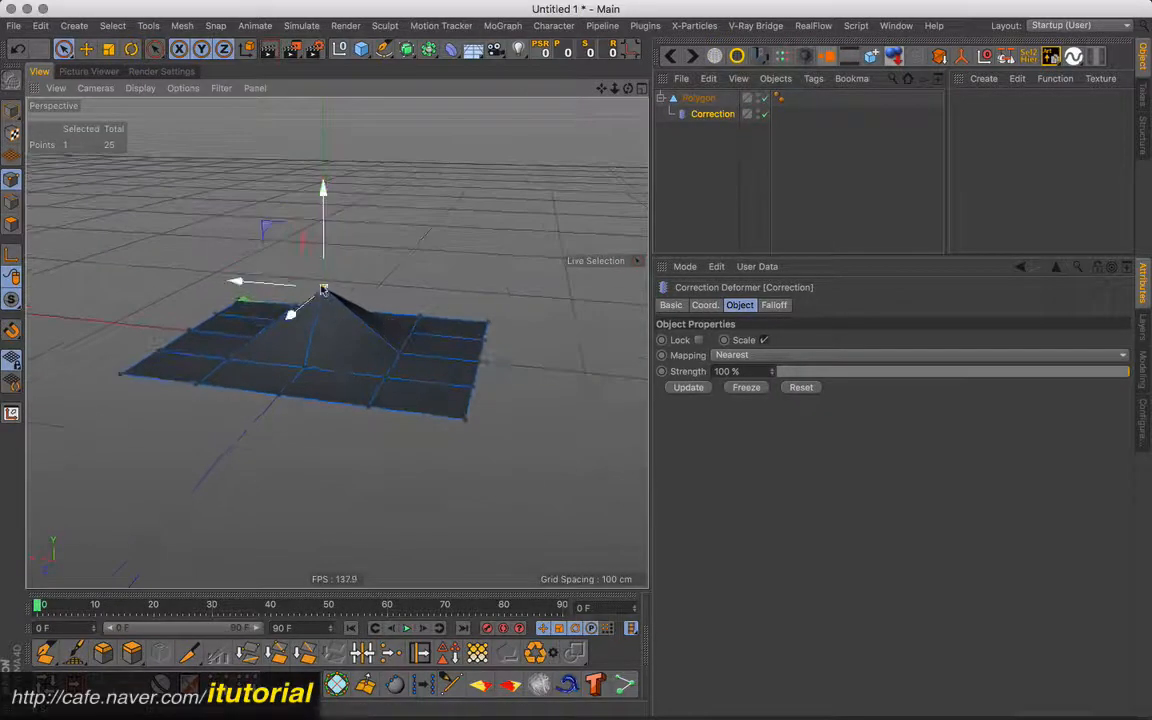
- Delete the polygon with its Correction deformer and add a Sphere primitive
click(698, 98)
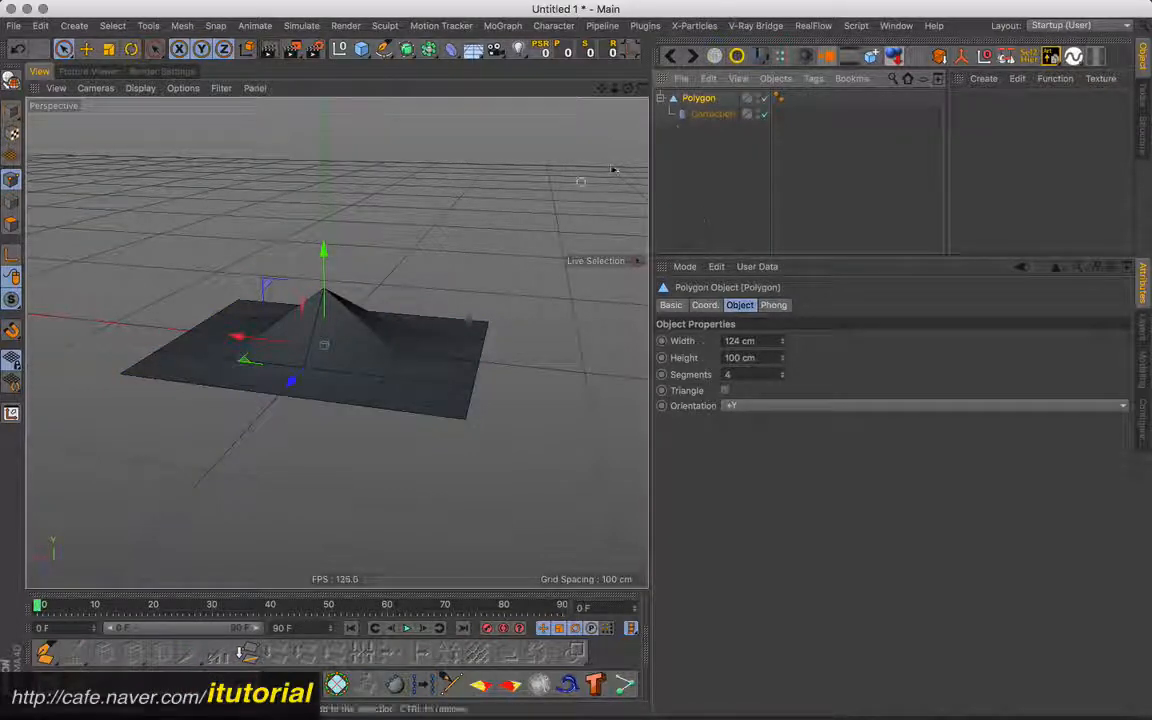
ctrl+click(686, 112)
key(Delete)
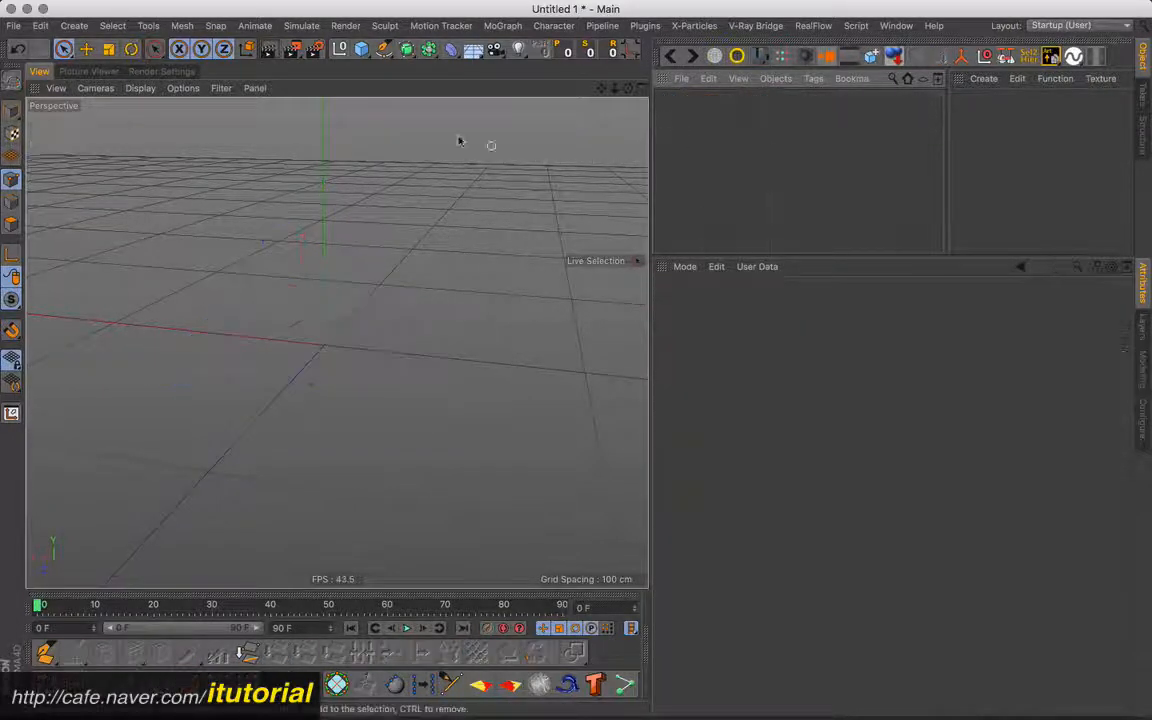
click(361, 48)
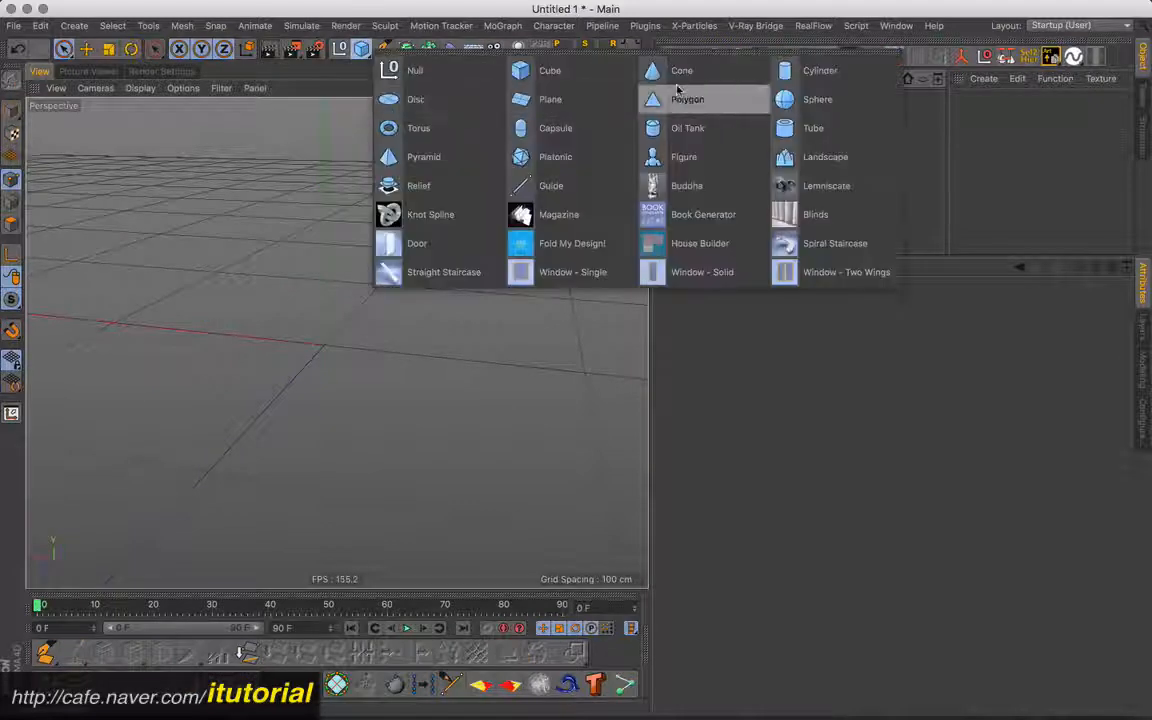
click(793, 98)
scroll(458, 290, down, 8)
alt+drag(457, 298, 458, 311)
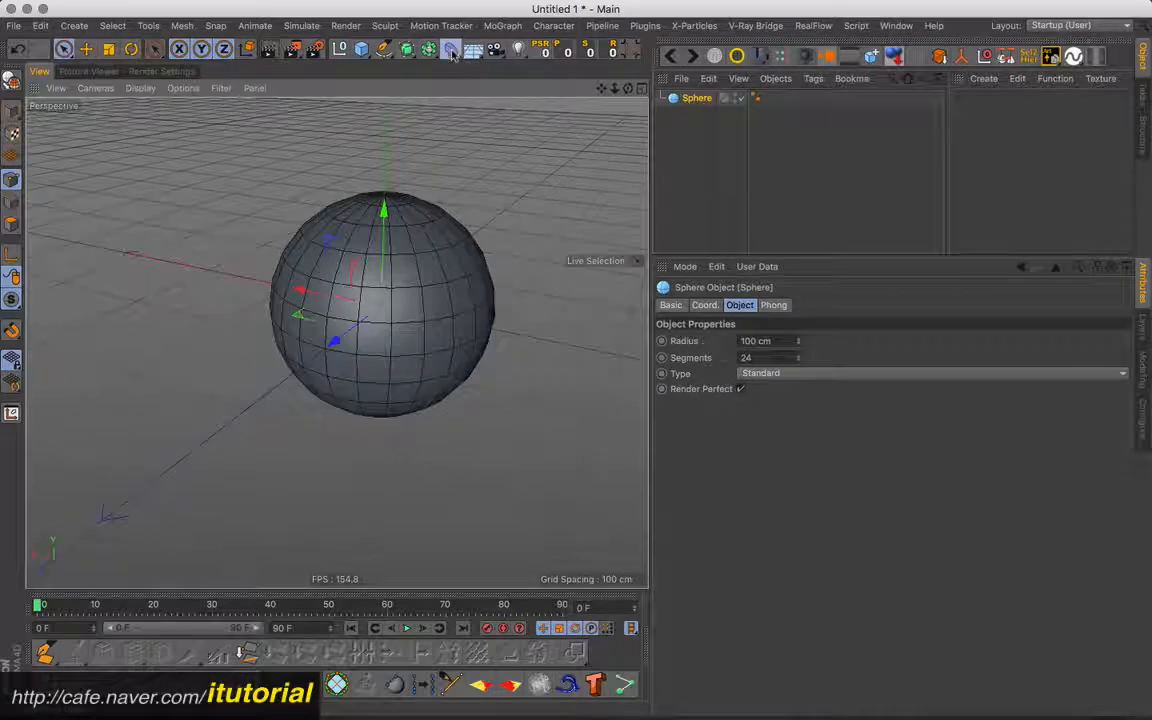
- Add a Correction deformer as a child of the sphere and pull one point near its equator outward into a long spike
click(451, 49)
click(528, 156)
mouse_move(703, 101)
mouse_down()
mouse_move(707, 121)
mouse_move(700, 114)
mouse_up()
click(358, 322)
mouse_move(470, 317)
alt+mouse_down()
mouse_move(347, 347)
mouse_move(290, 321)
mouse_move(188, 401)
mouse_move(411, 306)
mouse_move(437, 221)
mouse_move(463, 303)
alt+mouse_up()
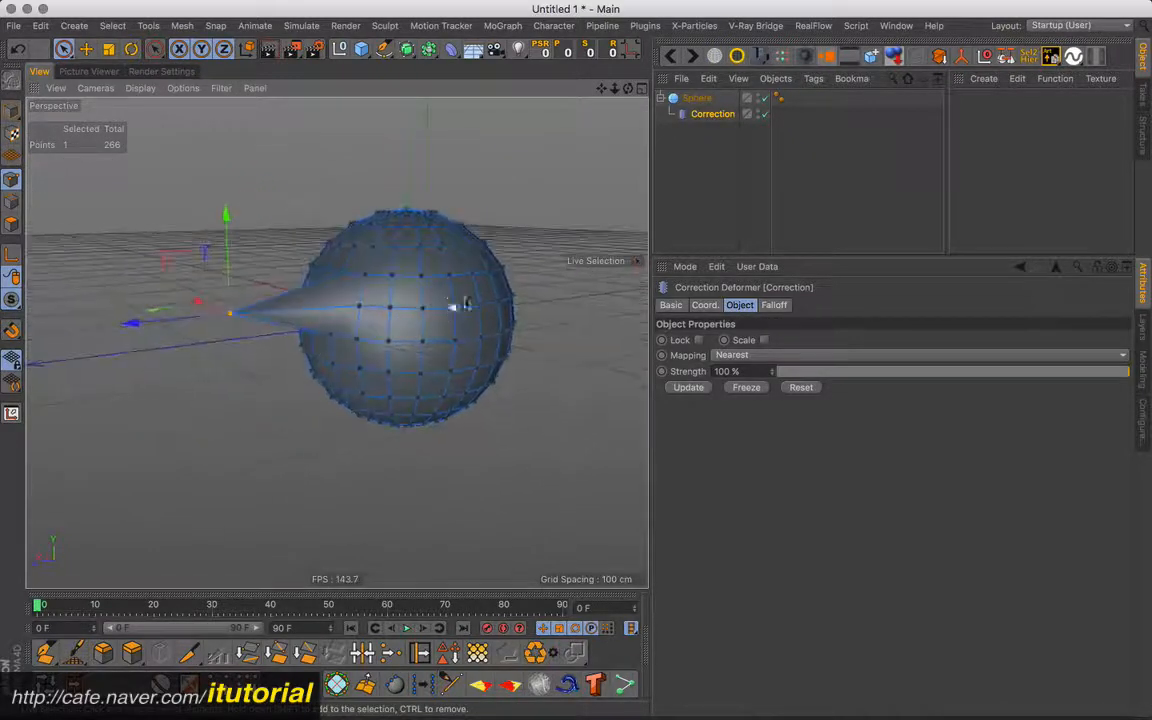
- Test the spike at different sphere sizes by shrinking the radius to 29 cm and enlarging it to 112 cm
click(692, 99)
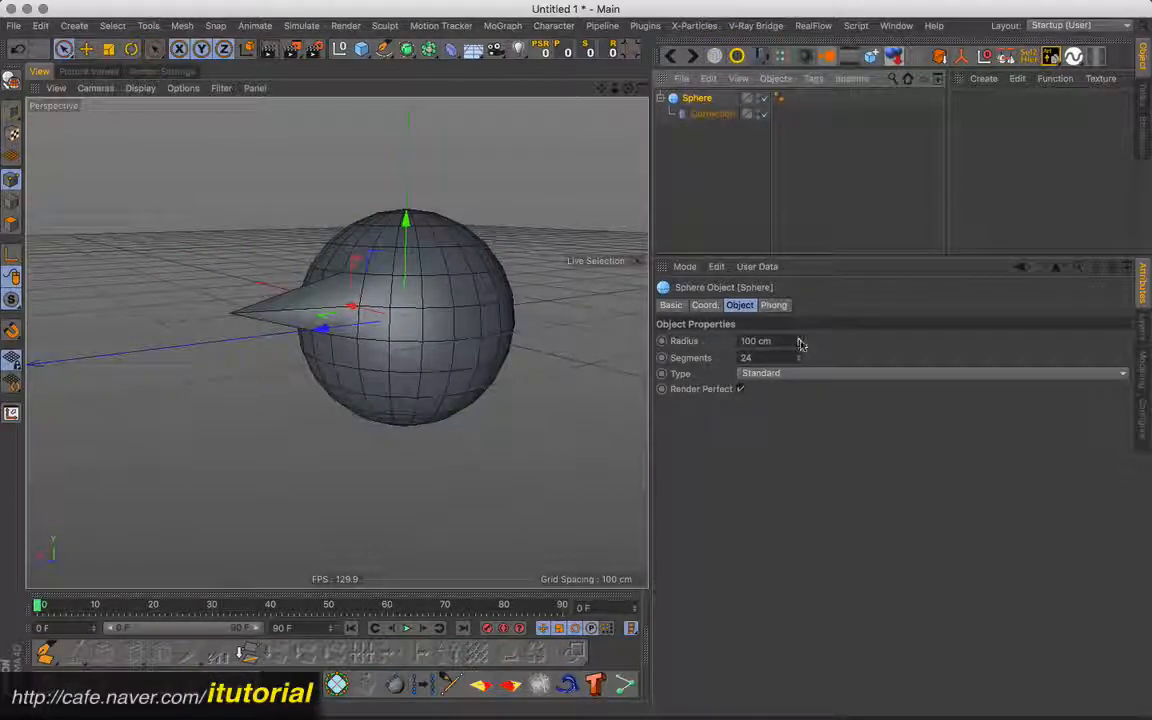
alt+drag(330, 318, 233, 280)
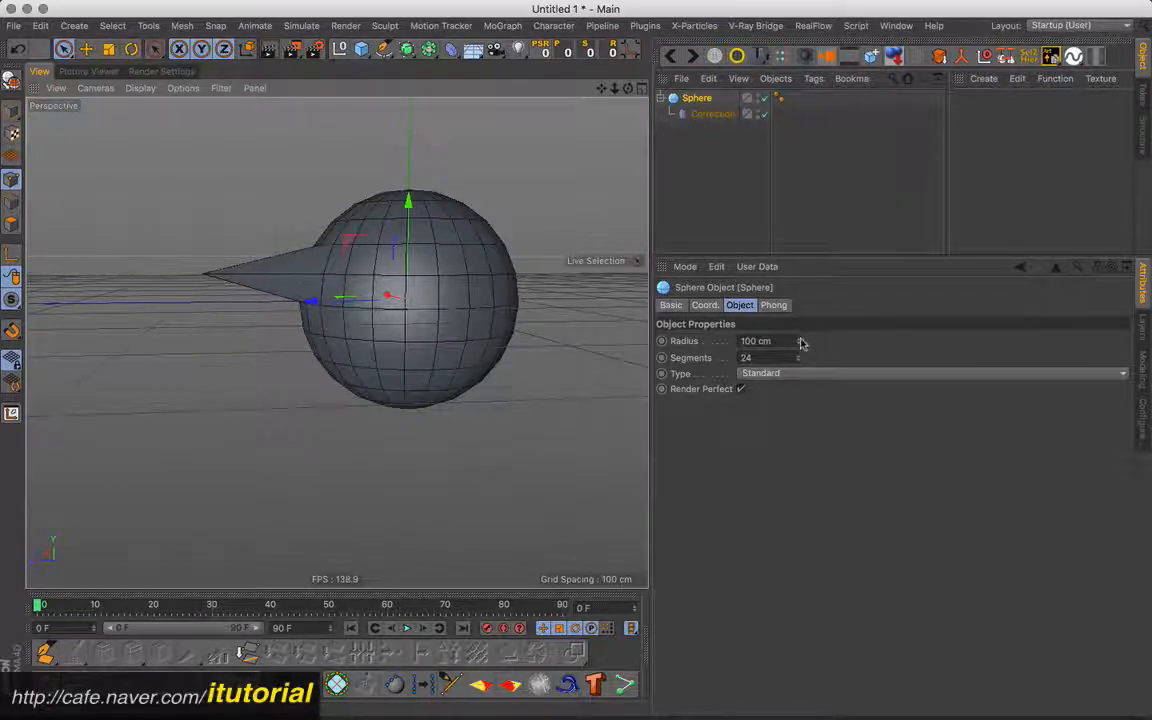
drag(798, 341, 800, 401)
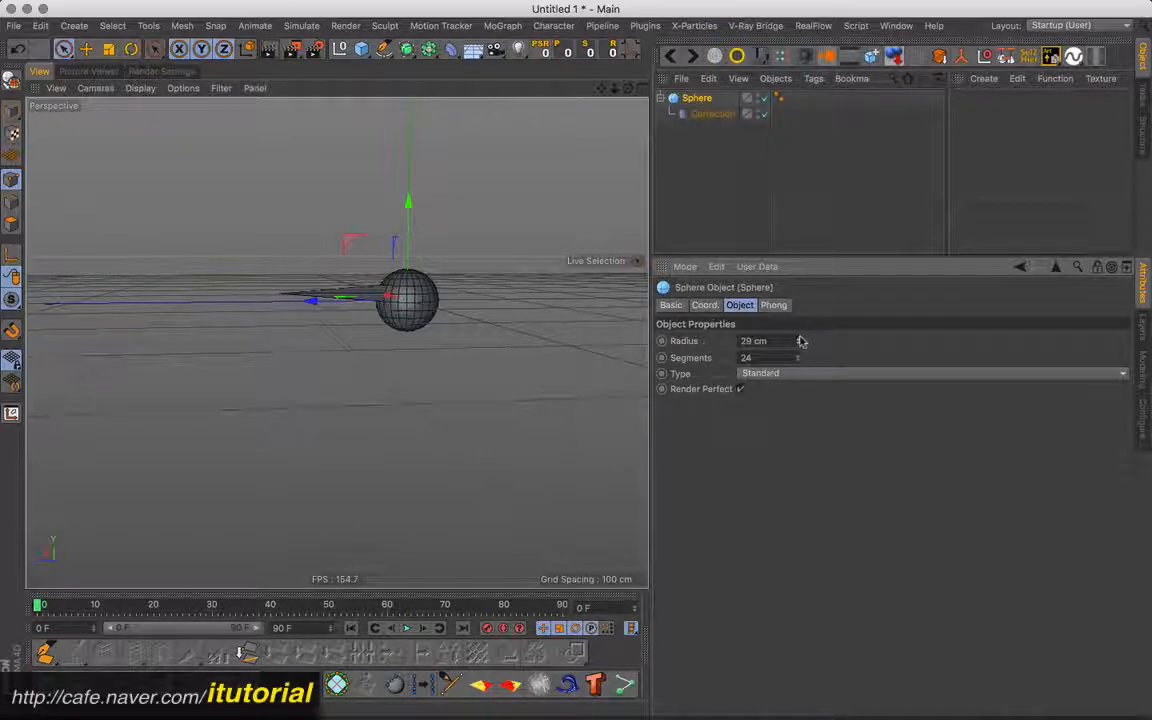
drag(799, 340, 789, 276)
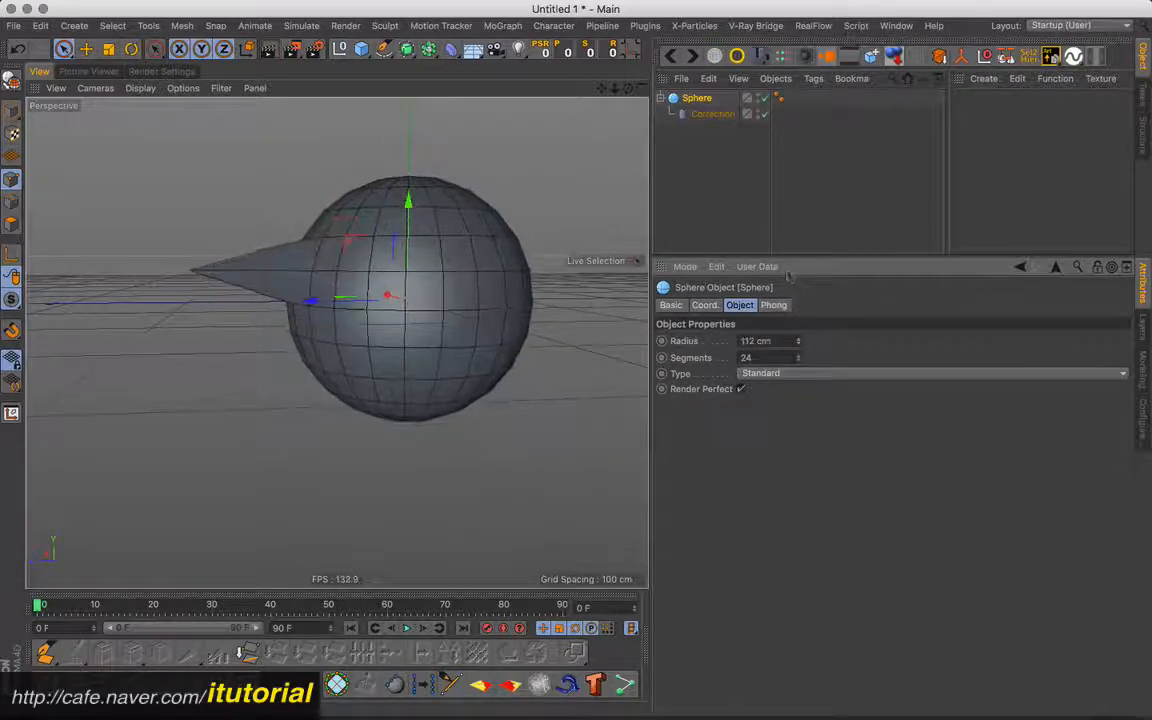
- Enable the Correction deformer's Scale option and set the sphere's radius to 100 cm
click(710, 113)
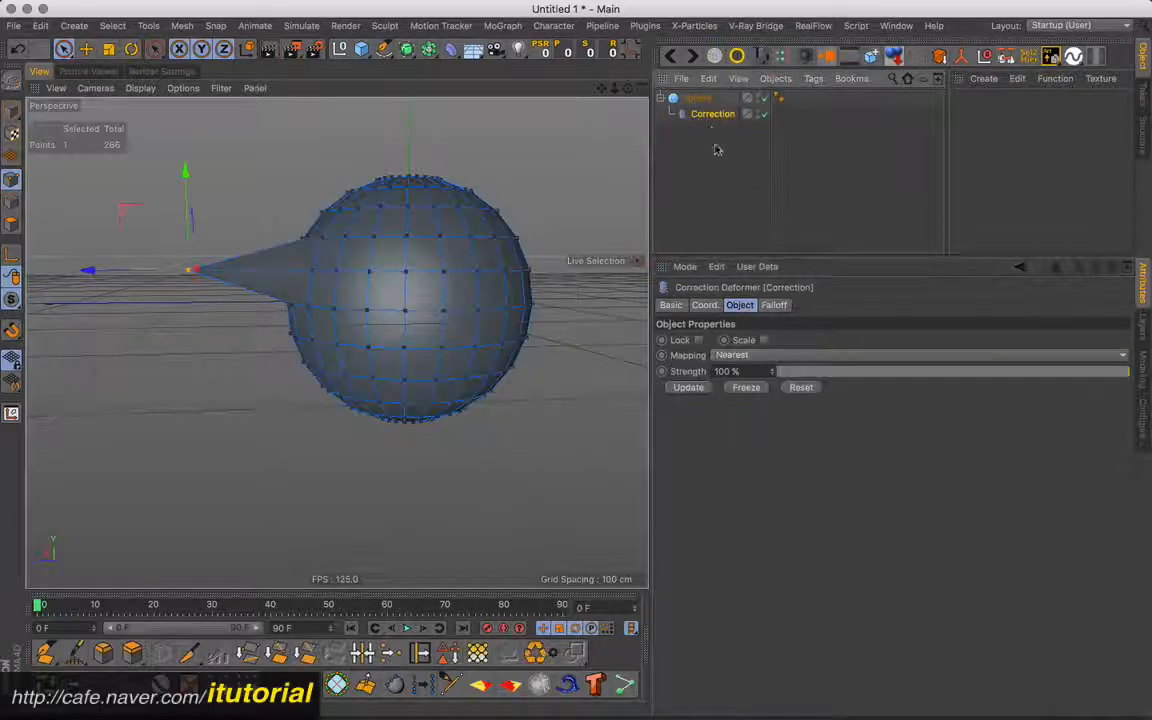
click(765, 340)
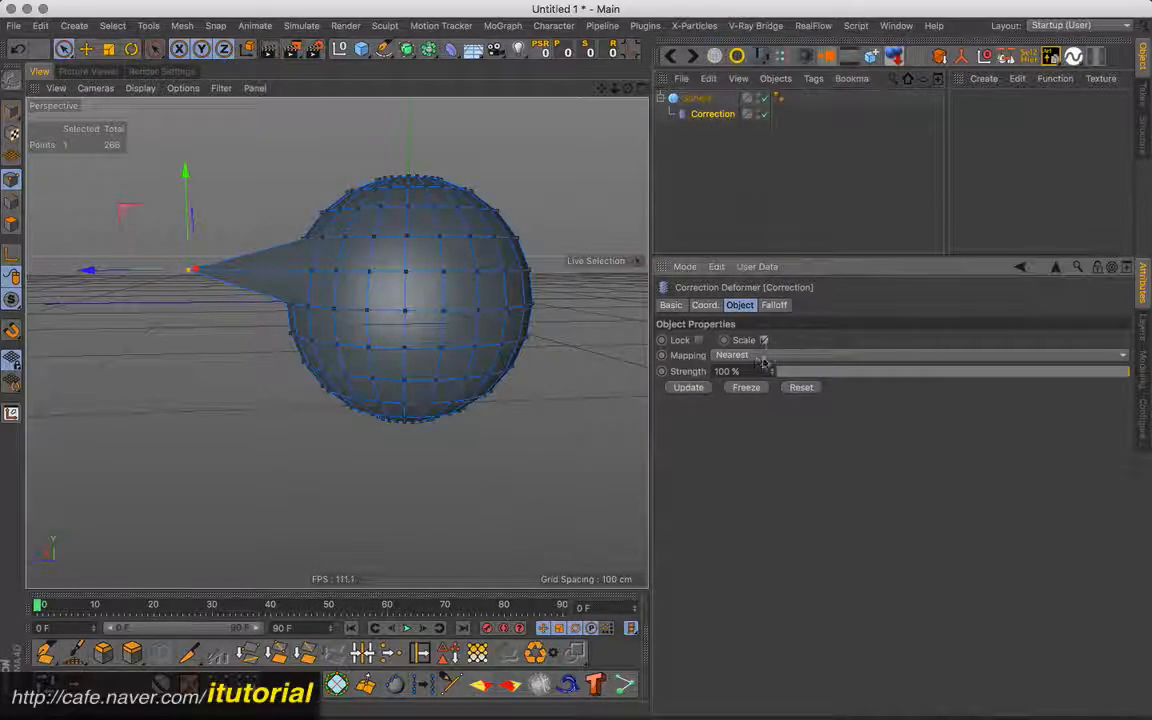
click(697, 98)
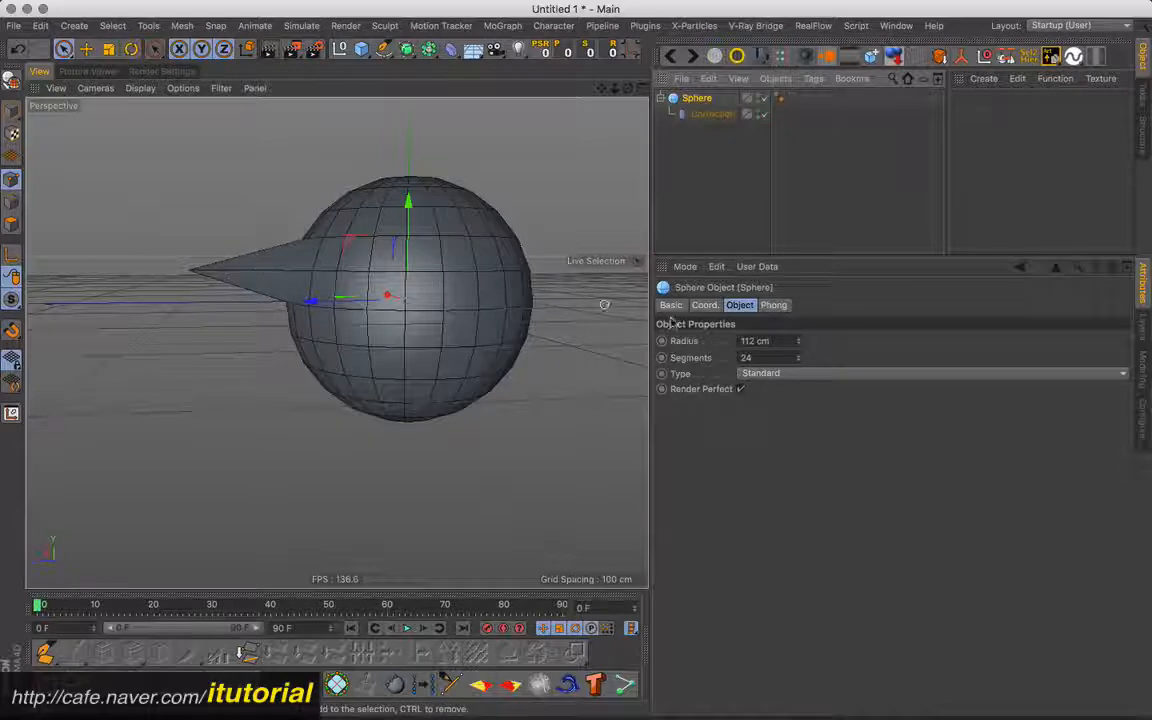
mouse_move(798, 341)
mouse_down()
mouse_move(797, 309)
mouse_move(796, 416)
mouse_move(795, 320)
mouse_move(783, 416)
mouse_move(779, 301)
mouse_move(787, 337)
mouse_move(785, 320)
mouse_up()
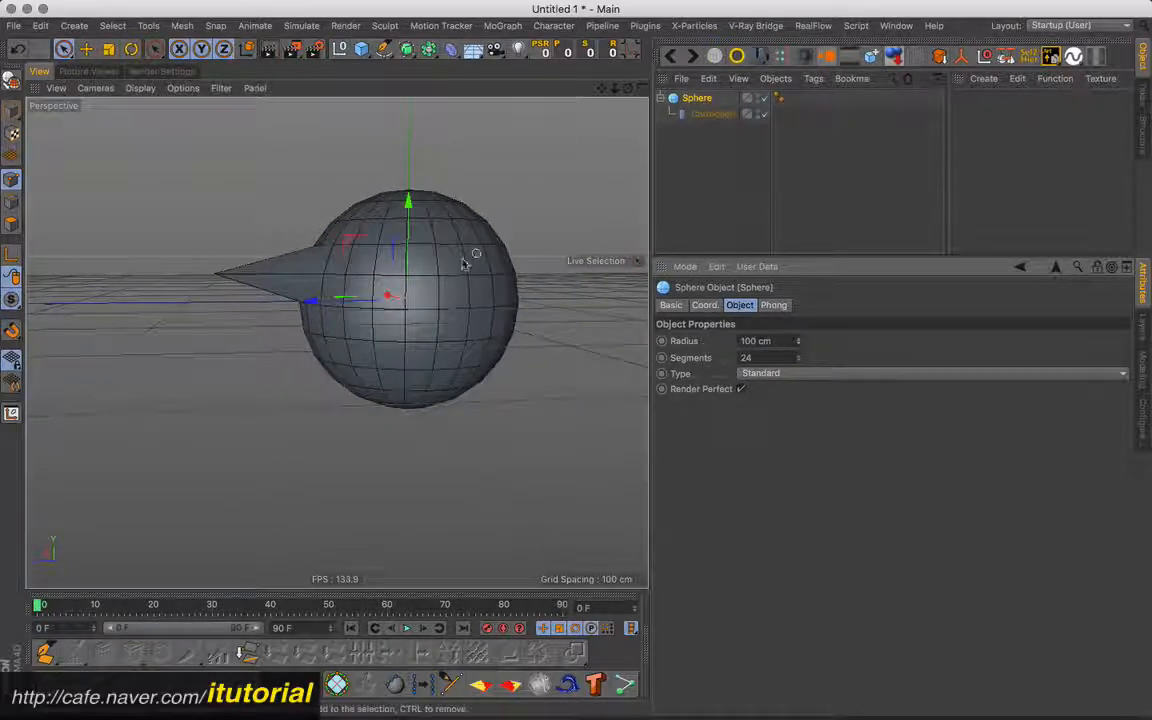
alt+drag(440, 300, 462, 318)
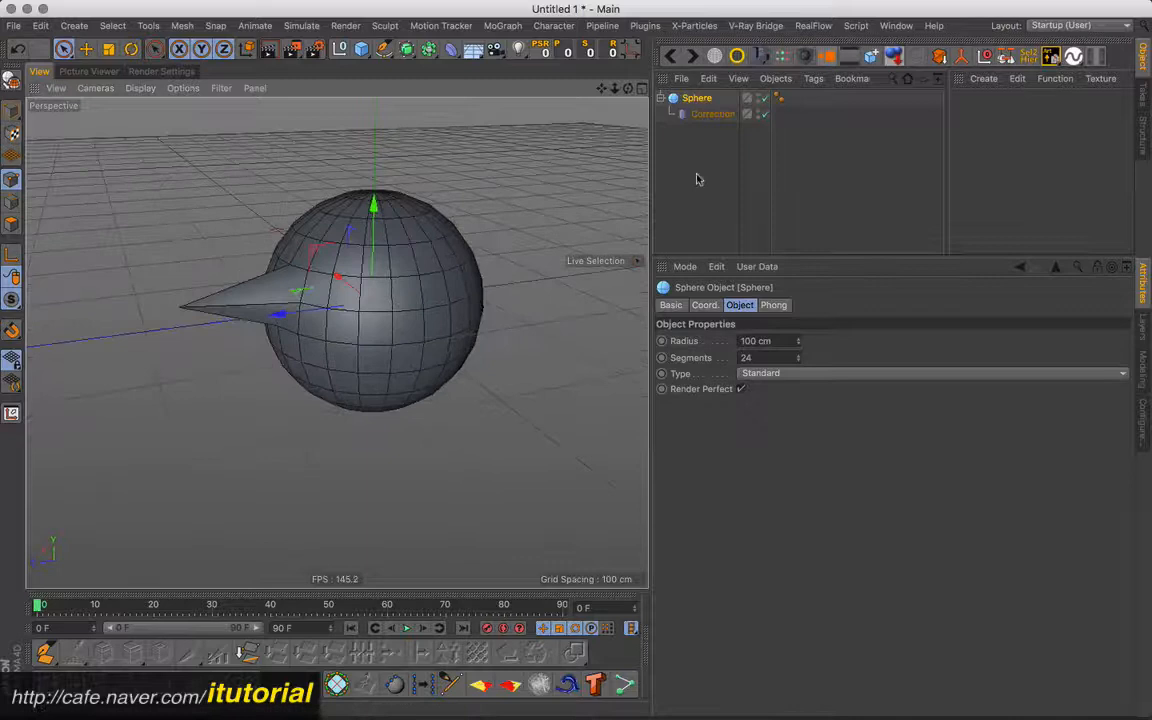
- Turn off the Correction deformer's Scale option and review its Mapping choices
click(708, 114)
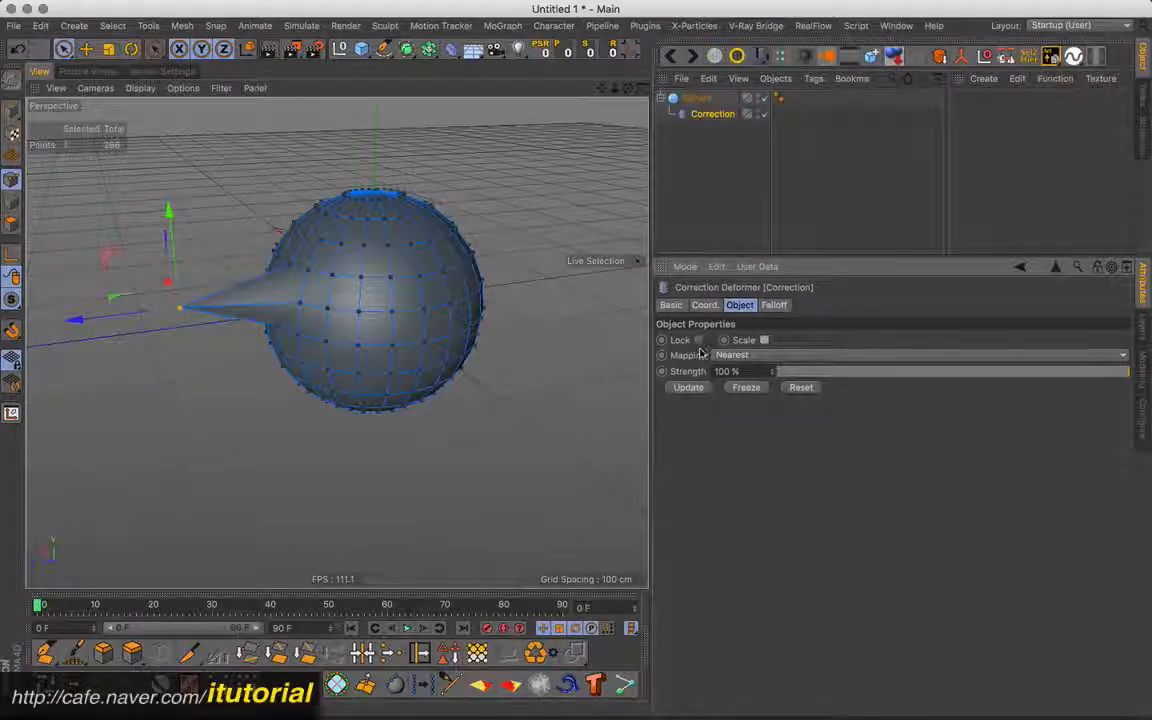
click(790, 355)
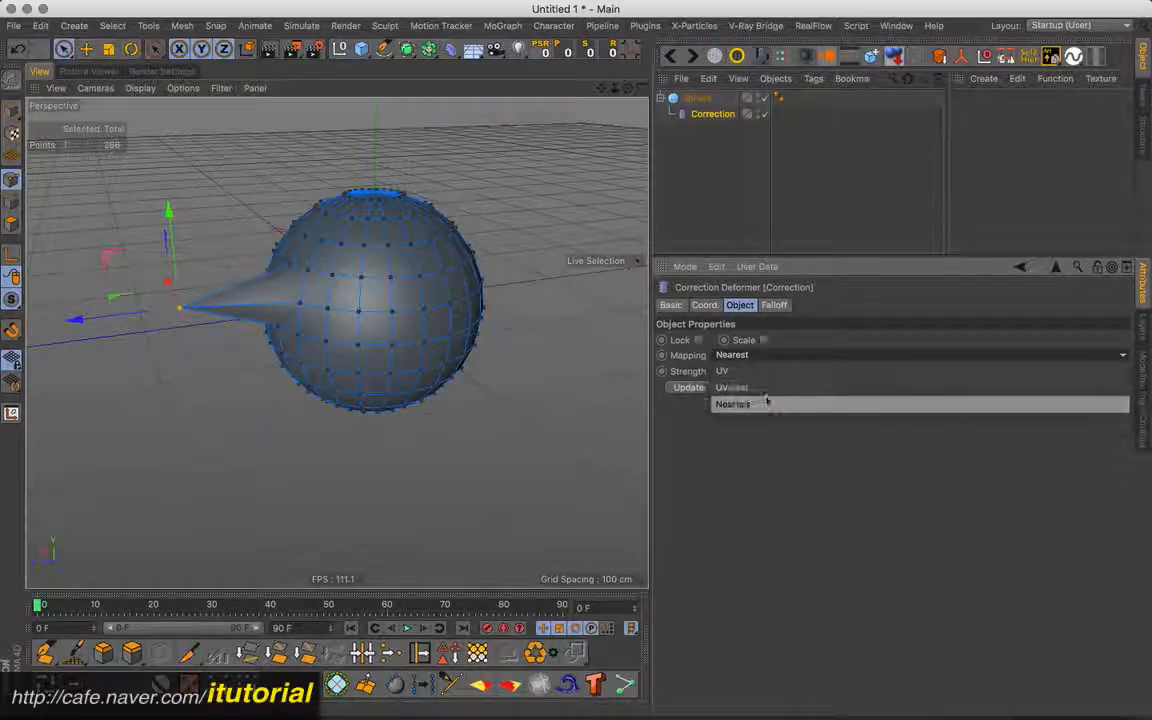
click(734, 440)
- Read the help entry on the Correction deformer's Mapping setting, close it and look over the Mapping choices again
right_click(687, 362)
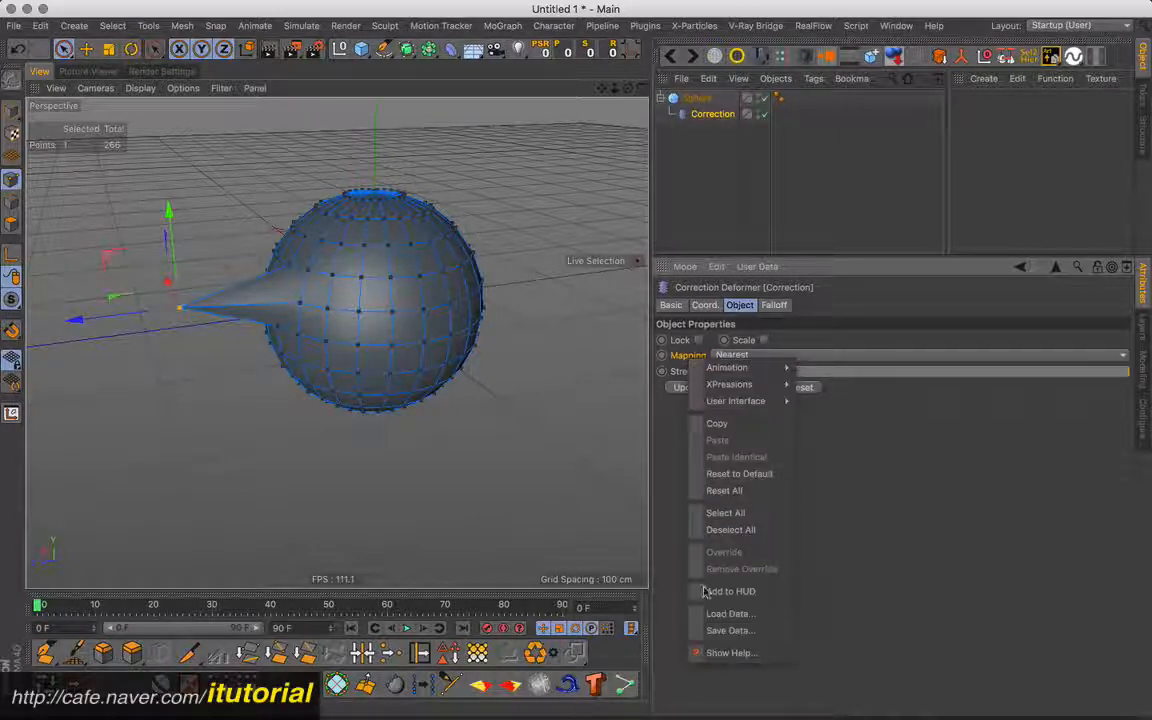
click(722, 648)
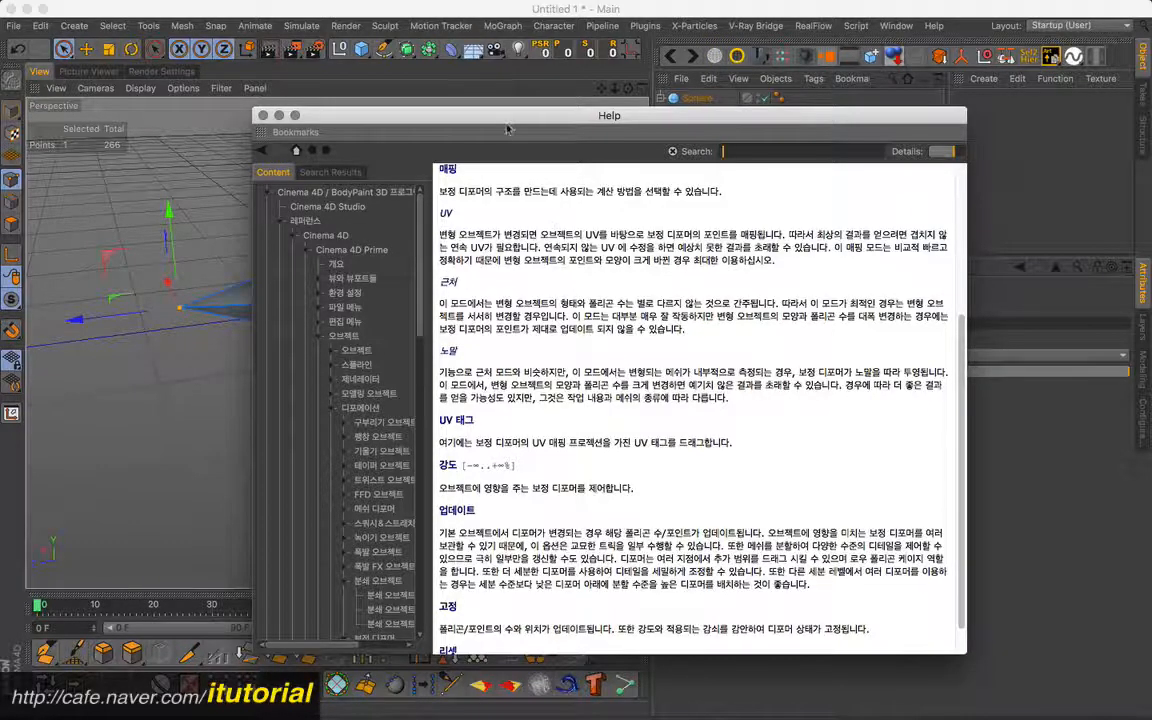
drag(345, 156, 335, 166)
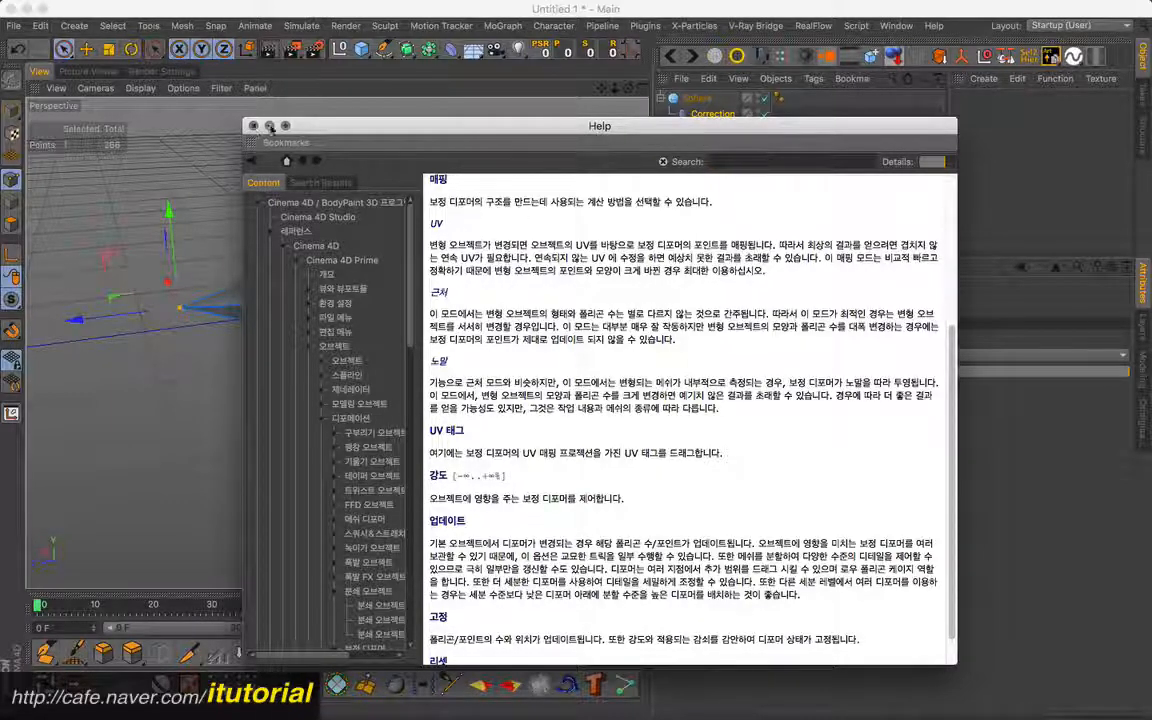
click(253, 126)
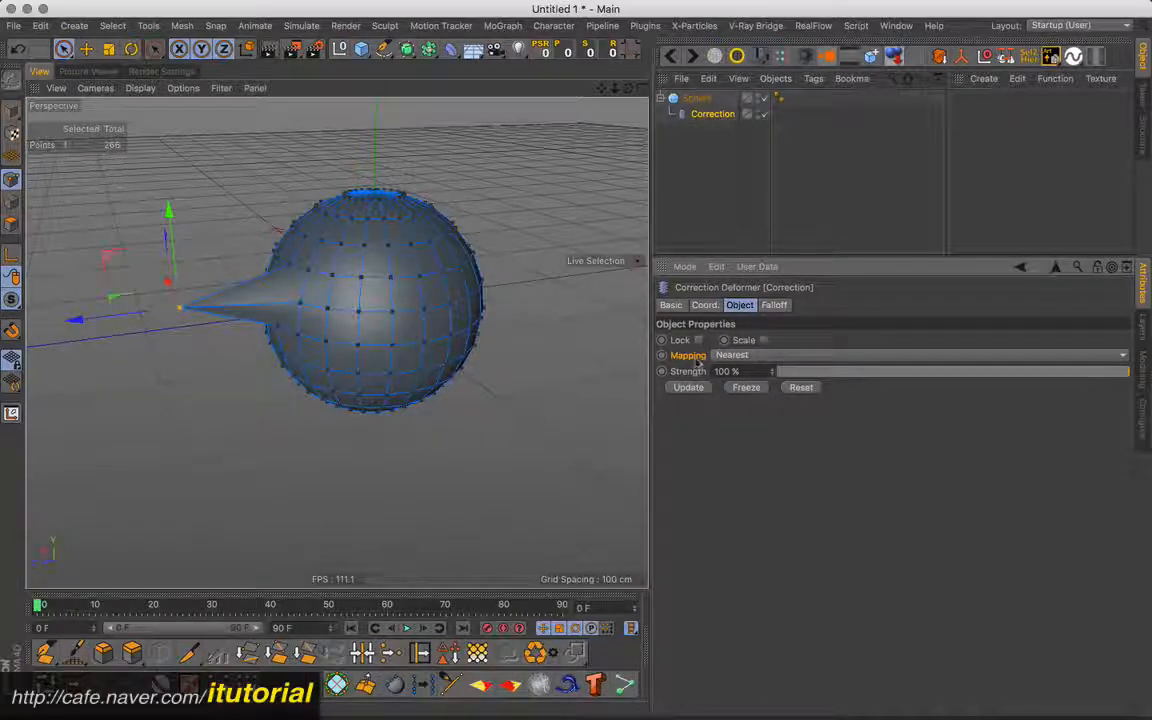
click(815, 357)
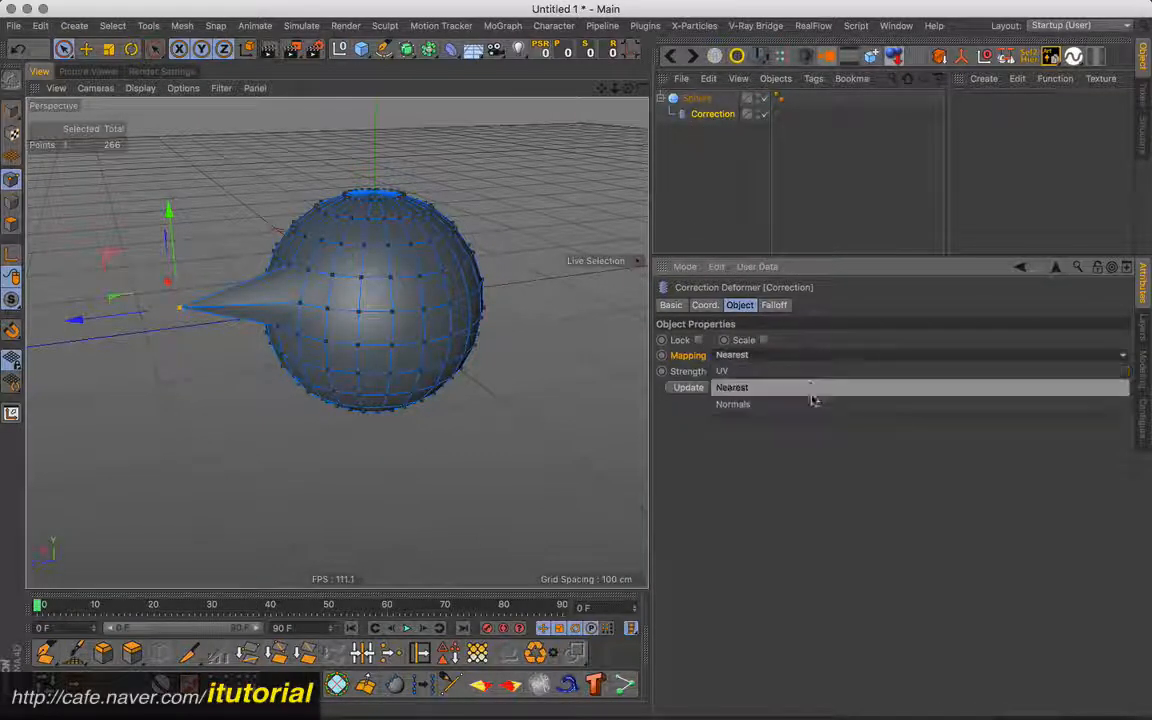
click(698, 142)
- Delete the sphere with its Correction deformer and add a Cone primitive
click(697, 99)
key(Delete)
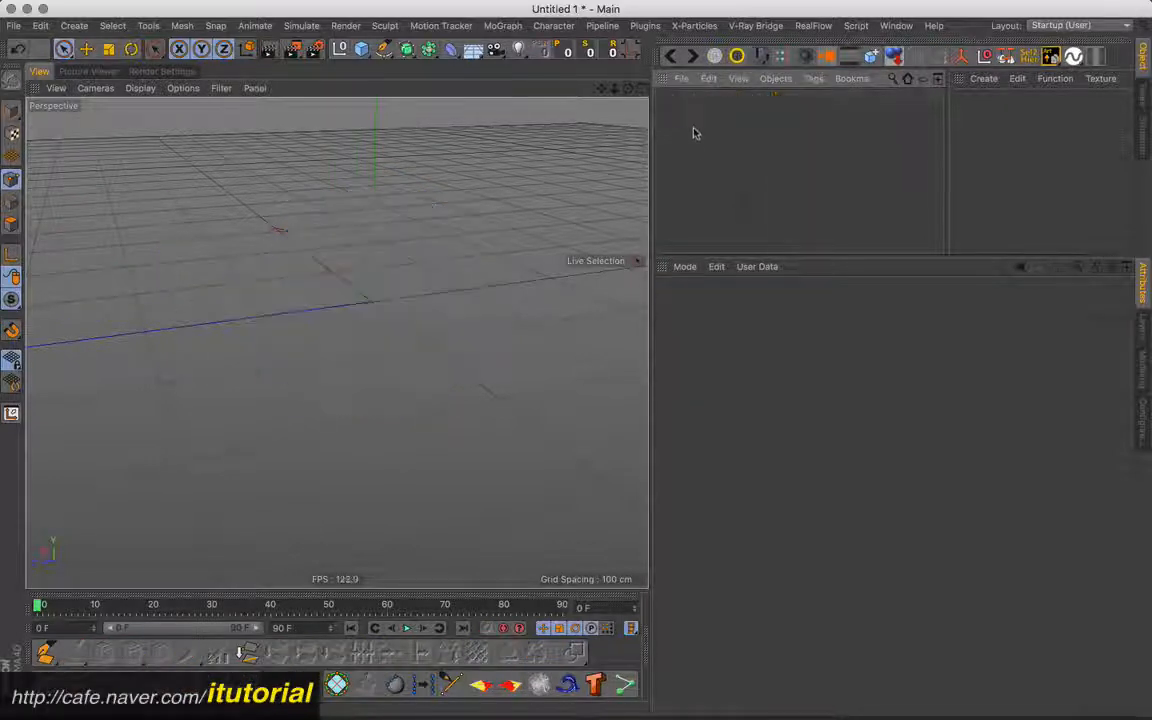
mouse_move(398, 234)
alt+mouse_down()
mouse_move(389, 263)
mouse_move(414, 232)
alt+mouse_up()
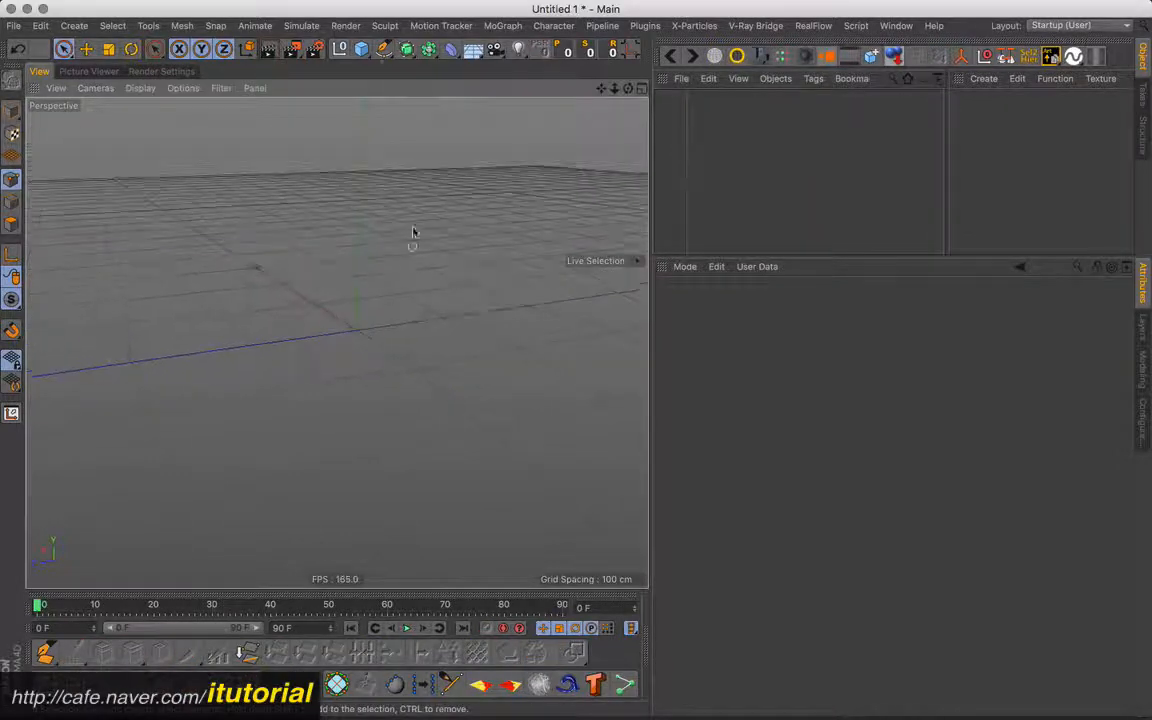
click(362, 49)
click(681, 70)
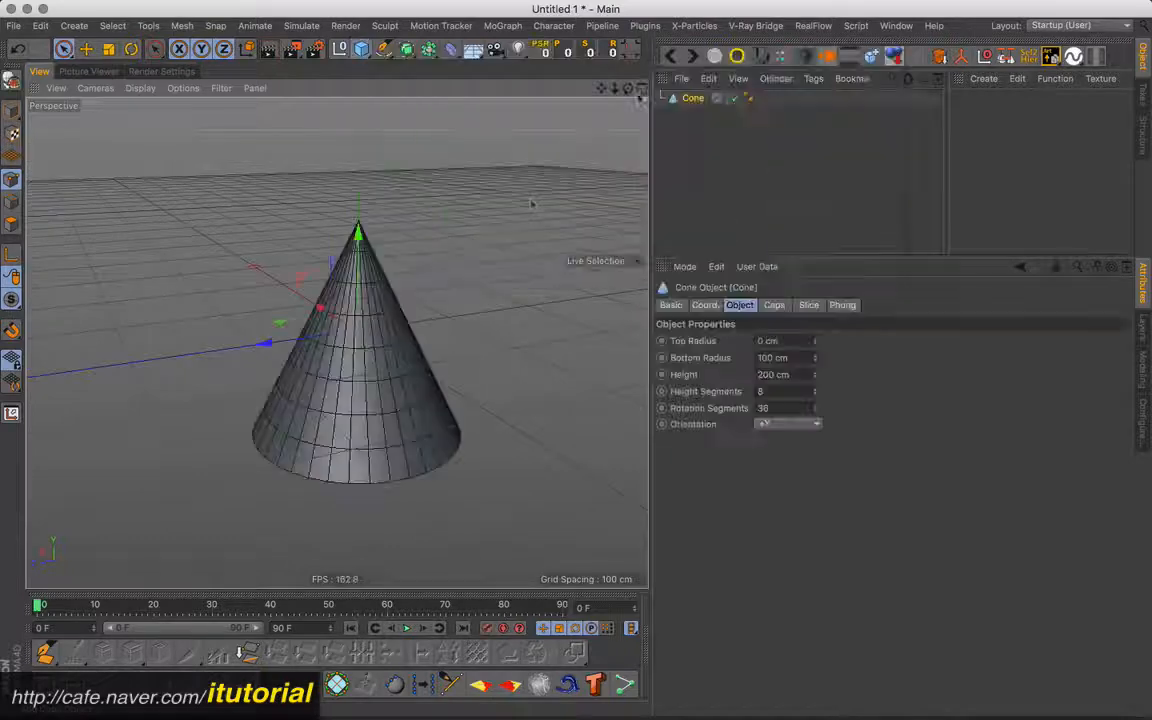
mouse_move(375, 280)
alt+mouse_down()
mouse_move(417, 291)
mouse_move(422, 309)
mouse_move(386, 283)
alt+mouse_up()
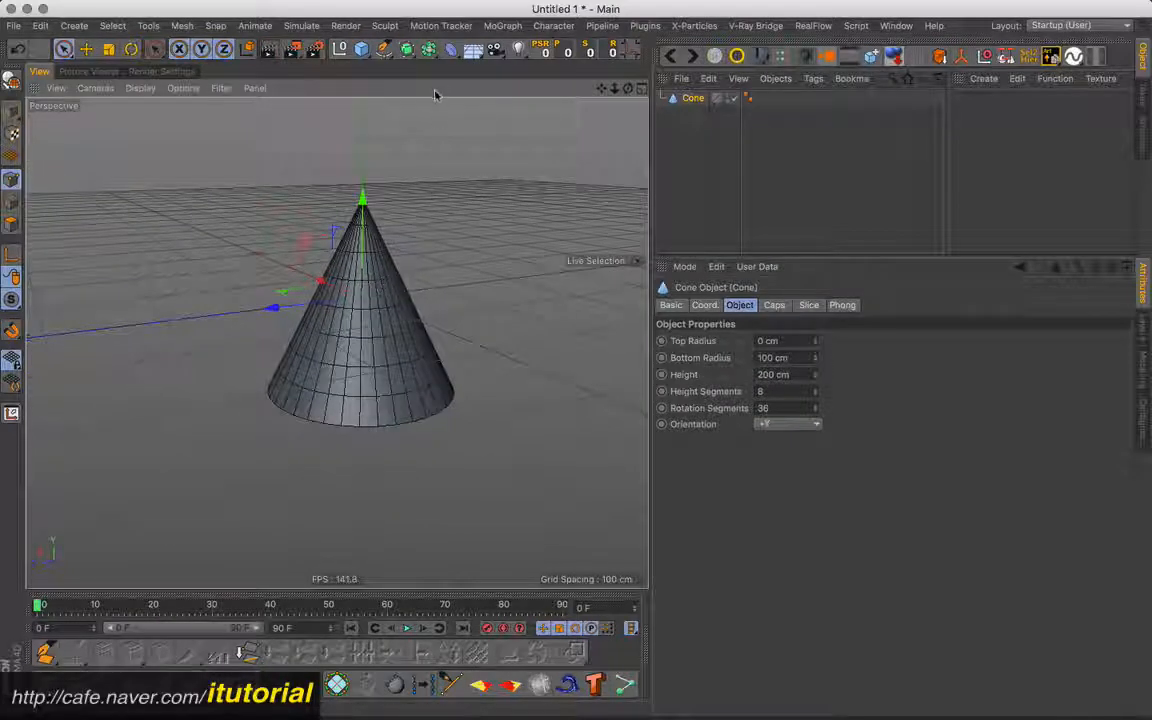
- Add a Correction deformer as a child of the cone and examine its point cage up close
drag(451, 49, 694, 116)
alt+drag(392, 300, 393, 290)
alt+right_drag(334, 342, 437, 249)
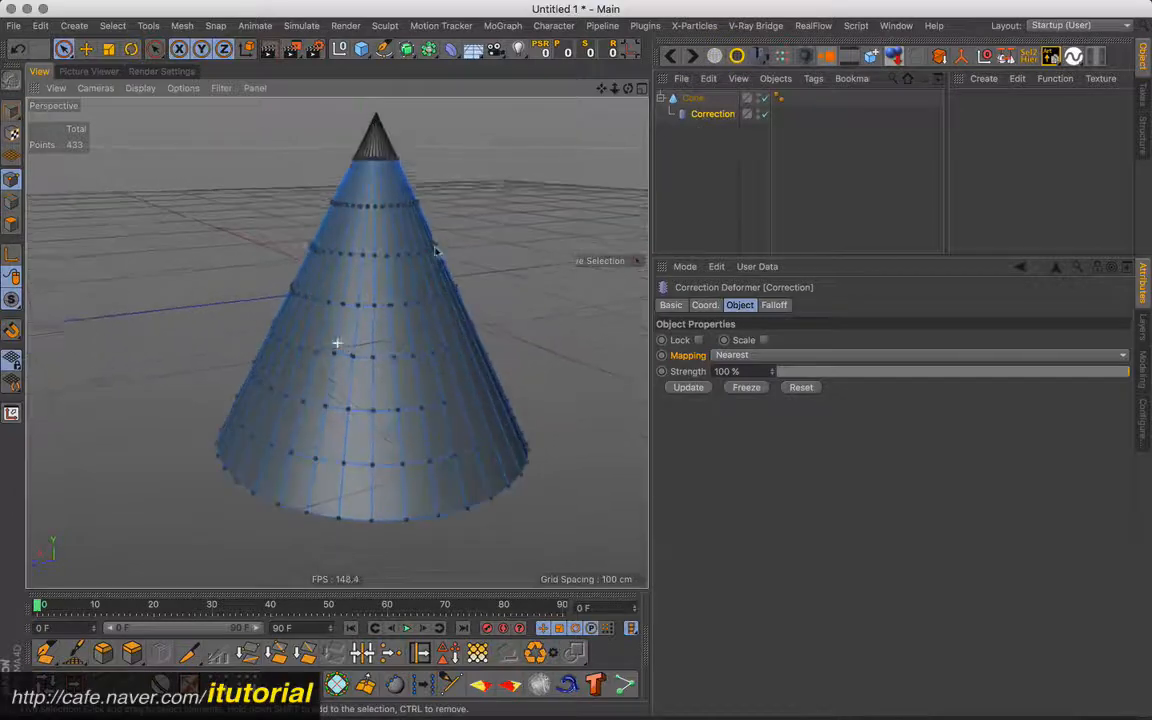
- Examine the Correction point cage around the cone's tip and side from several angles
alt+middle_drag(447, 235, 427, 290)
alt+drag(427, 290, 427, 216)
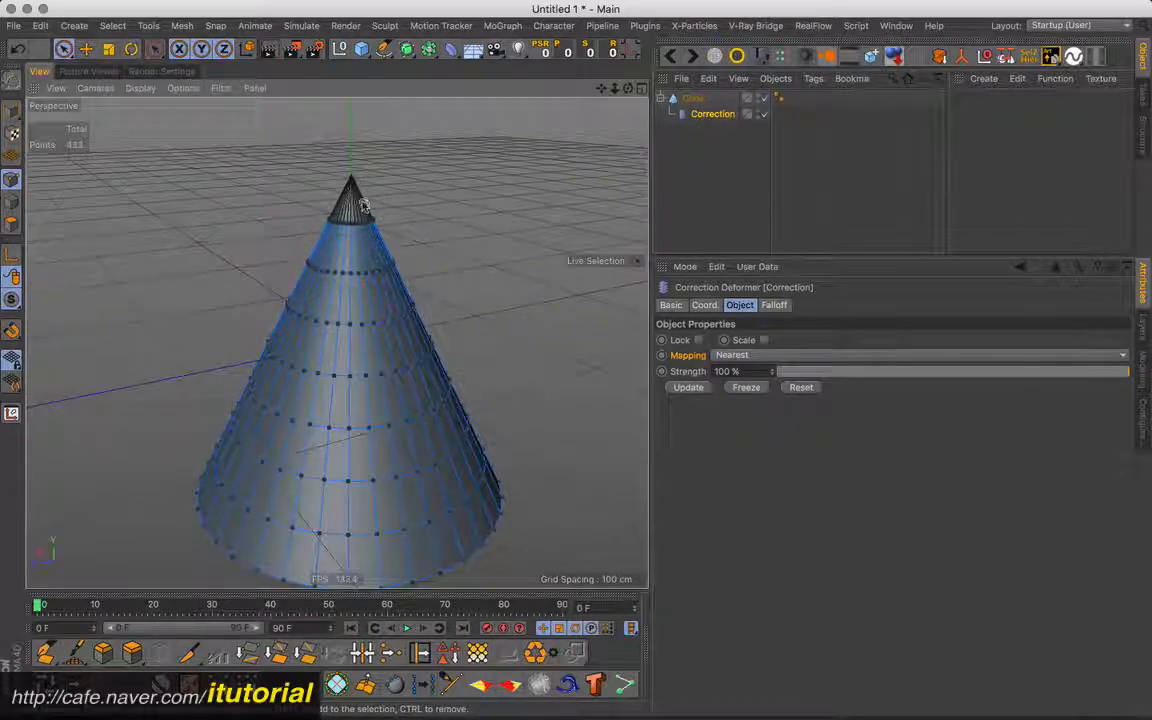
alt+drag(355, 180, 360, 190)
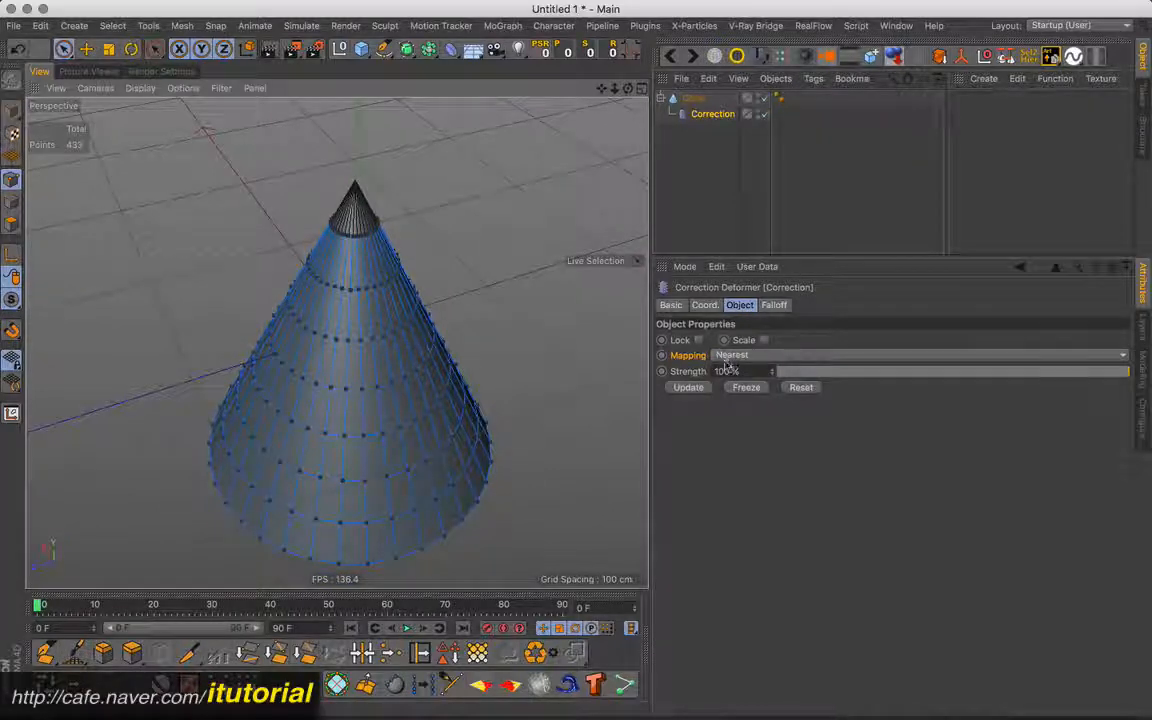
alt+drag(476, 283, 416, 213)
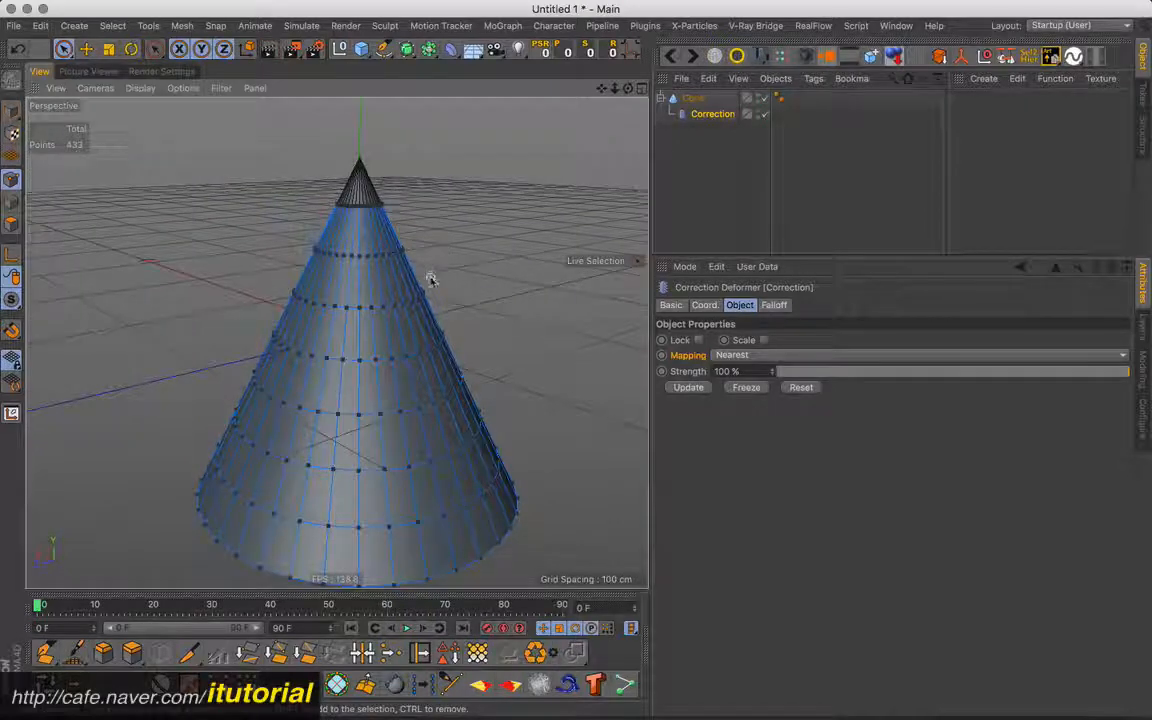
mouse_move(430, 282)
alt+middle_down()
mouse_move(437, 262)
mouse_move(442, 271)
alt+middle_up()
scroll(436, 277, down, 4)
alt+drag(442, 271, 449, 270)
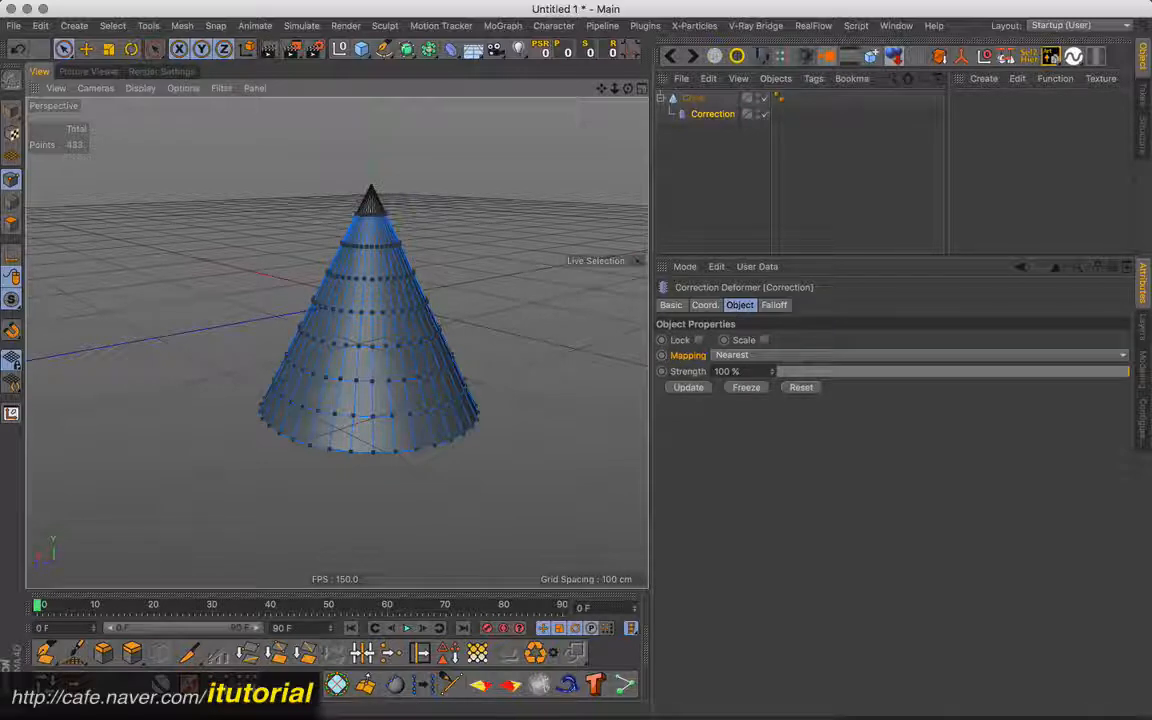
- Try the UV Mapping mode on the cone's Correction deformer, then return Mapping to Nearest
click(768, 355)
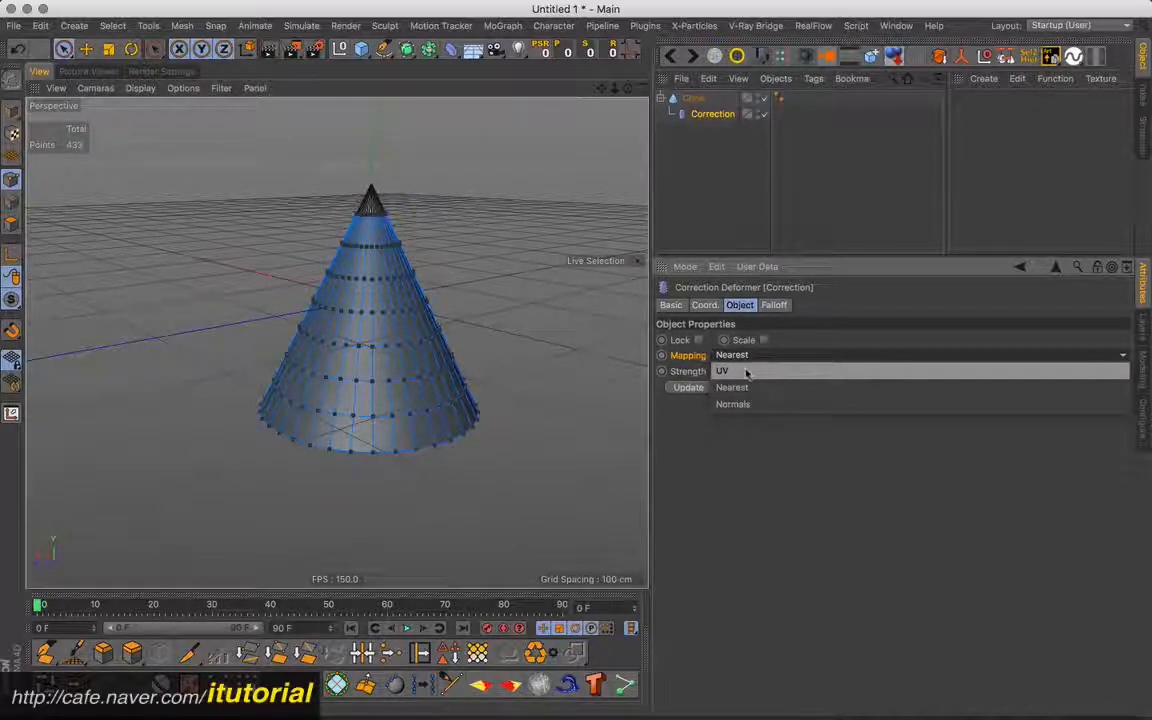
click(745, 372)
alt+drag(419, 248, 325, 350)
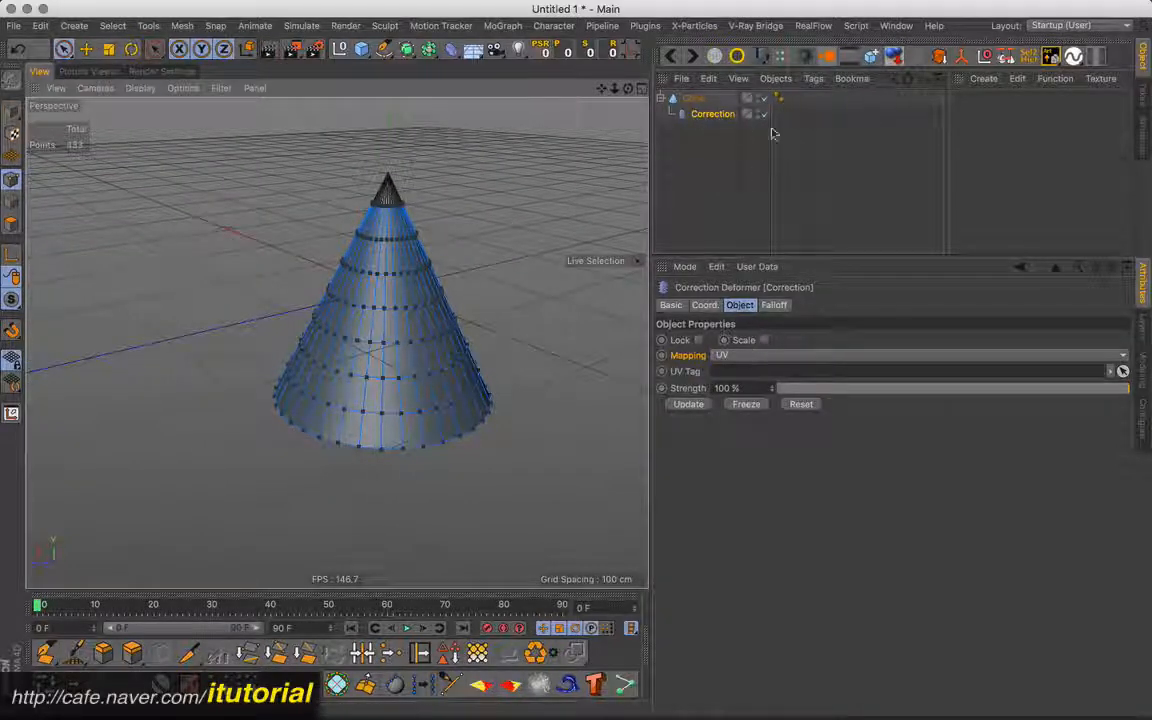
click(728, 355)
click(735, 386)
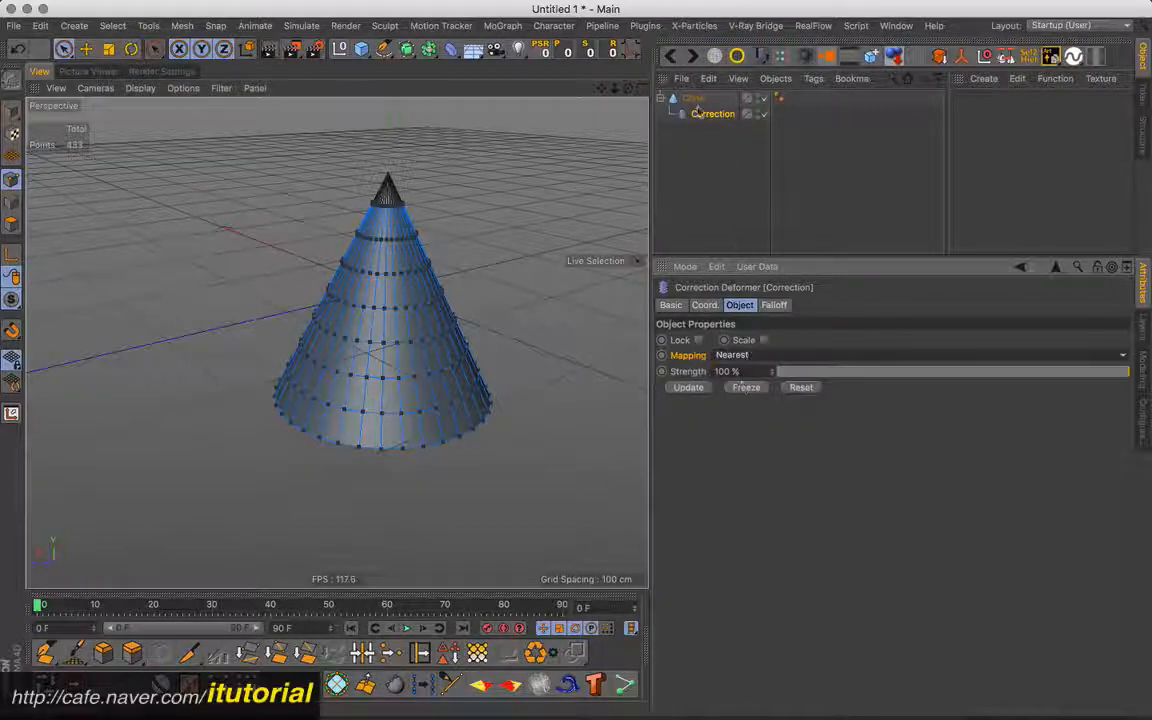
- Make the cone editable and view its UVW tag's UV mesh in a texture window, then close that window
click(695, 99)
click(12, 80)
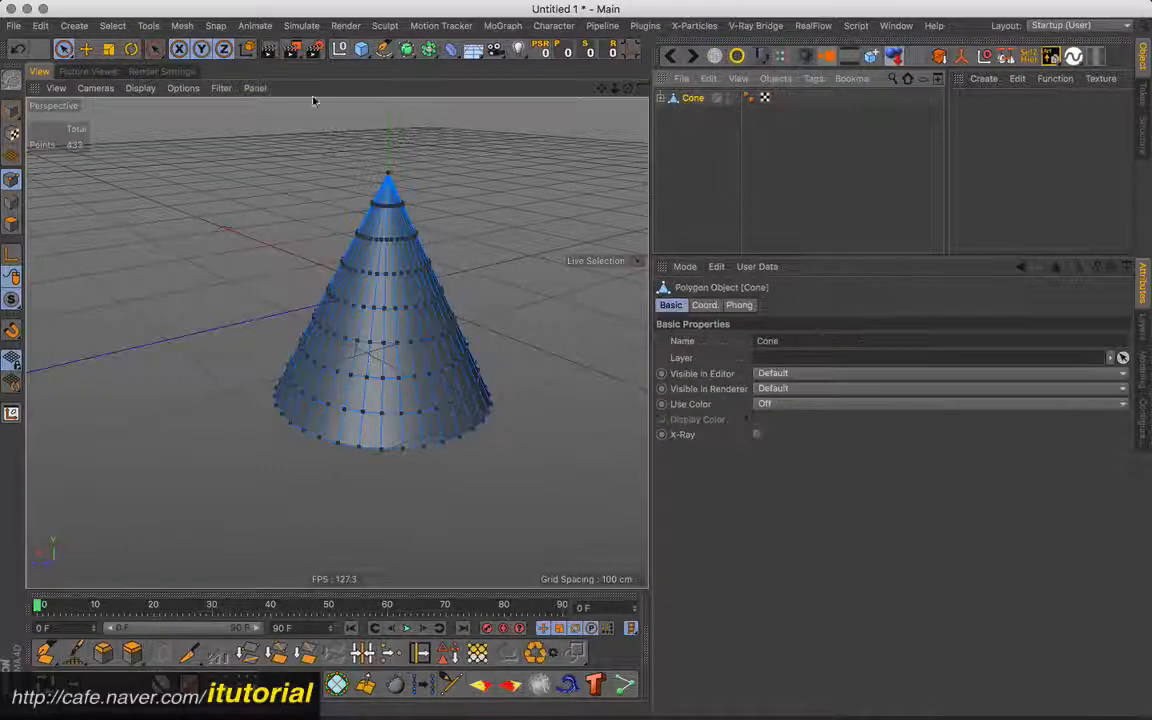
click(662, 99)
click(795, 98)
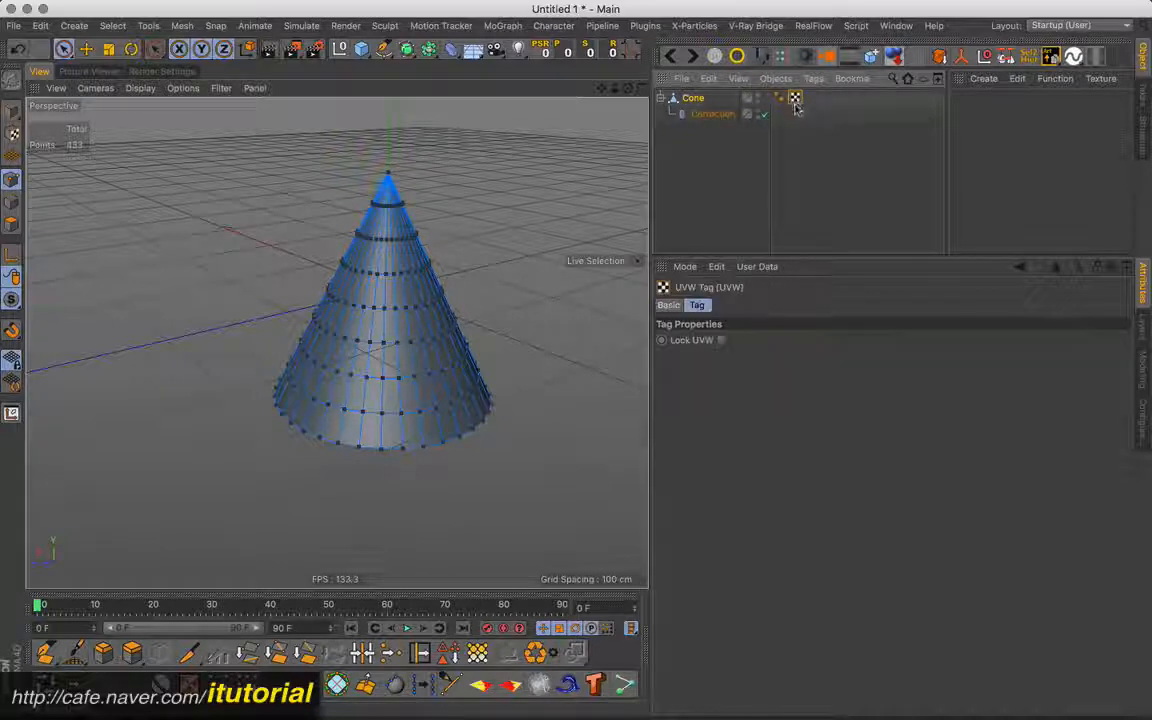
double_click(797, 99)
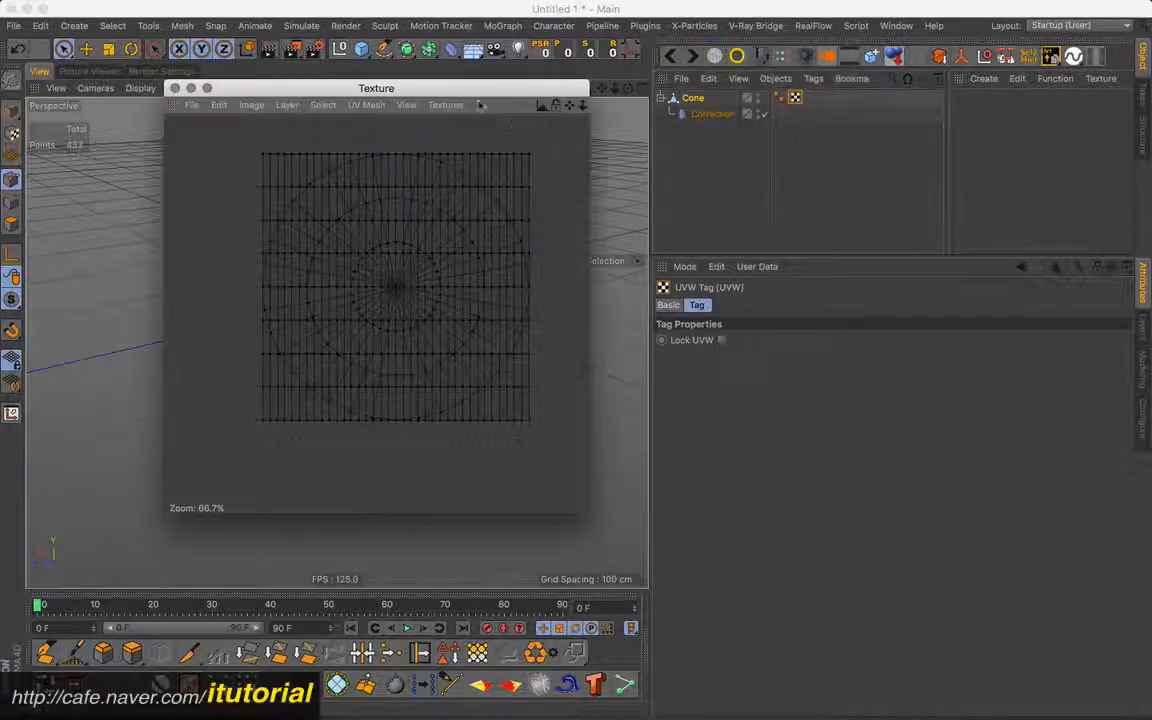
drag(472, 91, 712, 119)
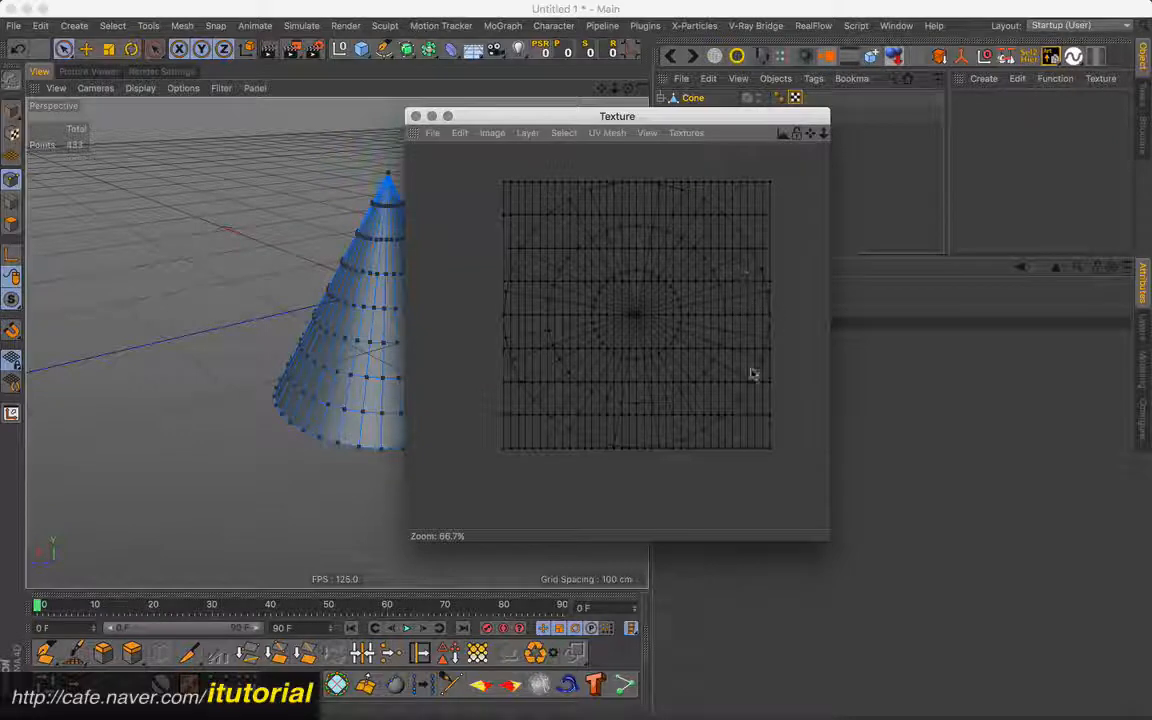
click(418, 117)
- Undo the cone's conversion to an editable object to restore the parametric primitive
click(706, 114)
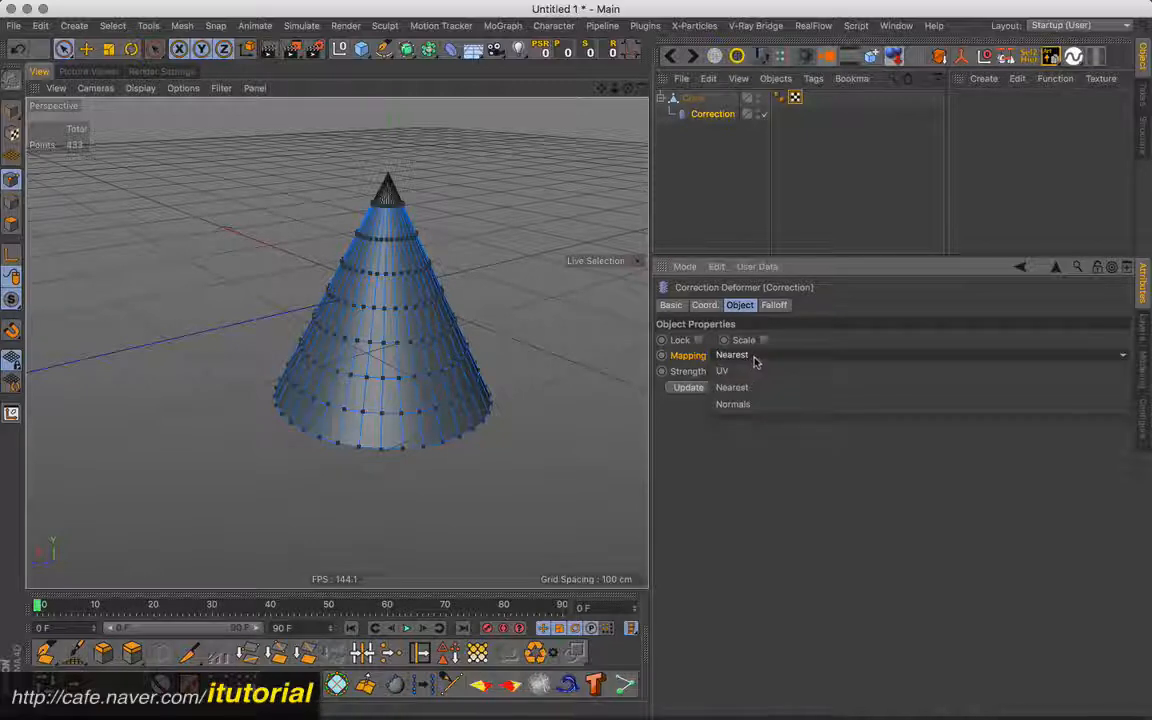
click(699, 150)
key(super+z)
key(super+z)
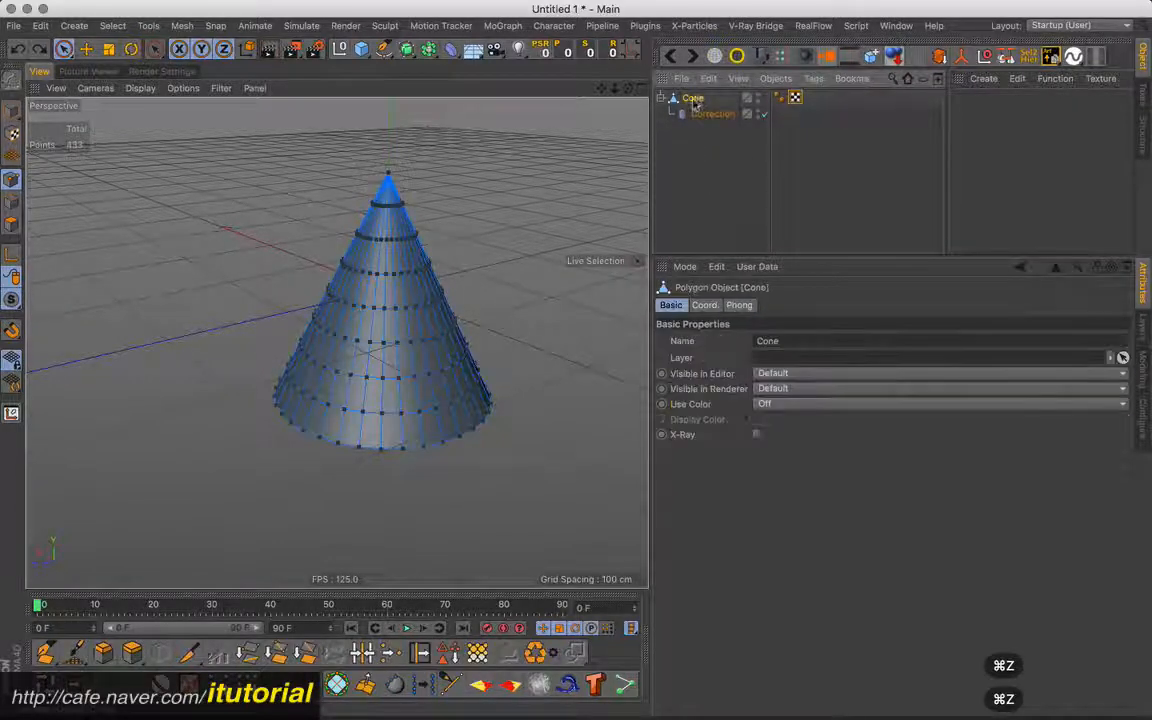
key(super+z)
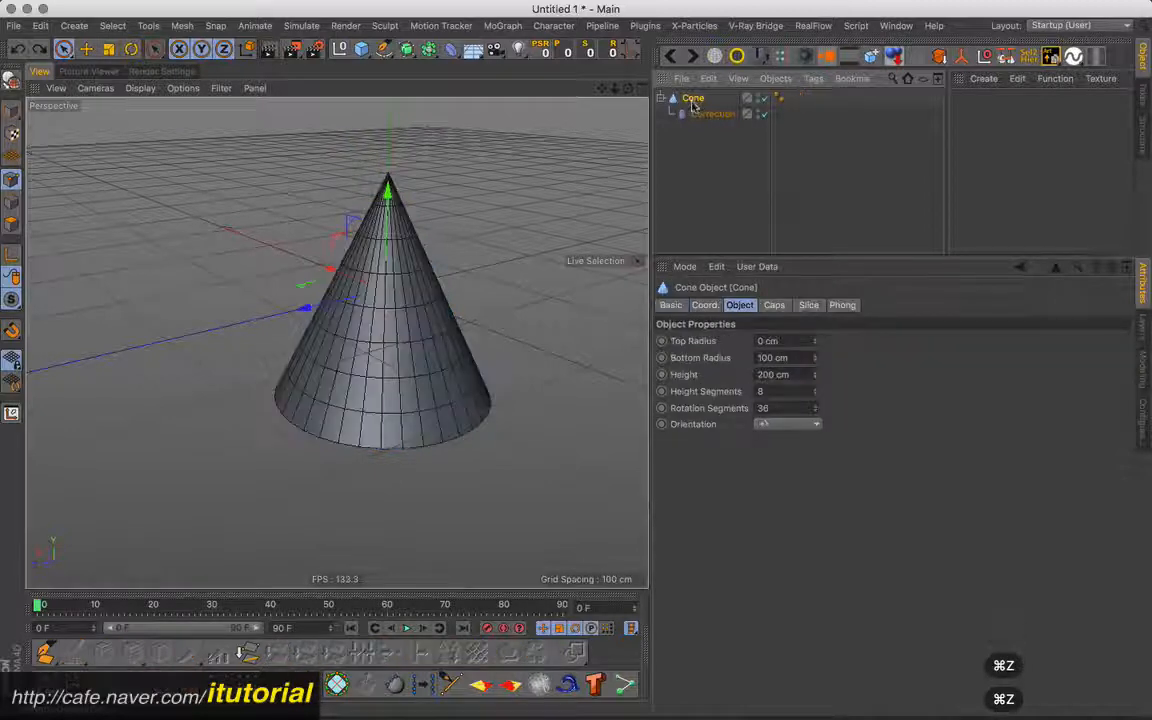
- Set the Correction deformer's Mapping to Normals and inspect the point cage at the cone's tip
click(705, 114)
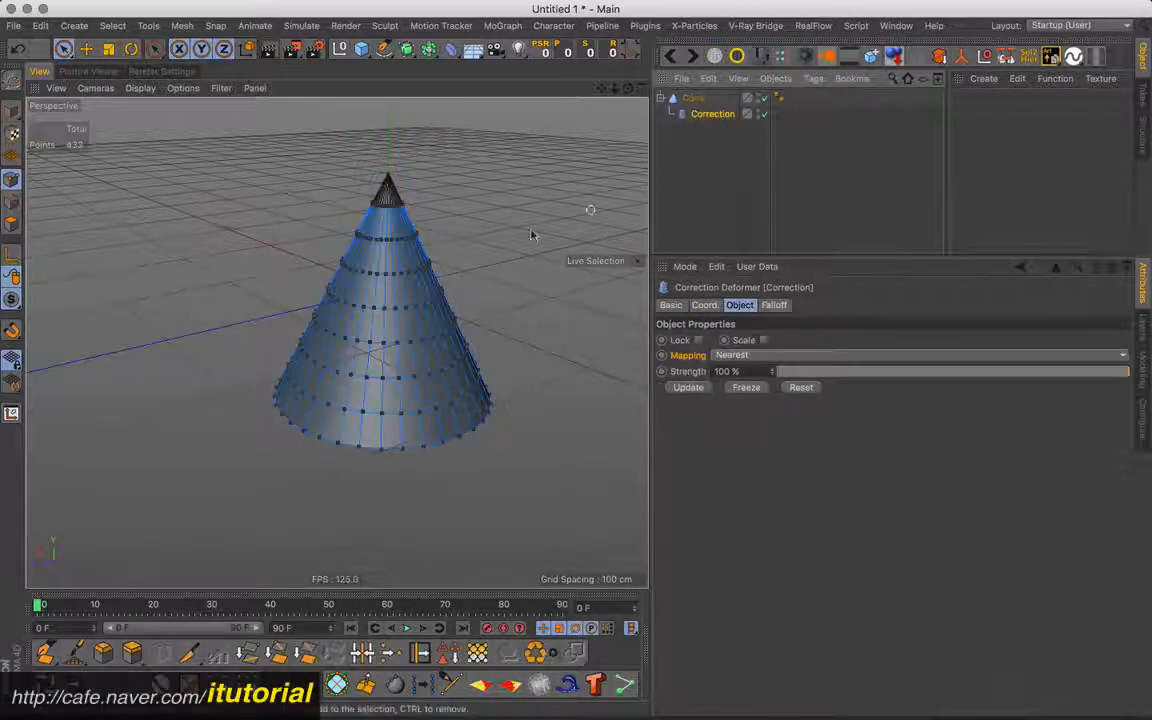
click(789, 357)
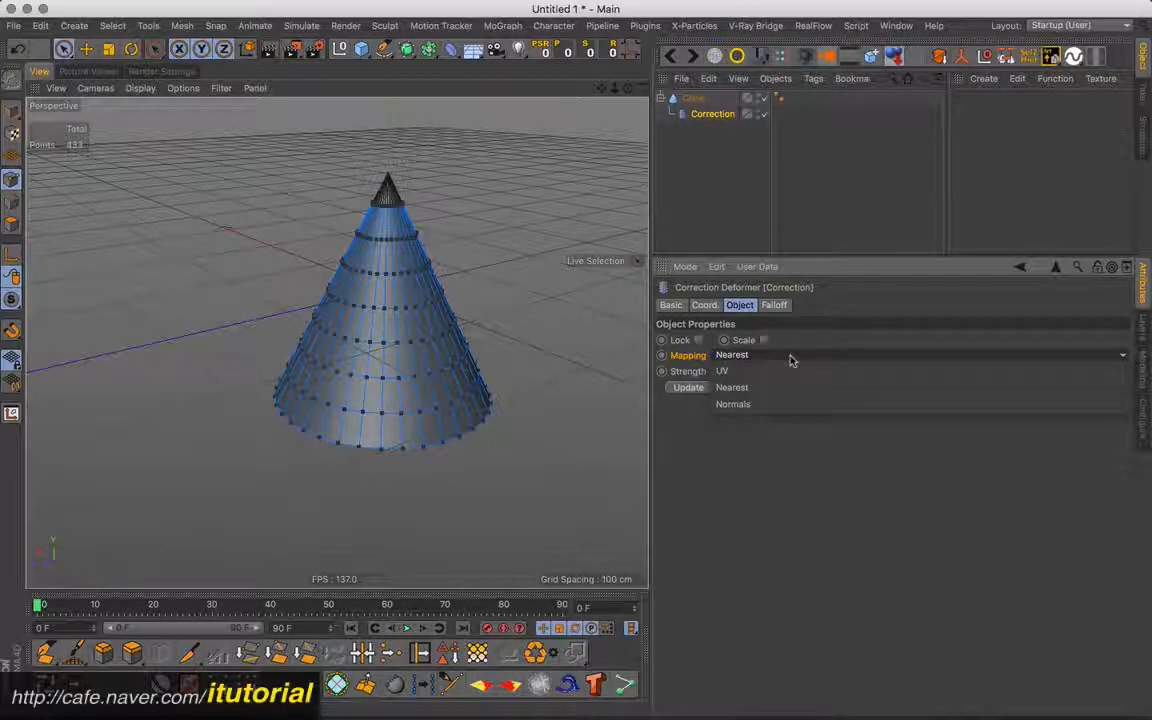
click(757, 405)
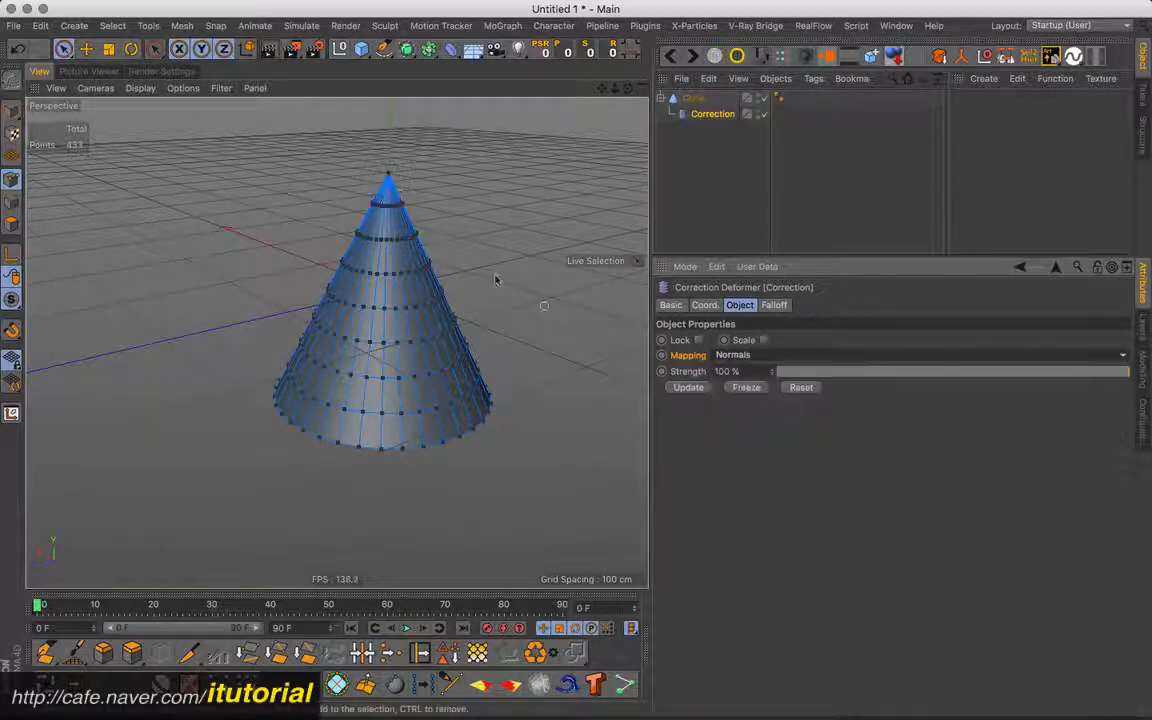
scroll(334, 339, up, 5)
scroll(337, 342, down, 2)
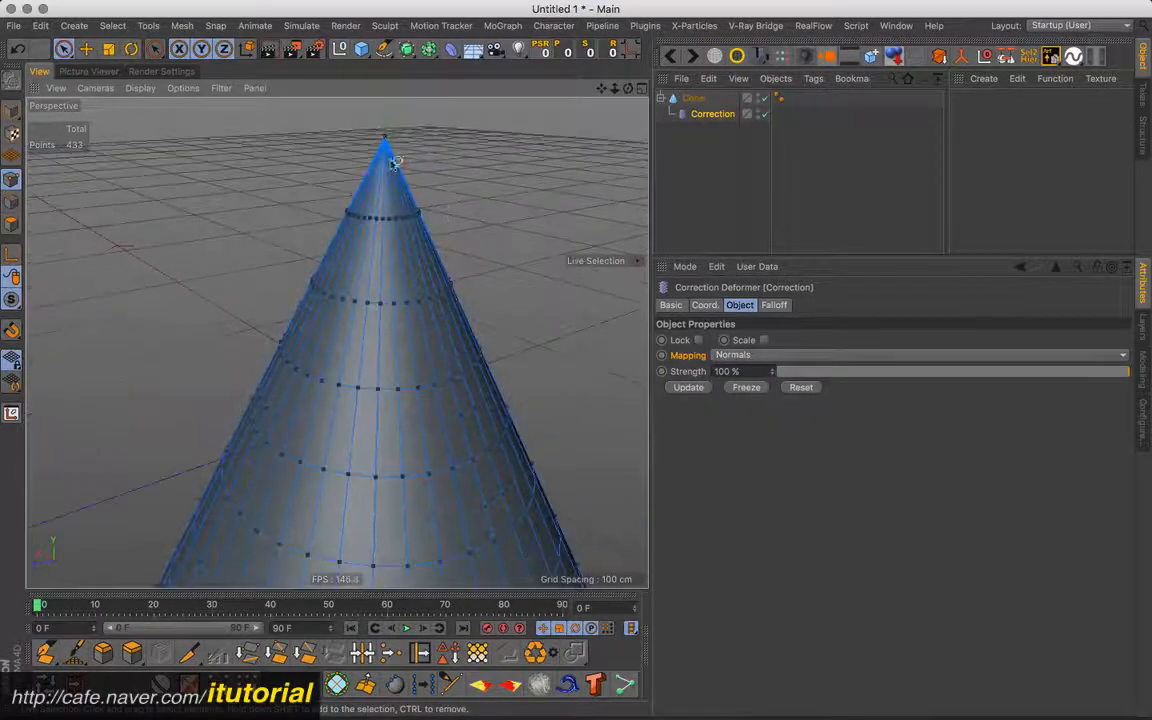
mouse_move(441, 246)
alt+right_down()
mouse_move(411, 280)
mouse_move(440, 262)
alt+right_up()
alt+drag(440, 262, 468, 239)
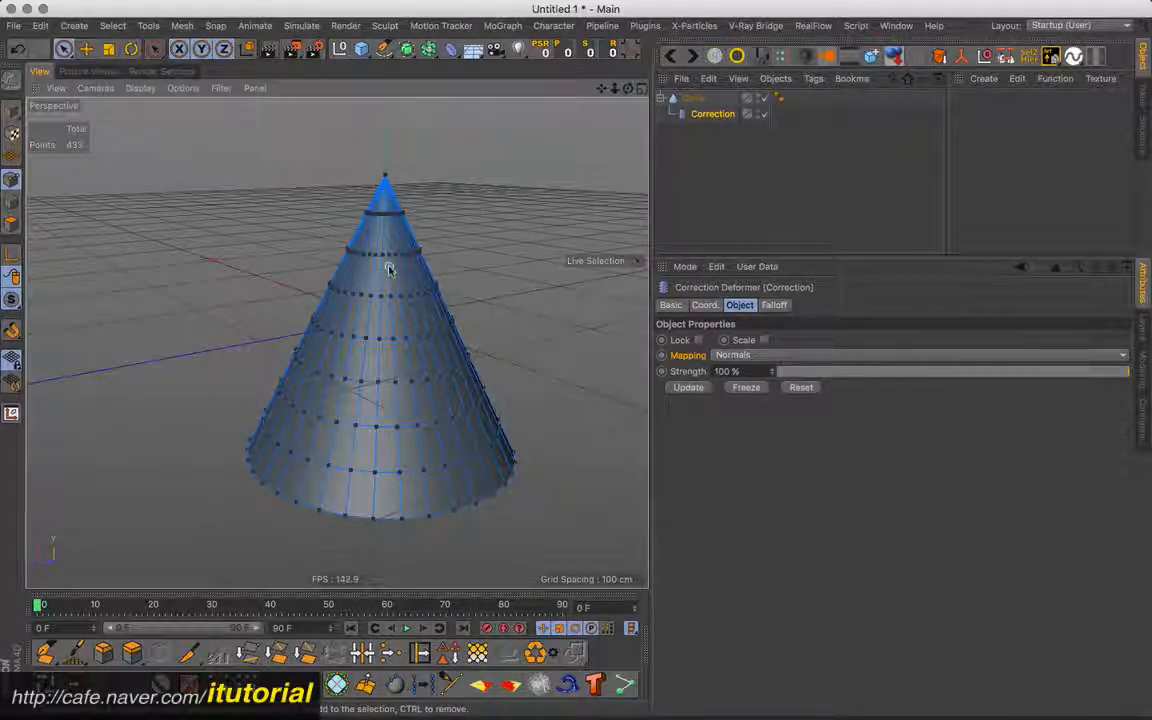
- Set the Correction deformer's Mapping to UV, then select the cone and switch to the BP - UV Edit layout
click(765, 356)
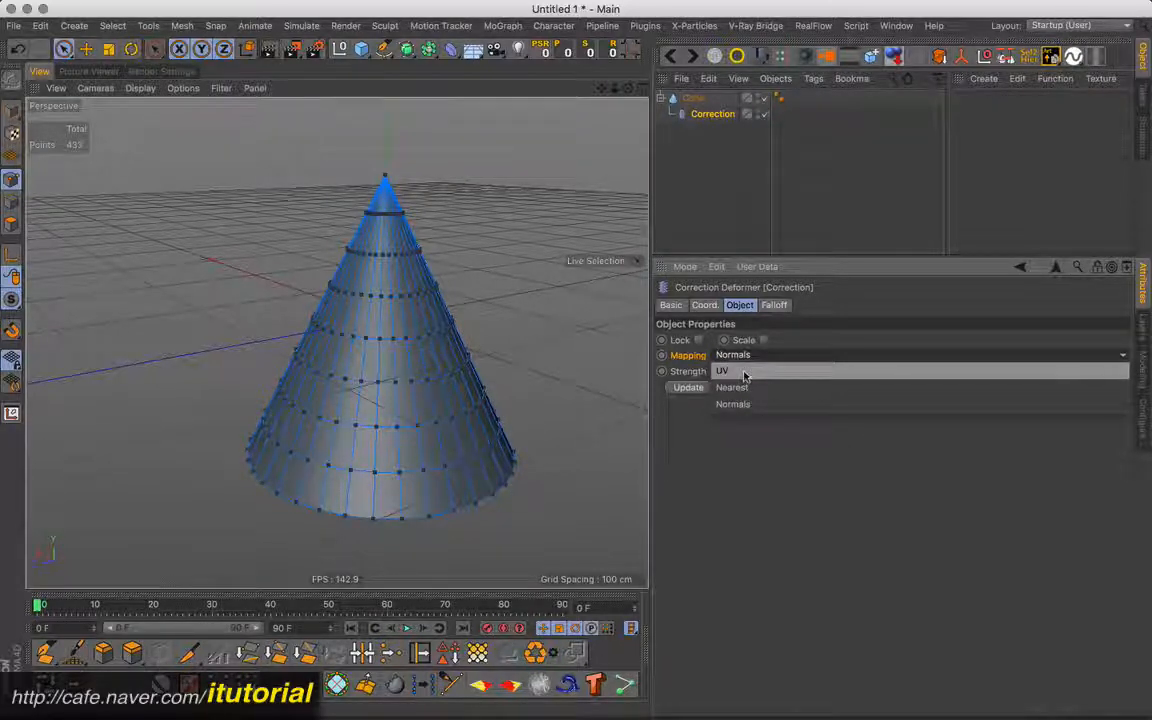
click(744, 373)
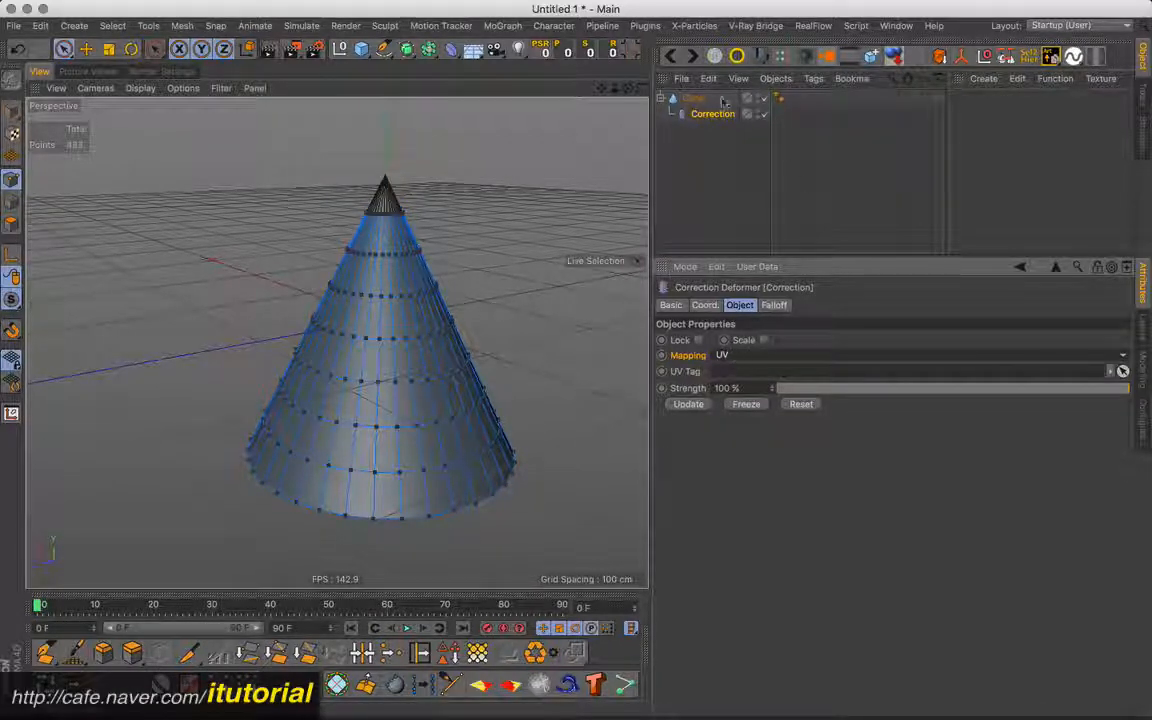
click(722, 100)
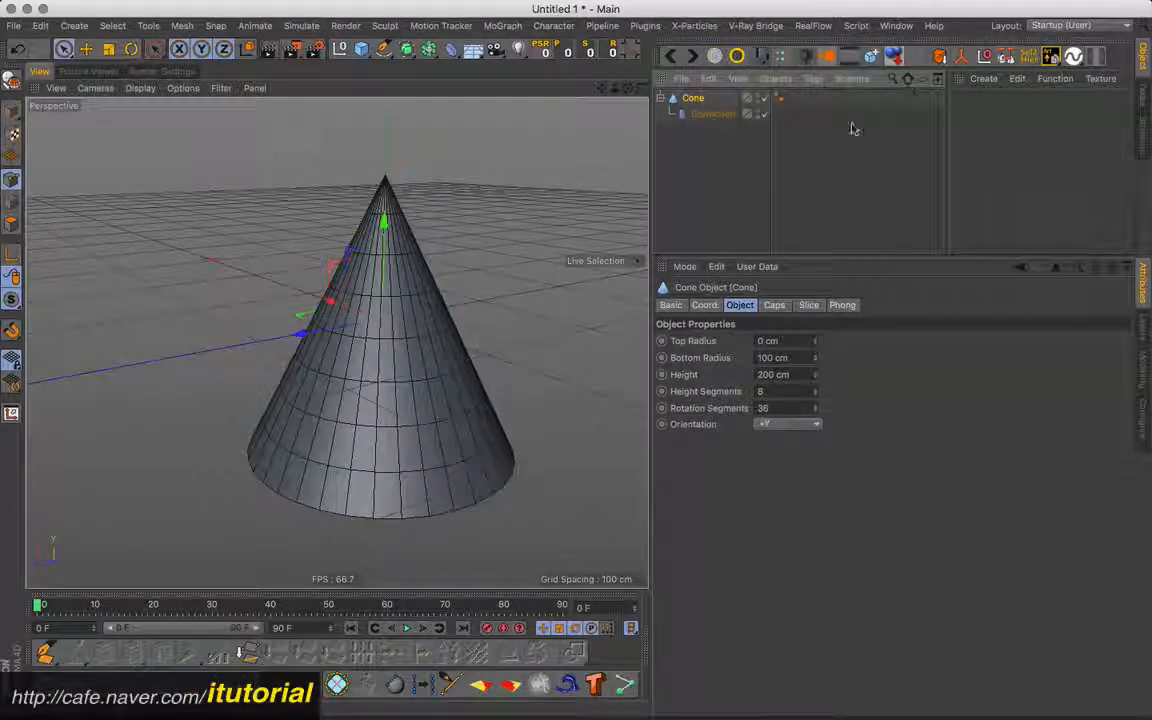
click(1076, 25)
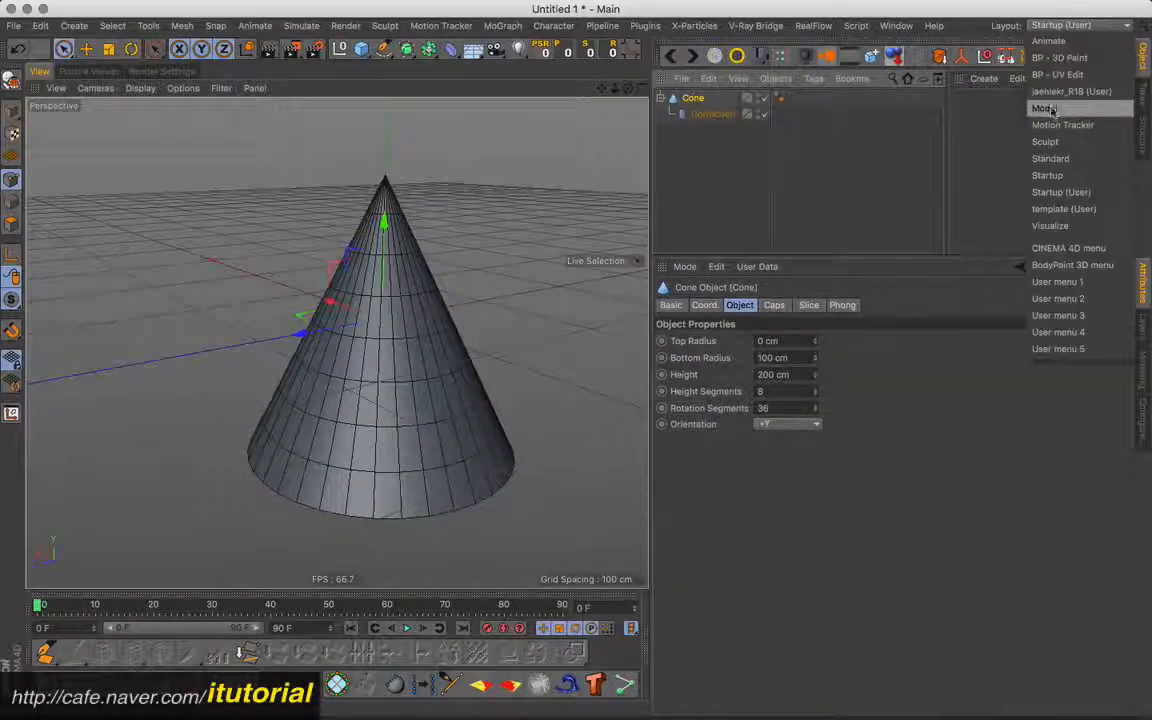
click(1060, 75)
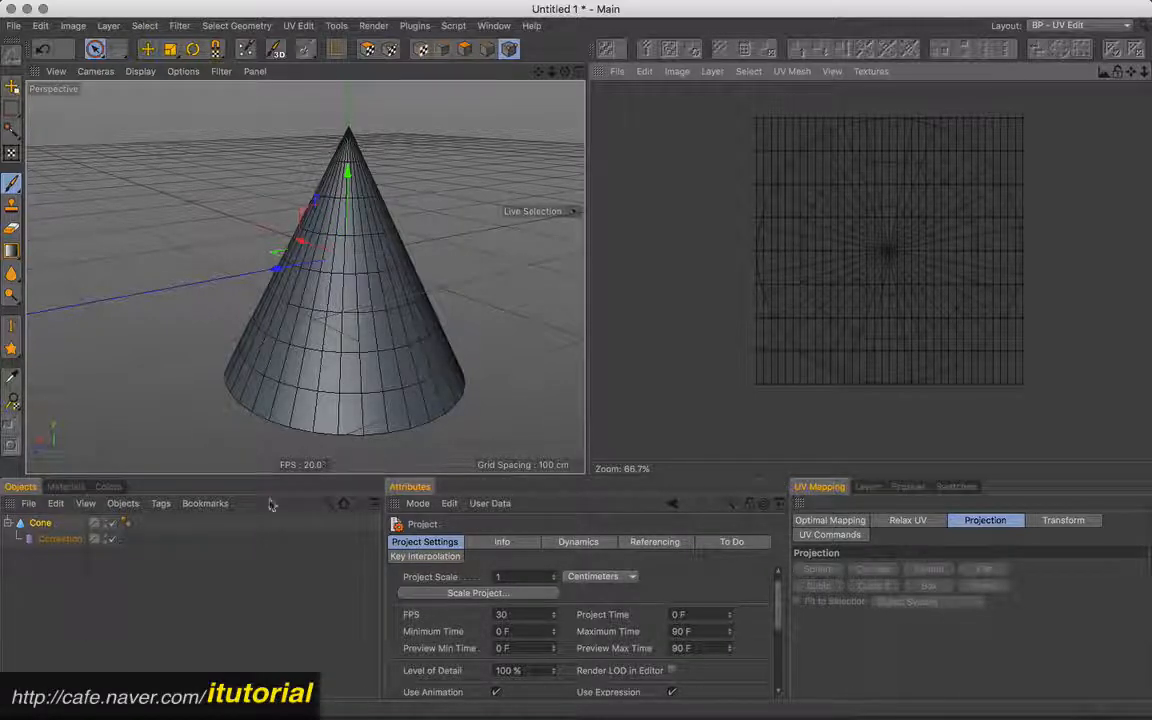
- Switch to polygon mode with the cone's underside in view and make the cone editable
alt+drag(413, 337, 465, 249)
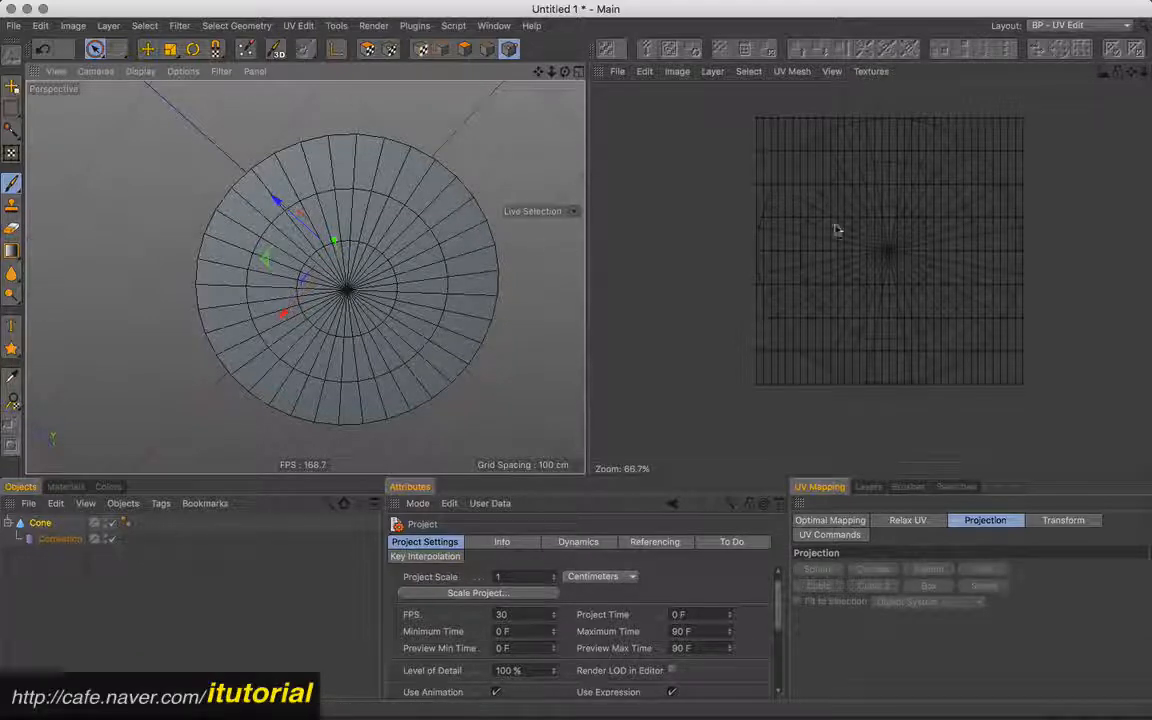
alt+drag(406, 267, 419, 226)
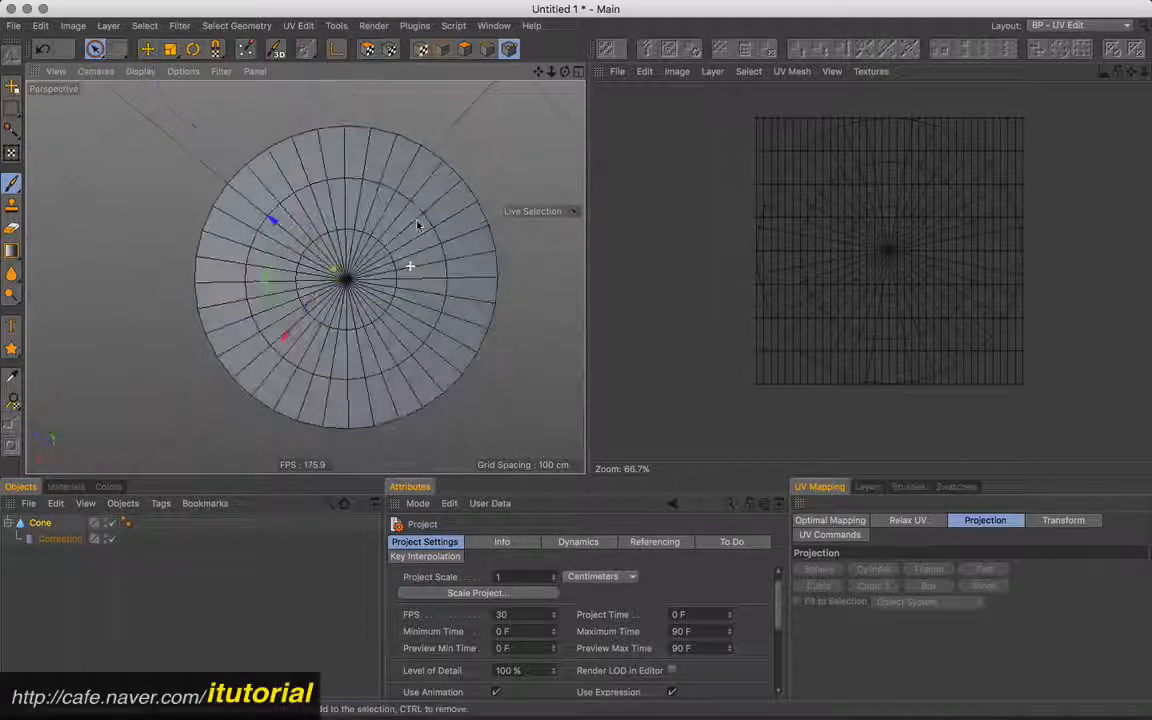
click(465, 50)
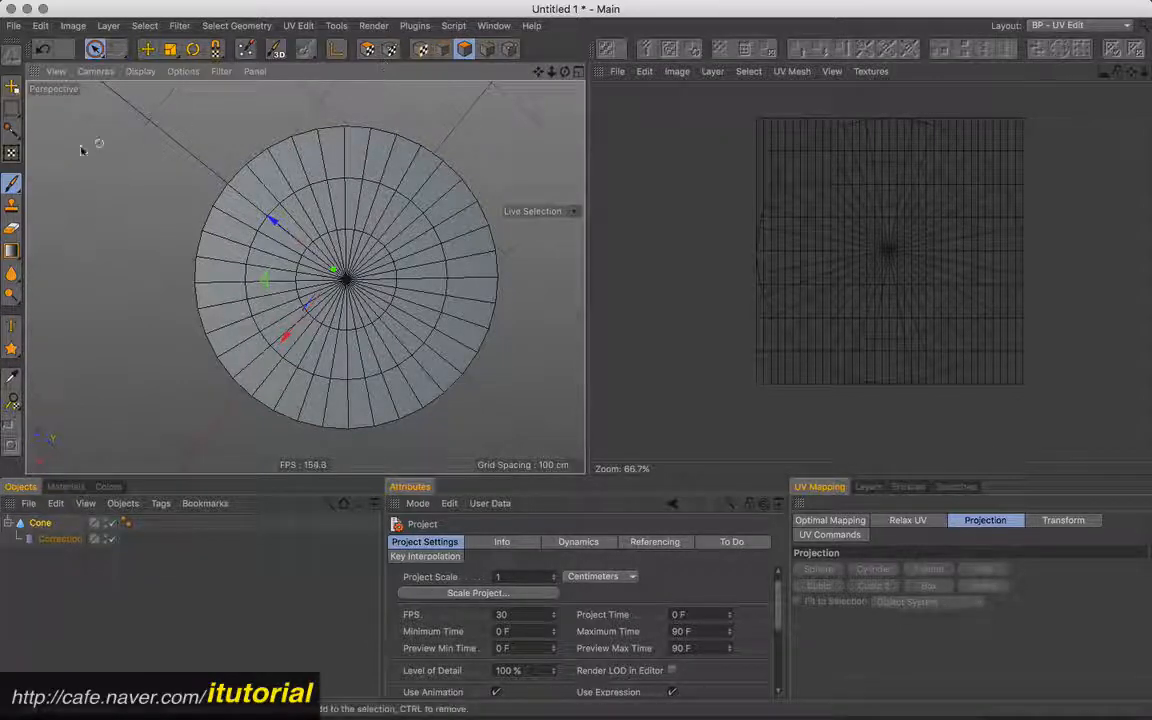
click(43, 524)
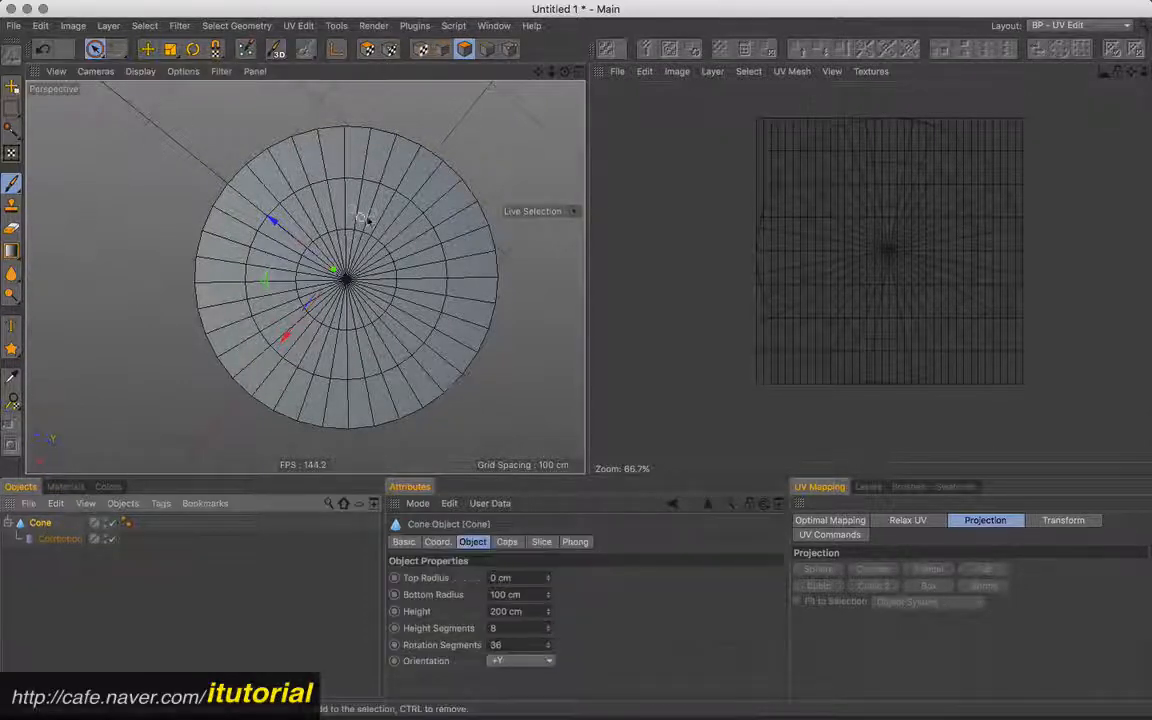
alt+drag(364, 222, 366, 224)
alt+middle_drag(359, 231, 363, 249)
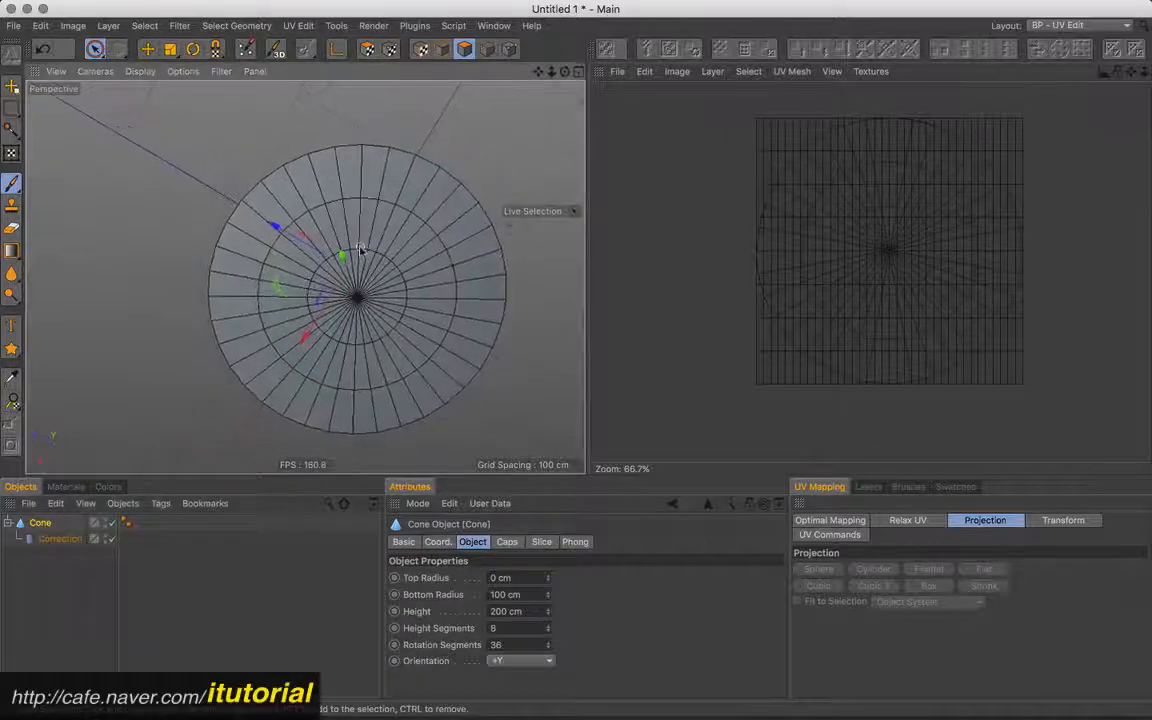
click(42, 528)
key(c)
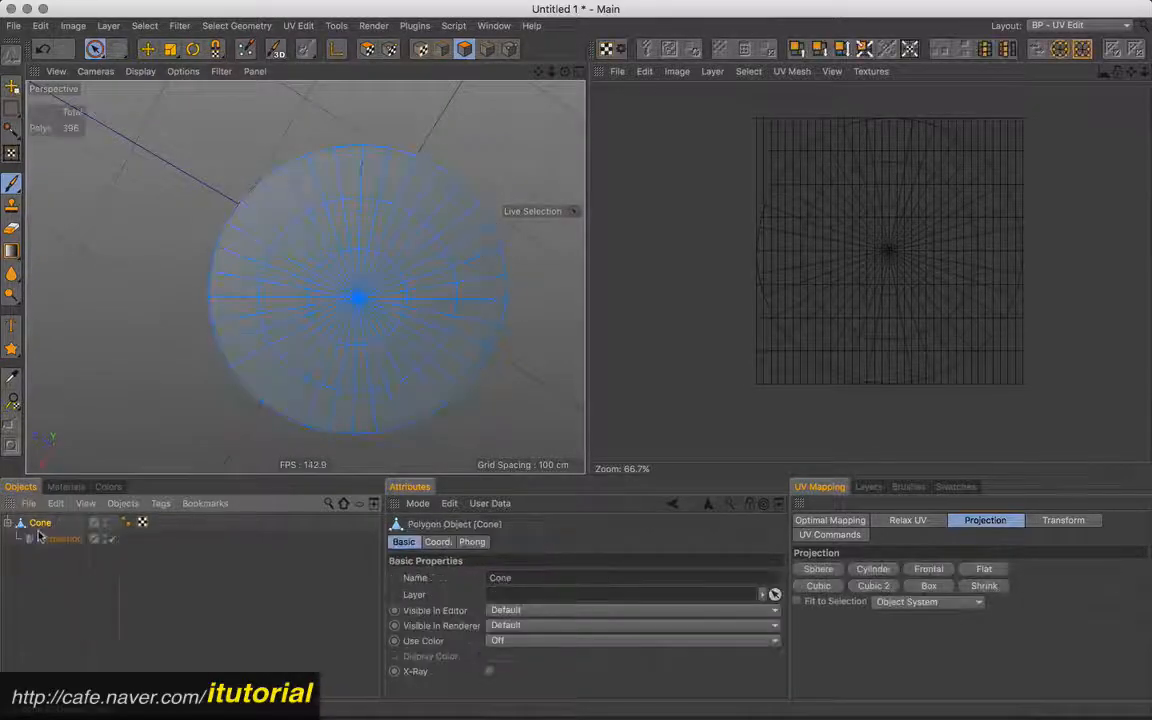
- Select all polygons of the cone's bottom cap and move their circular UV island outside the UV square
mouse_move(342, 167)
mouse_down()
mouse_move(278, 275)
mouse_move(432, 303)
mouse_move(238, 212)
mouse_move(222, 322)
mouse_move(362, 352)
mouse_move(459, 257)
mouse_move(346, 182)
mouse_up()
alt+drag(409, 296, 396, 271)
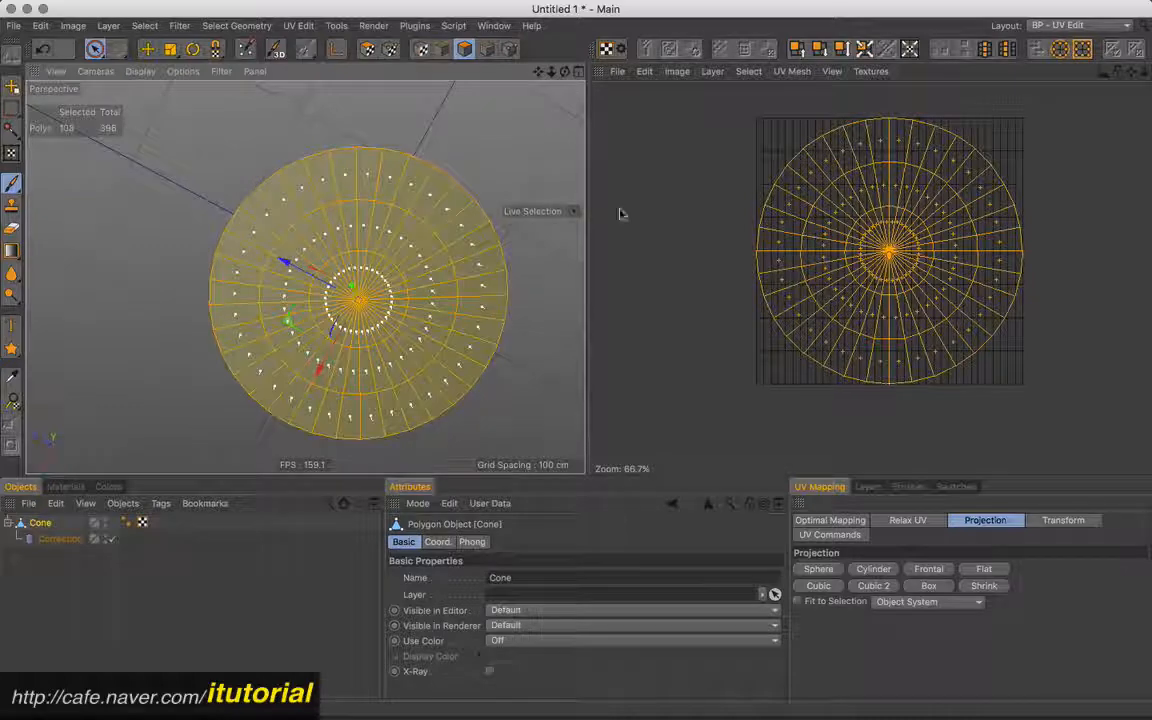
click(150, 53)
drag(886, 232, 635, 425)
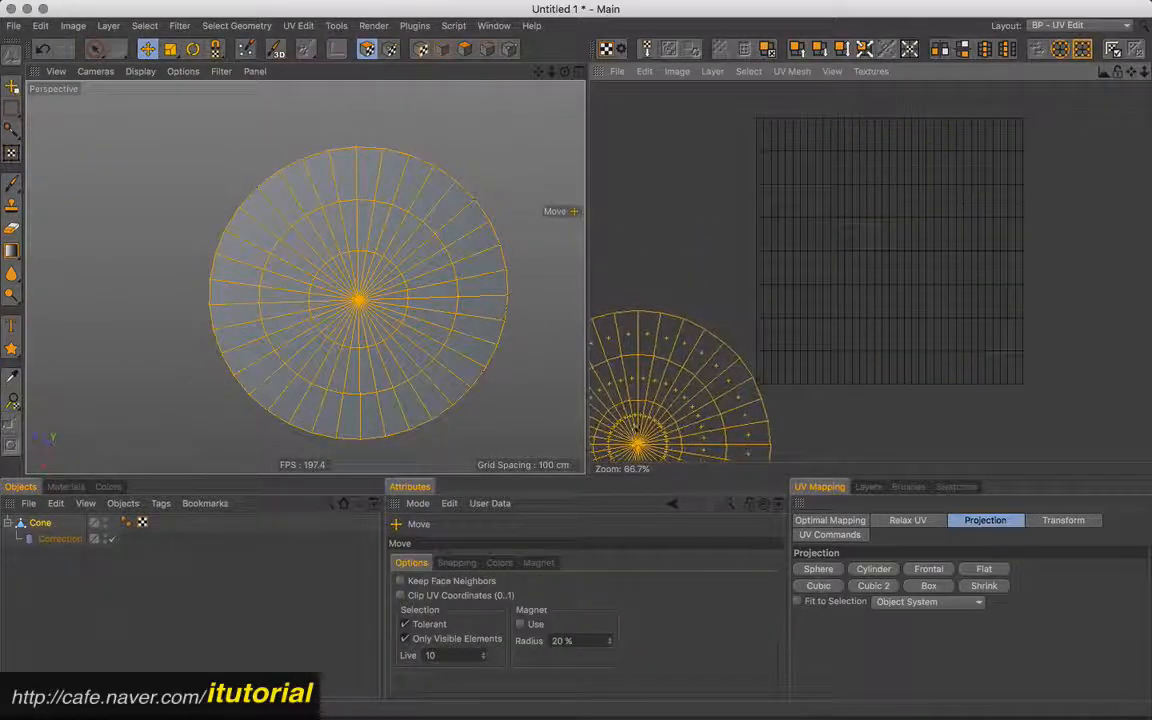
- Scale the cone side's rectangular UV island down to about a quarter and move it to the upper-right corner of the UV square
key(9)
click(850, 227)
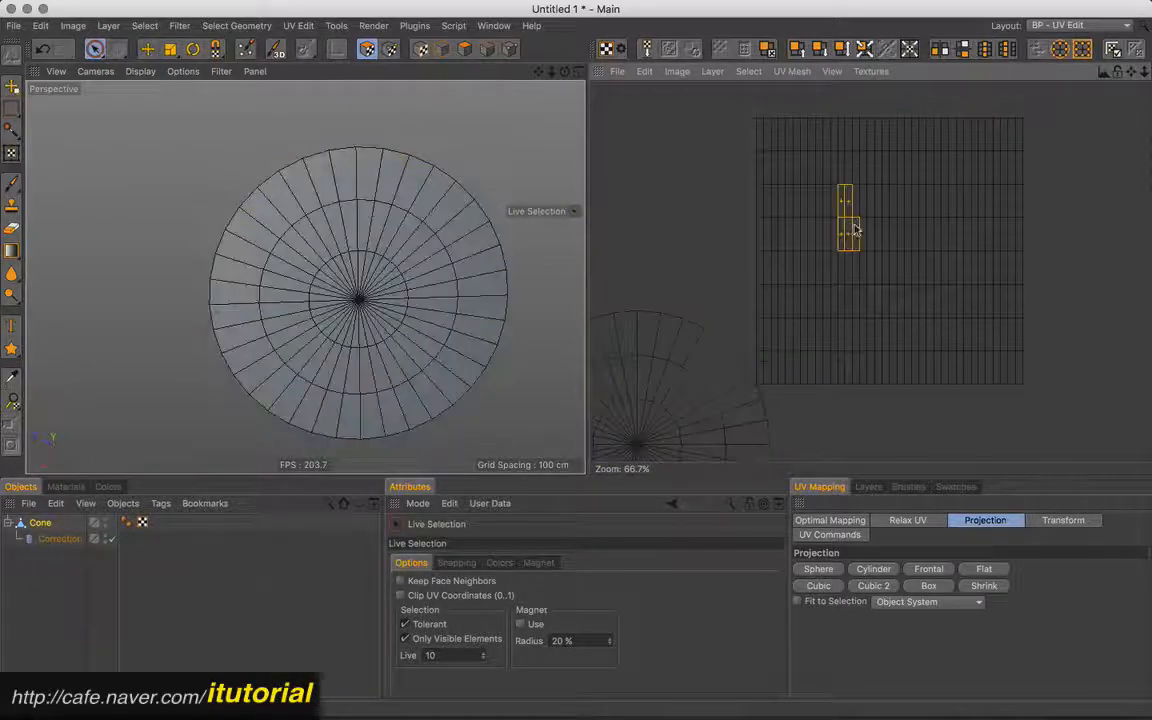
double_click(858, 241)
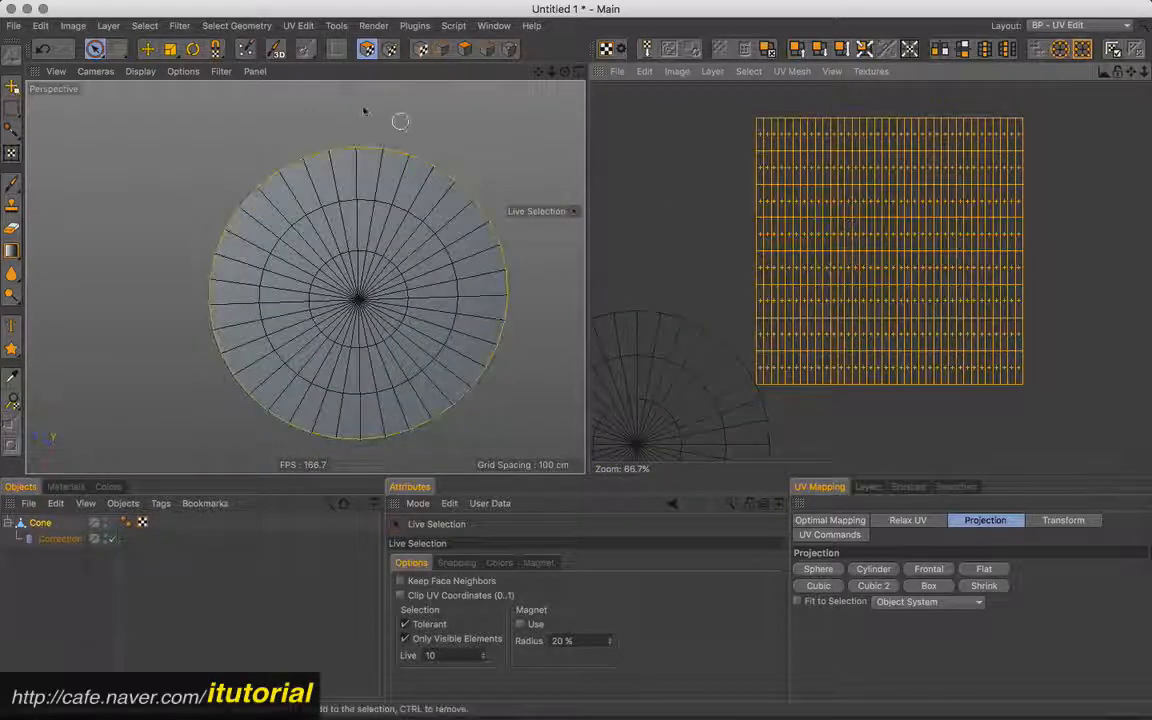
click(170, 49)
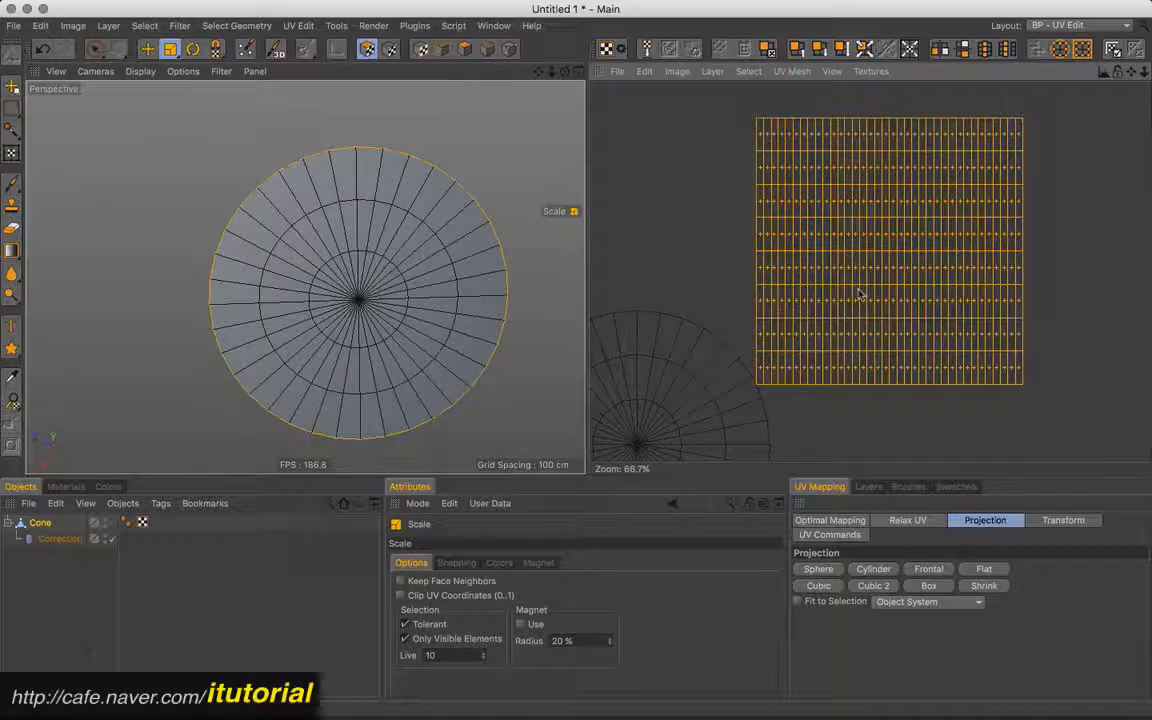
drag(865, 272, 871, 253)
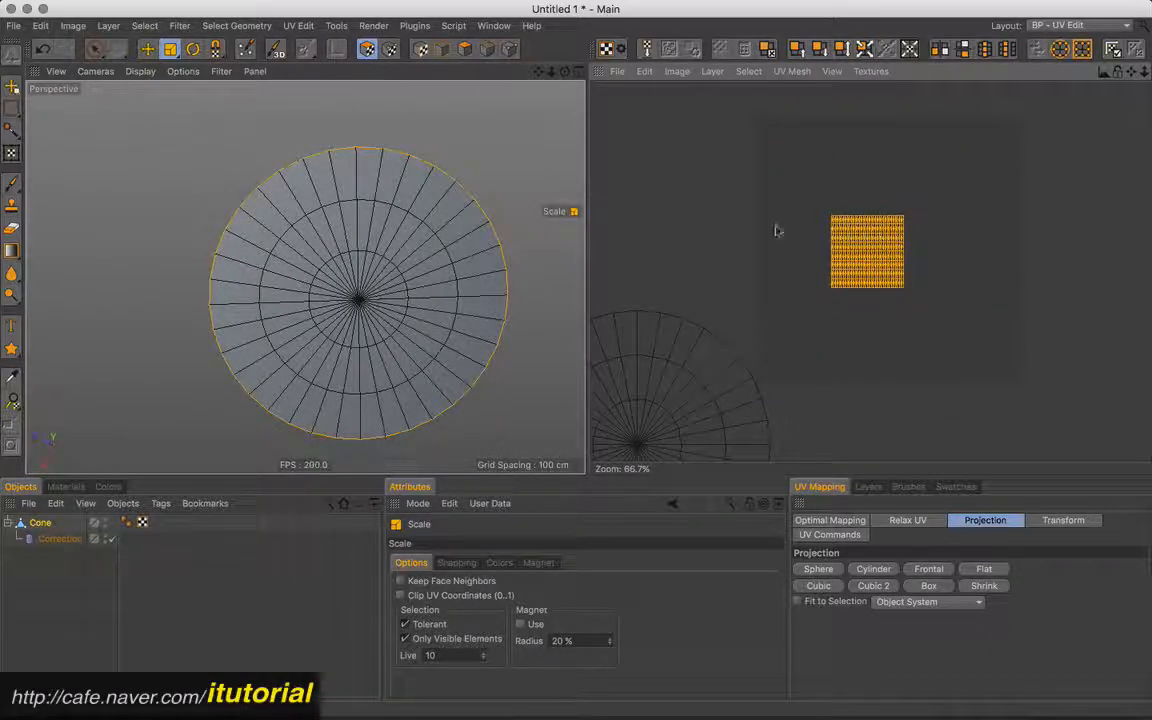
click(147, 49)
drag(840, 275, 948, 188)
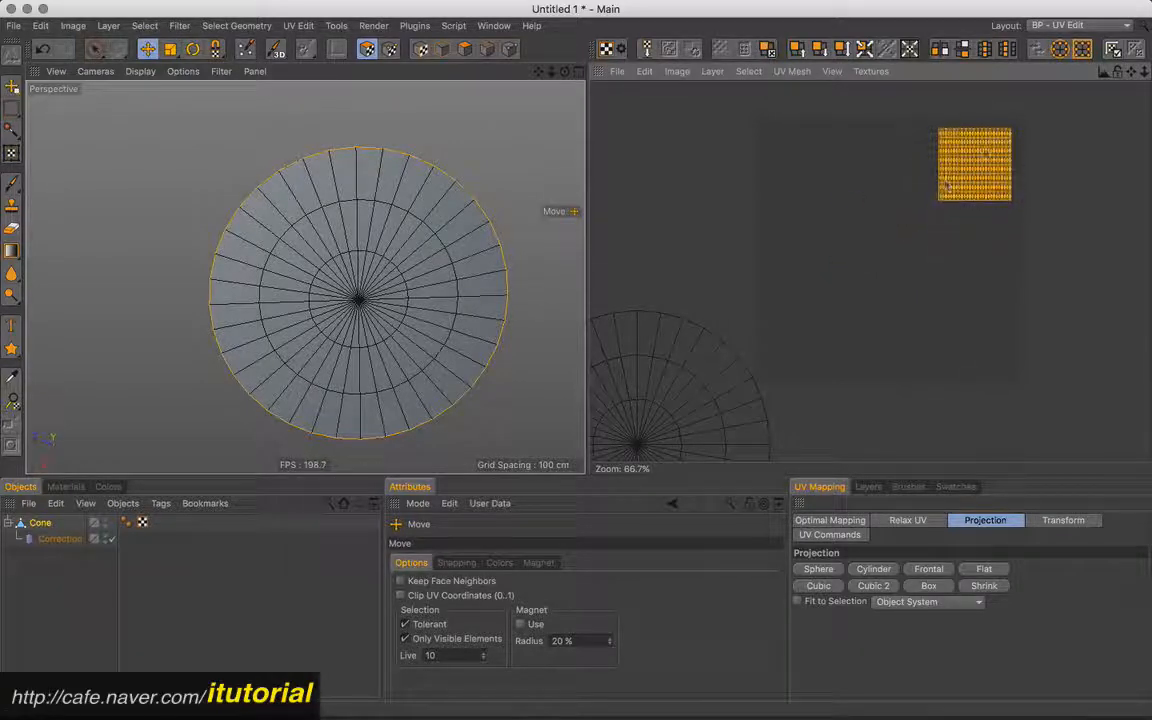
- Select the bottom cap's whole circular UV island and move it back over the UV square
key(9)
click(675, 387)
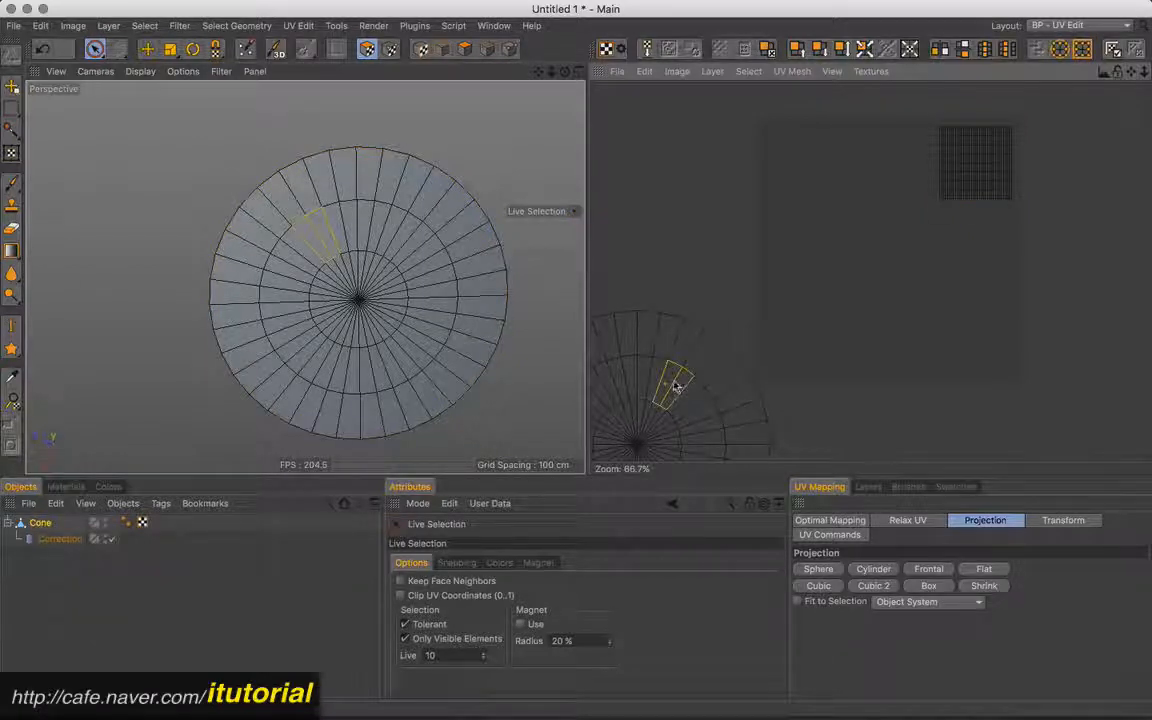
key(u)
key(w)
drag(678, 390, 831, 321)
key(u)
key(w)
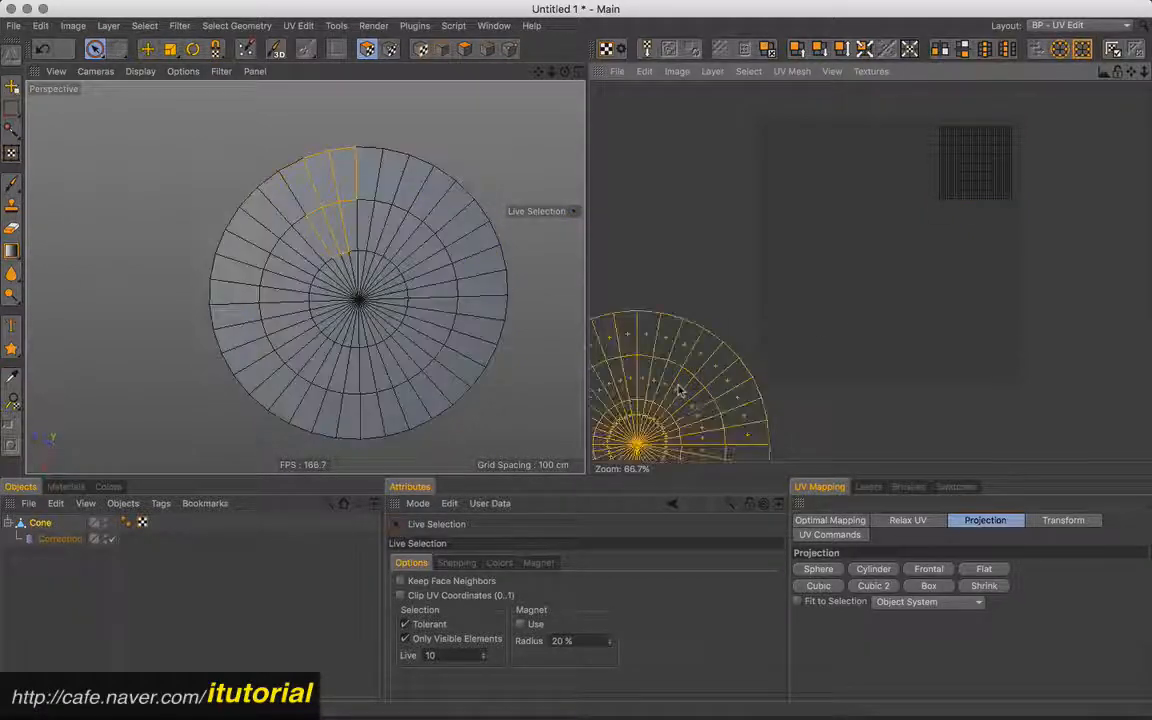
click(148, 50)
drag(673, 380, 863, 238)
- Scale the circular UV island to about half size and place it inside the UV square, clear of the side's island
click(170, 49)
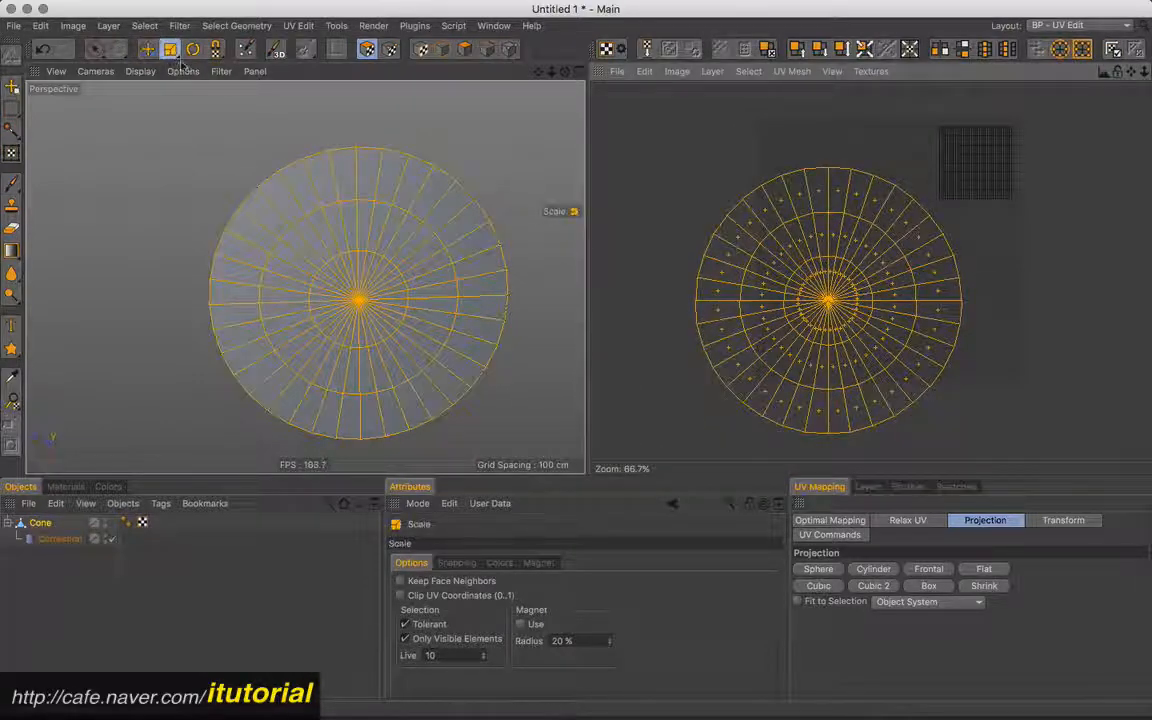
drag(808, 333, 660, 425)
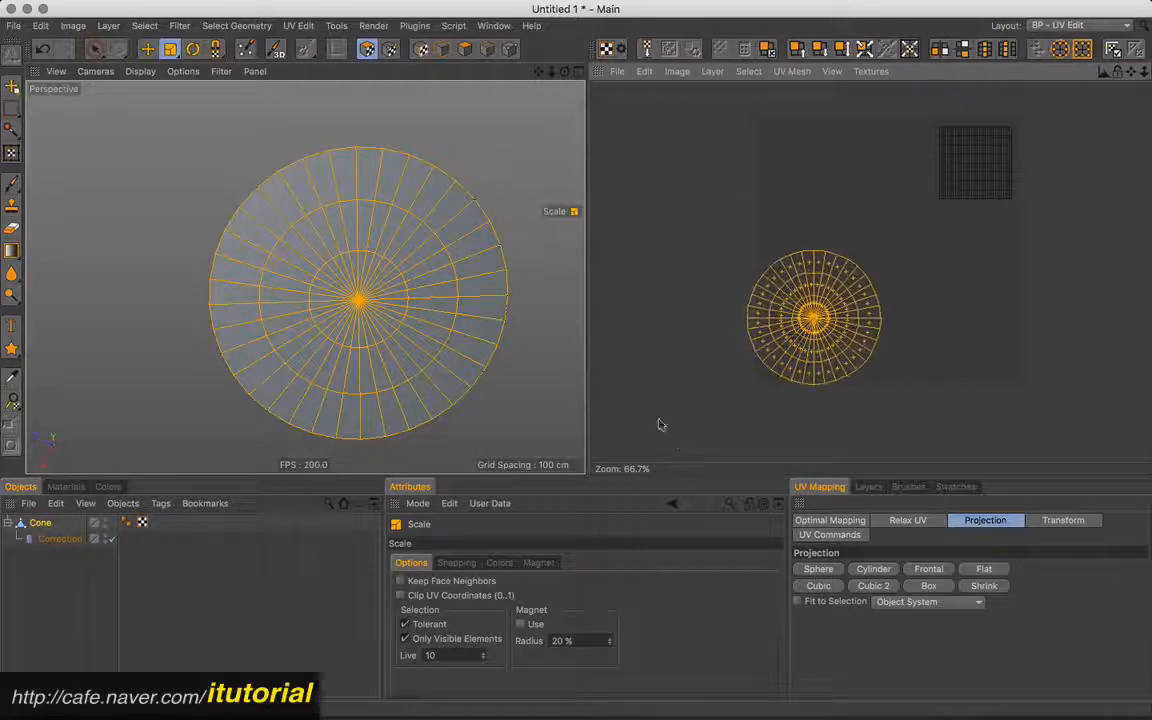
click(147, 49)
drag(818, 304, 849, 288)
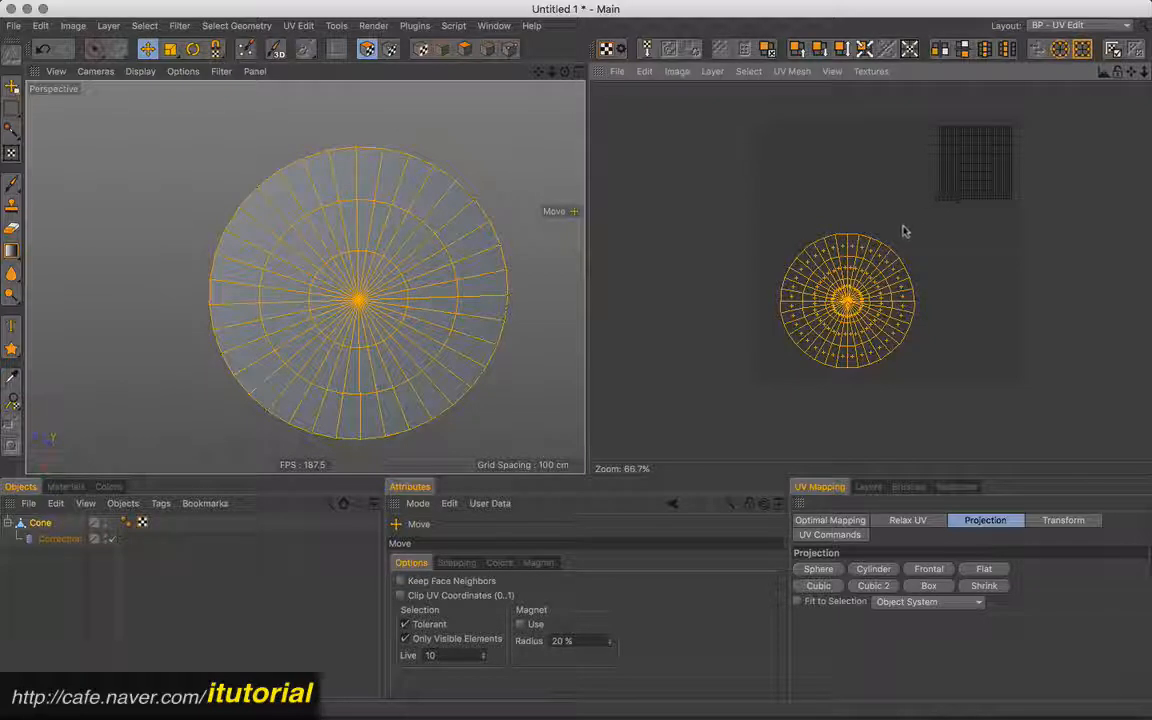
- Switch to the Startup (User) layout and assign the cone's UVW tag to the Correction deformer's UV Tag
click(1070, 25)
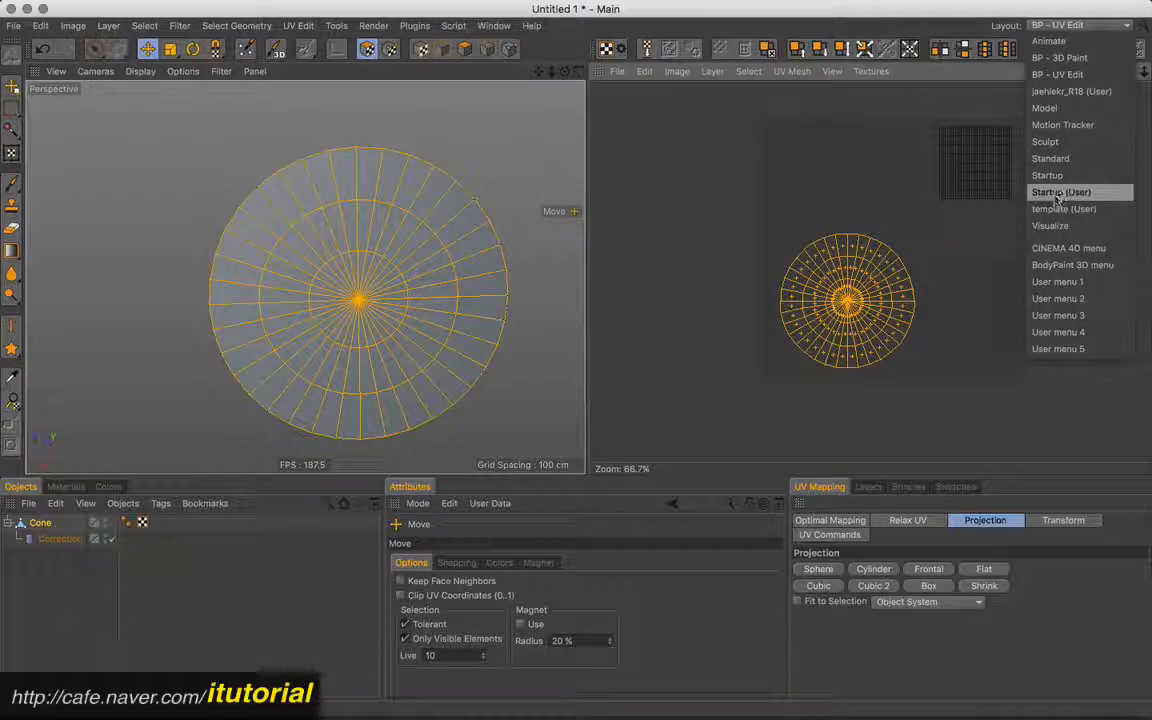
click(1062, 192)
click(706, 116)
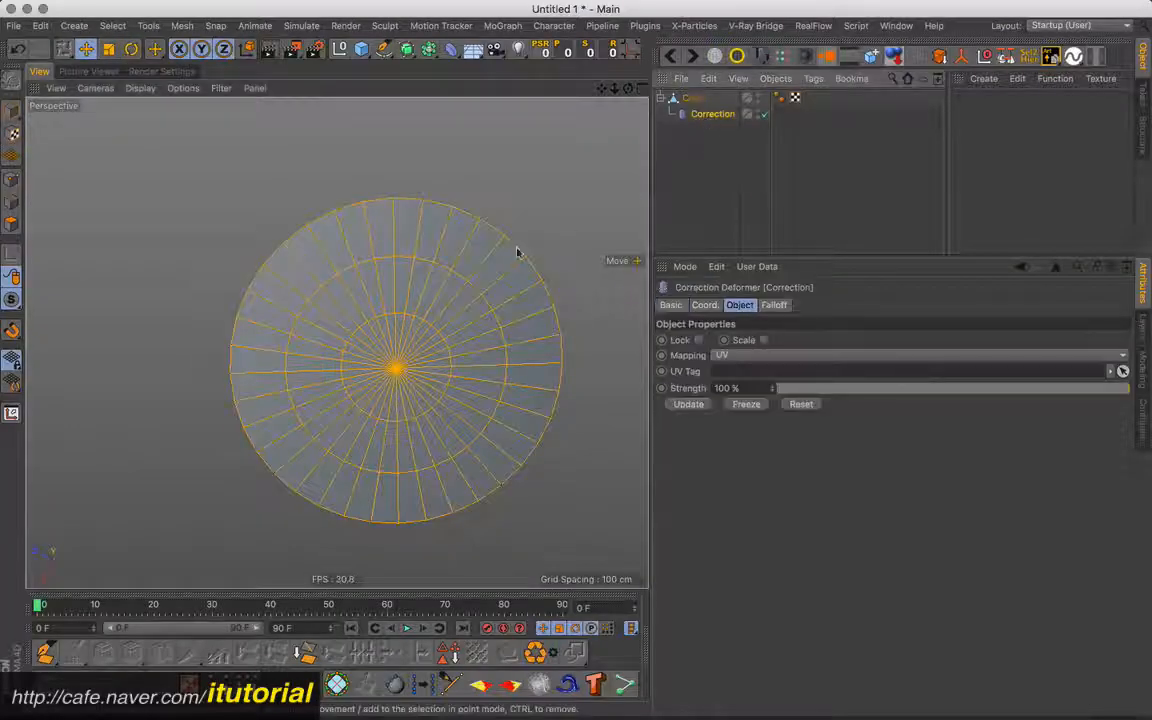
alt+drag(435, 270, 512, 334)
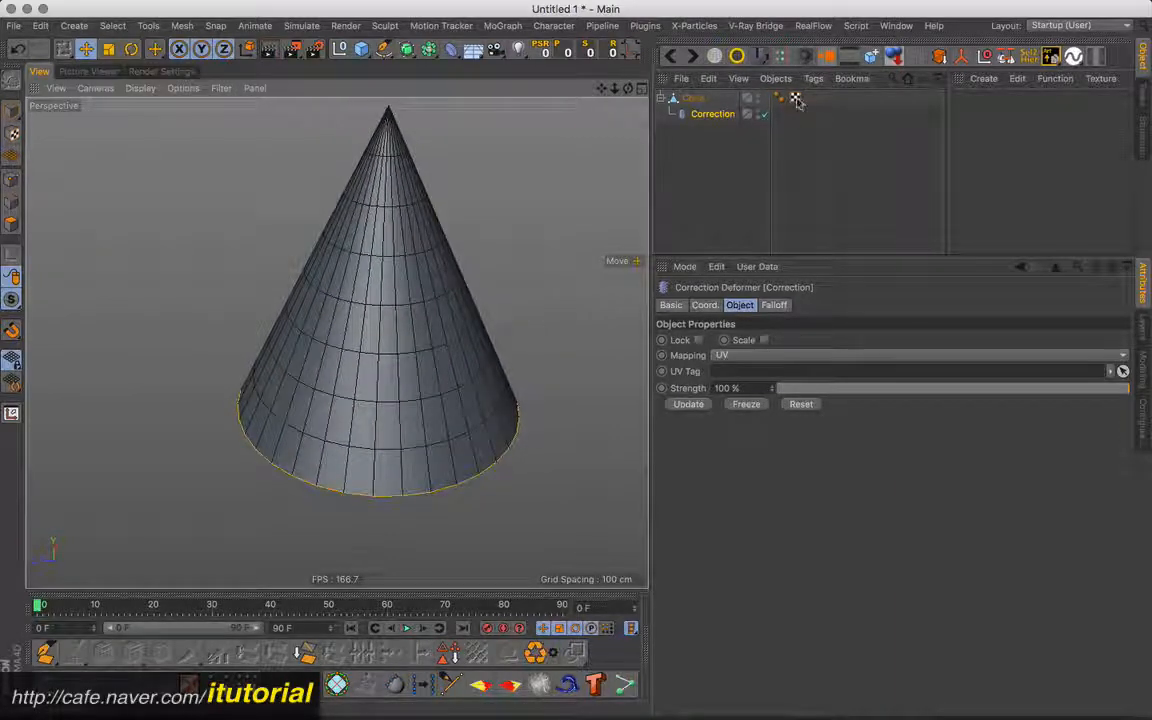
drag(795, 97, 728, 371)
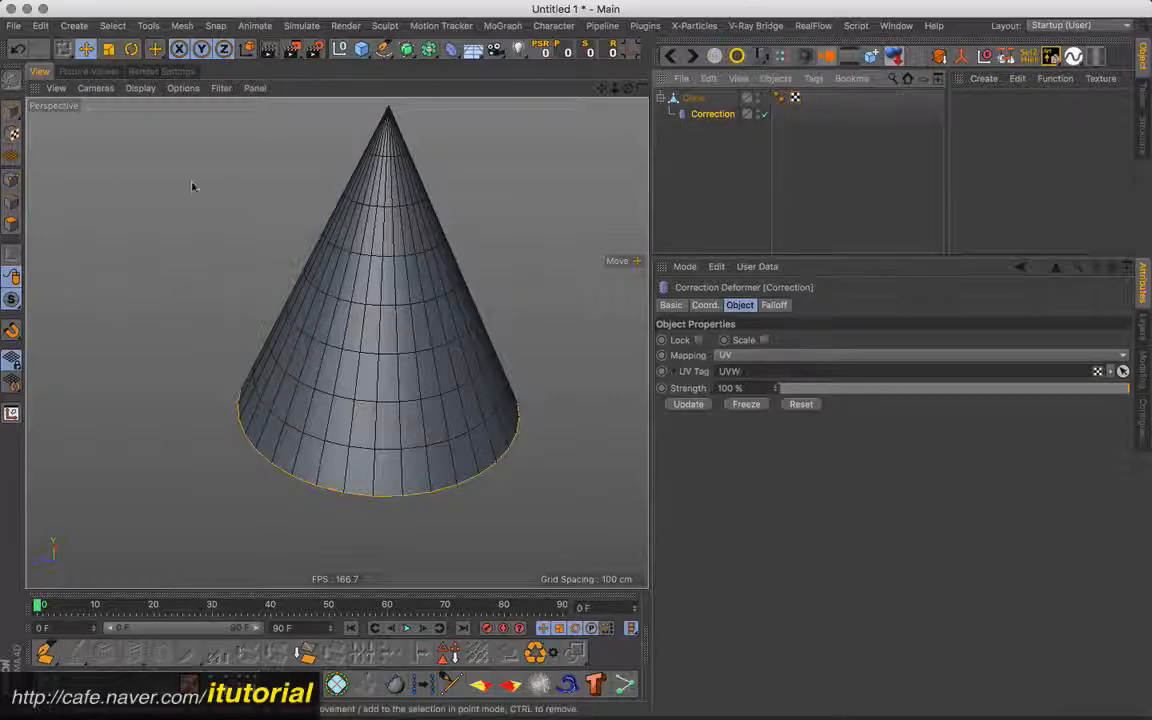
- Switch to point mode and compare the Correction deformer's point cage with the cone's own points
click(11, 180)
mouse_move(449, 284)
alt+mouse_down()
mouse_move(456, 268)
mouse_move(458, 283)
alt+mouse_up()
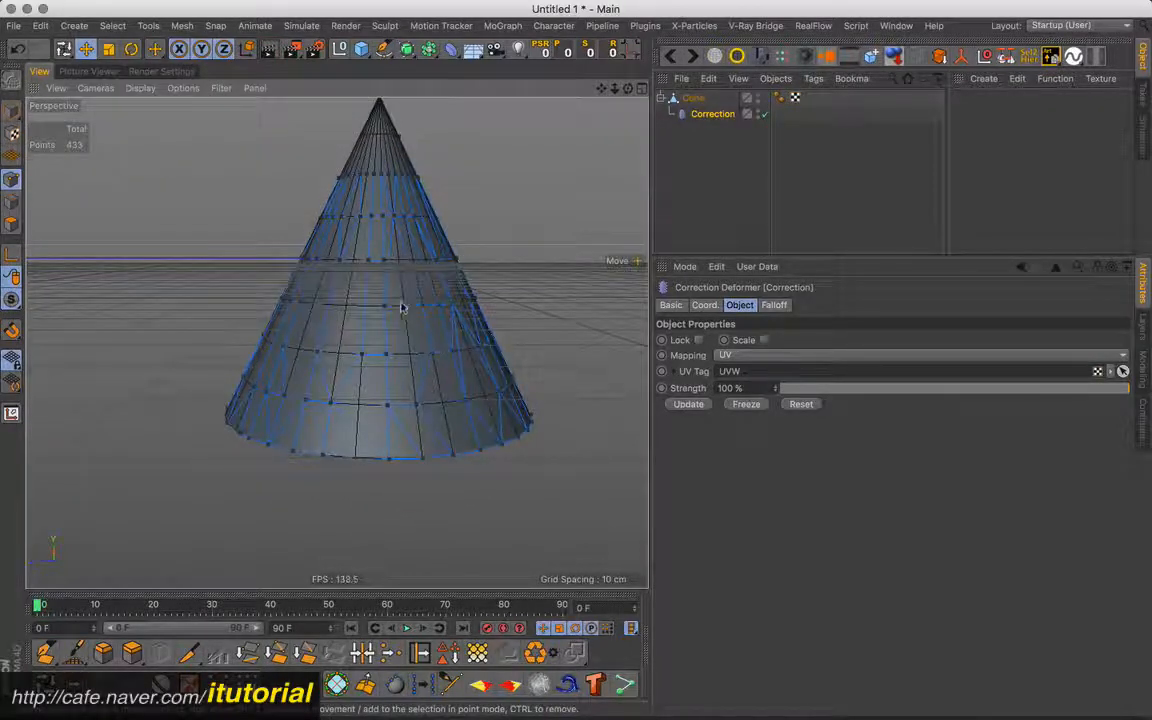
alt+drag(401, 308, 408, 292)
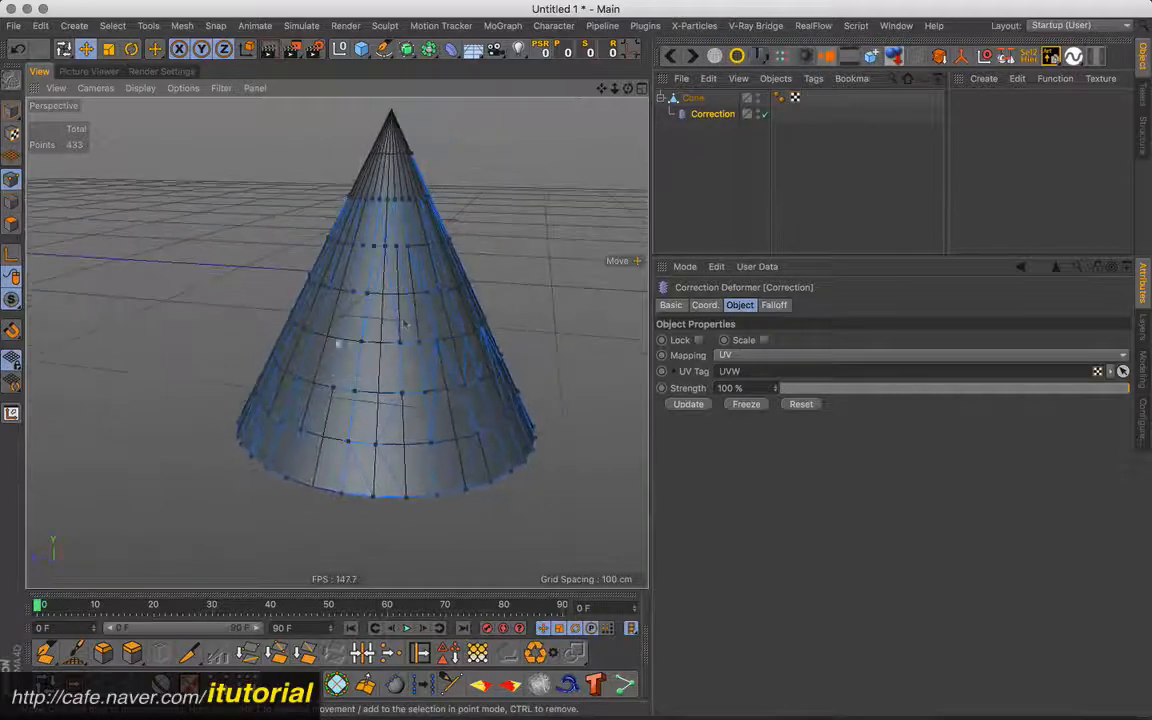
click(692, 99)
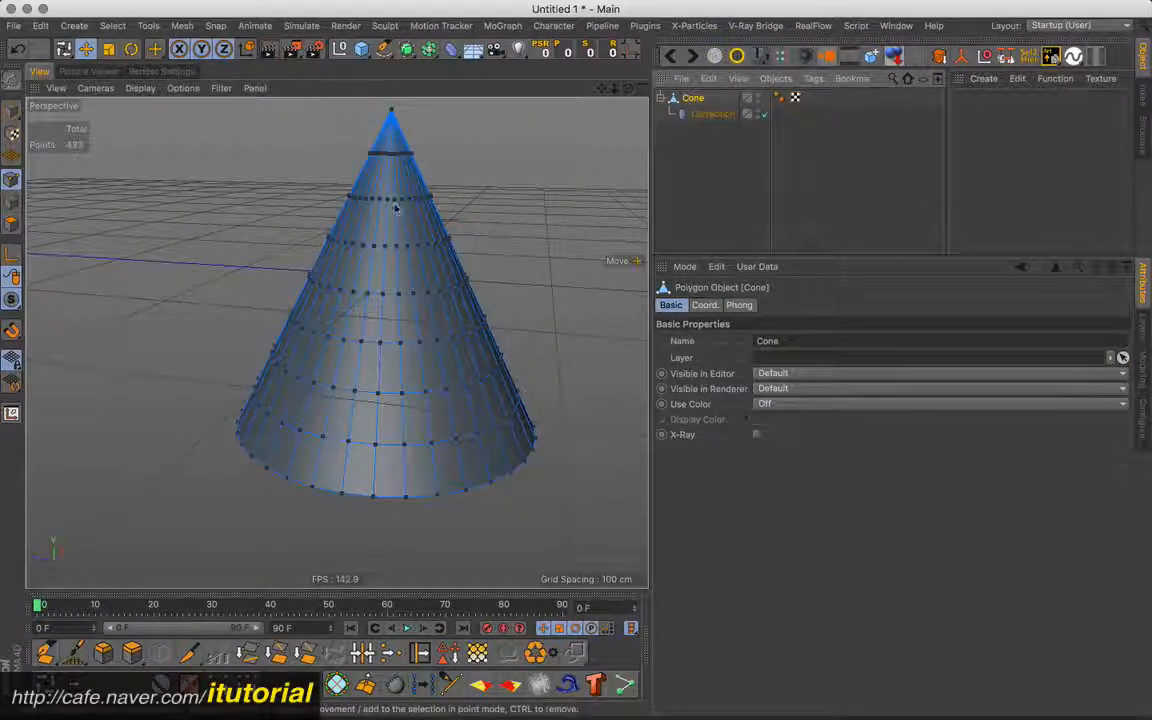
click(701, 116)
alt+drag(424, 309, 334, 342)
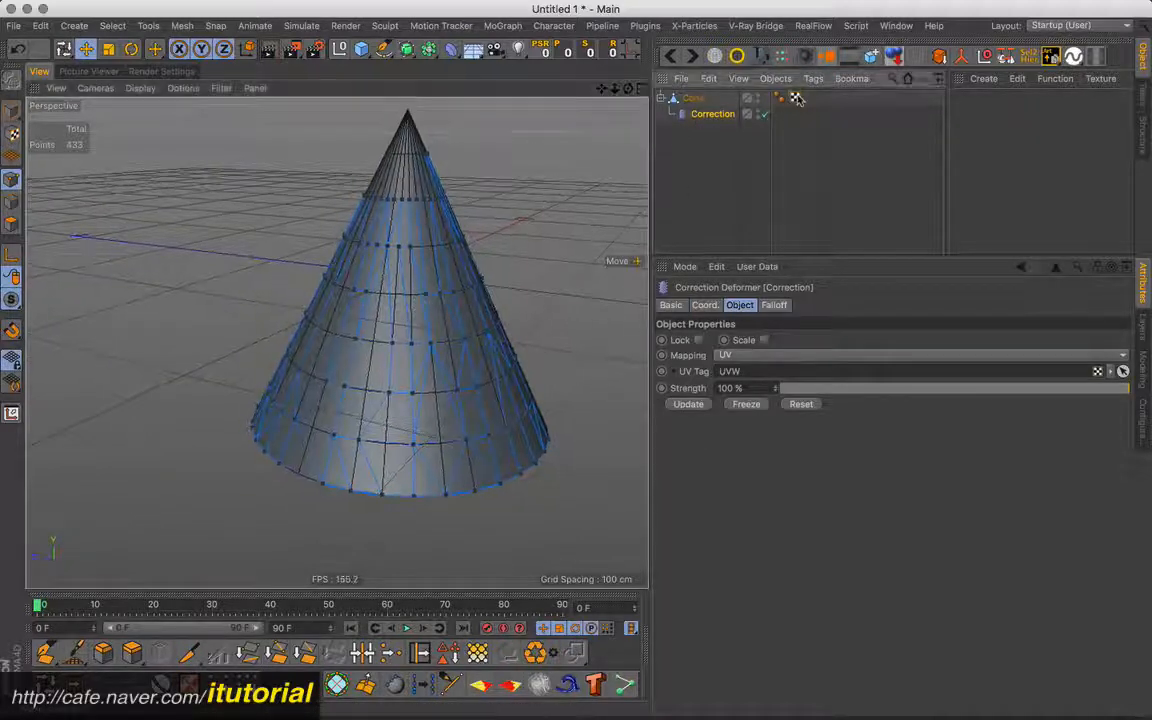
- Check the UV layout stored in the cone's UVW tag and inspect the Correction deformer's point cage from below and from the side
double_click(794, 97)
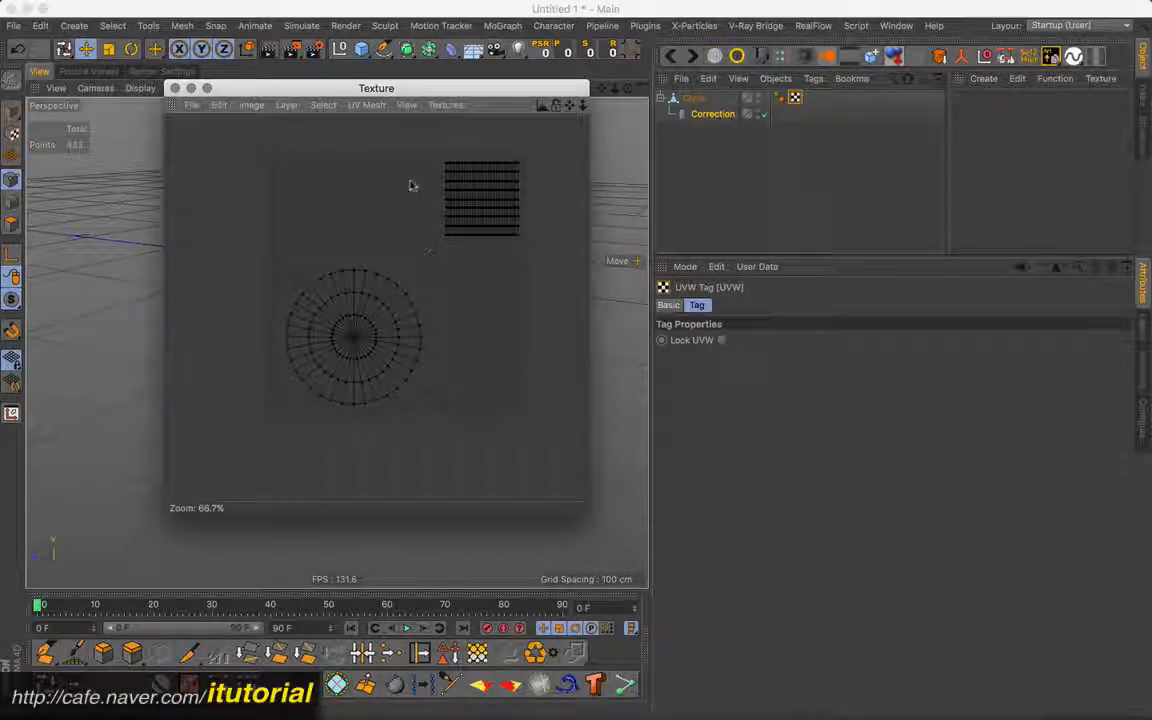
drag(285, 90, 358, 98)
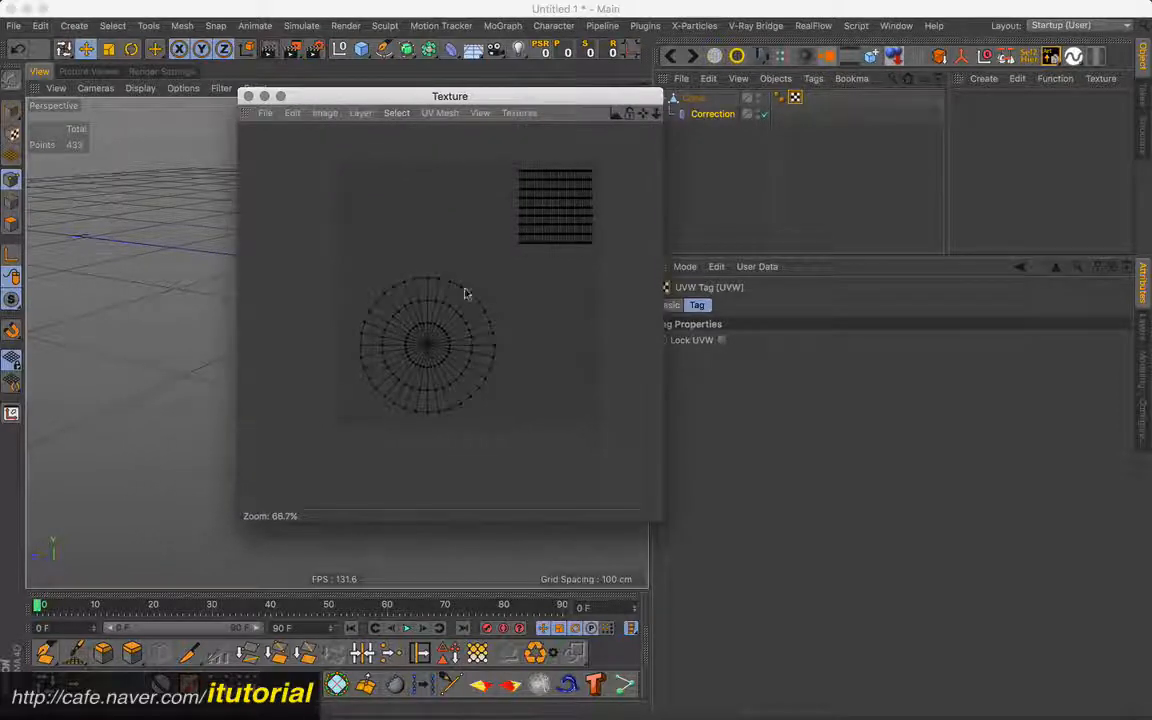
click(248, 96)
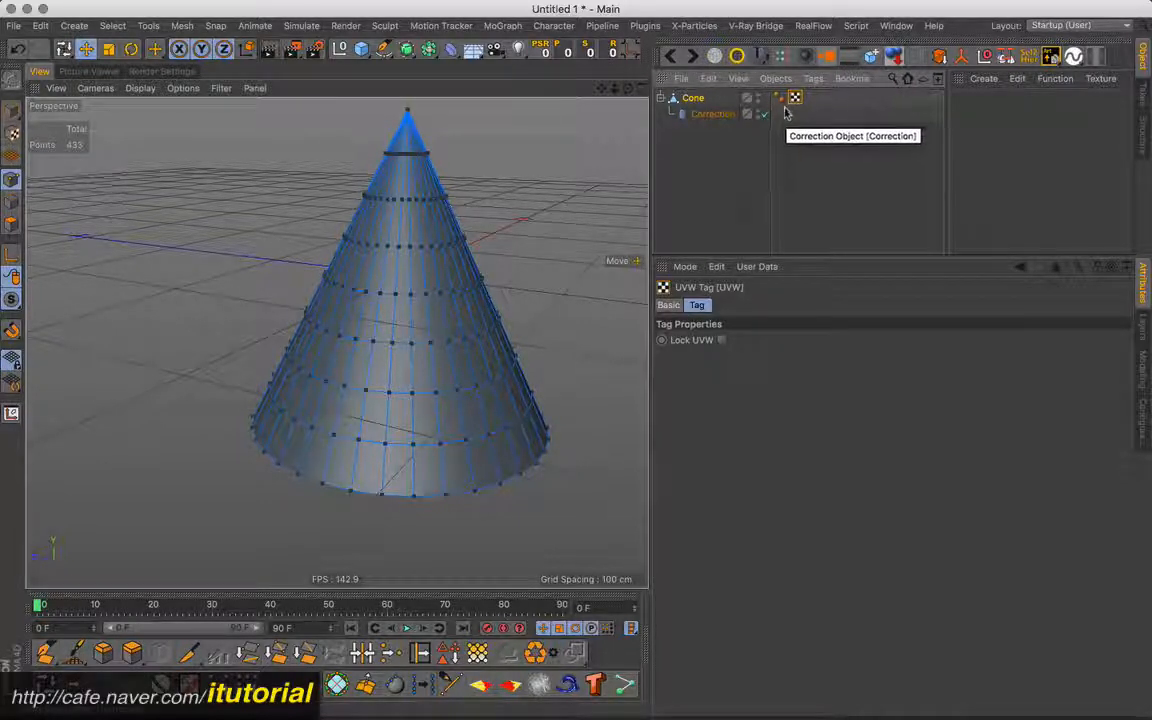
click(710, 114)
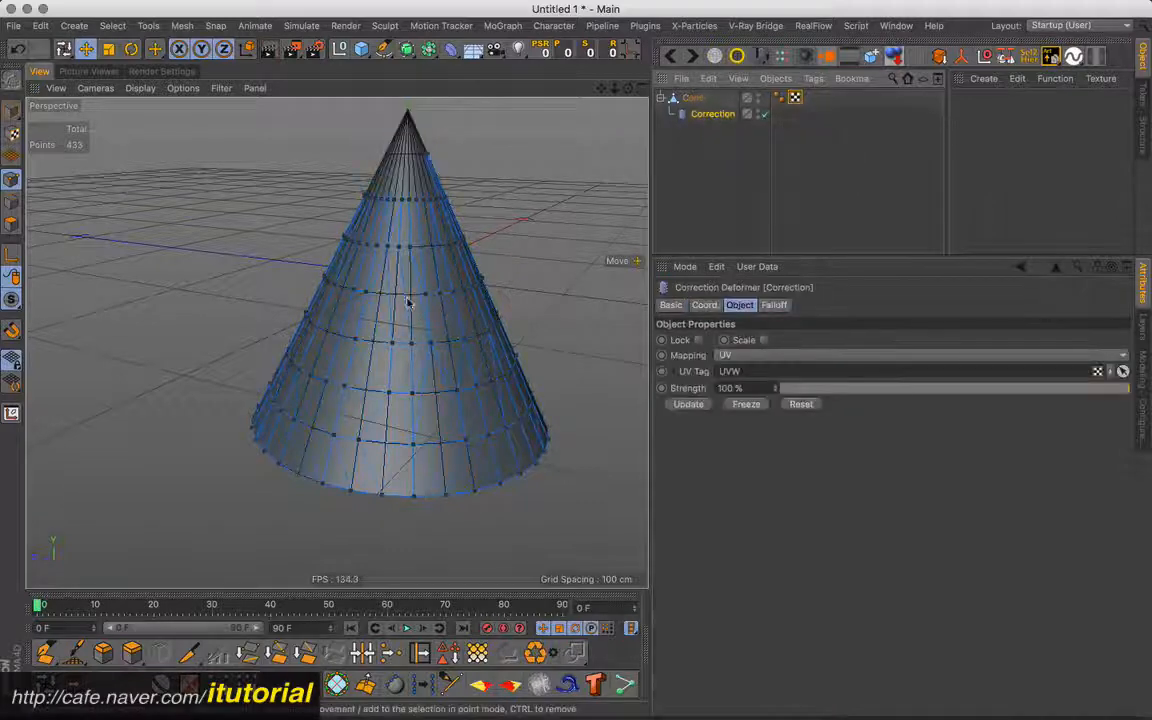
alt+drag(407, 302, 530, 193)
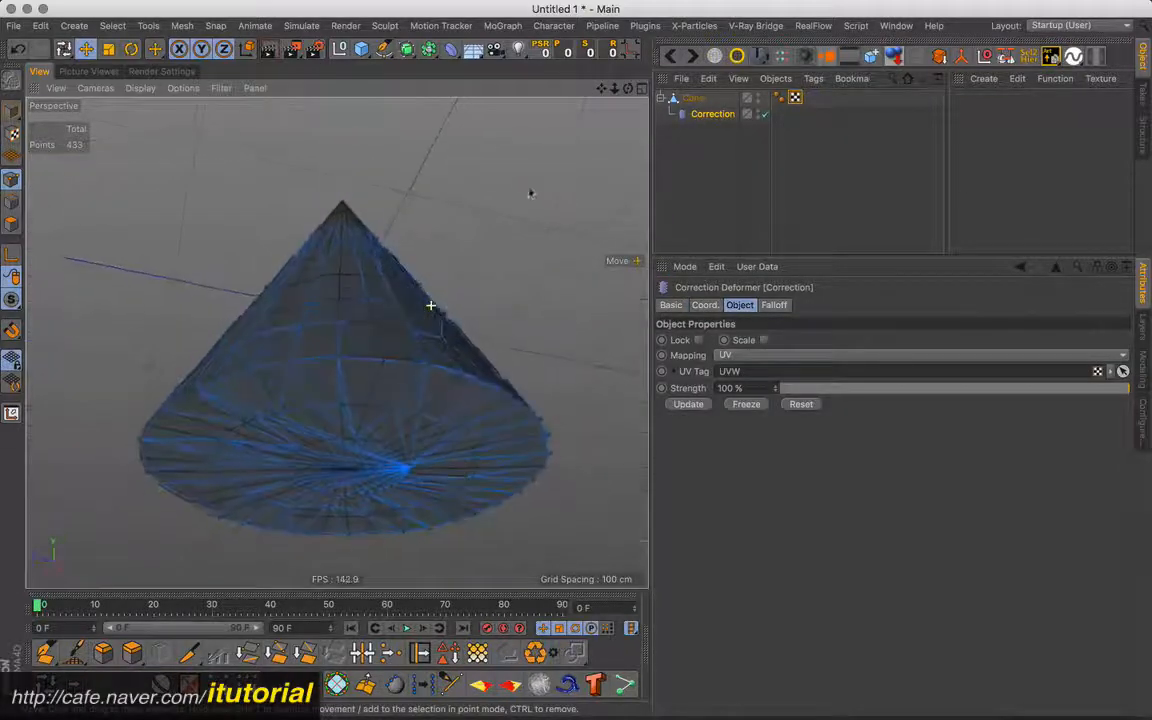
alt+drag(393, 296, 420, 333)
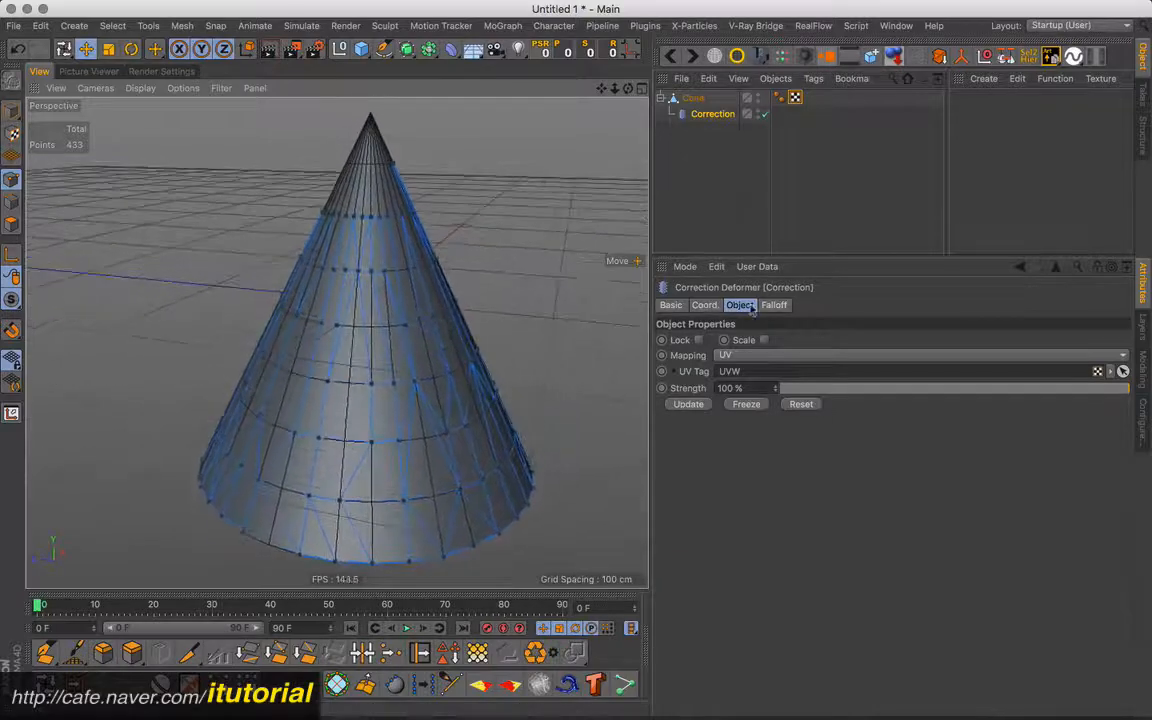
- Set the Correction deformer's Mapping to Normals and inspect the point cage around the cone
click(768, 356)
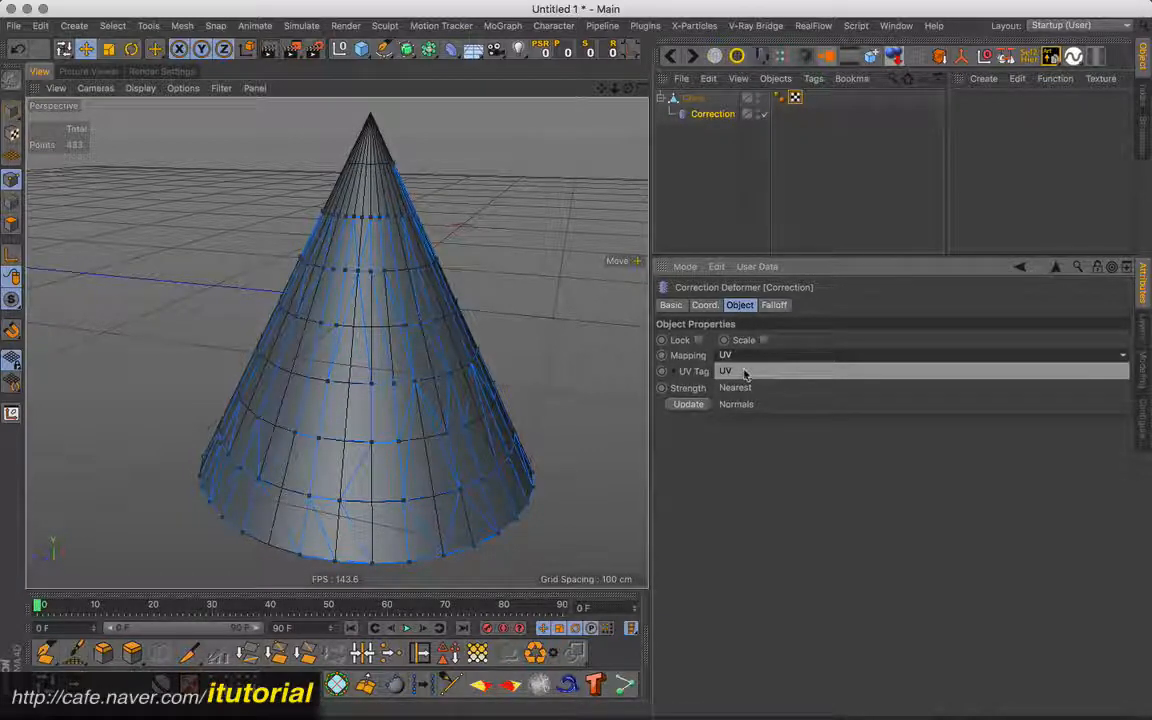
click(736, 403)
alt+drag(424, 306, 482, 212)
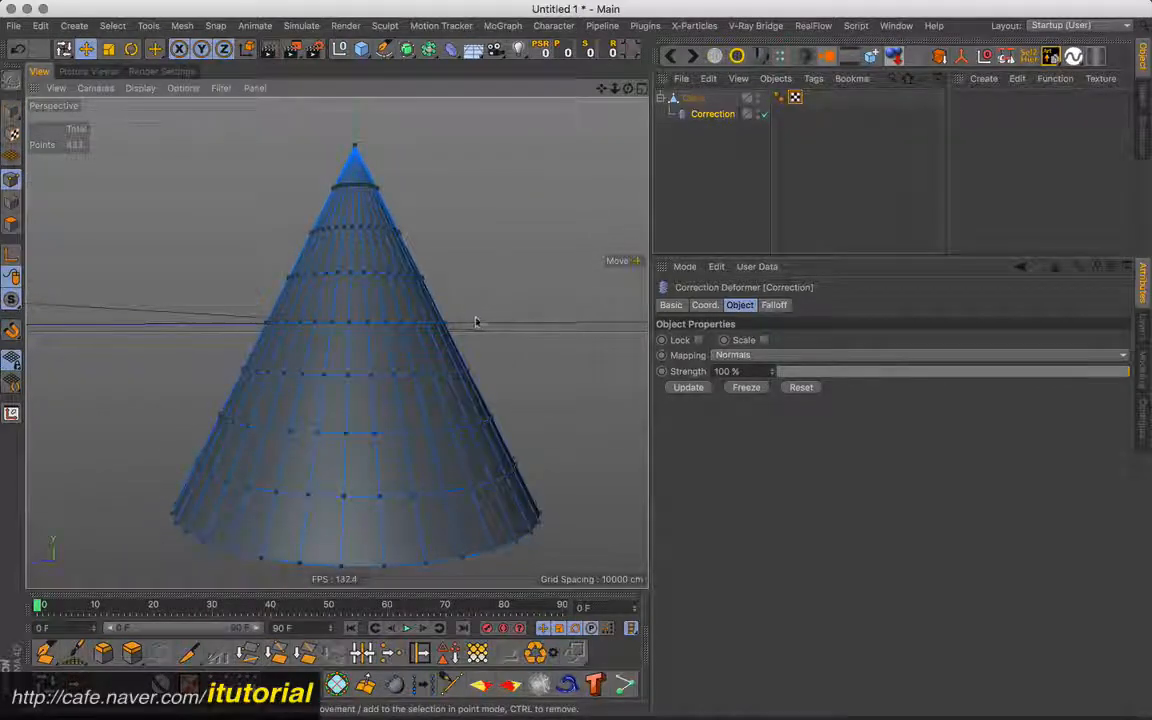
scroll(438, 305, down, 3)
alt+drag(449, 304, 520, 323)
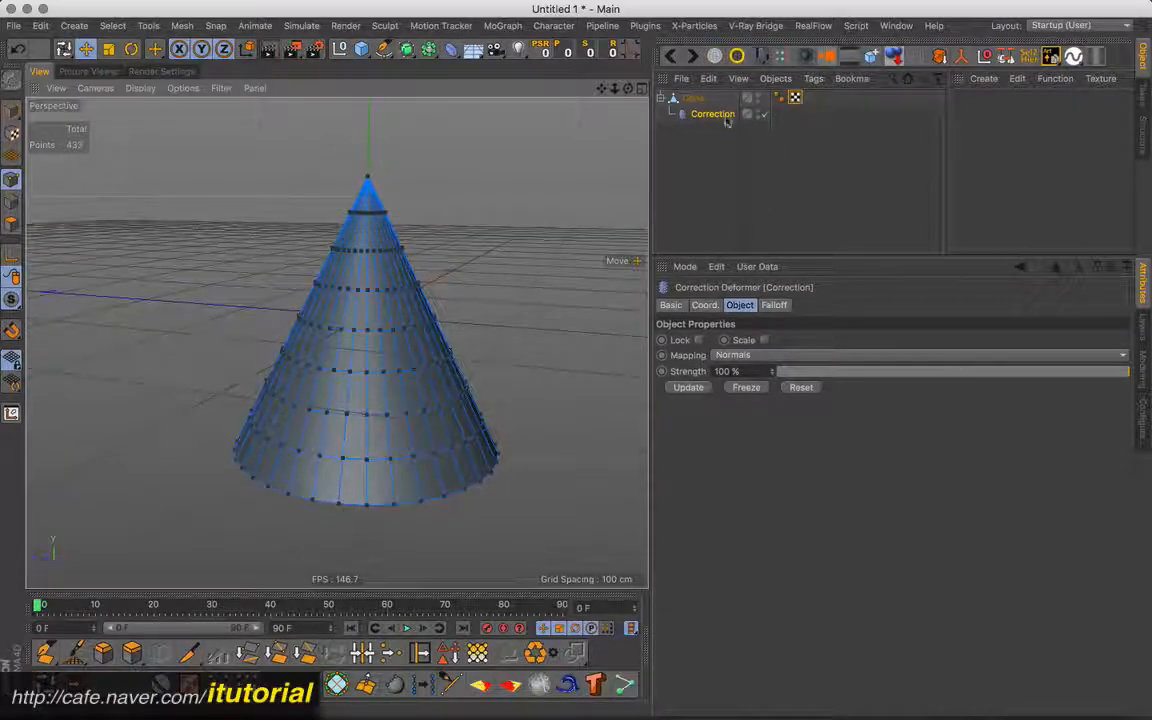
- Delete the cone together with its Correction deformer and add a cylinder to the scene
ctrl+click(692, 98)
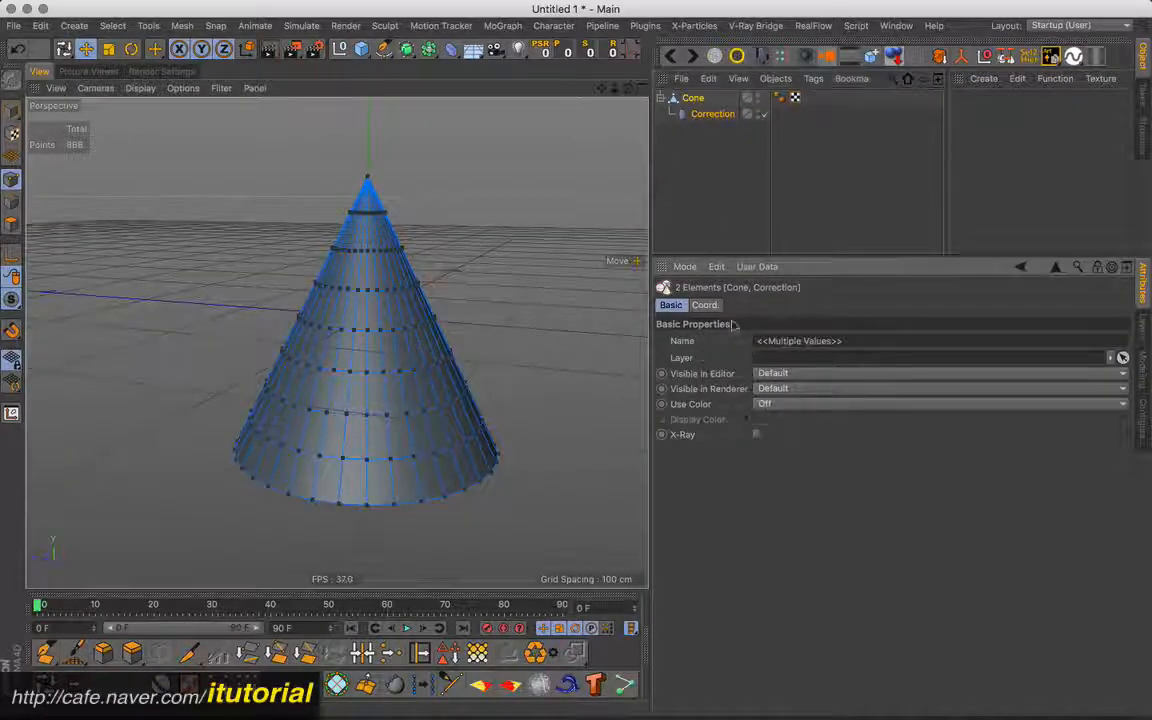
key(Delete)
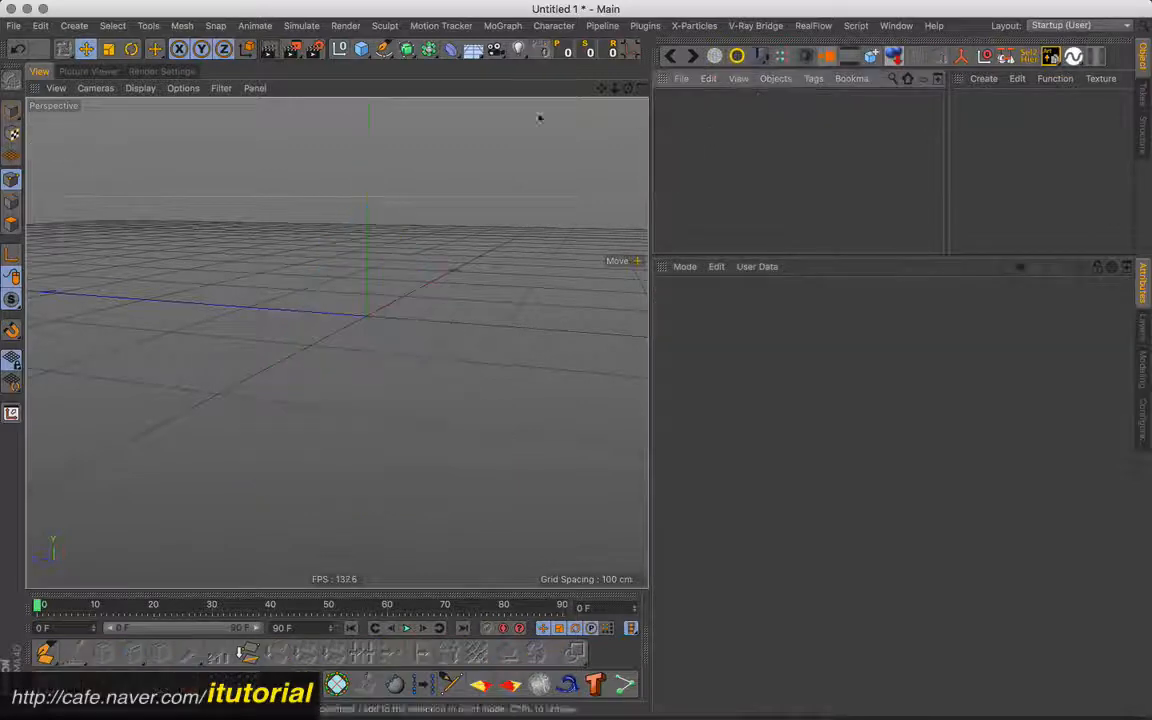
drag(370, 55, 790, 74)
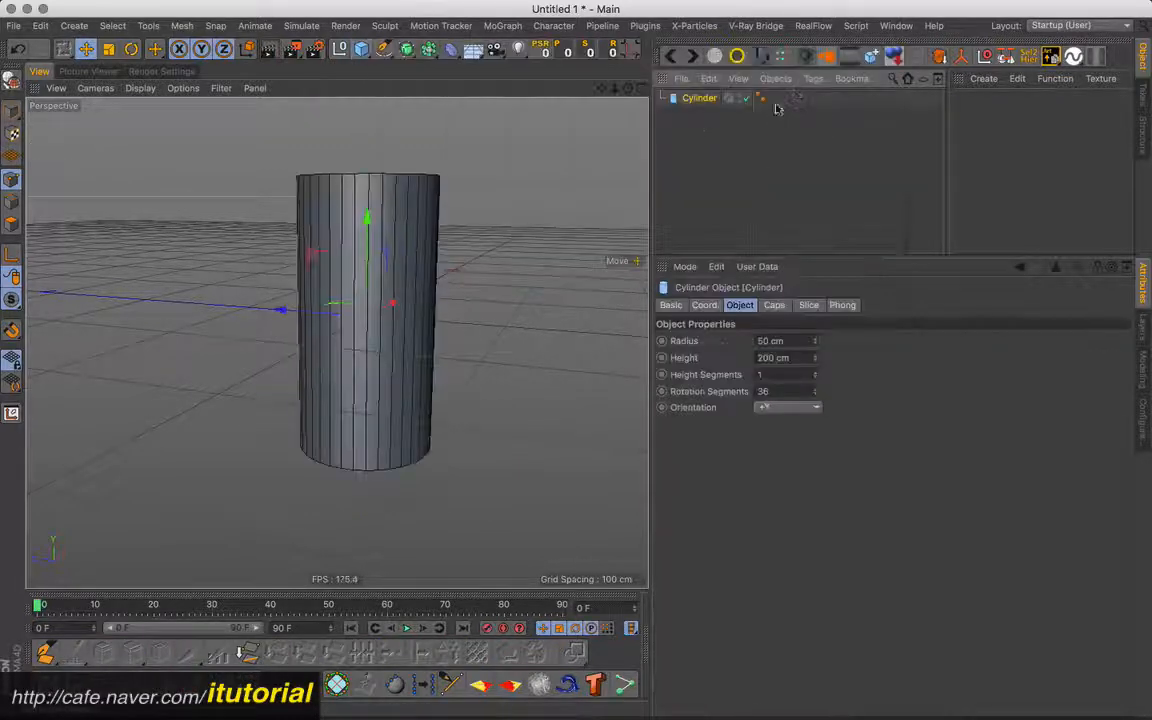
alt+drag(437, 291, 410, 330)
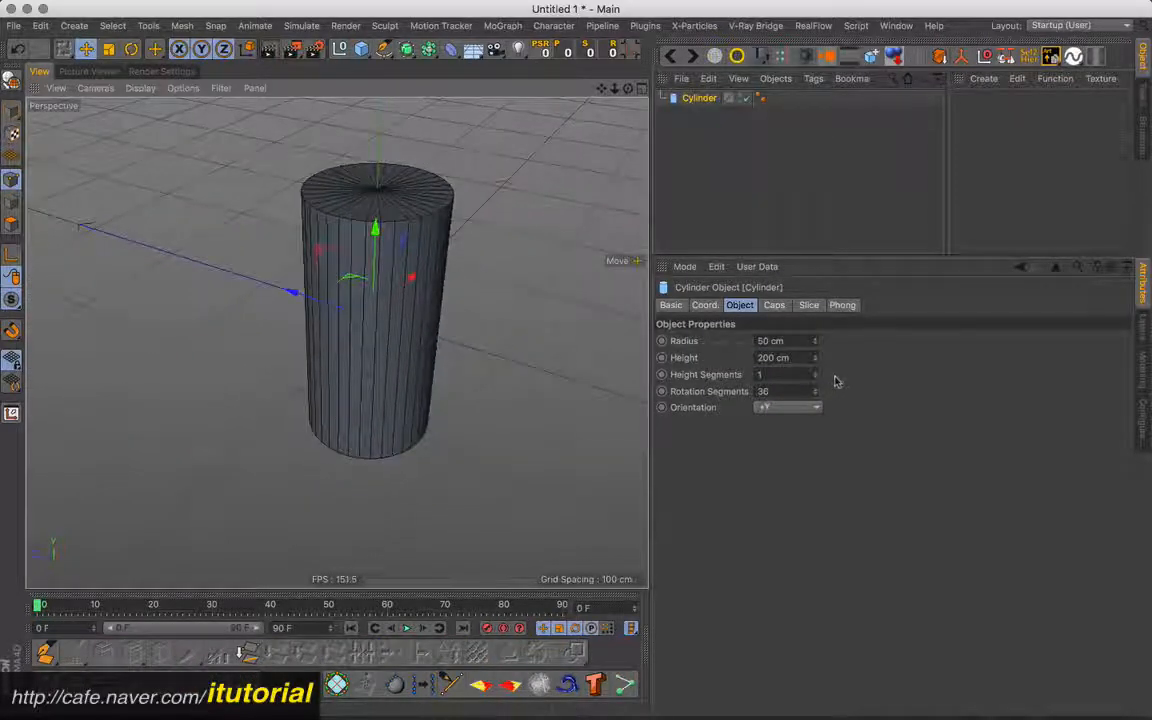
- Set the cylinder's rotation segments to 8 and turn off its caps
click(765, 391)
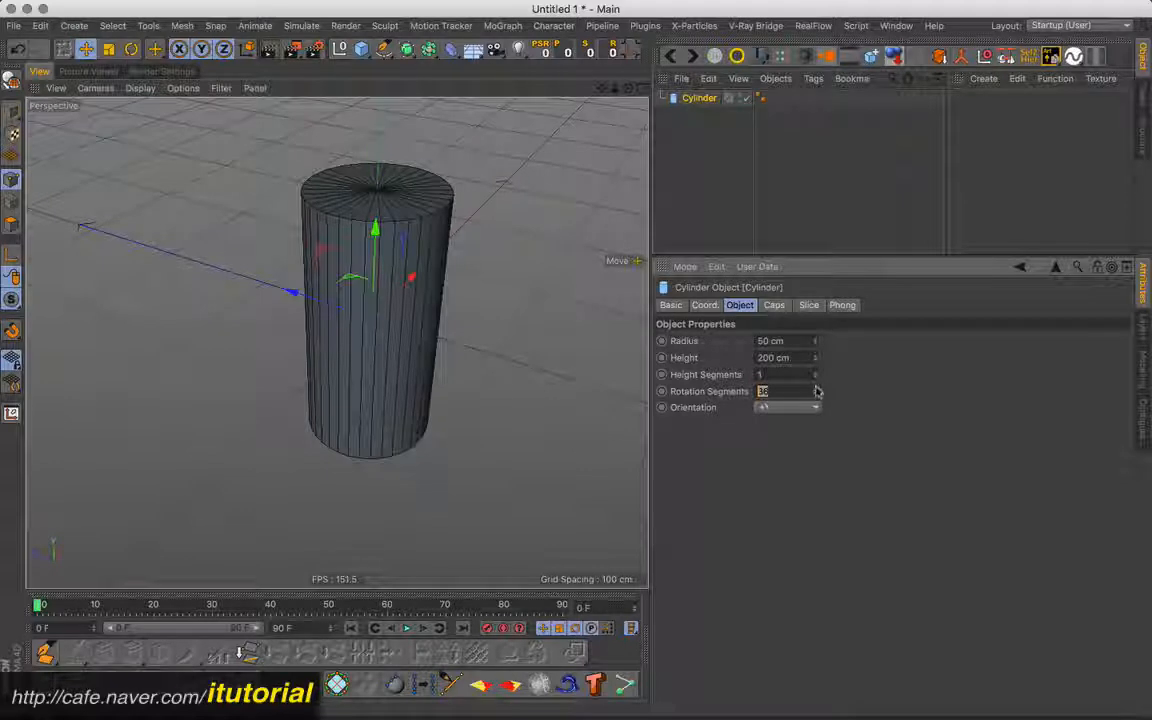
text(8)
key(Return)
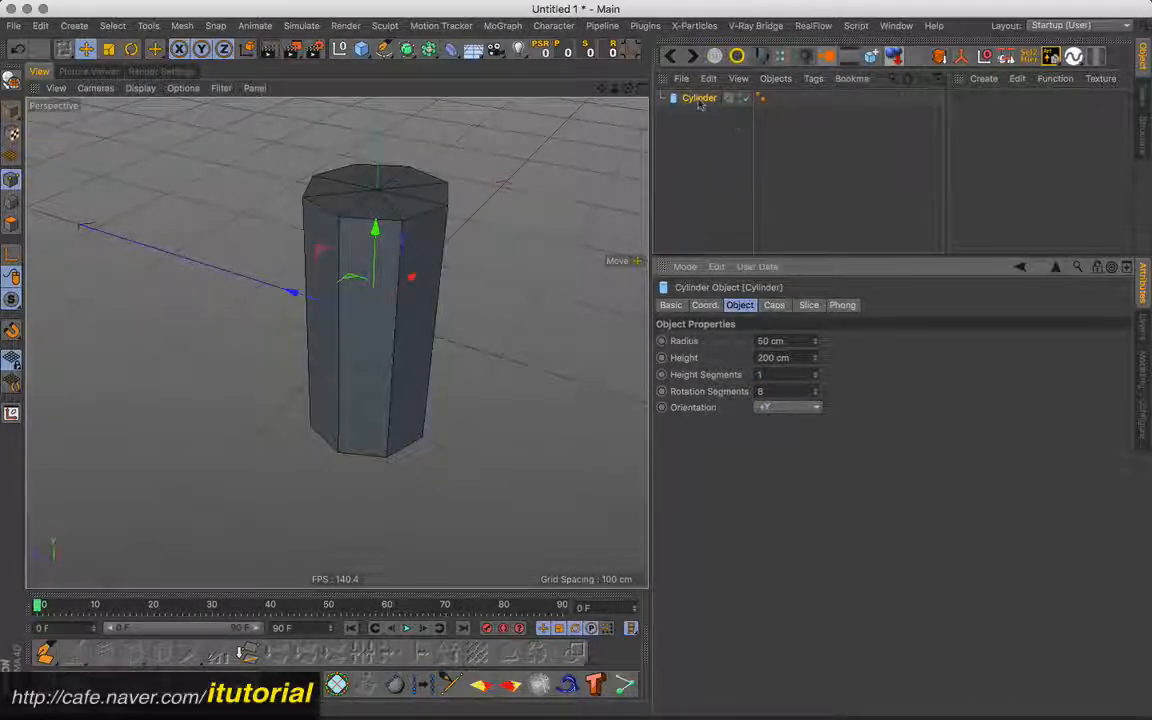
click(774, 306)
click(720, 341)
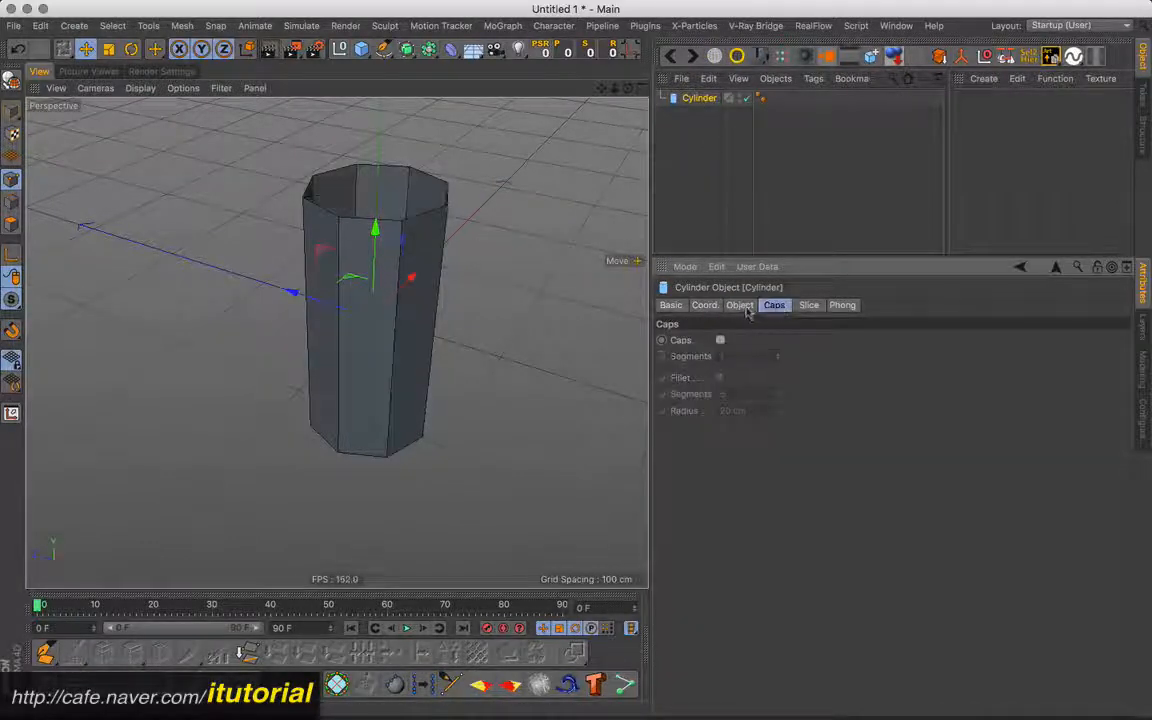
- Increase the cylinder's height segments to 5
click(740, 305)
click(816, 373)
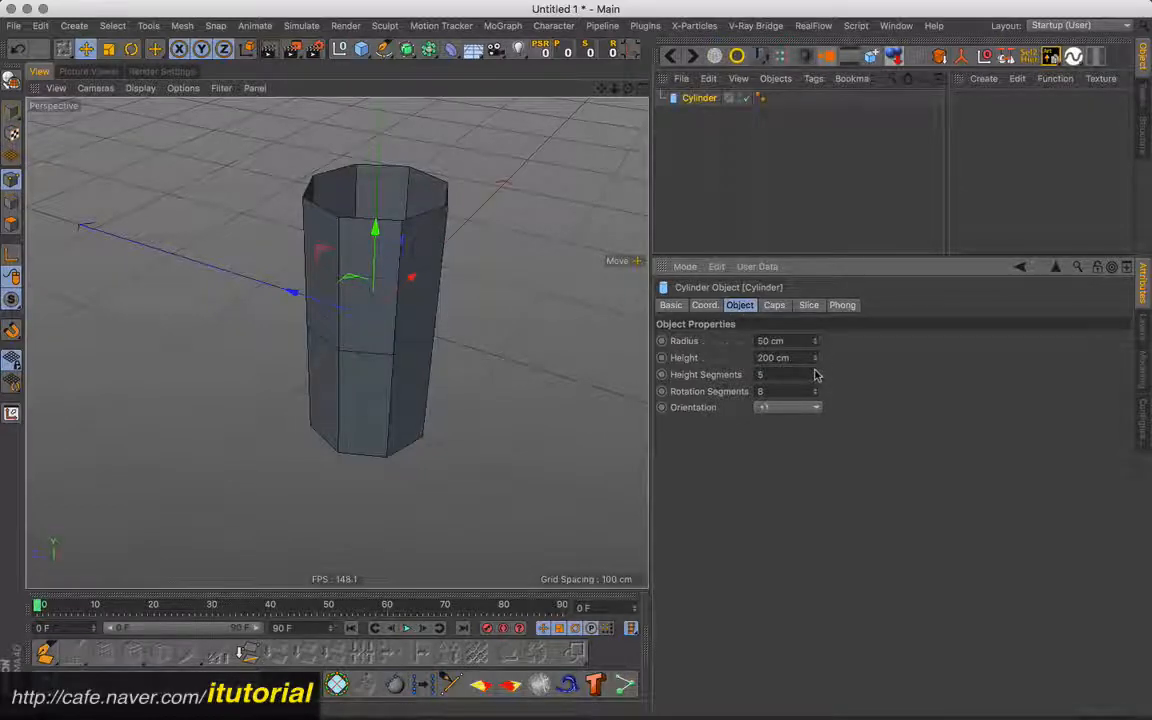
click(816, 373)
click(816, 373)
click(816, 373)
alt+drag(400, 294, 508, 261)
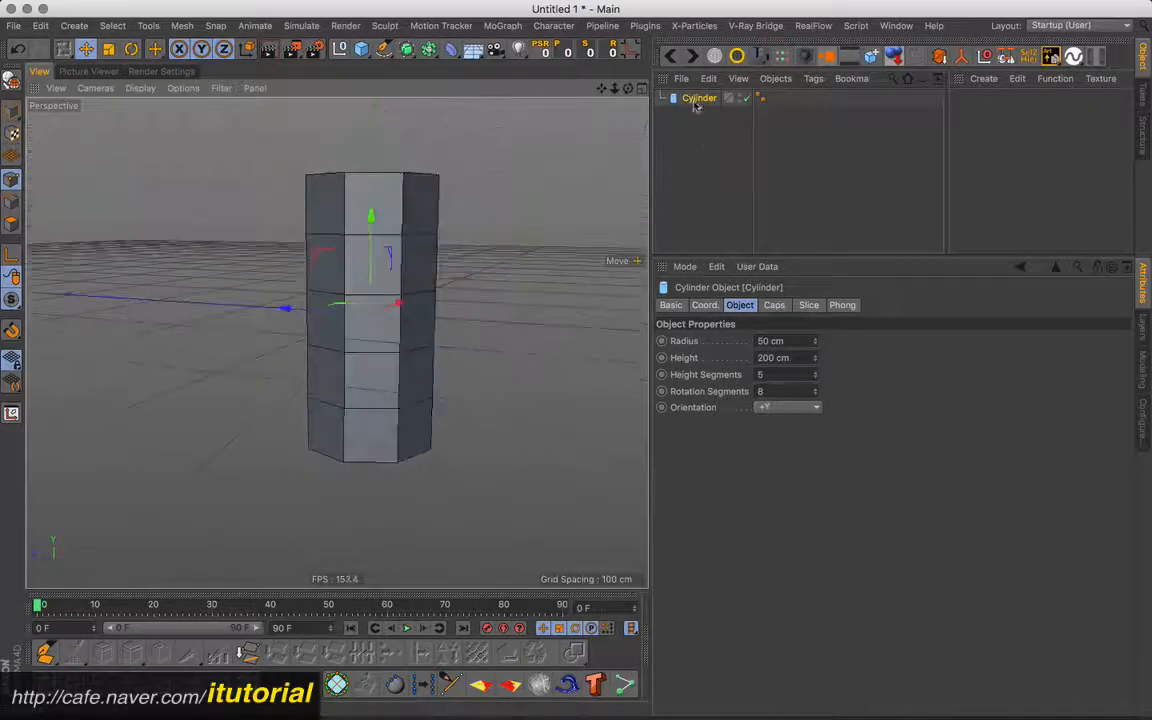
- Add a Correction deformer and make it a child of the cylinder
drag(451, 52, 530, 112)
alt+drag(510, 242, 483, 289)
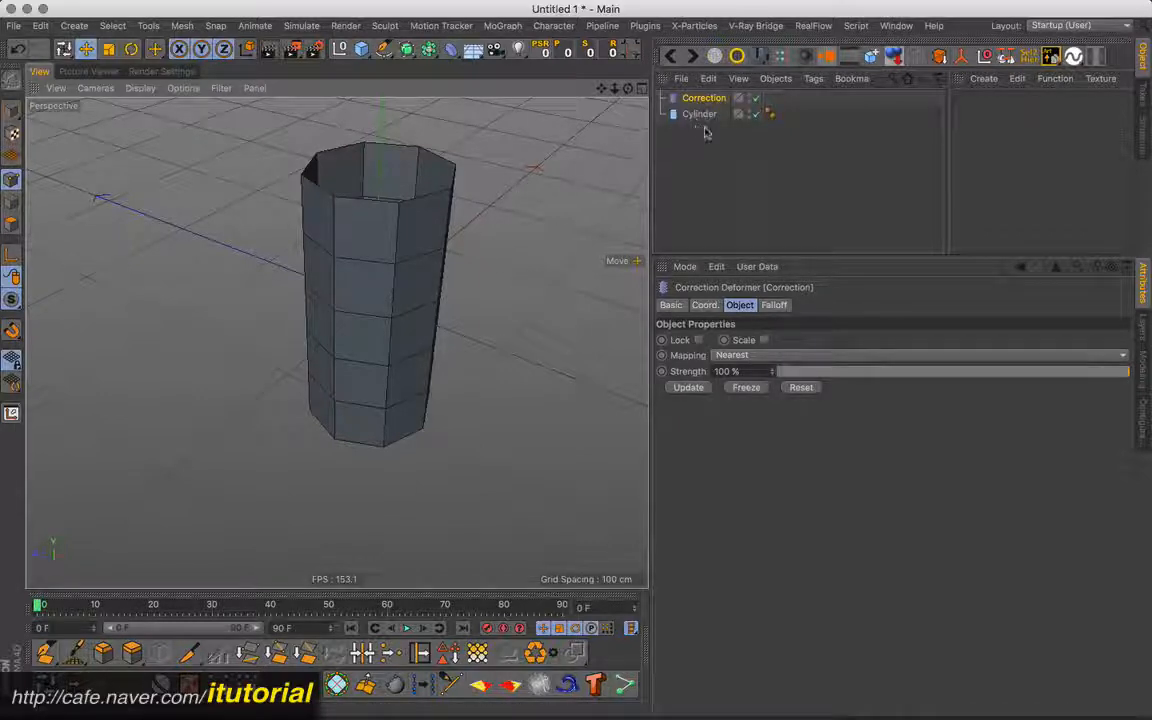
click(372, 258)
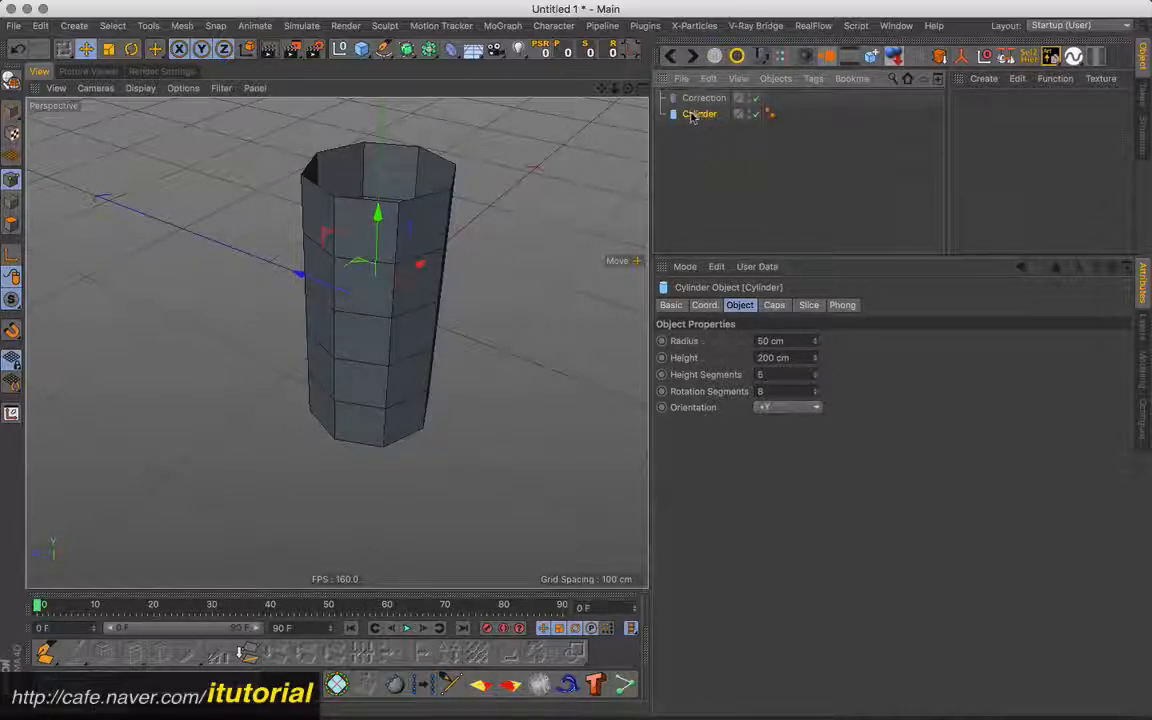
drag(714, 118, 698, 116)
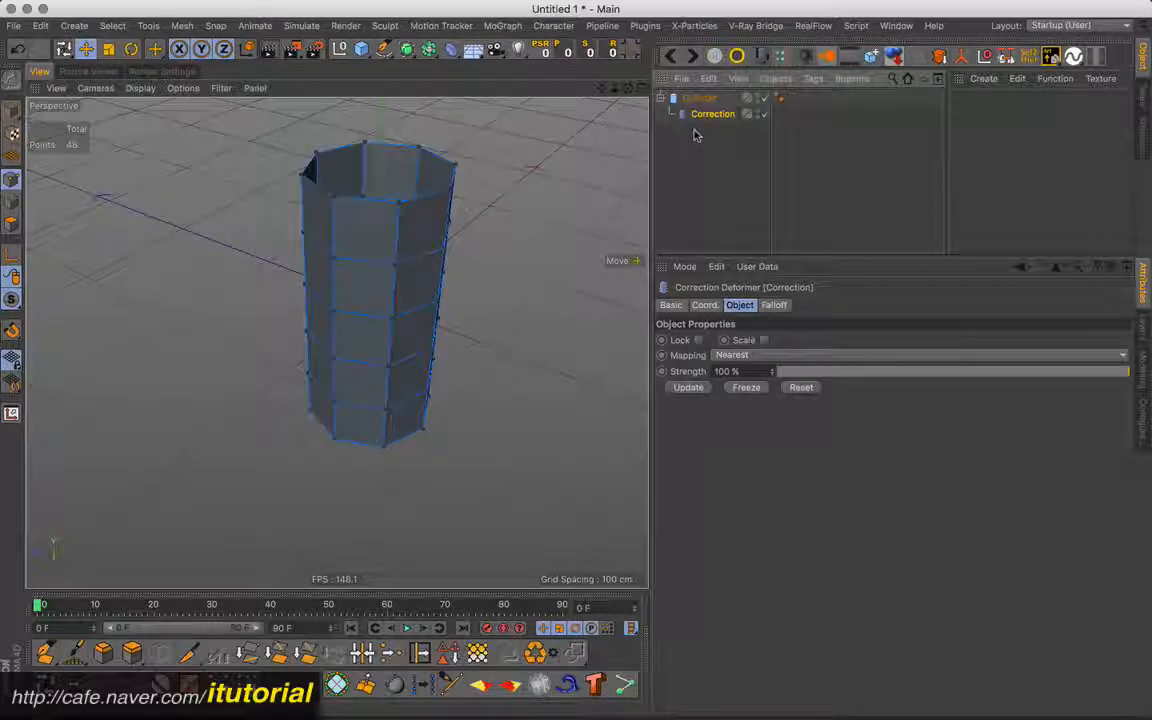
- Loop-select the second ring of polygons from the cylinder's upper end on the Correction deformer in polygon mode
alt+drag(451, 287, 501, 255)
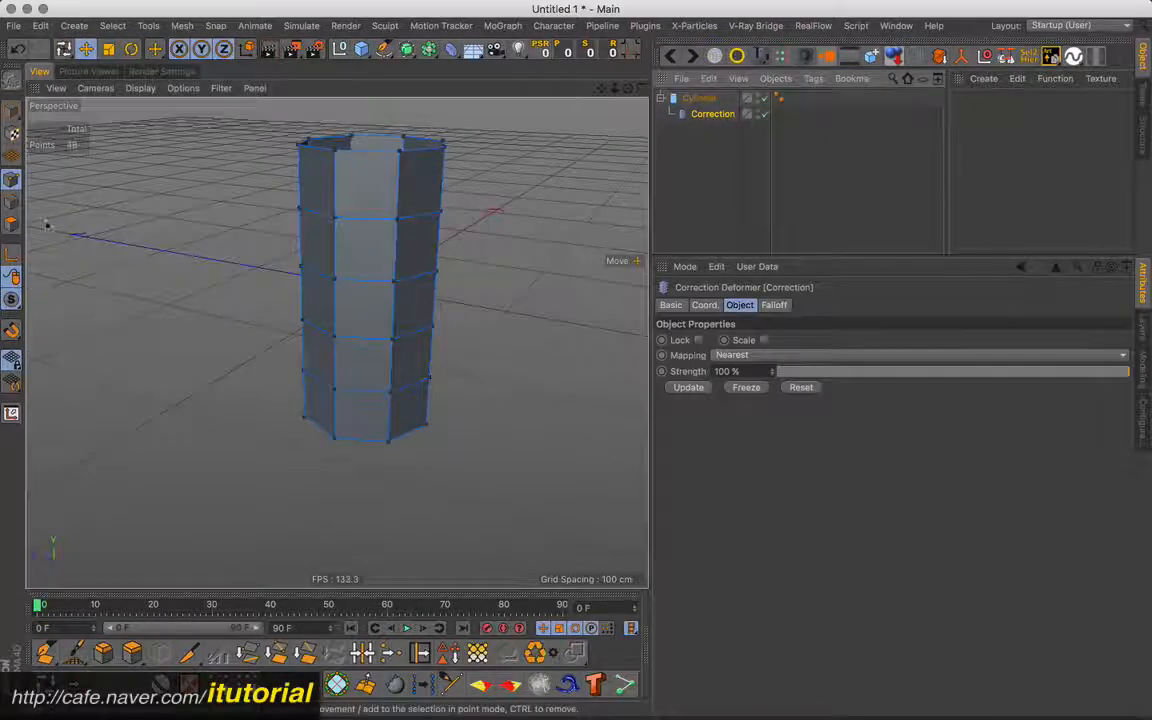
click(11, 224)
key(u)
key(l)
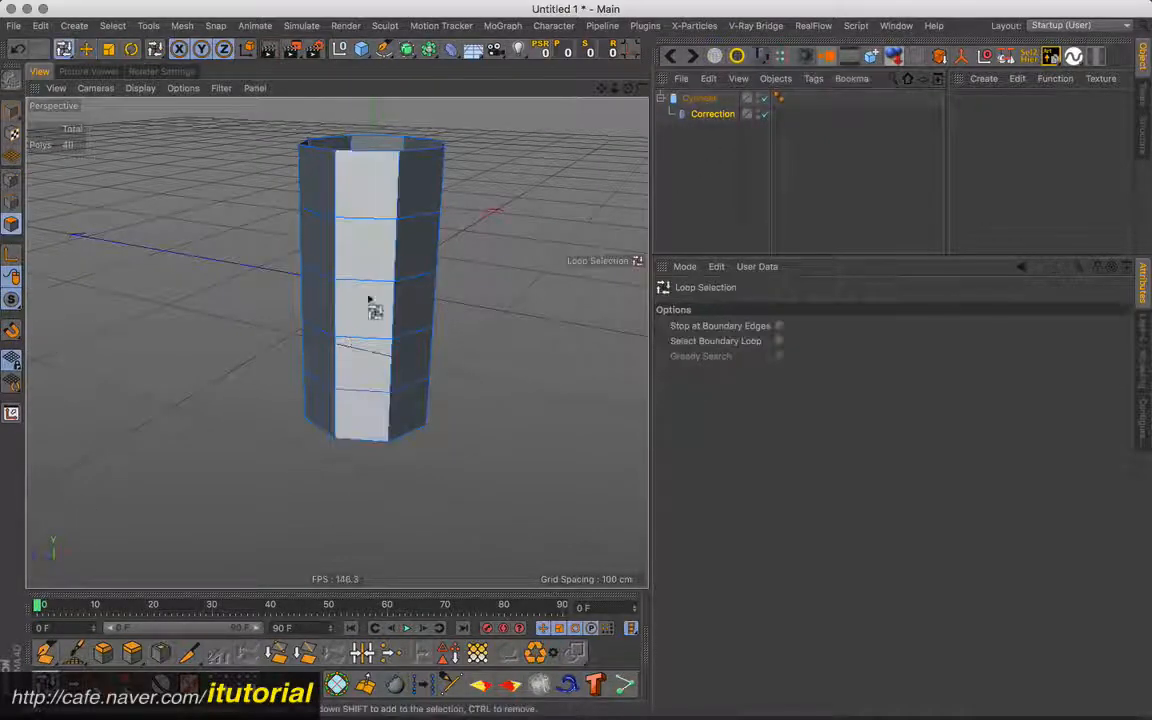
click(315, 240)
- Scale the selected polygon ring outward to form a wide bulge around the cylinder's upper part
alt+drag(430, 327, 494, 313)
key(t)
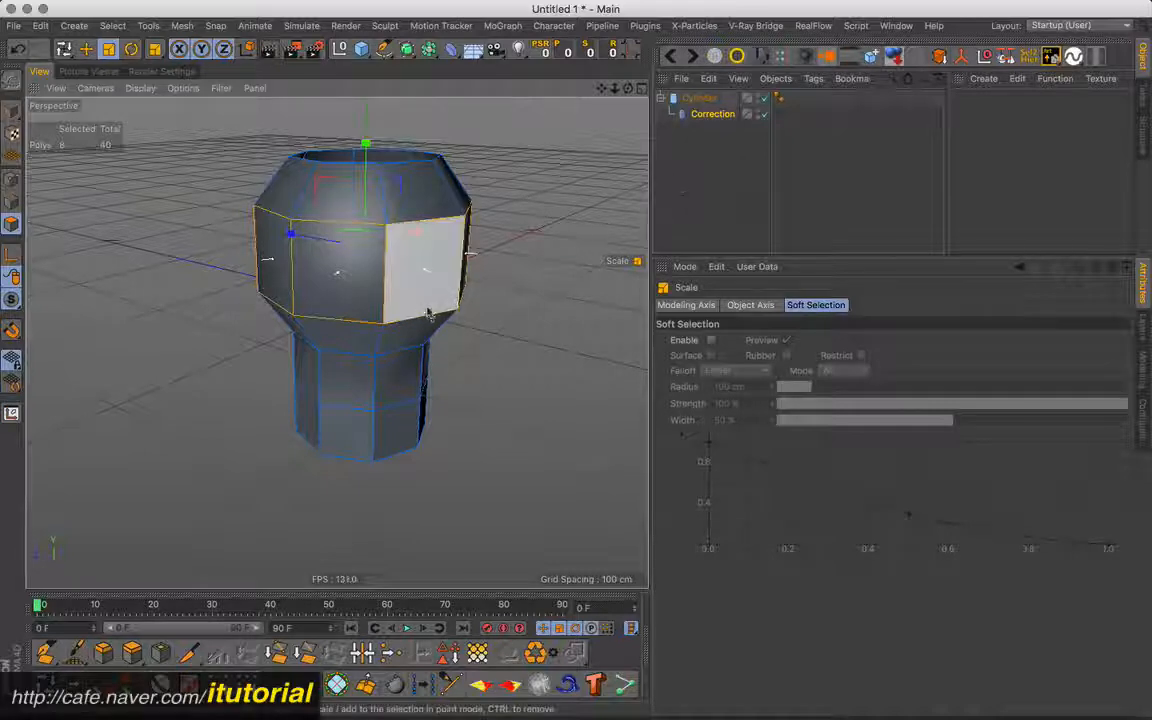
drag(450, 275, 500, 310)
- Test the Correction deformer's bulge at lower Strength values and return Strength to 100 %
click(709, 118)
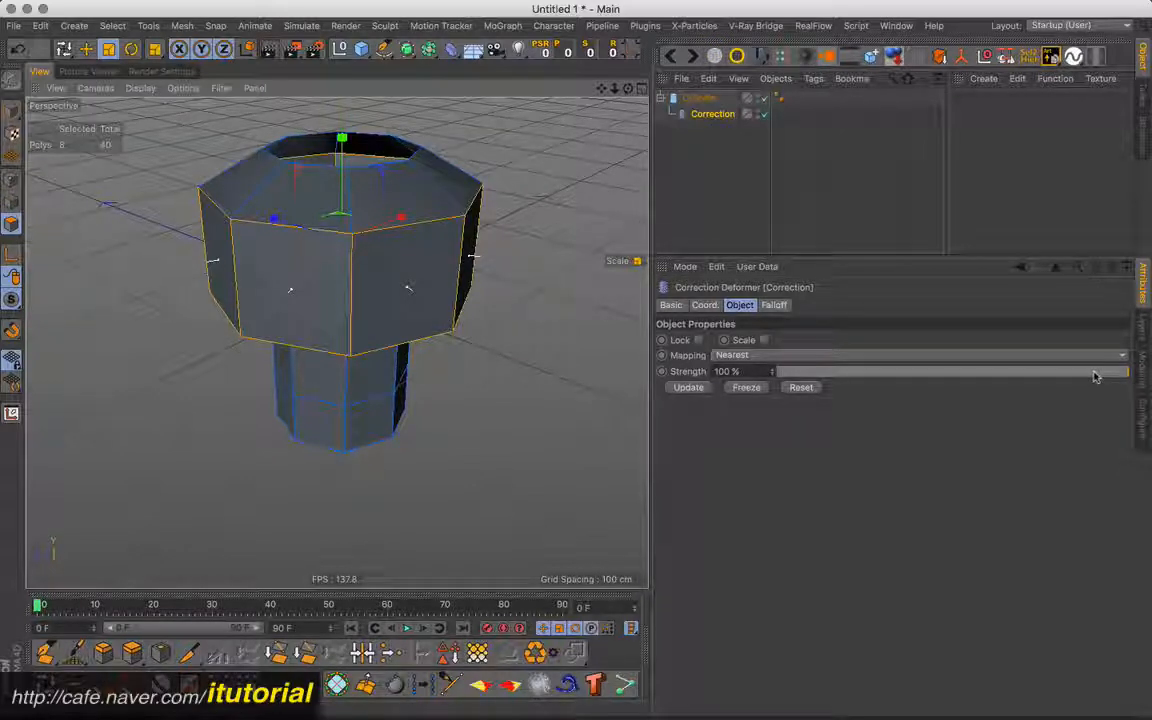
drag(1095, 376, 746, 388)
drag(820, 376, 1100, 362)
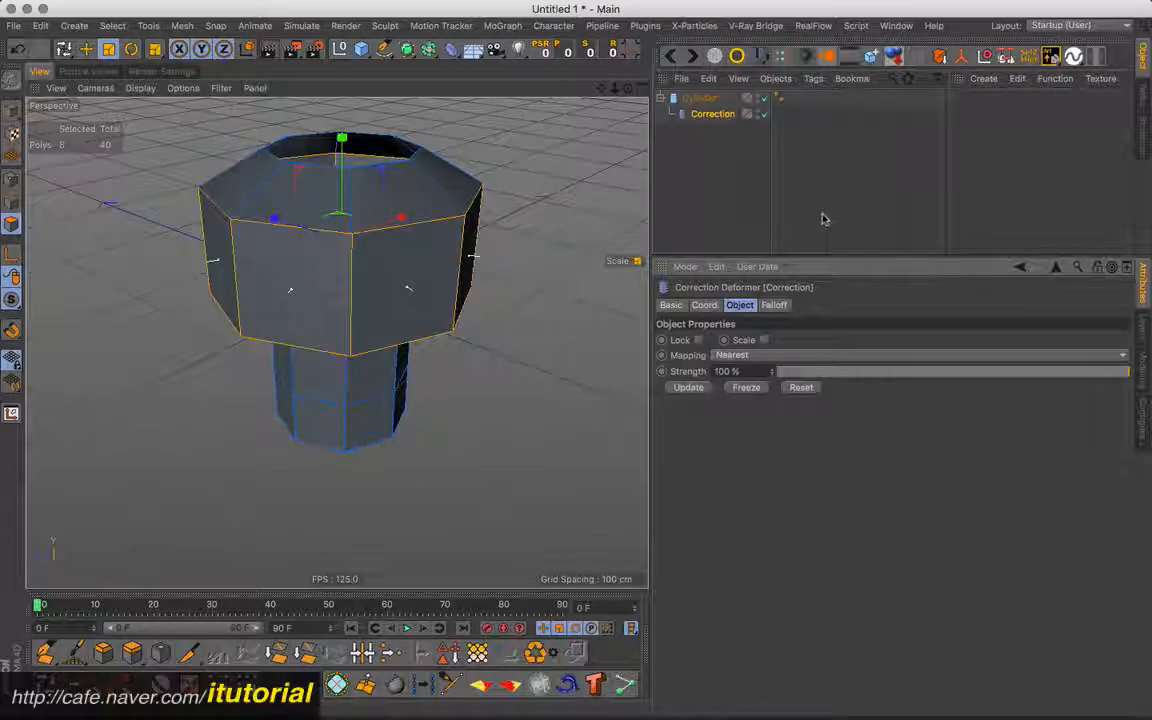
drag(960, 371, 1136, 381)
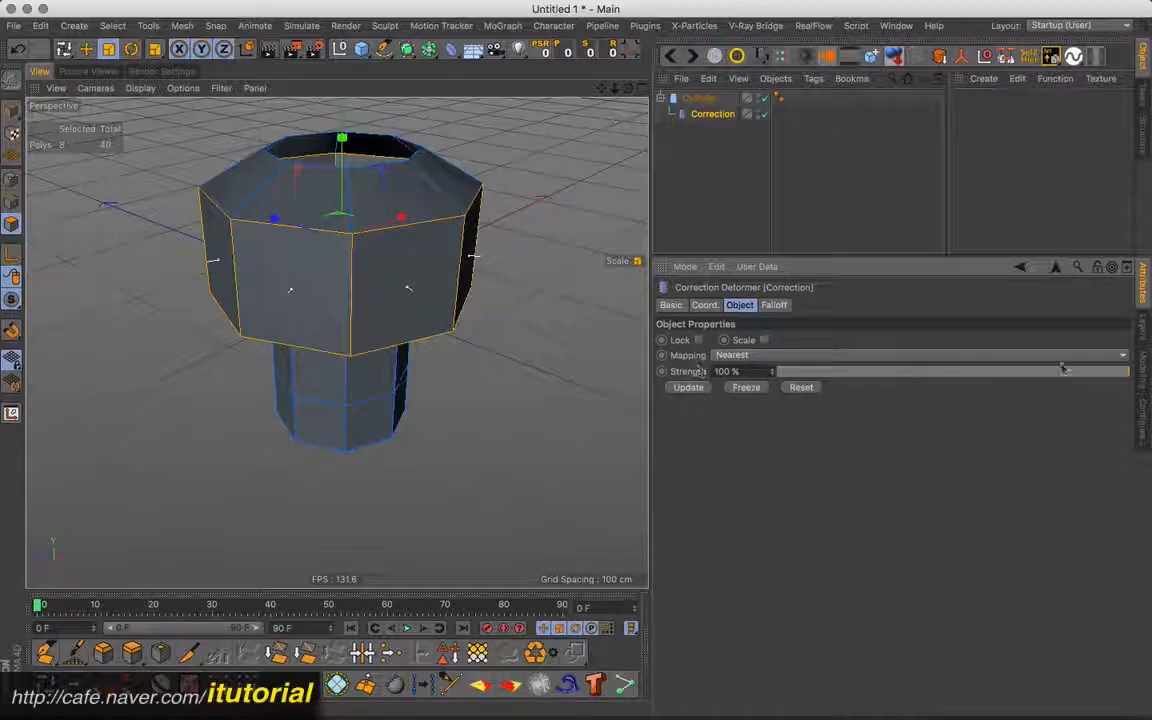
- Reduce the Correction deformer's Strength to 59 % and freeze the deformation
mouse_move(1106, 374)
mouse_down()
mouse_move(920, 368)
mouse_move(1040, 370)
mouse_move(926, 370)
mouse_move(985, 372)
mouse_up()
alt+drag(419, 288, 462, 274)
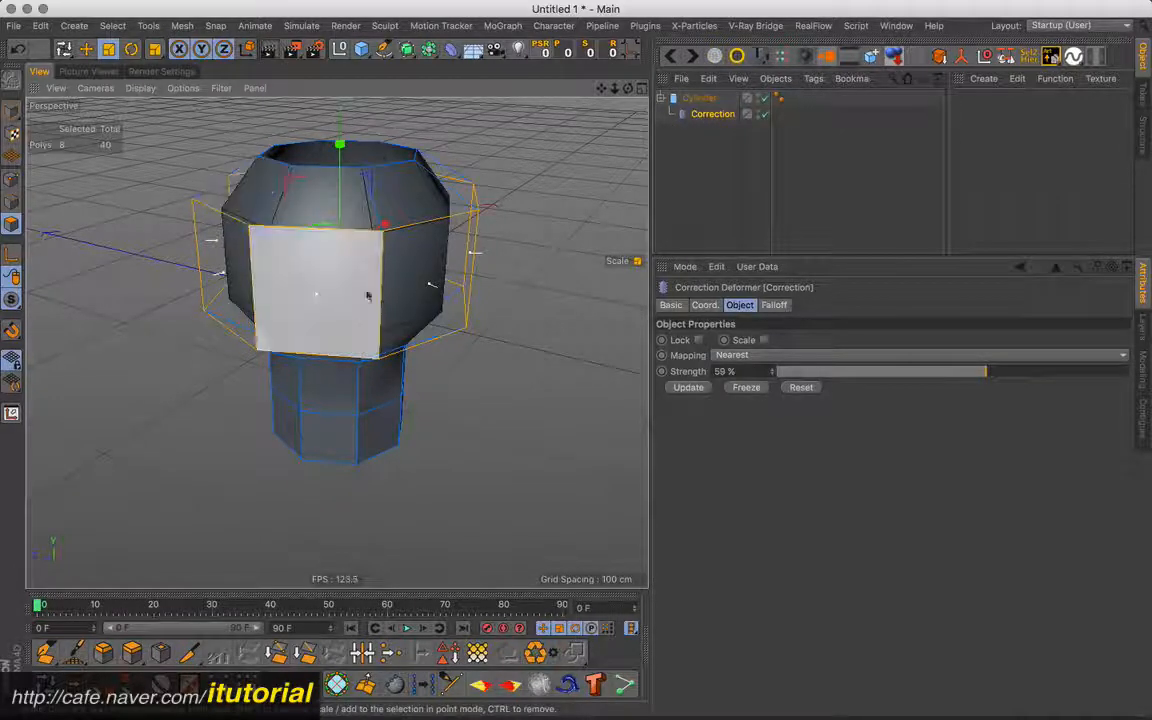
alt+drag(413, 205, 410, 298)
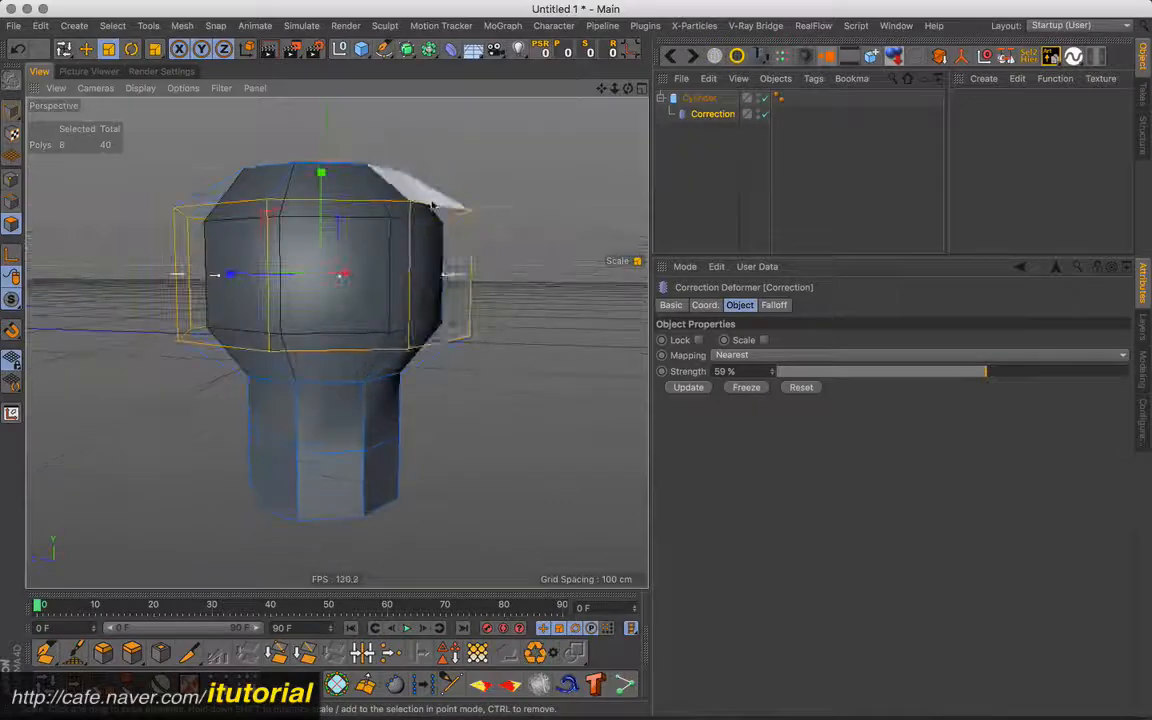
alt+drag(472, 255, 467, 284)
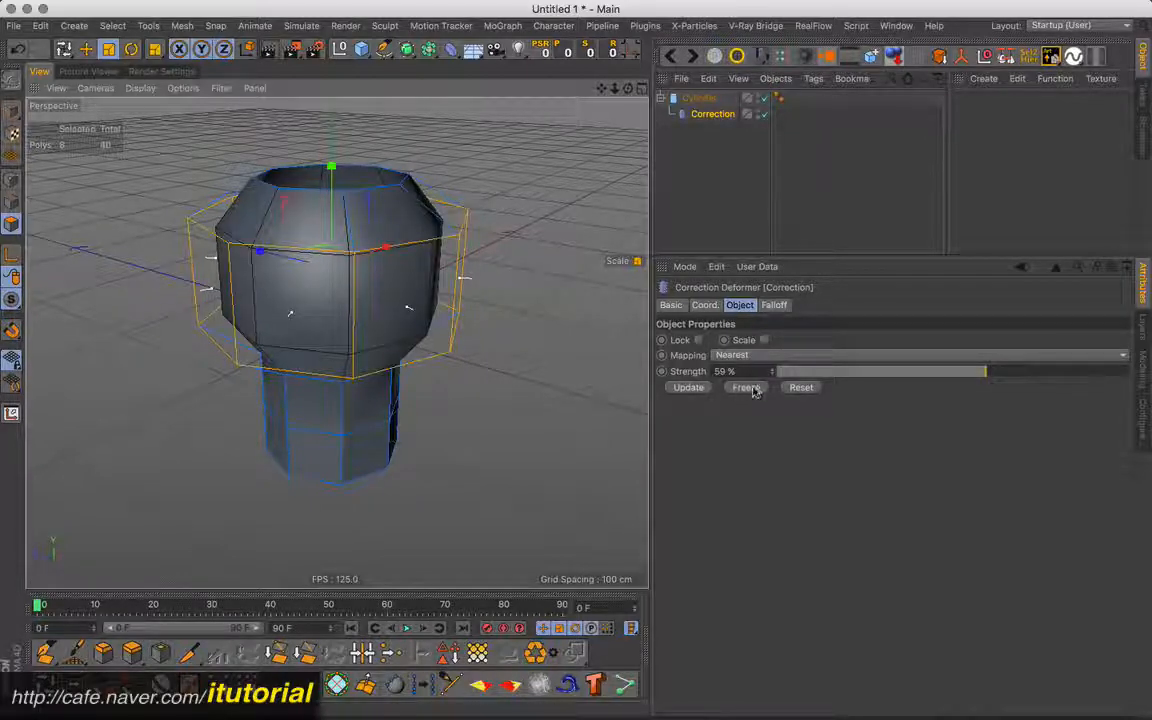
click(746, 388)
- Reduce the Correction deformer's Strength to 50 % and freeze the narrower bulge
alt+drag(388, 323, 401, 260)
drag(1093, 373, 957, 372)
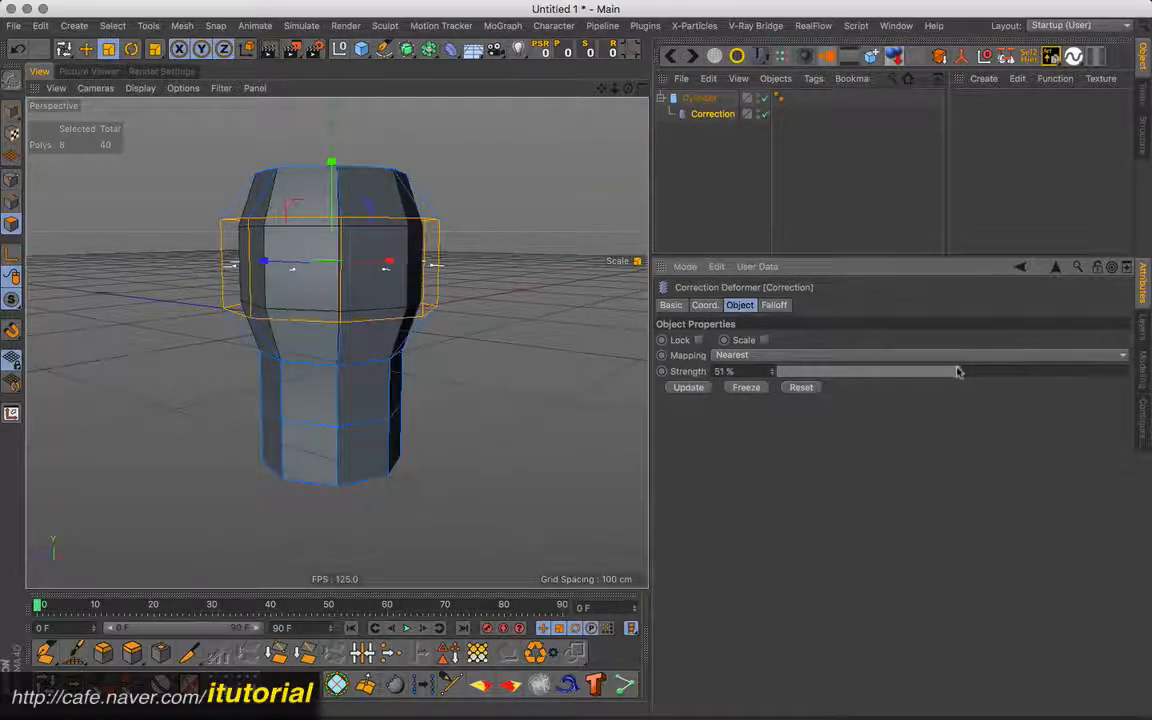
click(746, 388)
- Reduce the Correction deformer's Strength to 65 % and freeze the shape again
alt+drag(566, 355, 497, 328)
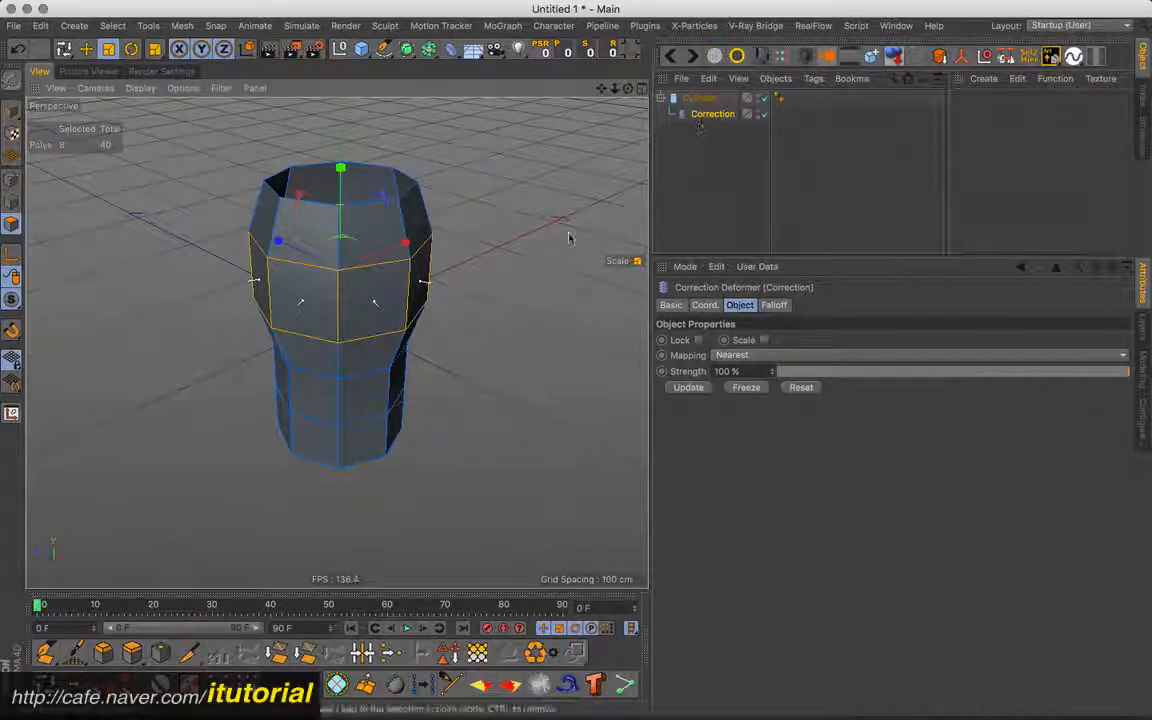
drag(1065, 372, 993, 372)
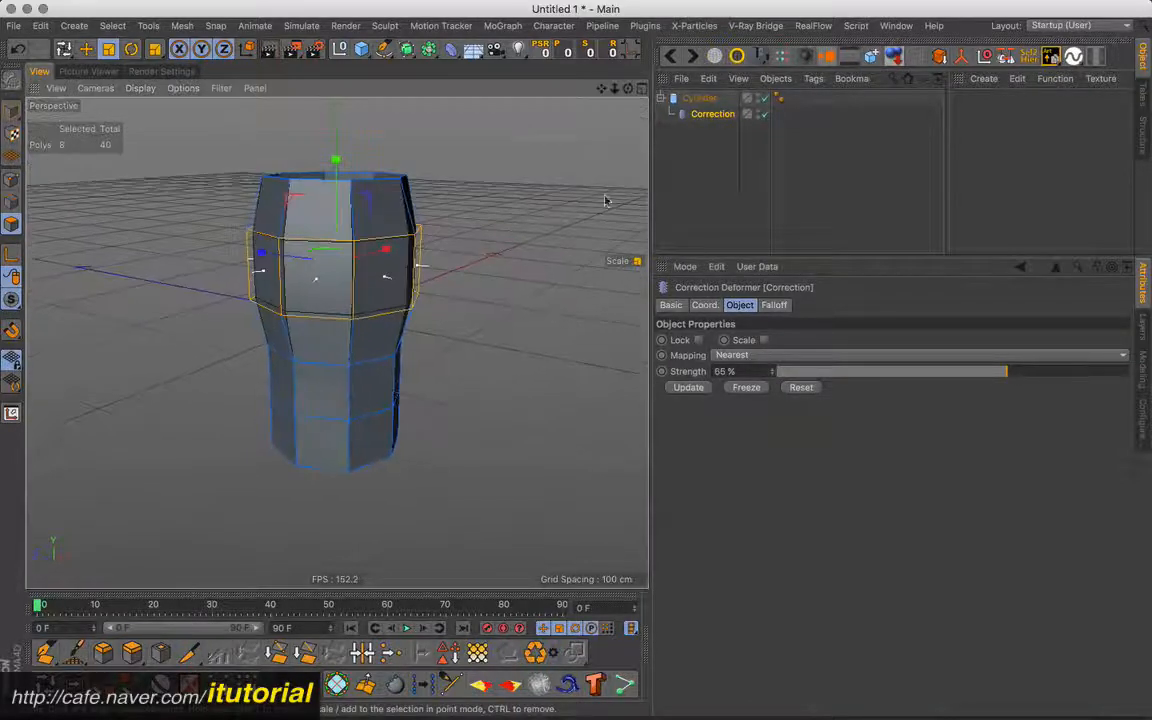
click(750, 390)
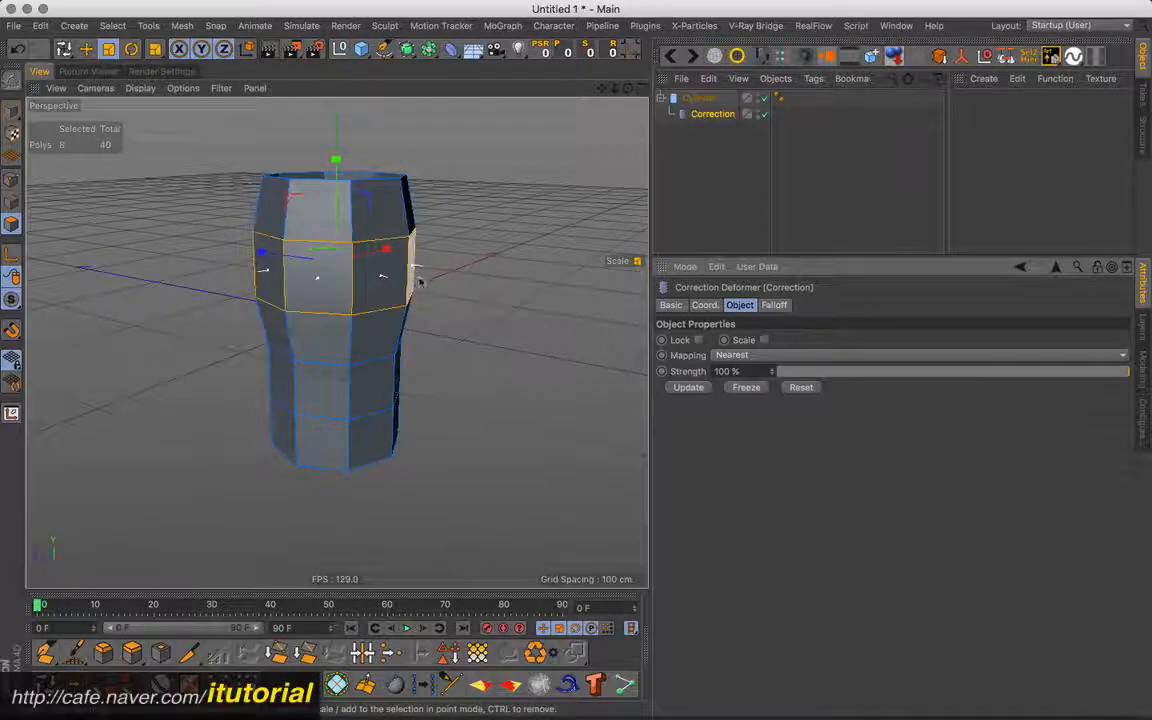
- Raise the height segments of the corrected cylinder to 7
alt+drag(420, 279, 427, 281)
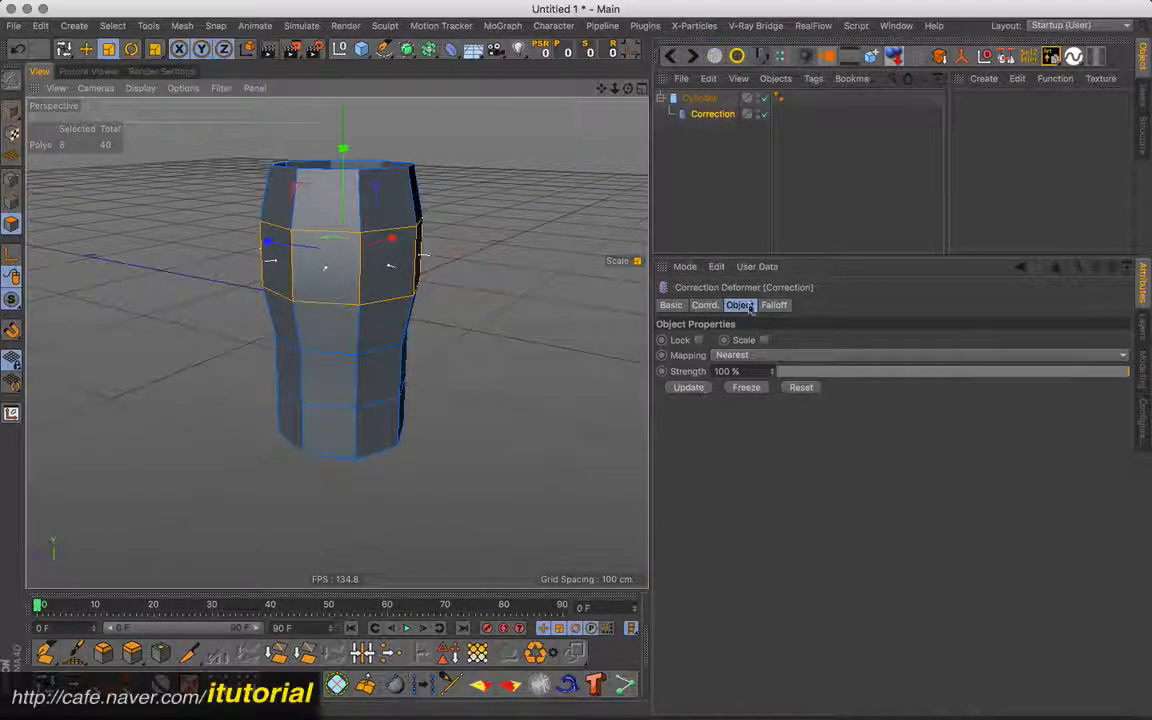
click(700, 98)
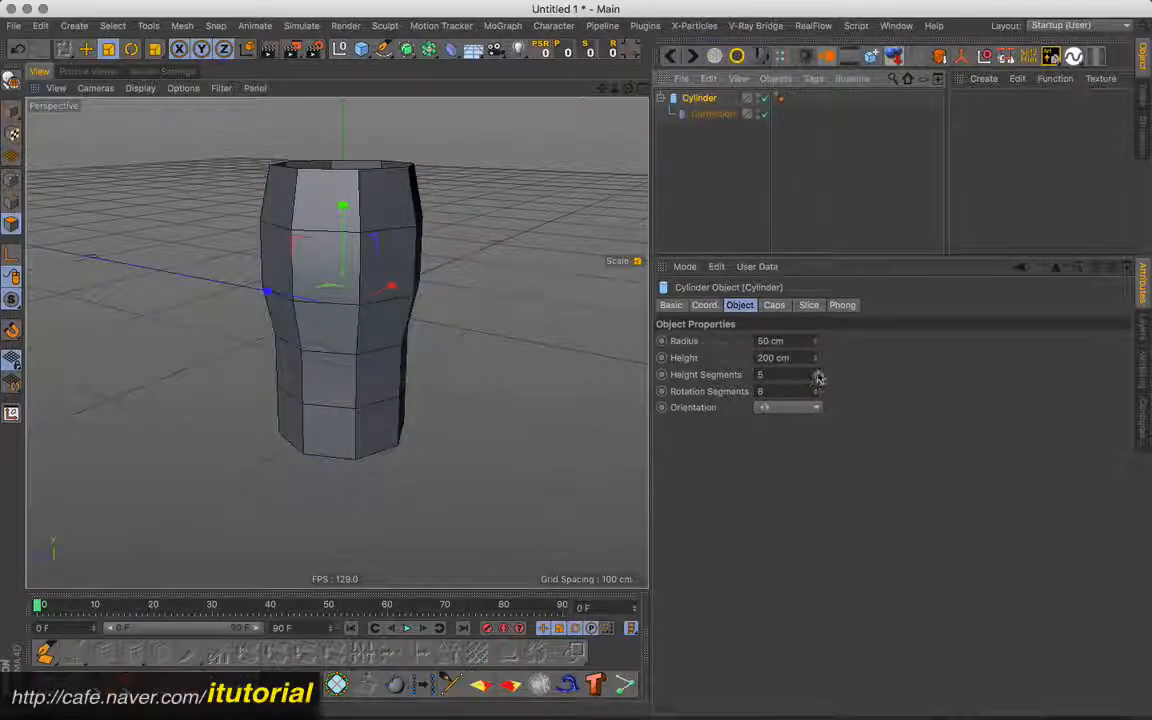
click(816, 374)
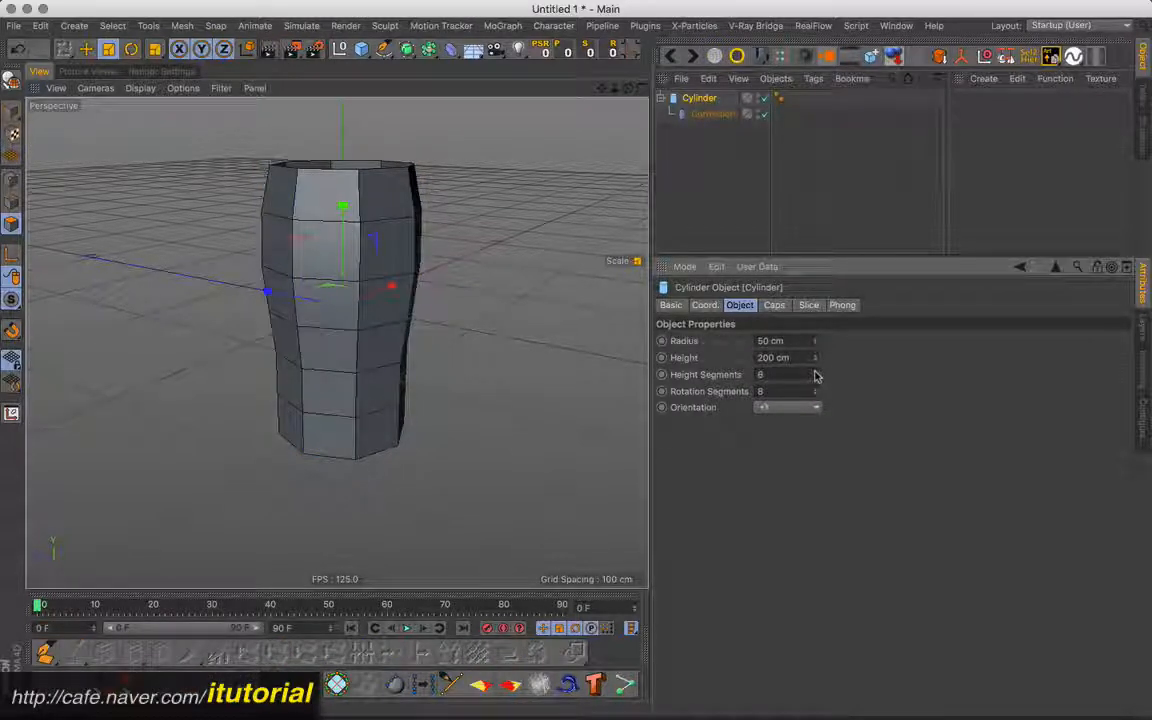
click(816, 372)
- Compare the Correction deformer's cage with the cylinder's new height segments around the selected ring
click(706, 120)
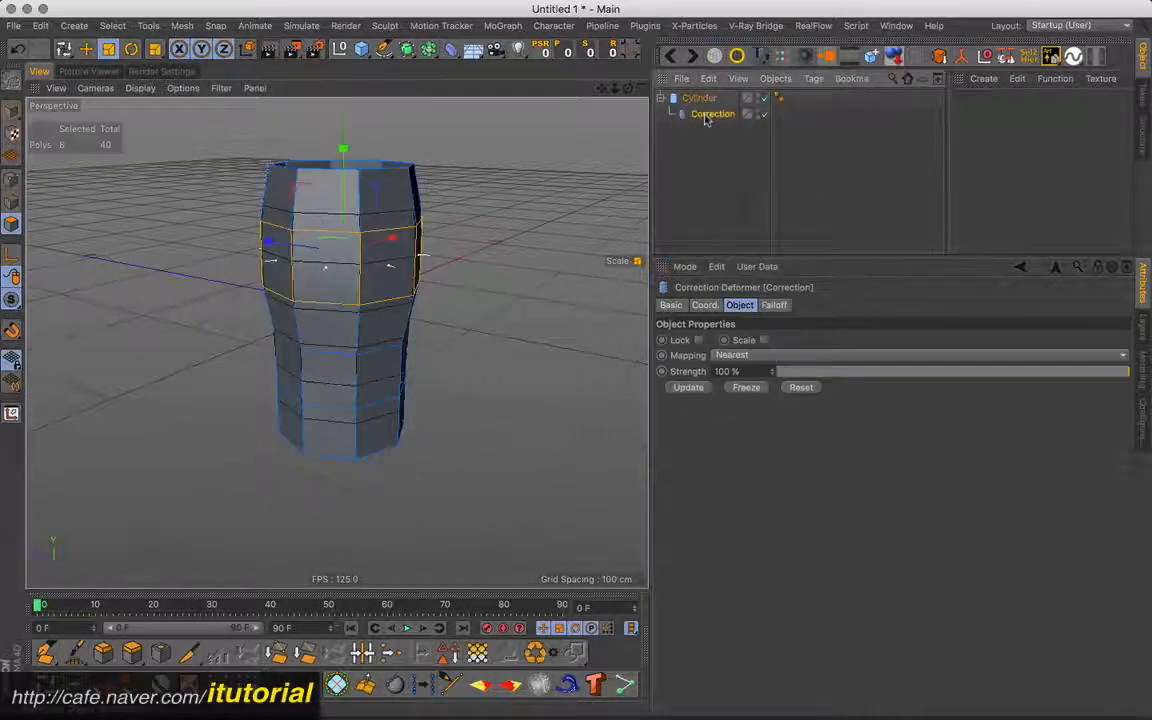
alt+drag(337, 343, 418, 269)
alt+right_drag(418, 269, 442, 273)
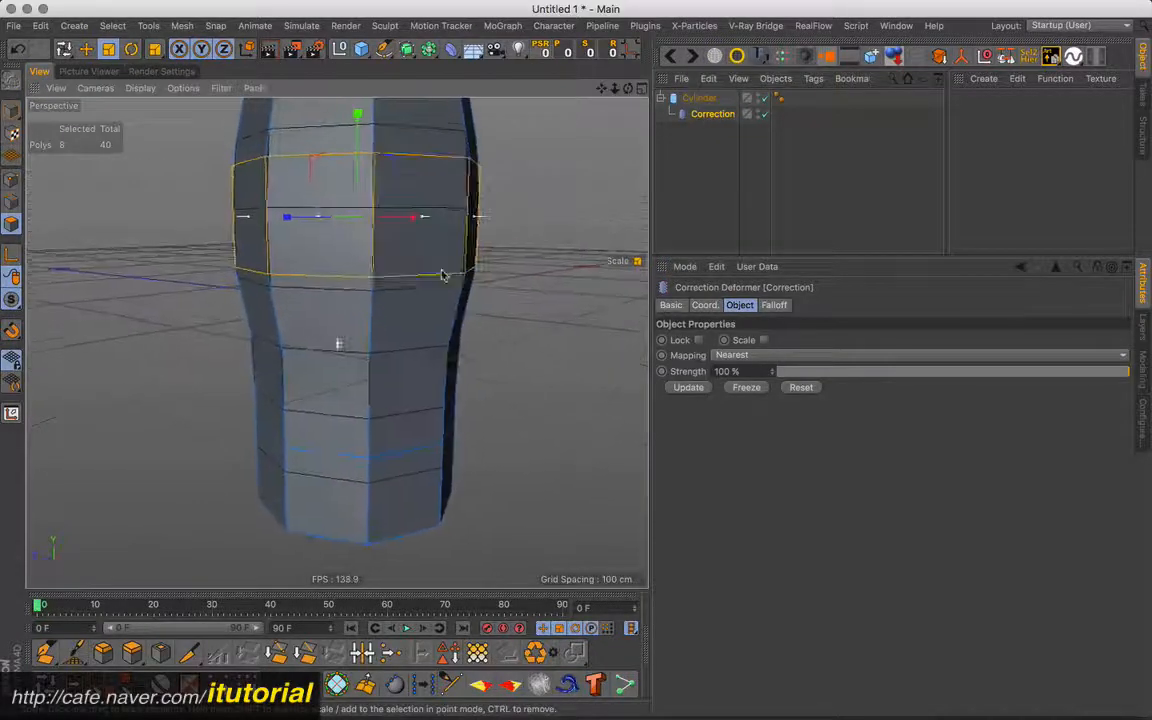
alt+drag(440, 288, 452, 282)
alt+drag(421, 225, 335, 315)
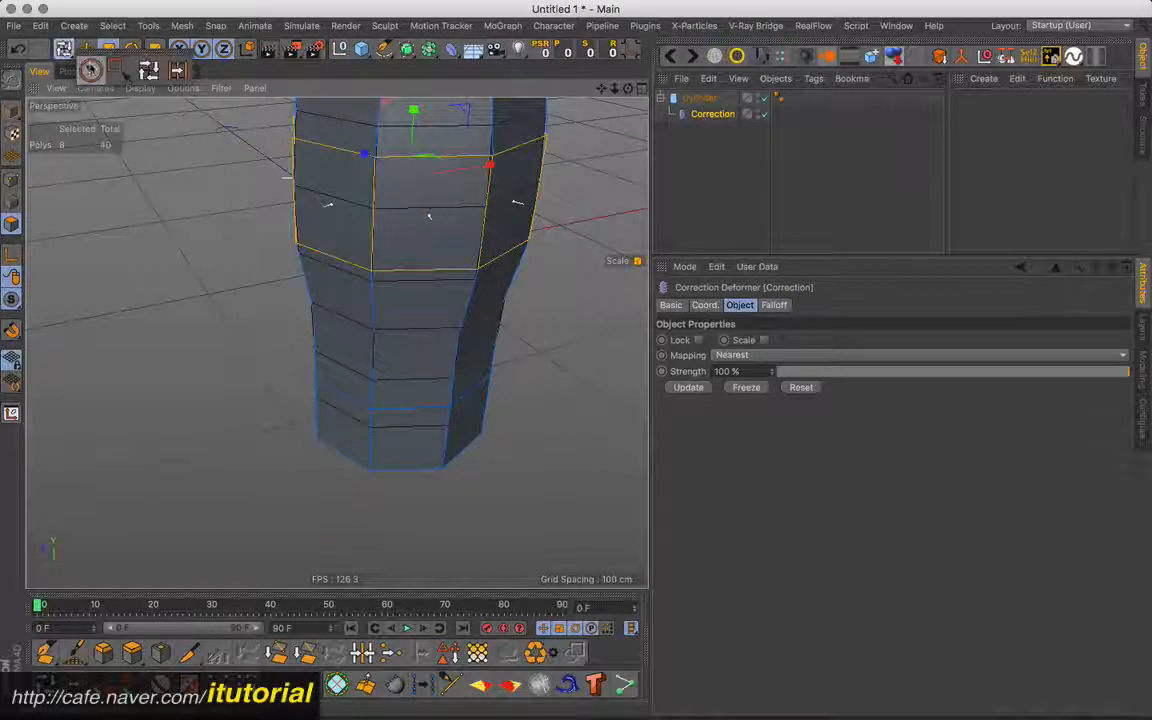
- Clear the polygon ring selection with the Live Selection tool and check the cage's polygons against the cylinder's segments
click(63, 50)
alt+drag(347, 219, 319, 207)
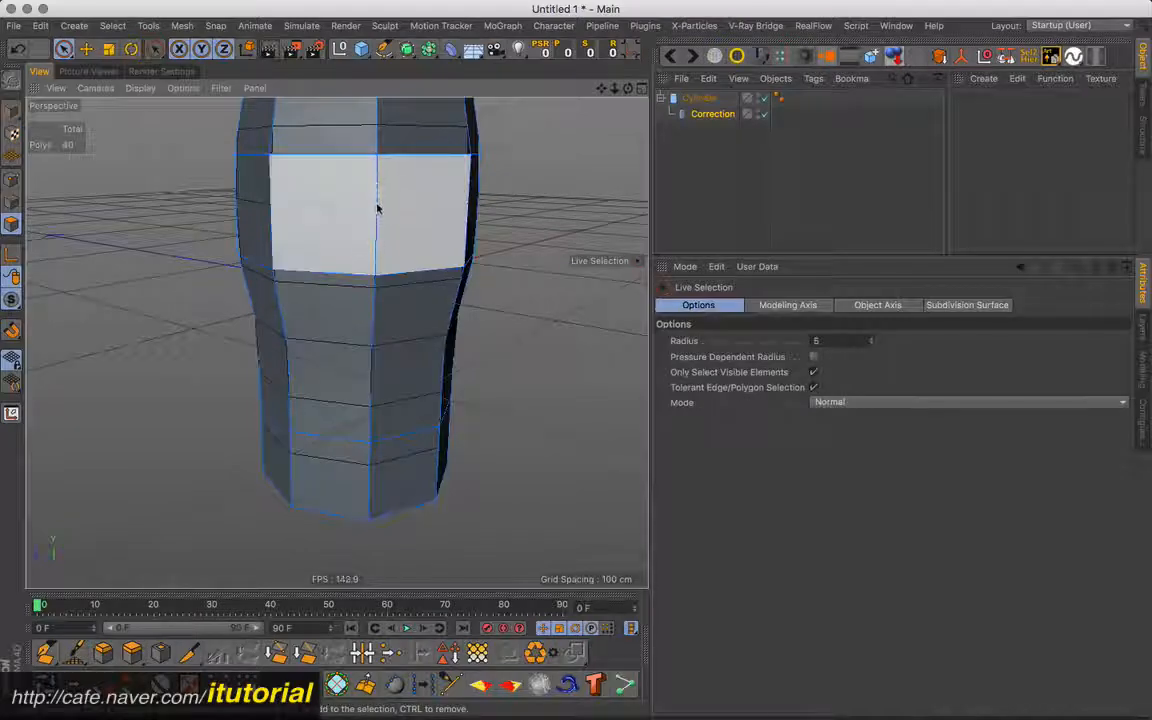
alt+drag(427, 198, 391, 237)
alt+right_drag(388, 239, 427, 247)
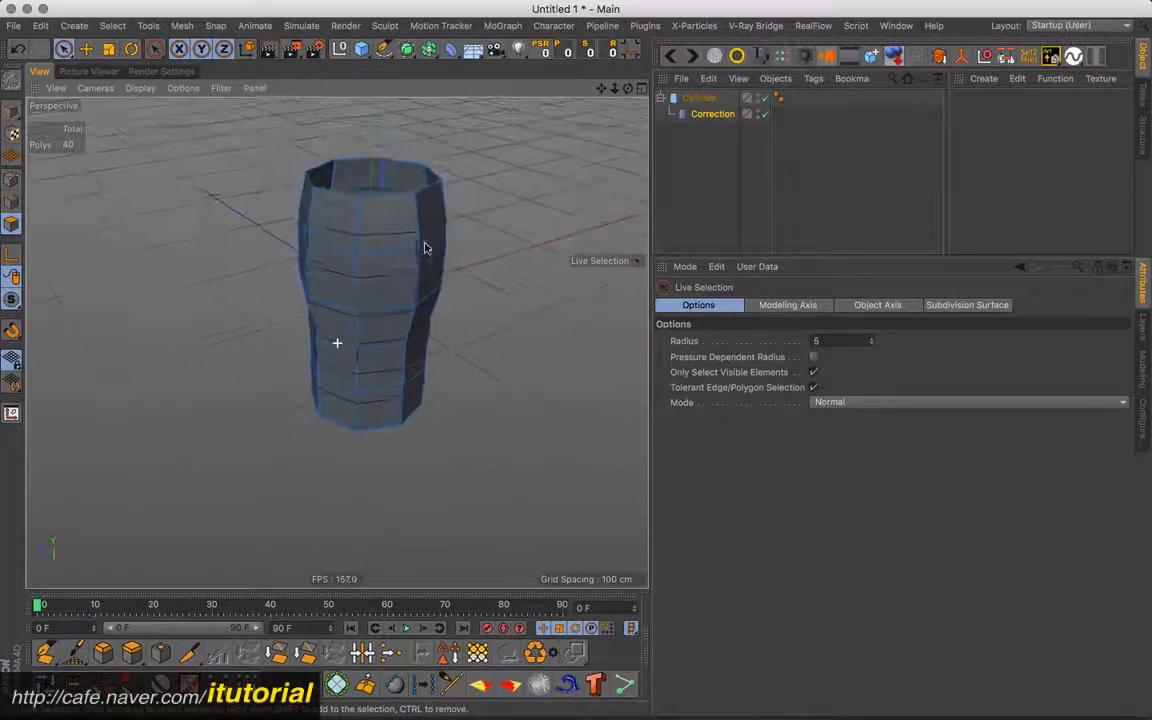
- Update the Correction deformer to match its cage to the cylinder's current segments
alt+drag(427, 247, 489, 253)
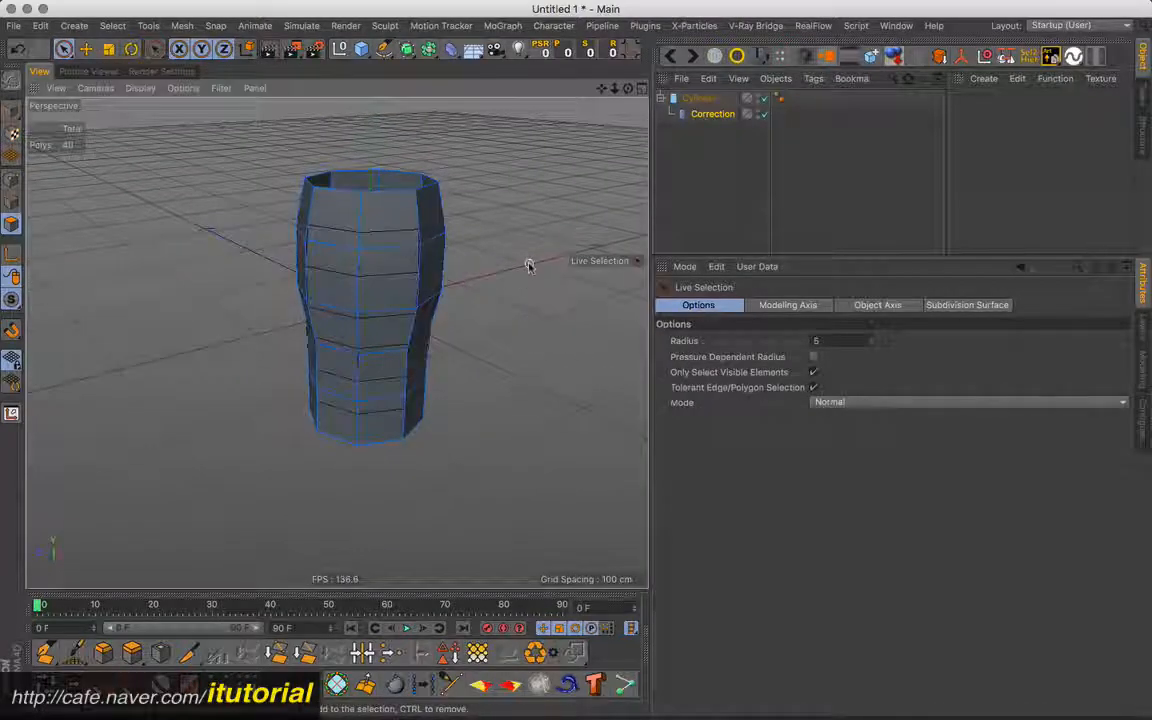
click(706, 114)
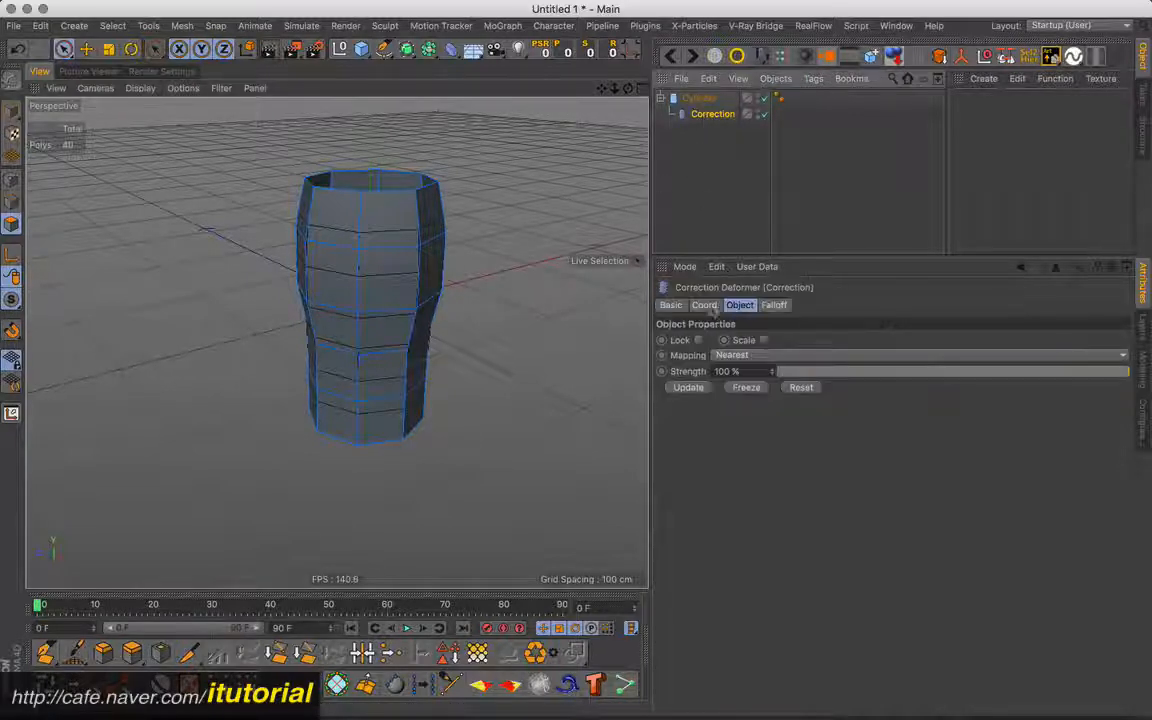
click(688, 388)
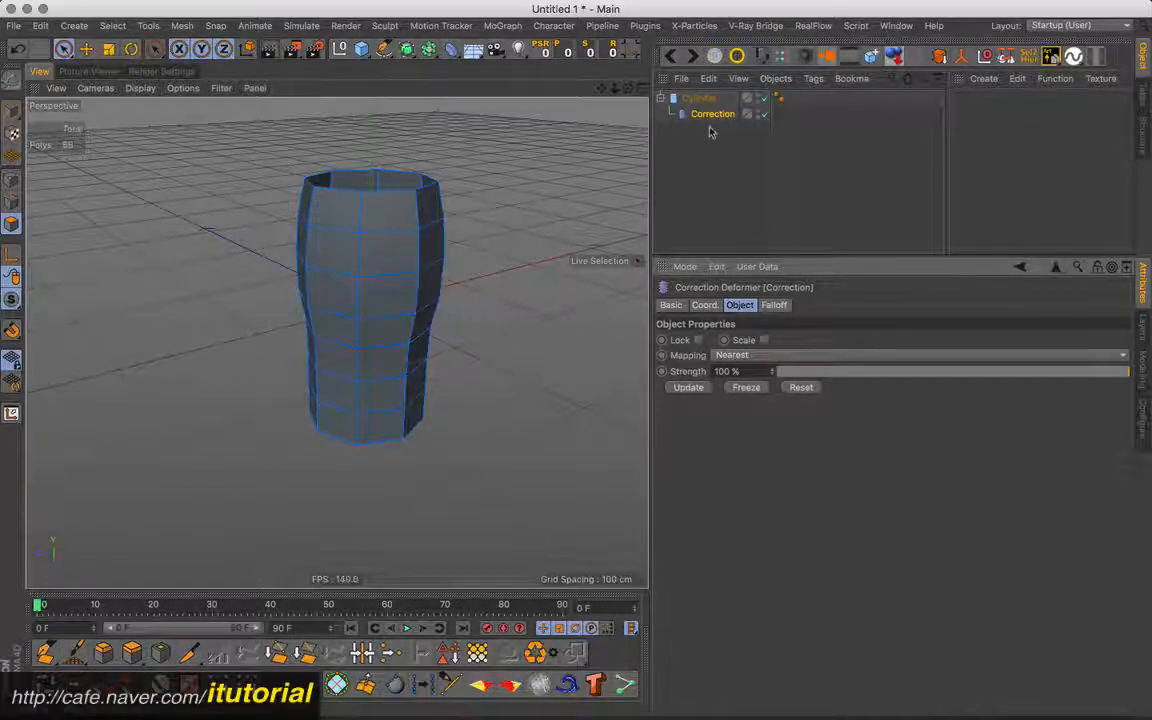
- Delete the cylinder together with its Correction deformer and add a cube to the scene
drag(709, 127, 691, 98)
key(Delete)
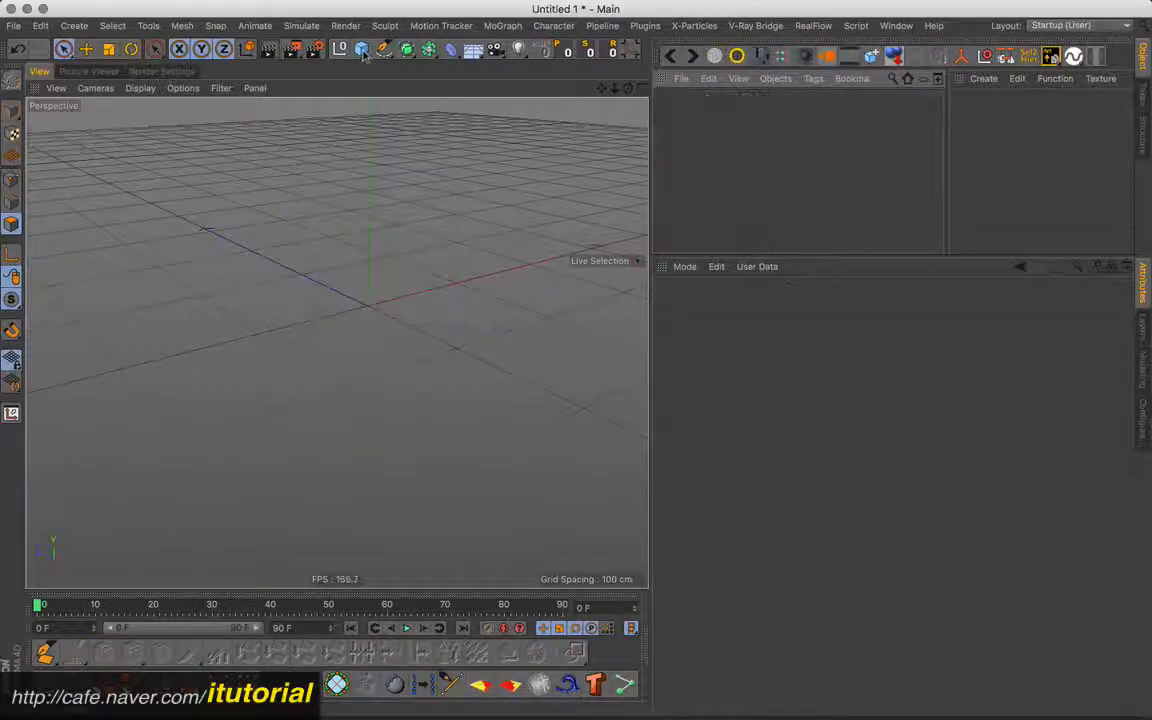
click(361, 48)
click(512, 78)
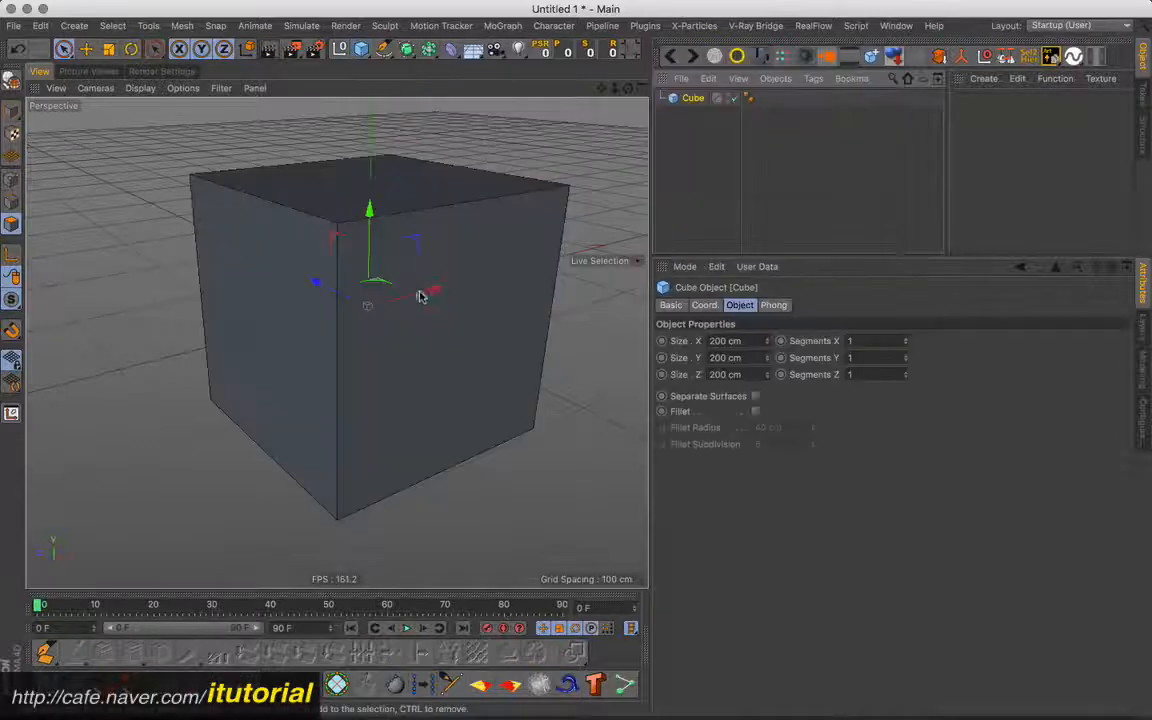
alt+drag(422, 296, 457, 311)
scroll(452, 312, down, 3)
alt+middle_drag(457, 311, 447, 330)
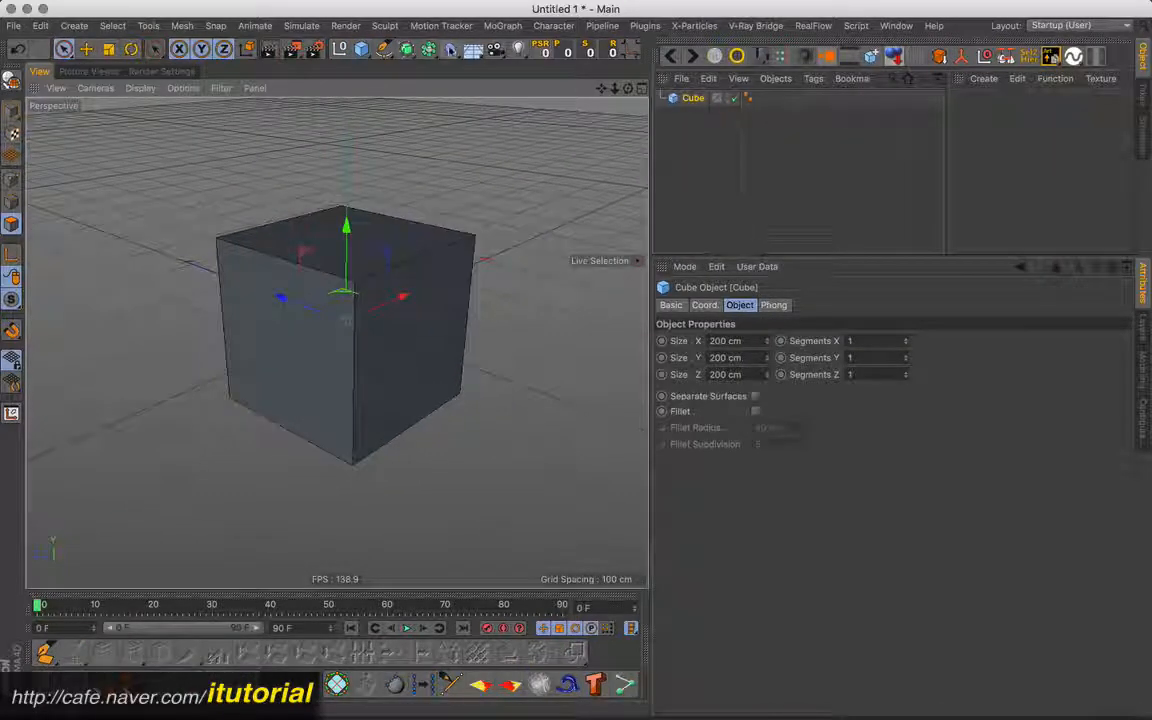
- Add a Correction deformer as a child of the cube and switch to editing its cage points
click(406, 48)
click(492, 153)
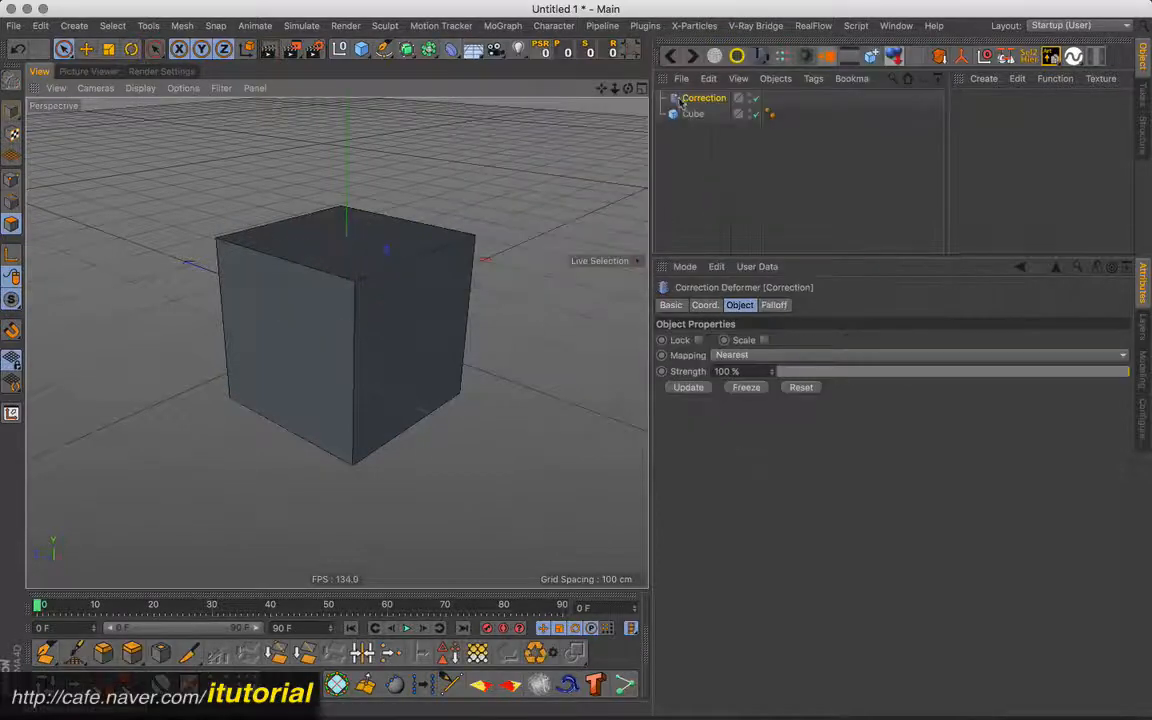
drag(680, 101, 693, 115)
mouse_move(437, 309)
alt+mouse_down()
mouse_move(459, 291)
mouse_move(477, 300)
alt+mouse_up()
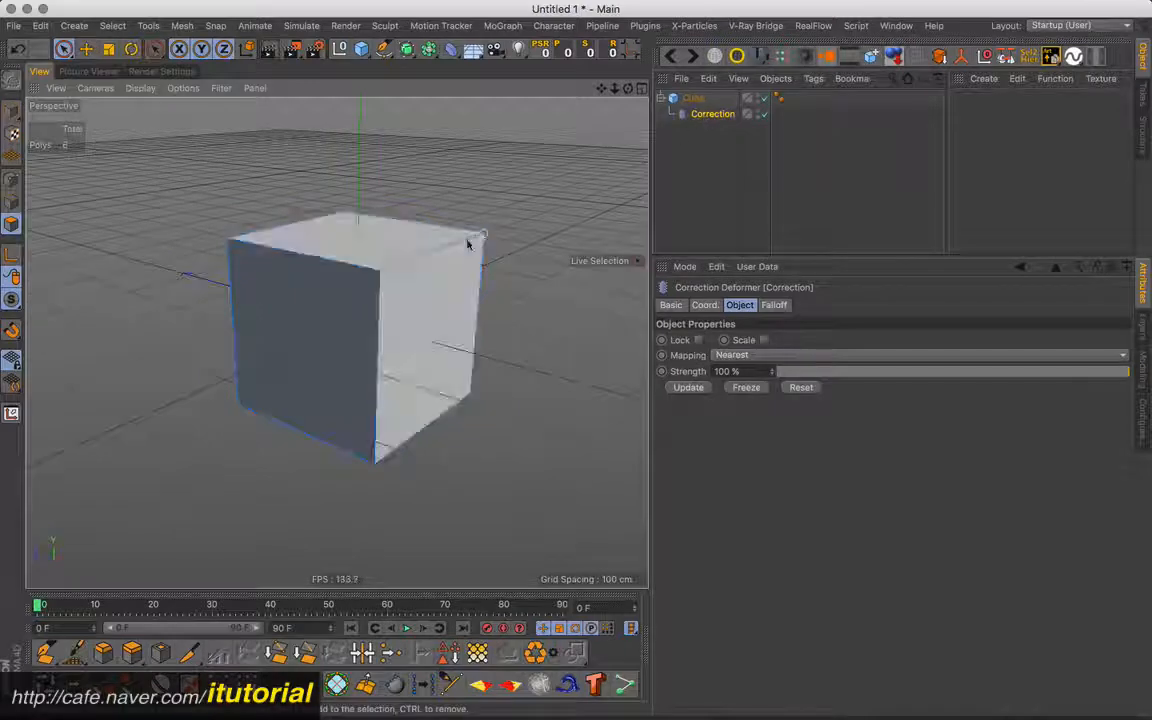
click(12, 182)
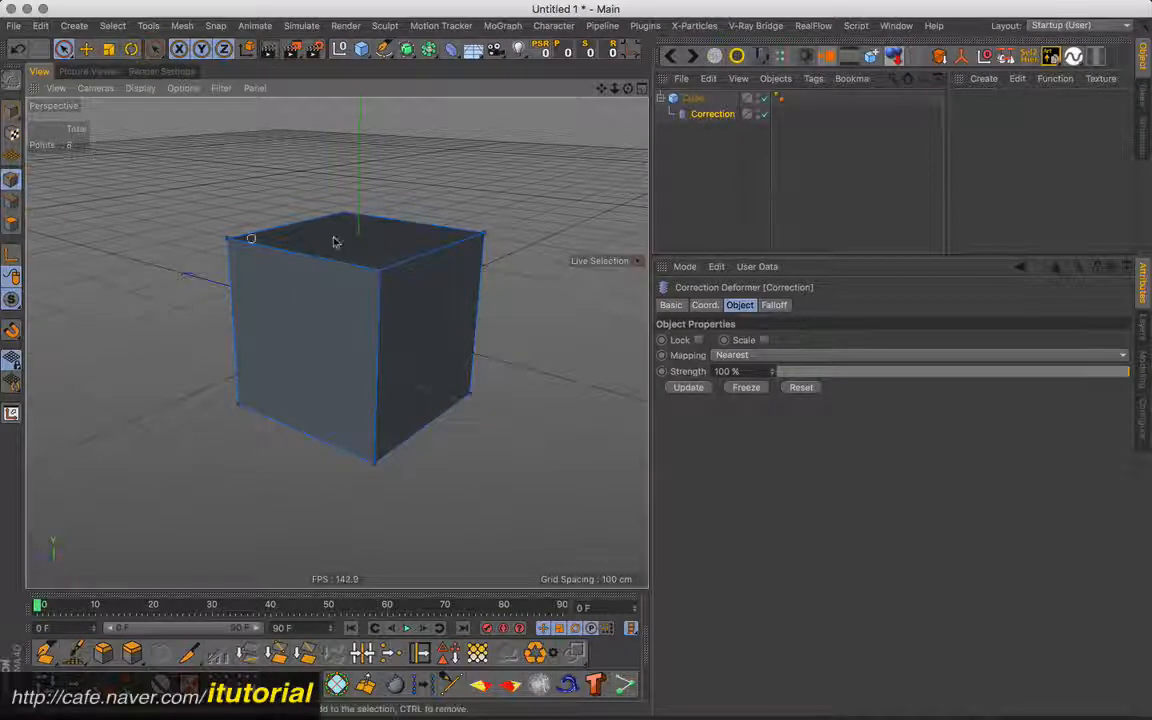
- Set the cube's segments to 2 in X, Y and Z, checking the Correction deformer's cage along the way
click(692, 98)
click(906, 354)
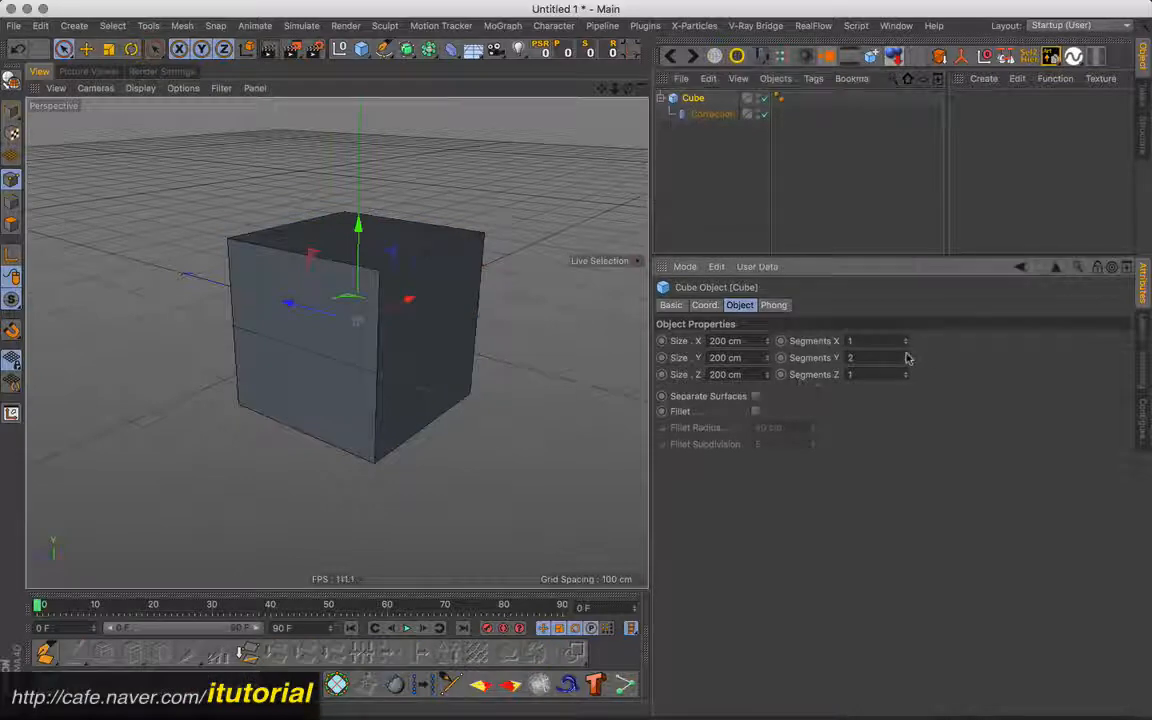
click(710, 113)
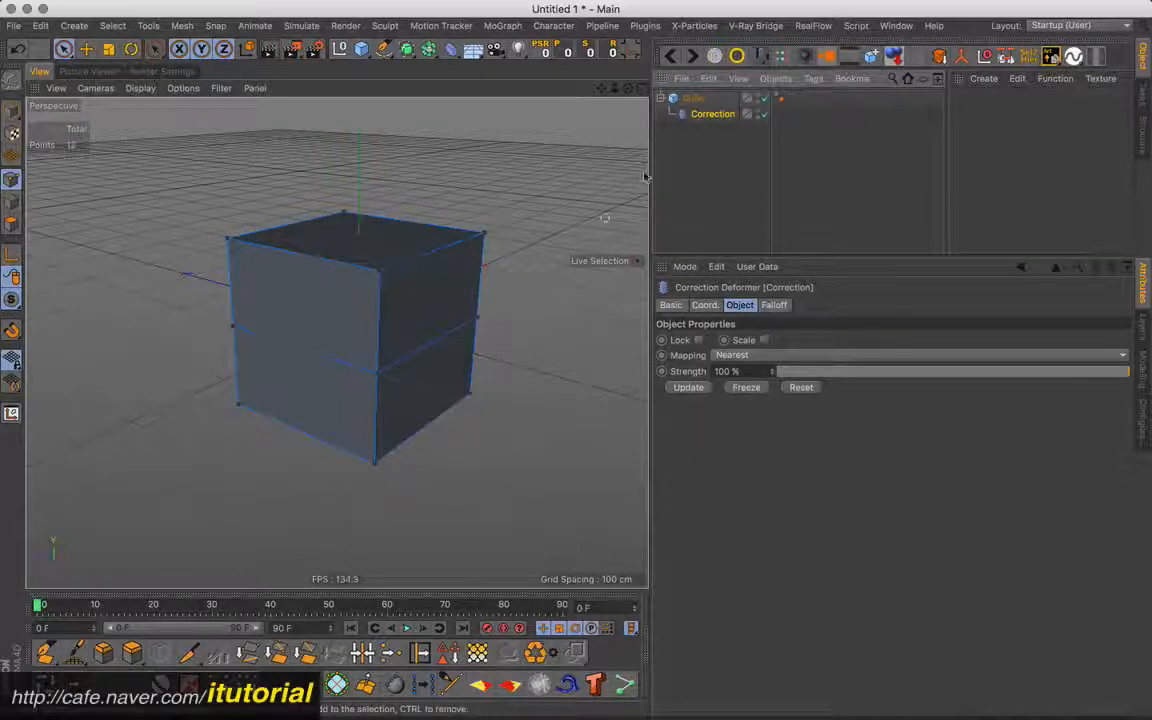
click(445, 270)
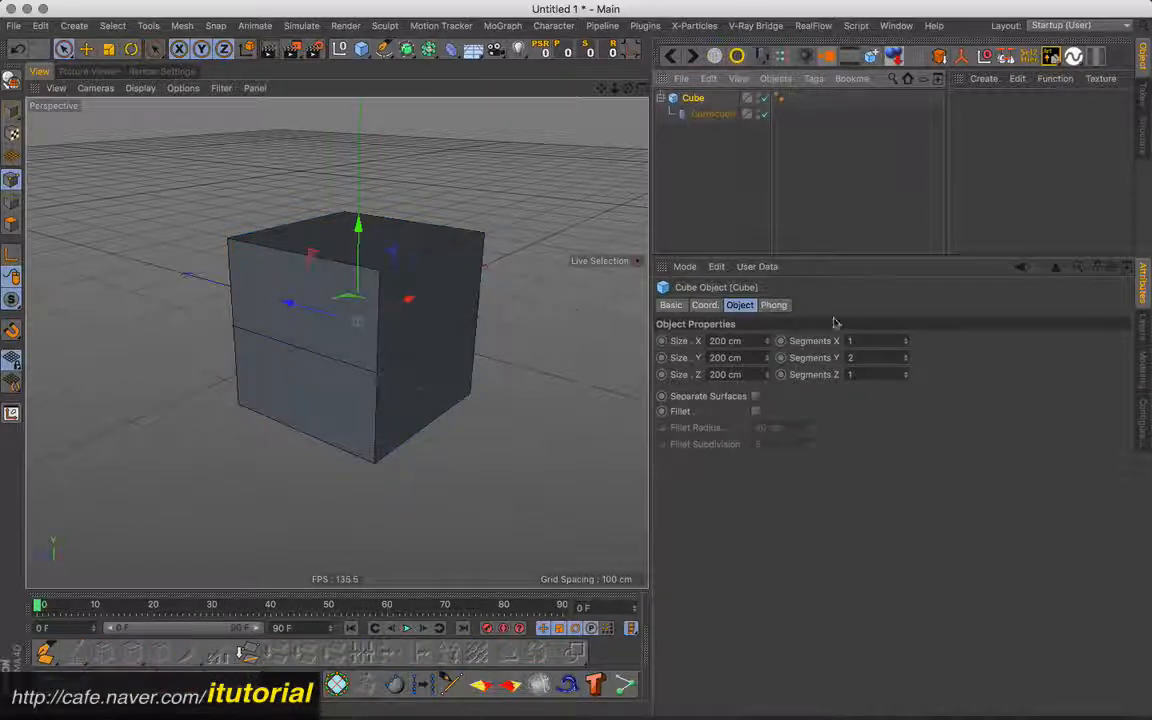
click(906, 341)
click(906, 373)
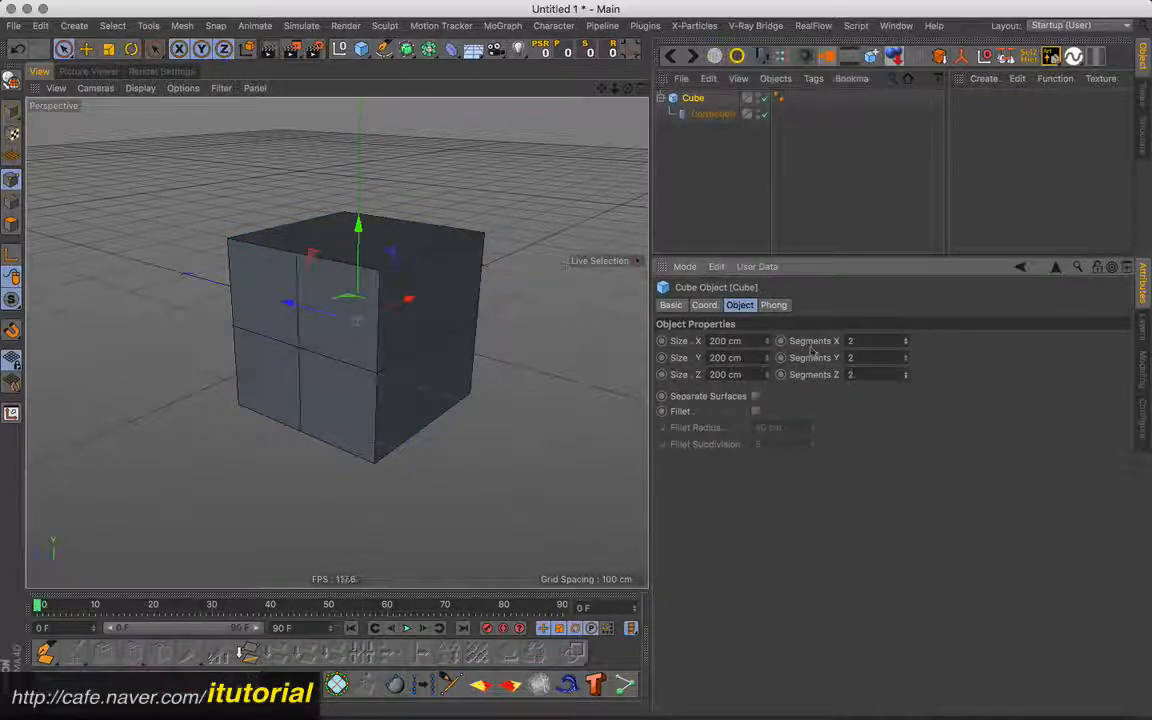
- Pull the Correction cage point at the centre of the cube's front face outward along the X axis
click(703, 116)
alt+drag(548, 257, 447, 301)
click(309, 320)
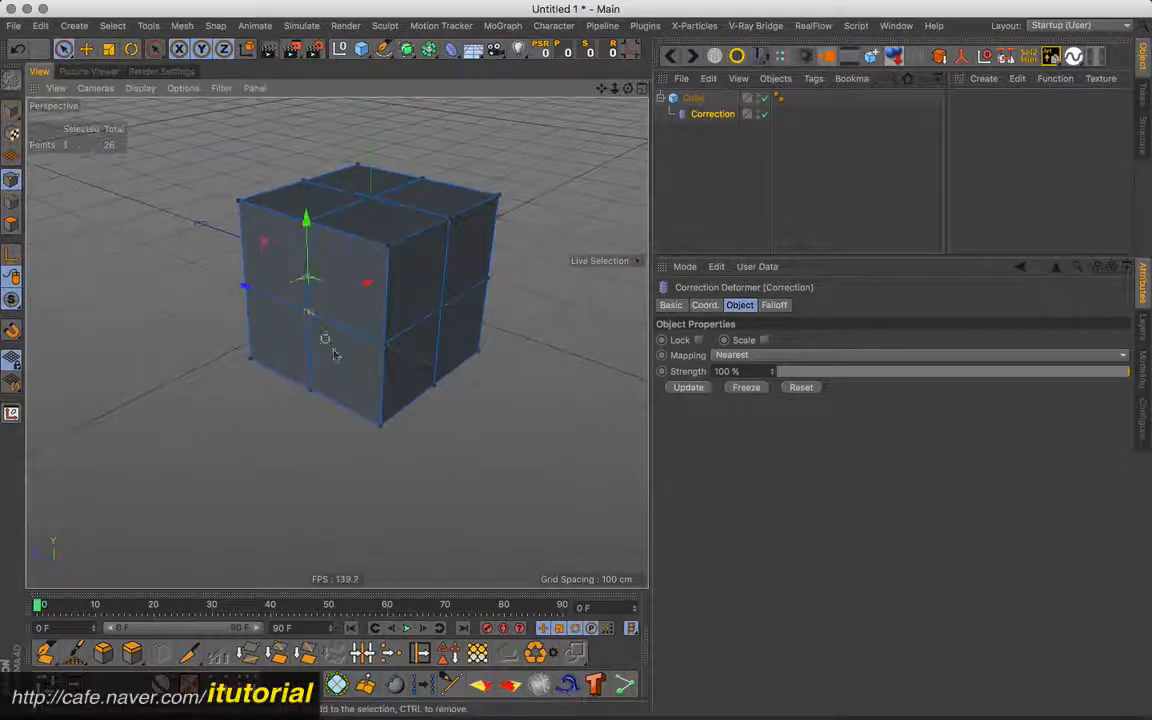
drag(368, 288, 262, 358)
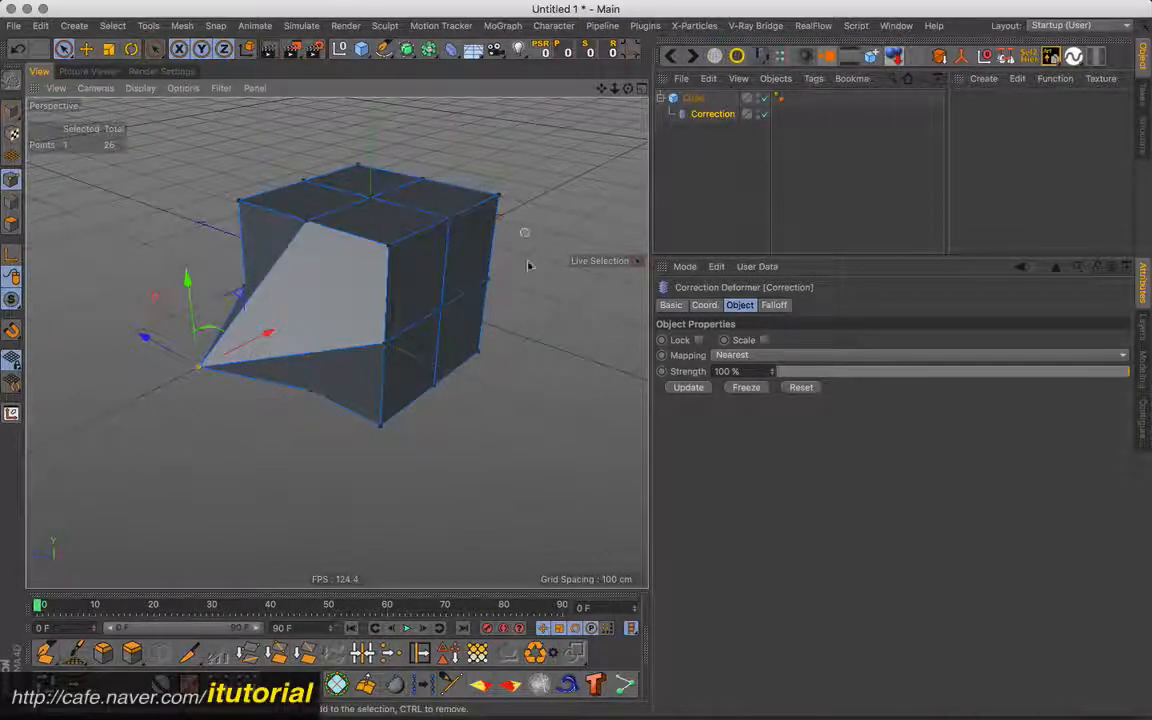
- Set the cube's segments to 3 in X, Y and Z
click(693, 97)
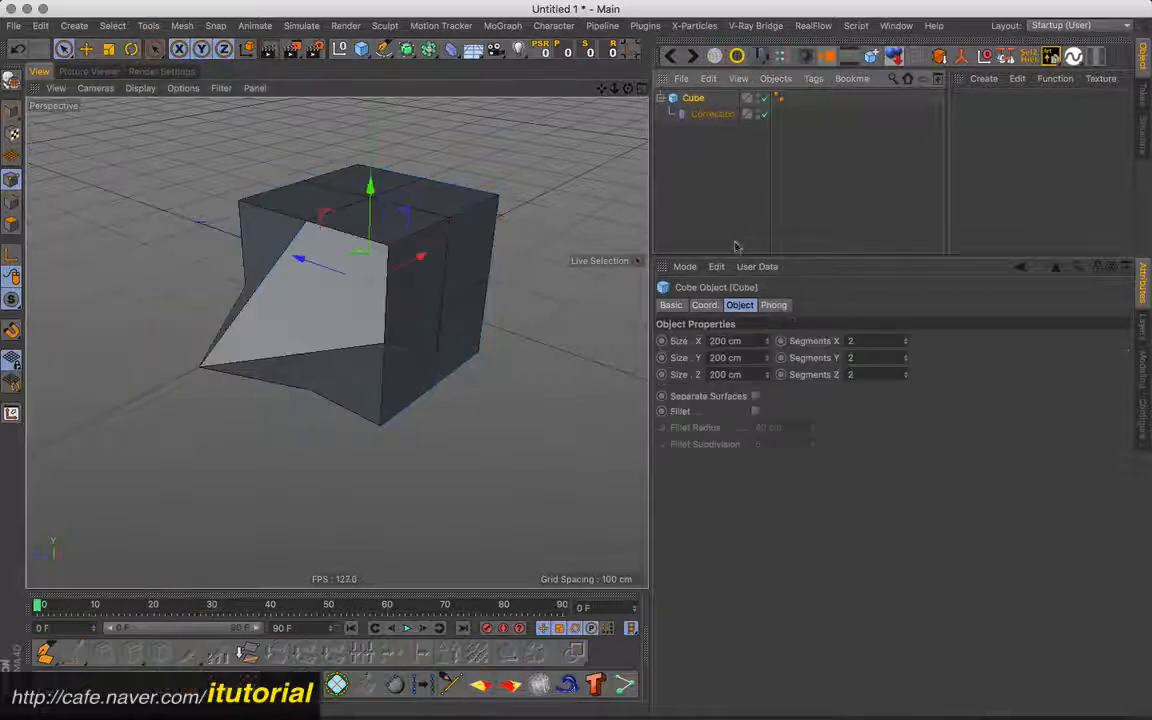
click(906, 338)
click(906, 356)
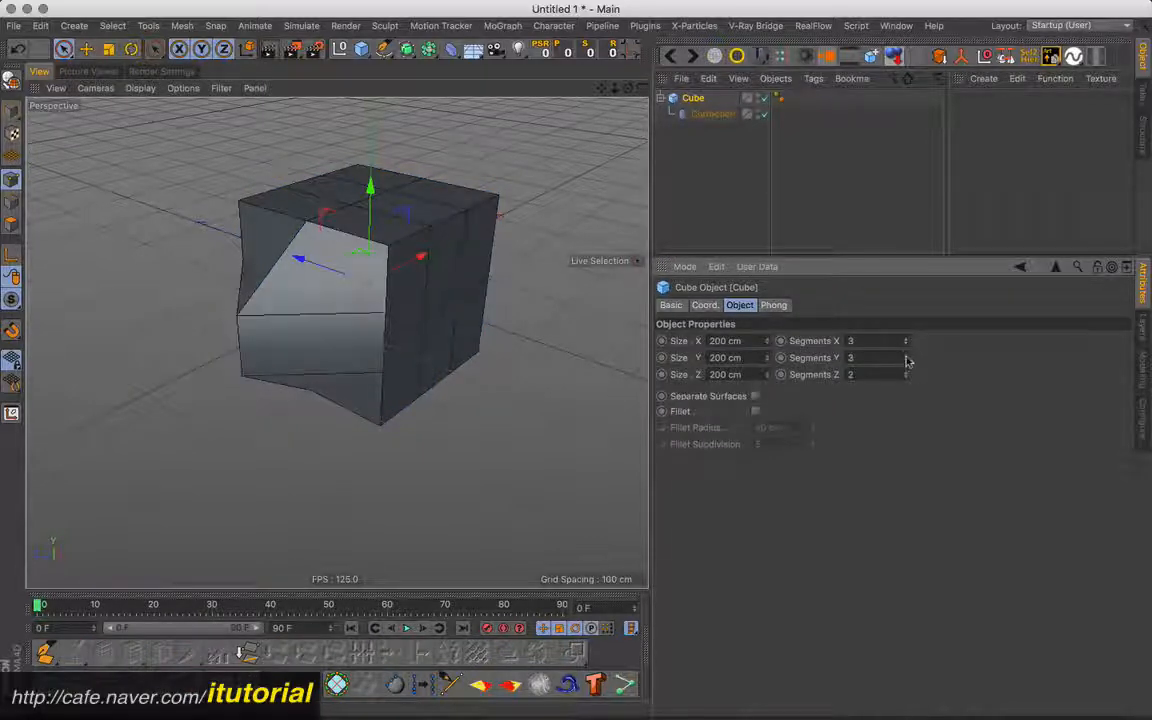
click(906, 372)
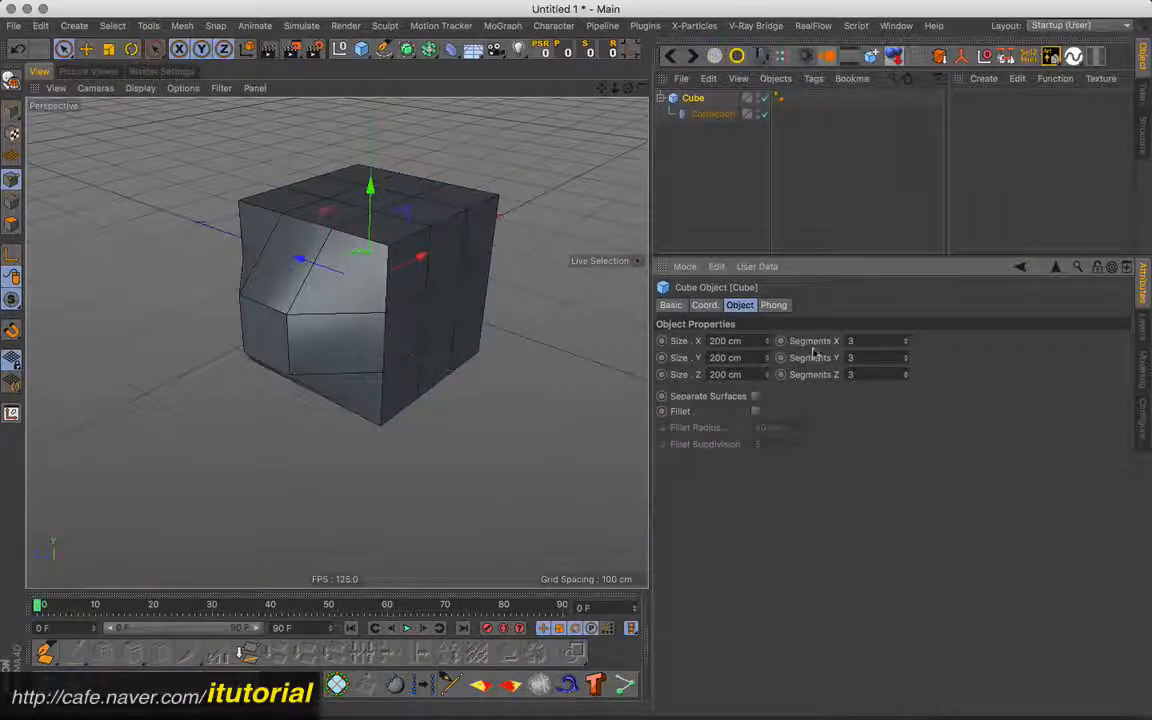
- Update the Correction deformer to the cube's current segments and reset its point deformation
click(720, 114)
alt+drag(380, 298, 434, 309)
click(685, 390)
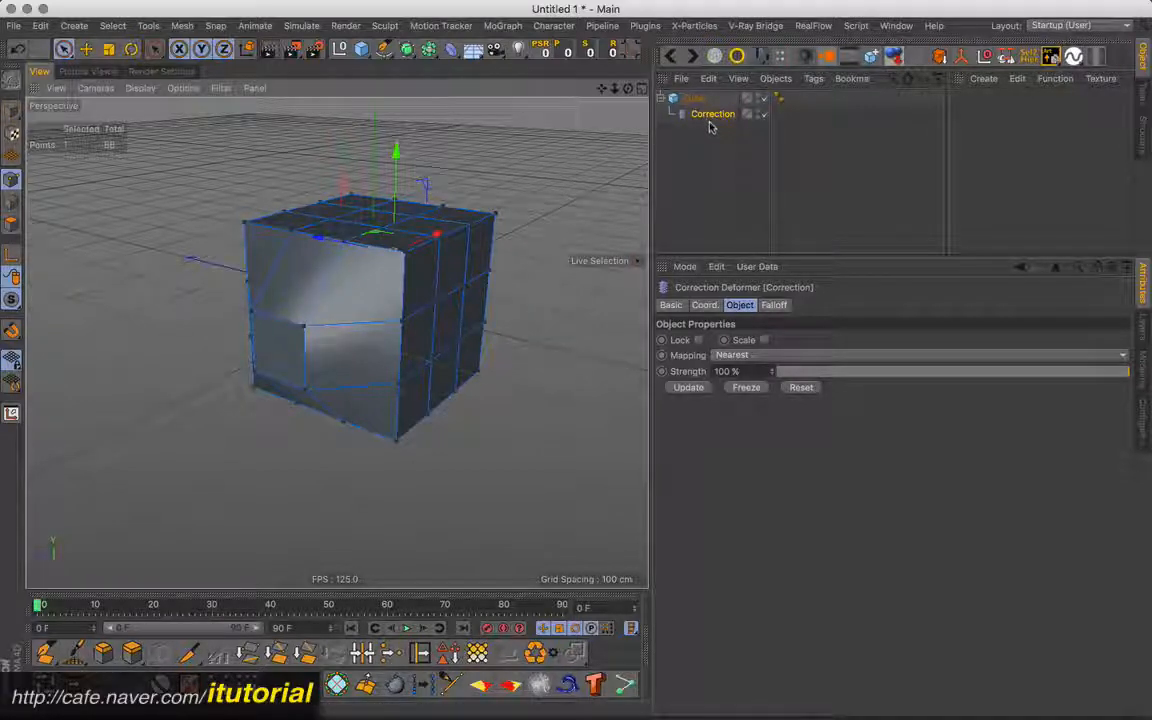
click(801, 388)
mouse_move(404, 252)
alt+mouse_down()
mouse_move(388, 316)
mouse_move(458, 216)
mouse_move(400, 200)
mouse_move(290, 198)
mouse_move(401, 255)
alt+mouse_up()
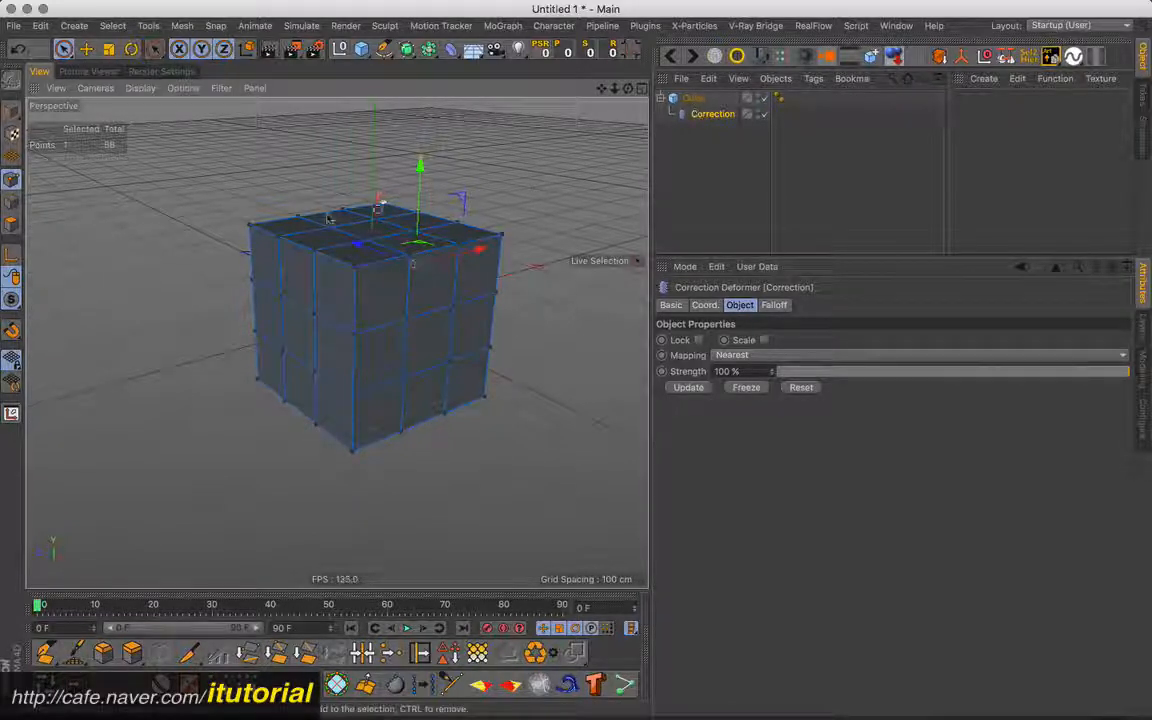
- Examine the Correction cage in polygon, edge and point modes and compare it with the parametric cube
click(12, 222)
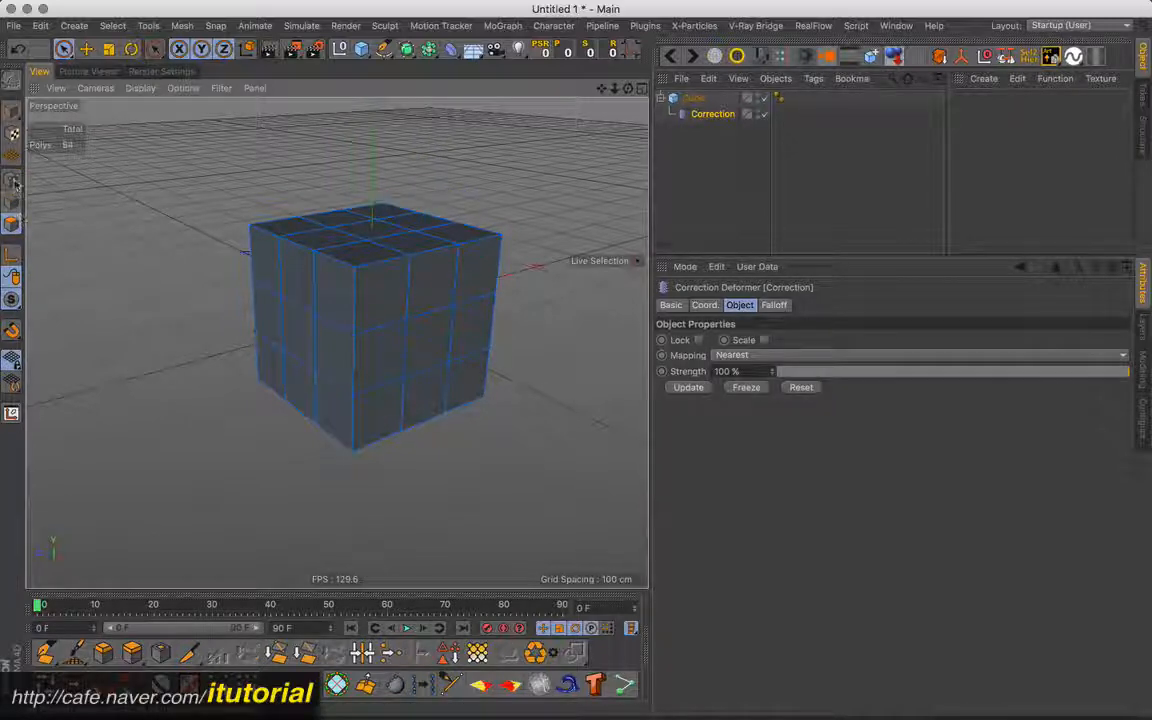
click(13, 179)
click(13, 221)
click(12, 198)
click(12, 179)
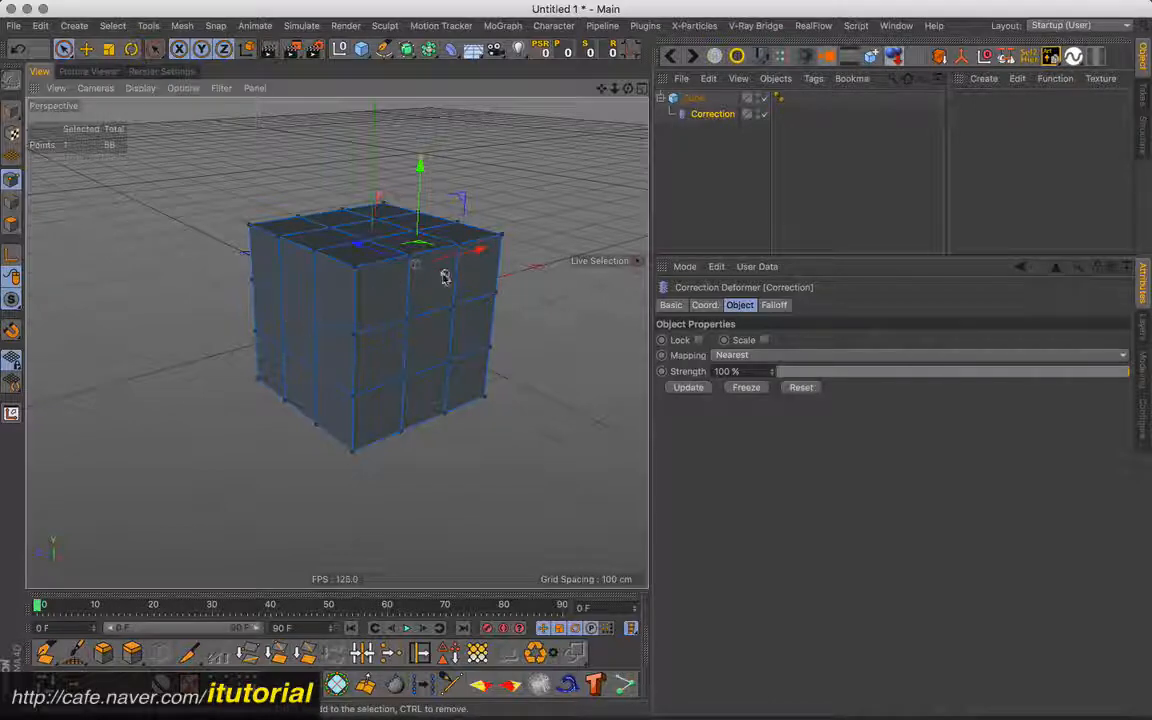
click(689, 135)
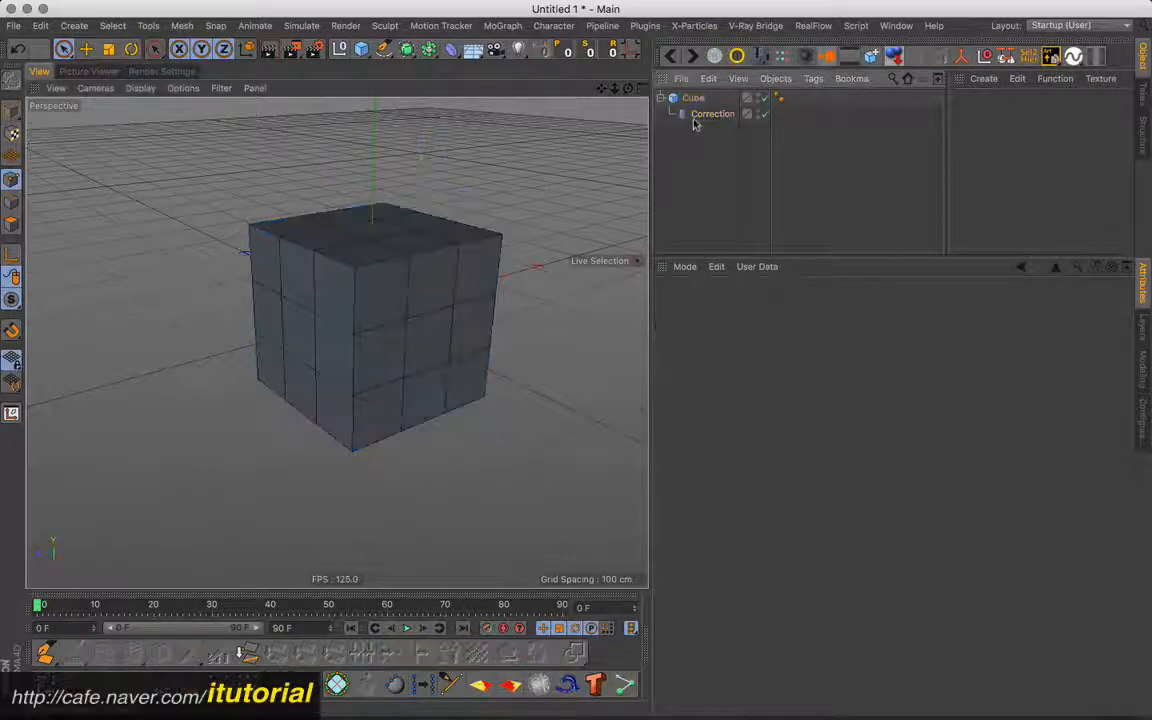
click(695, 116)
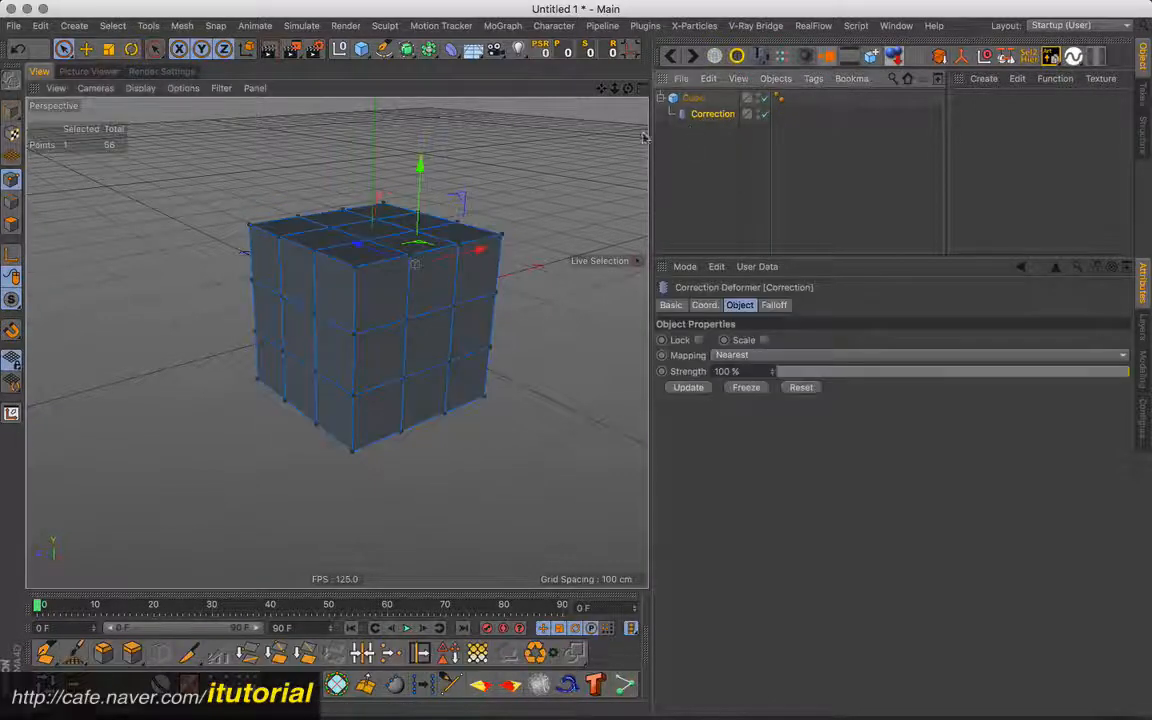
click(692, 99)
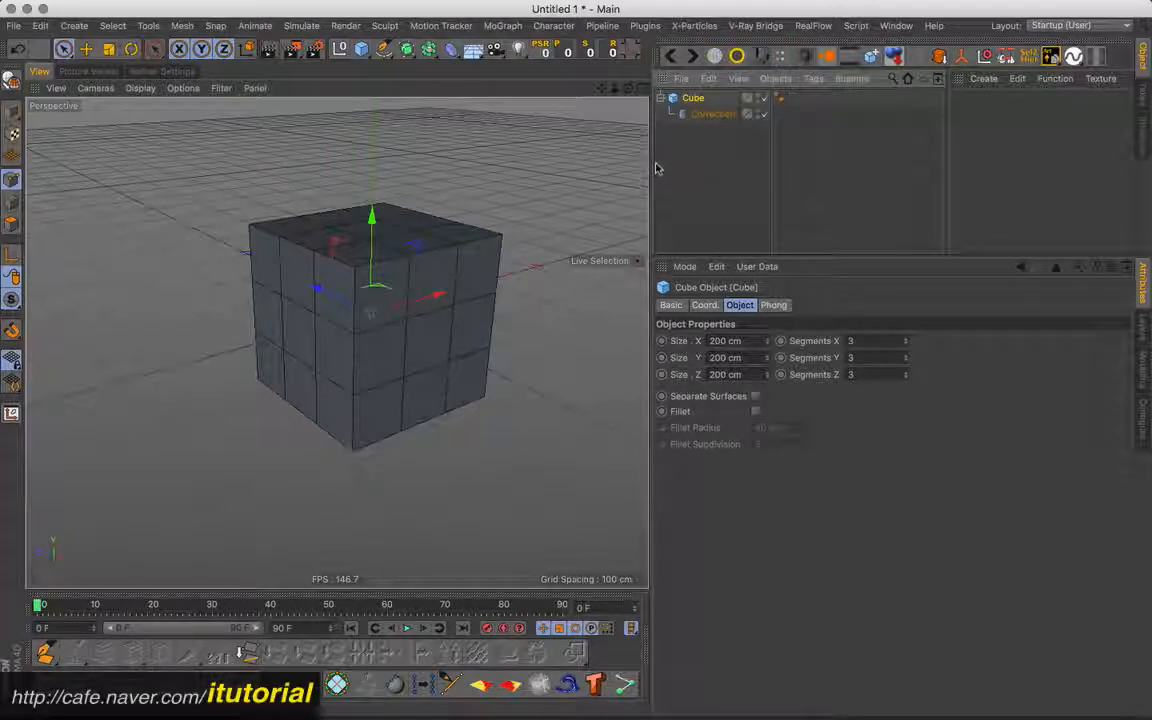
click(710, 114)
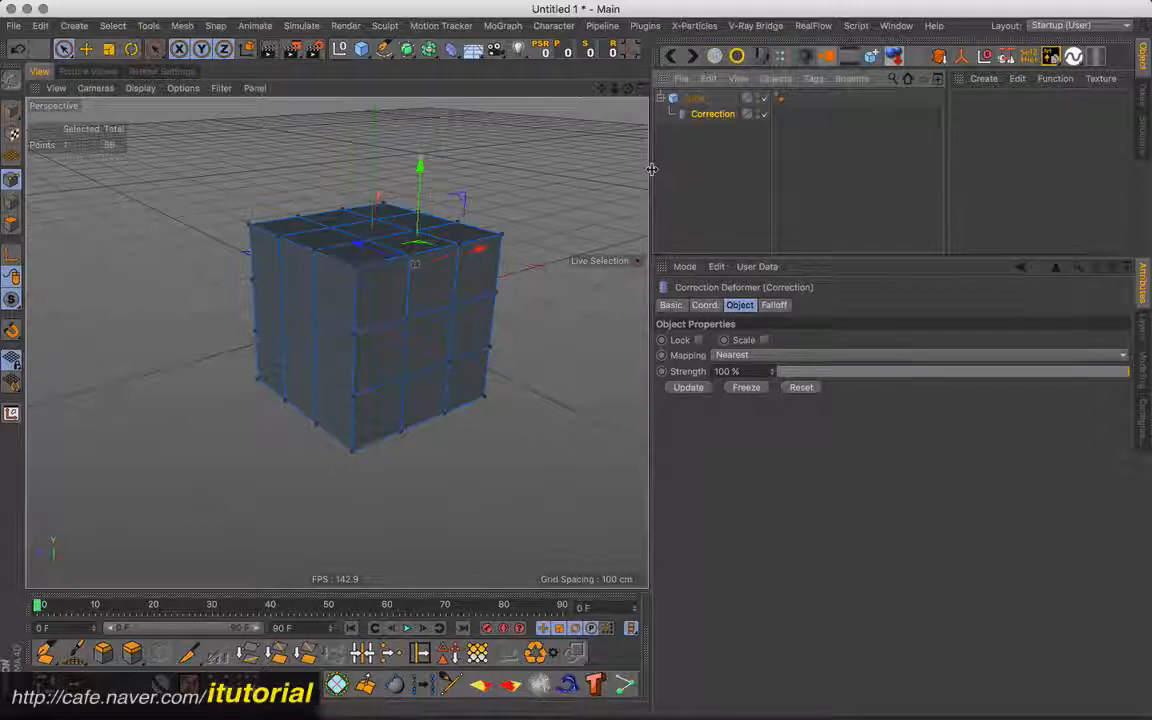
- Delete the cube together with its Correction deformer and add a cylinder to the scene
drag(706, 126, 687, 97)
key(Delete)
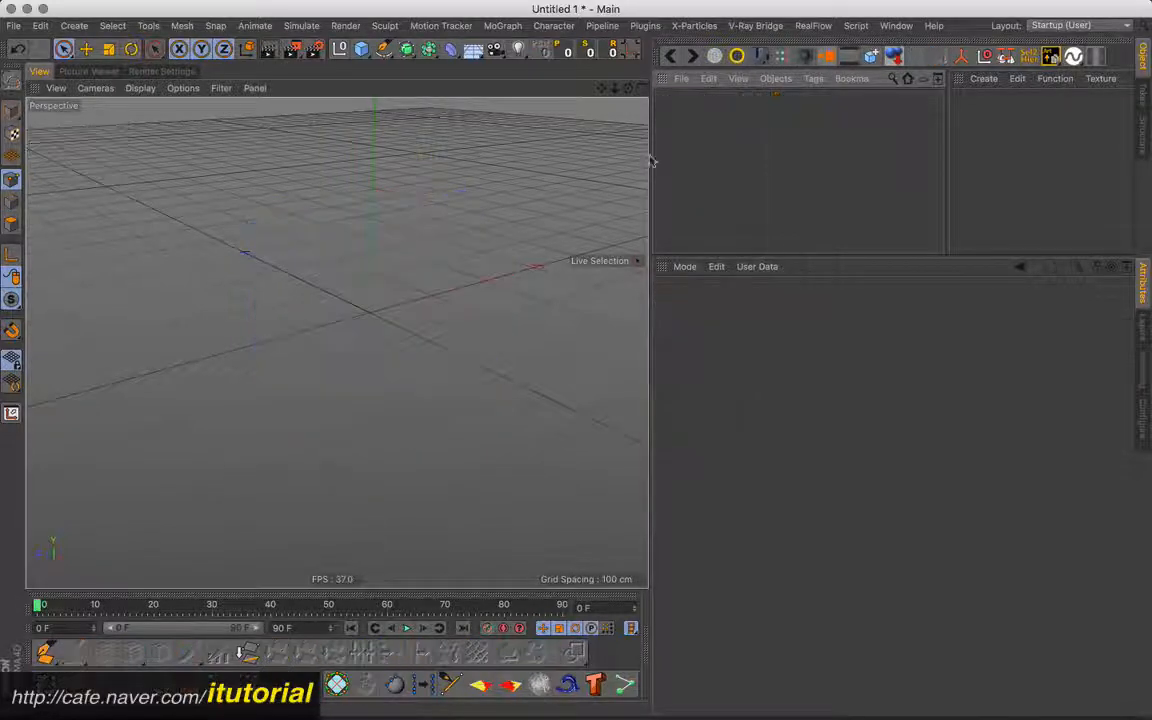
drag(370, 58, 790, 66)
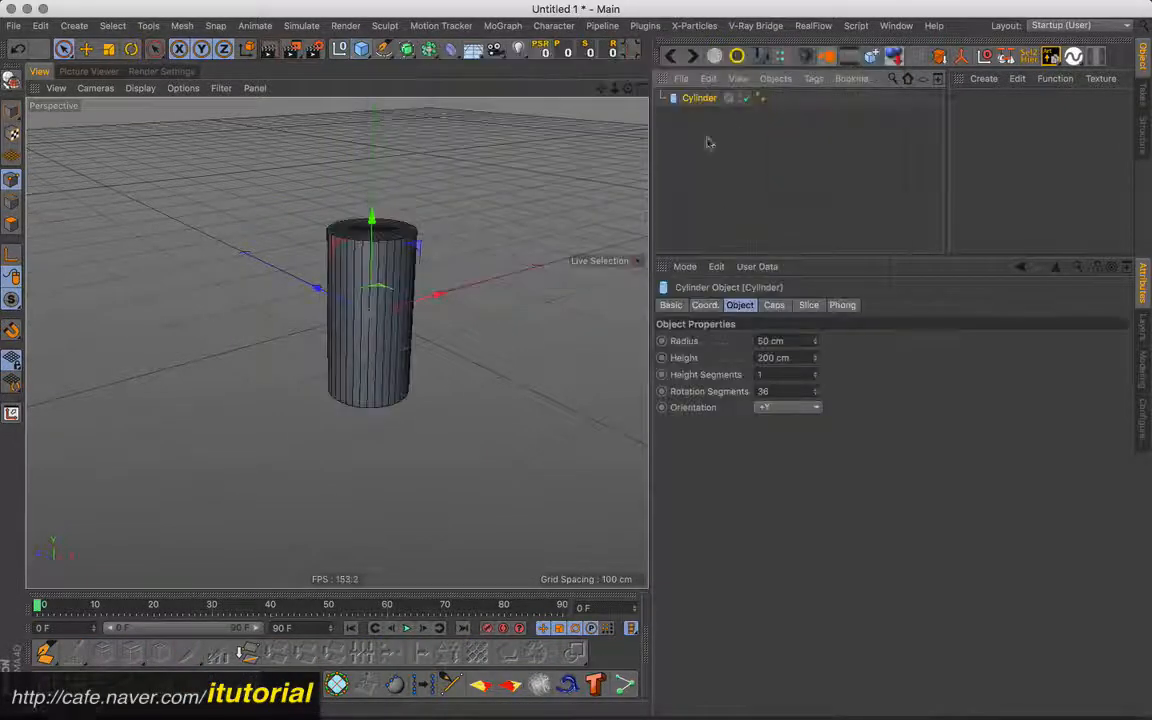
- Remove the cylinder's caps and set it to 6 height segments and 8 rotation segments
click(775, 305)
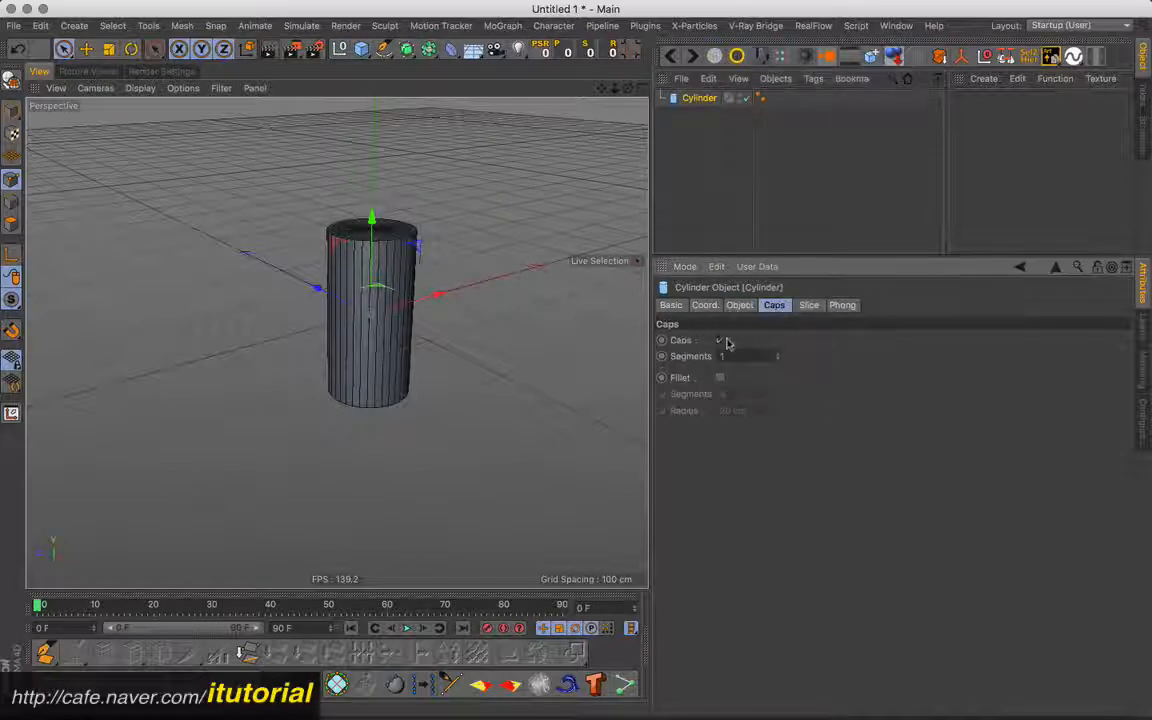
click(739, 305)
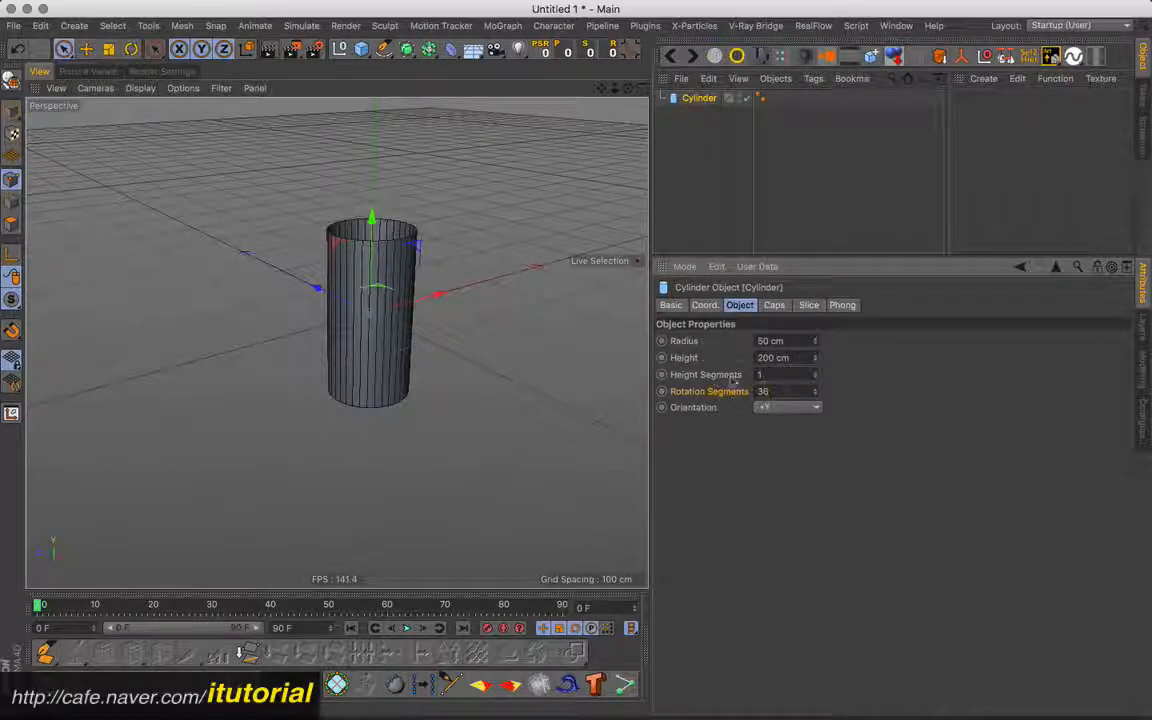
drag(785, 391, 740, 397)
key(Return)
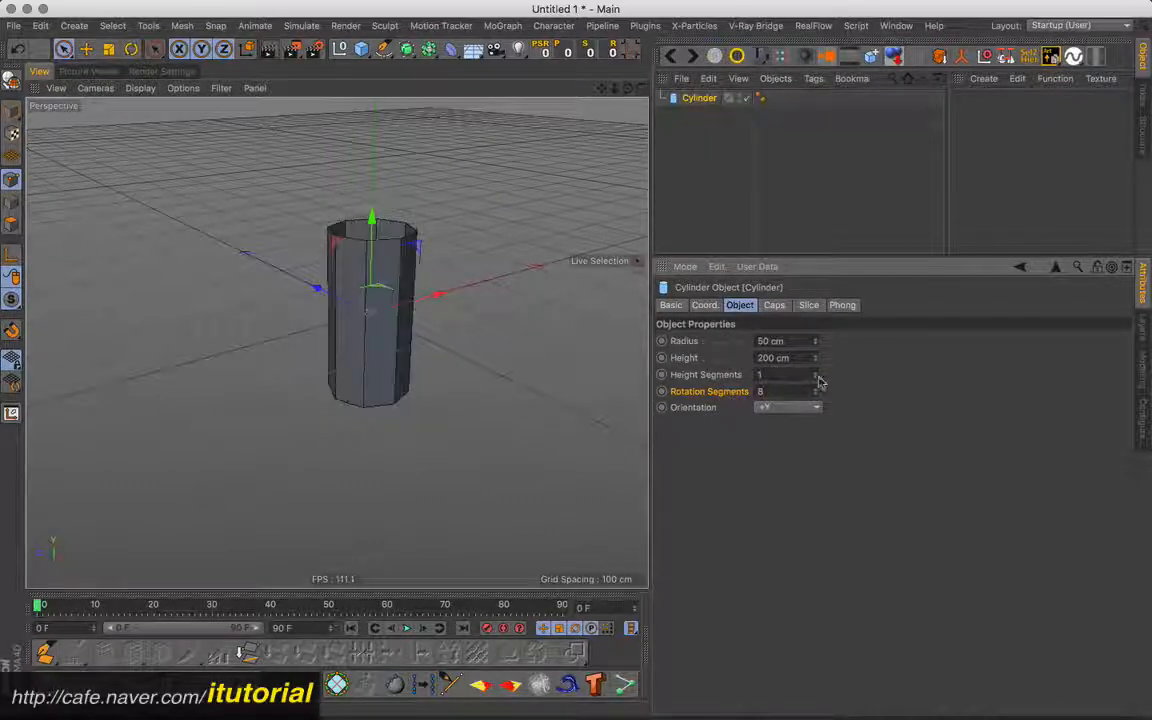
drag(817, 373, 817, 364)
alt+drag(355, 322, 440, 318)
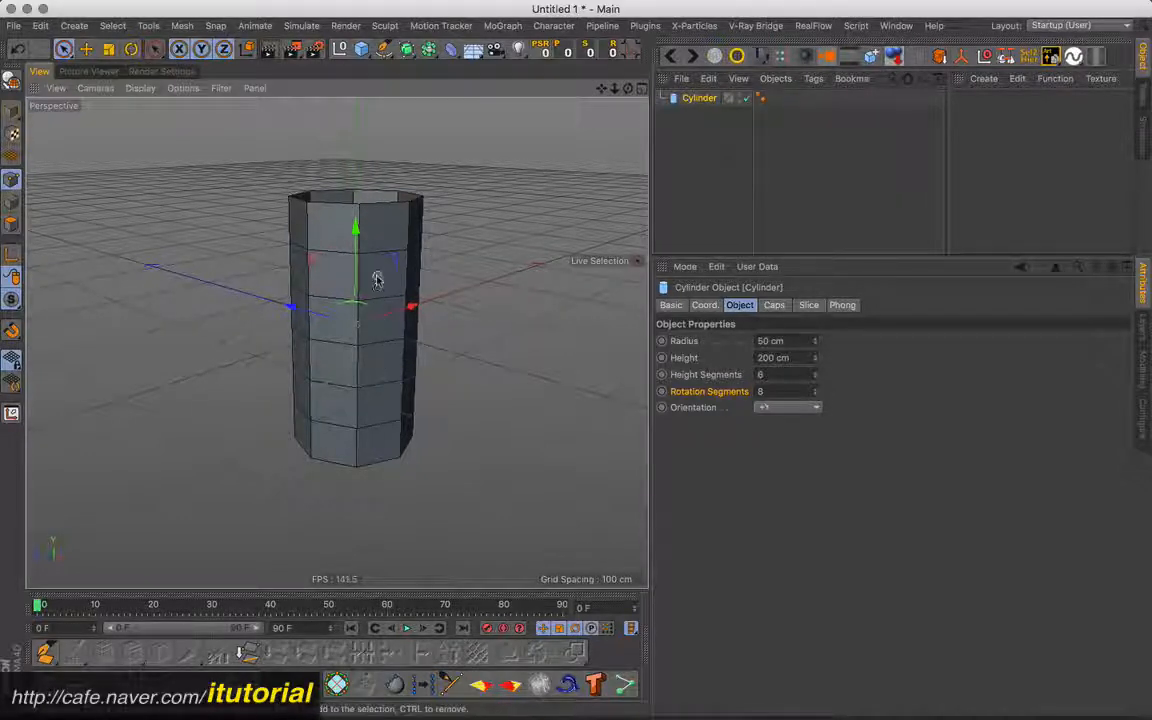
- Convert the cylinder into an editable polygon object
click(695, 108)
click(694, 100)
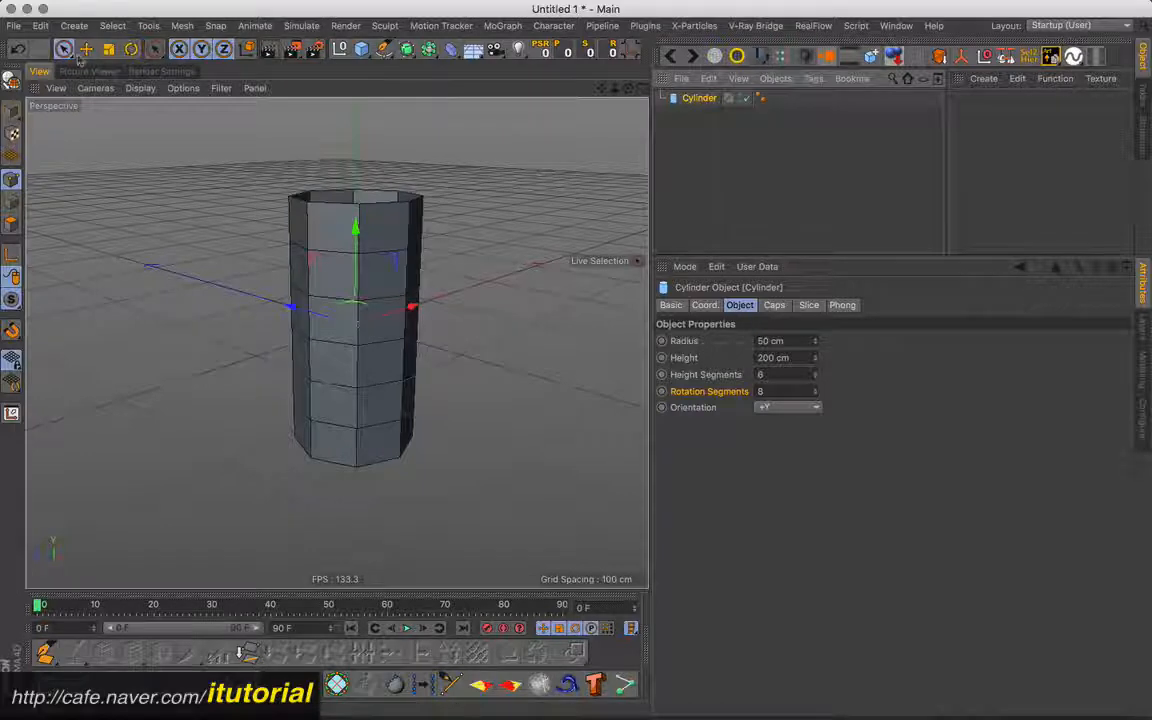
click(13, 79)
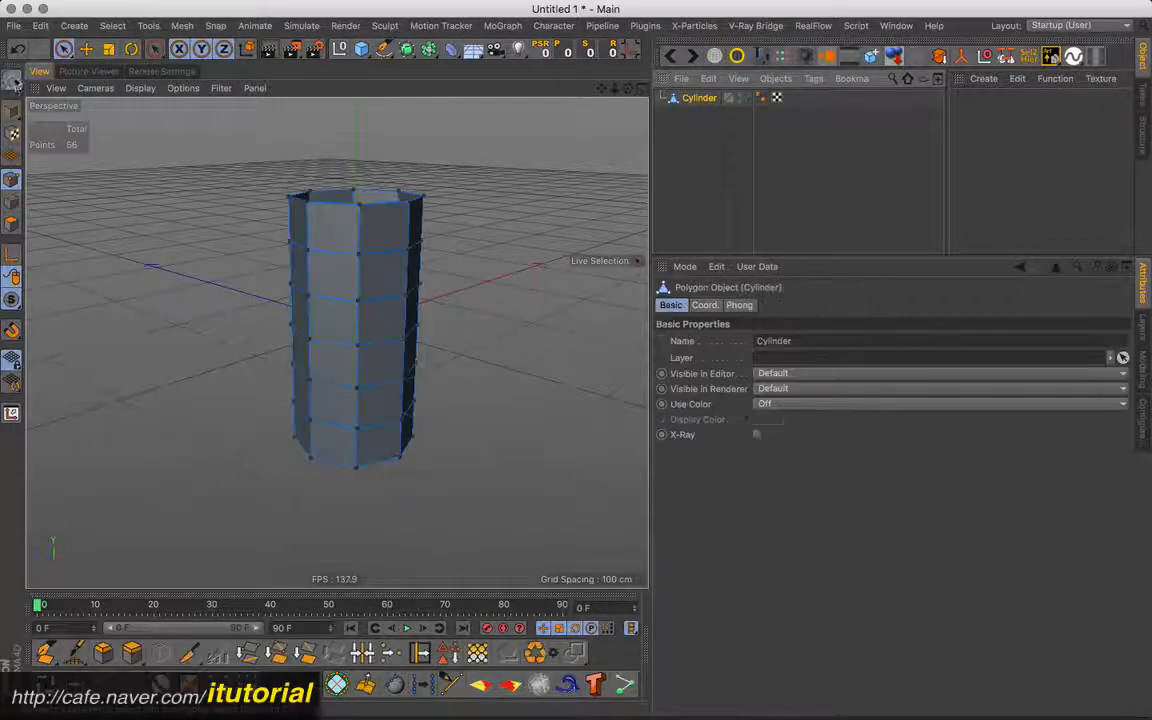
- Loop-select the second polygon ring from the cylinder's upper end and store it as a selection tag
click(11, 224)
key(u)
key(l)
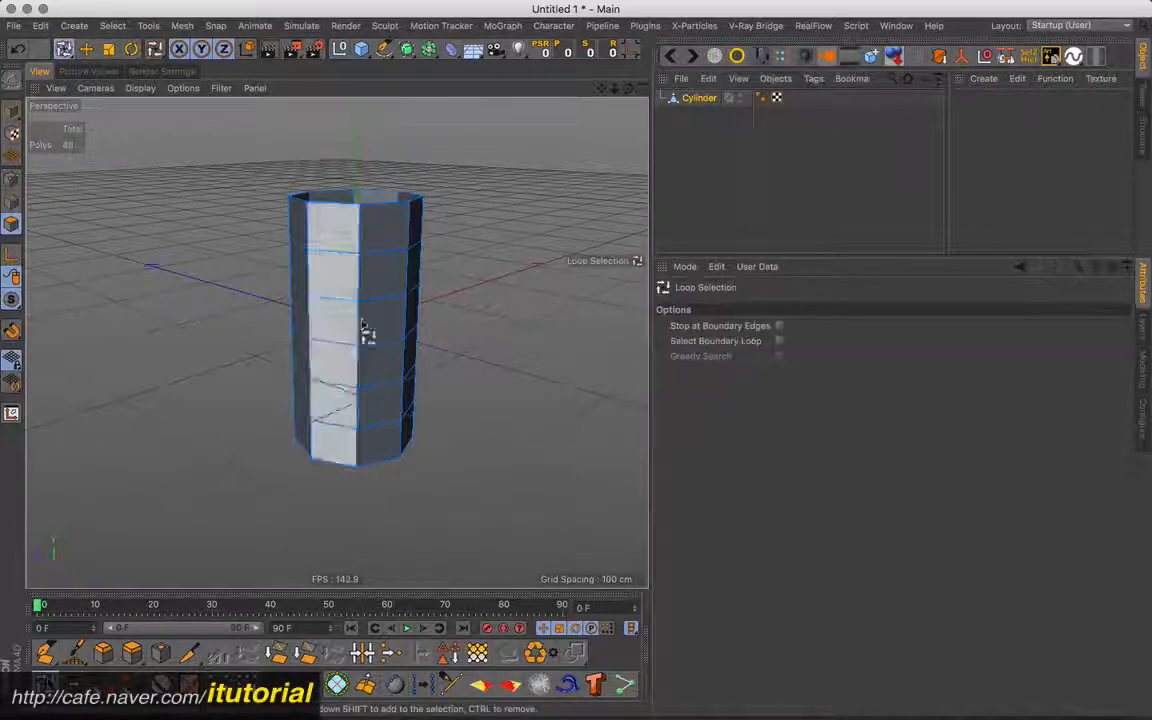
click(355, 272)
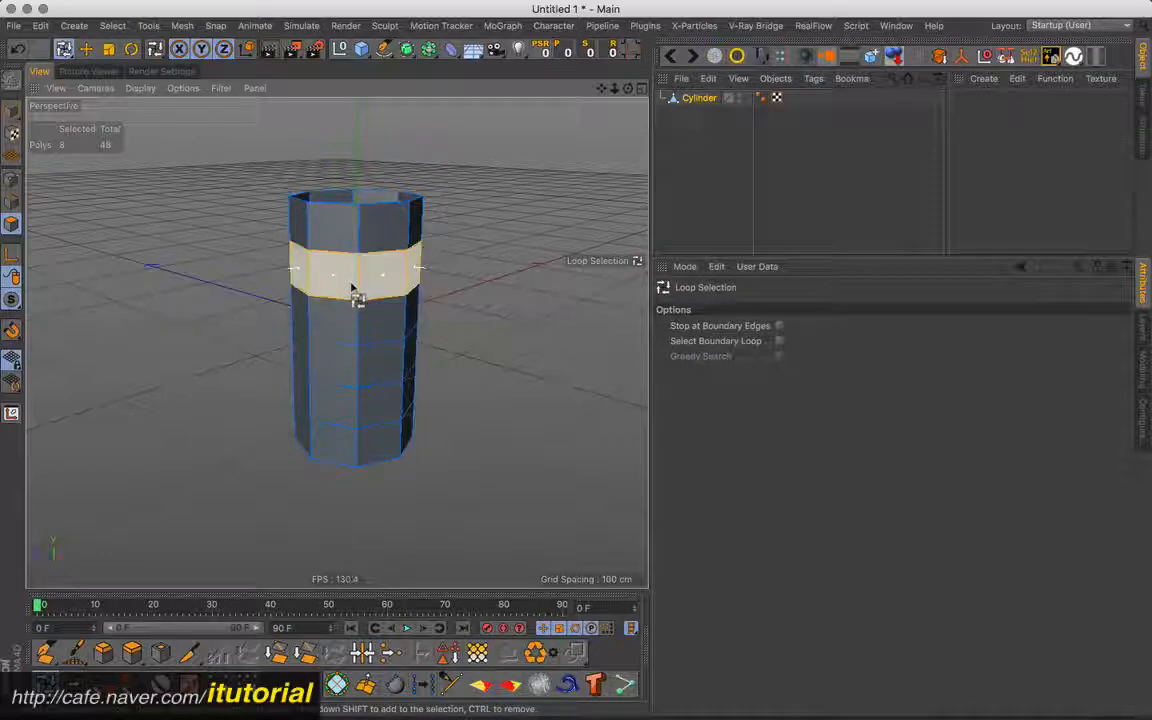
click(449, 653)
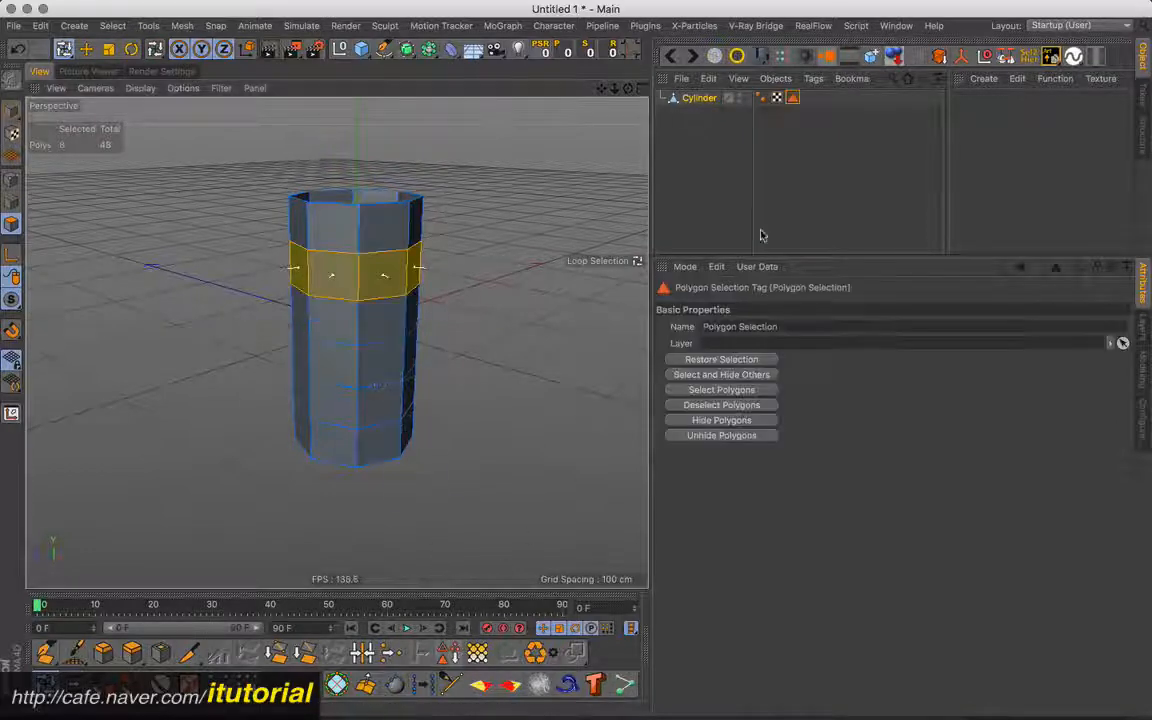
- Create a new material, apply it to the cylinder and restrict it to the stored Polygon Selection
click(808, 121)
double_click(962, 101)
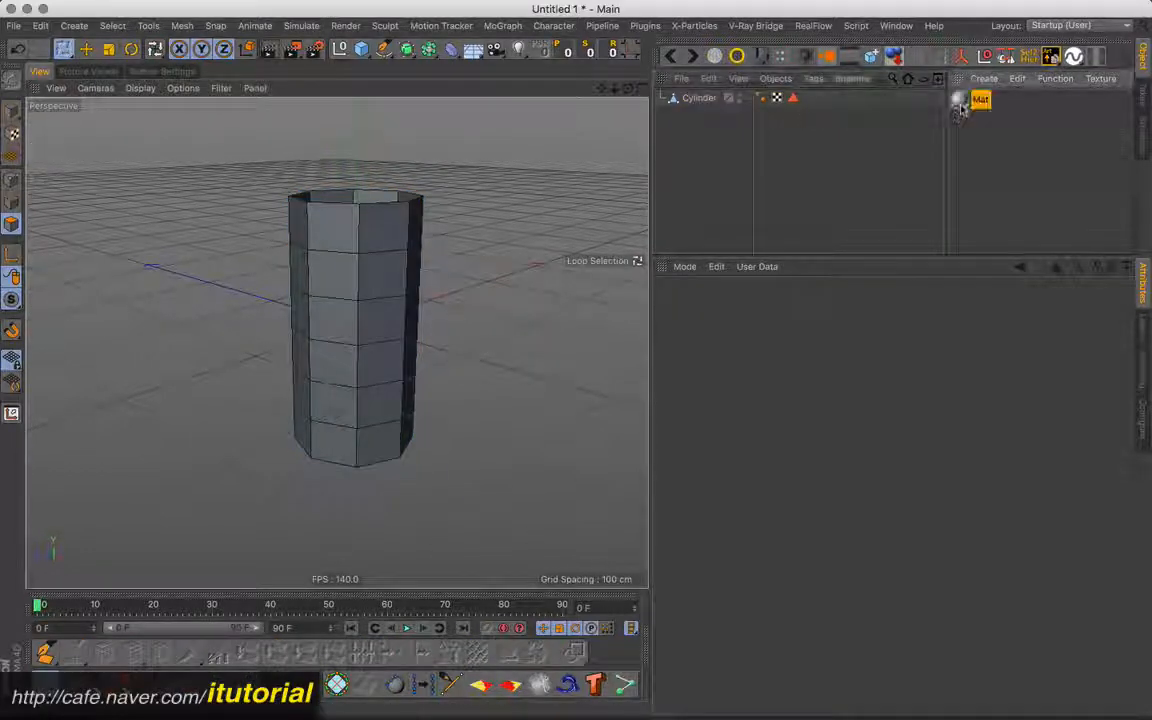
drag(959, 101, 703, 112)
drag(792, 97, 790, 357)
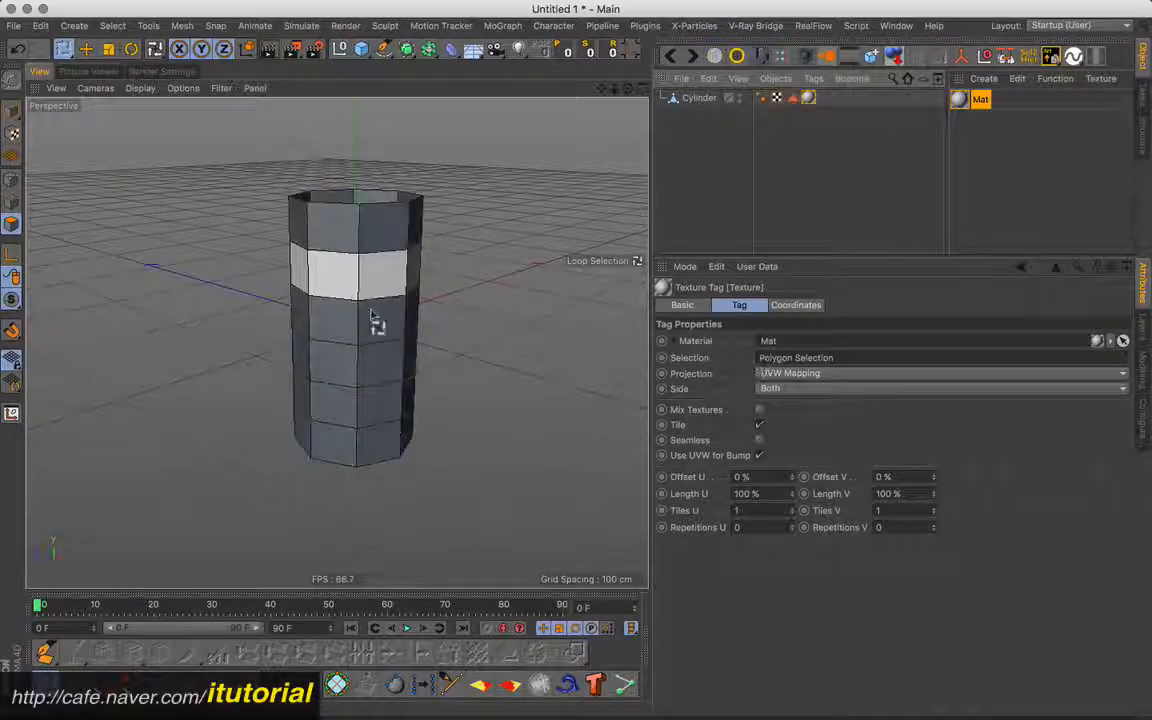
alt+drag(375, 326, 410, 345)
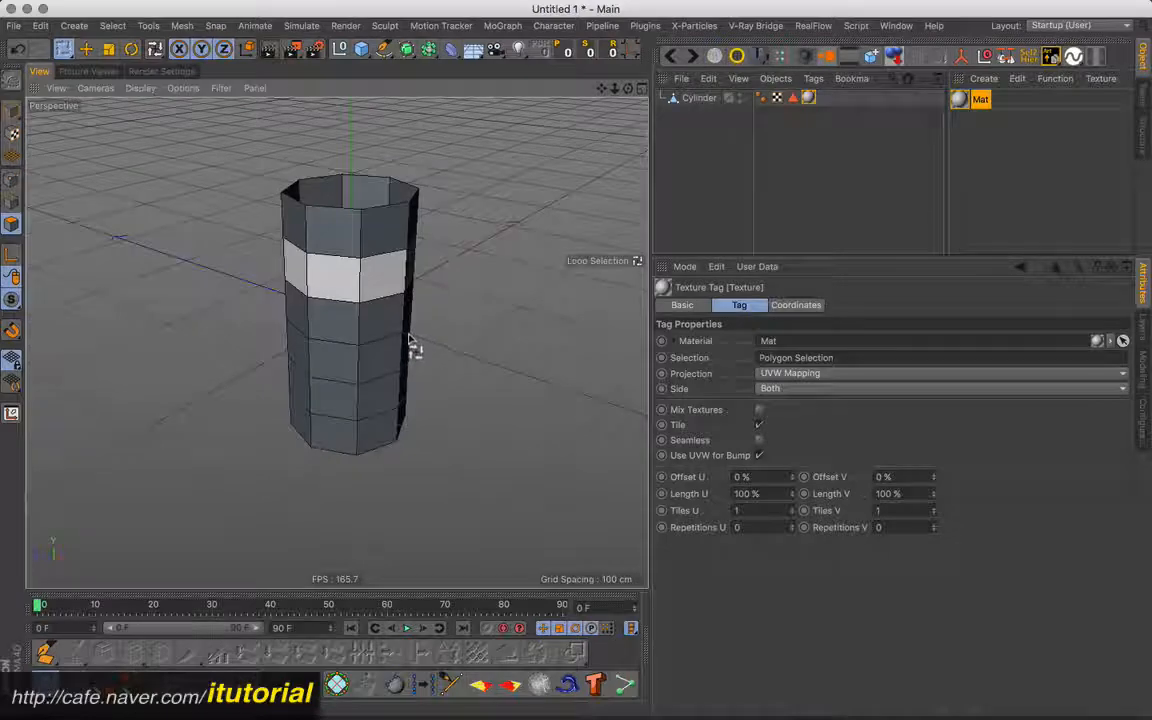
- Undo the cylinder's material assignment, the stored selection tag and the polygon ring selection
key(super+z)
key(super+z)
key(super+z)
key(super+z)
key(super+z)
key(super+z)
key(super+z)
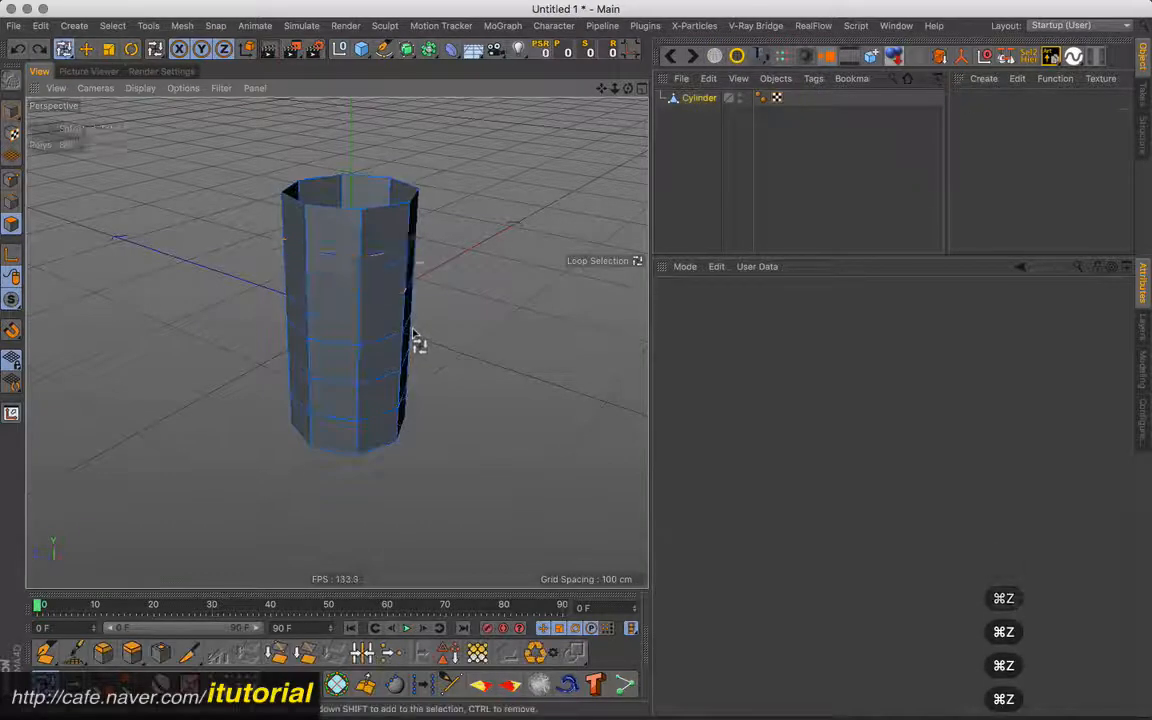
- Add a Correction deformer and nest it under the parametric cylinder
click(689, 101)
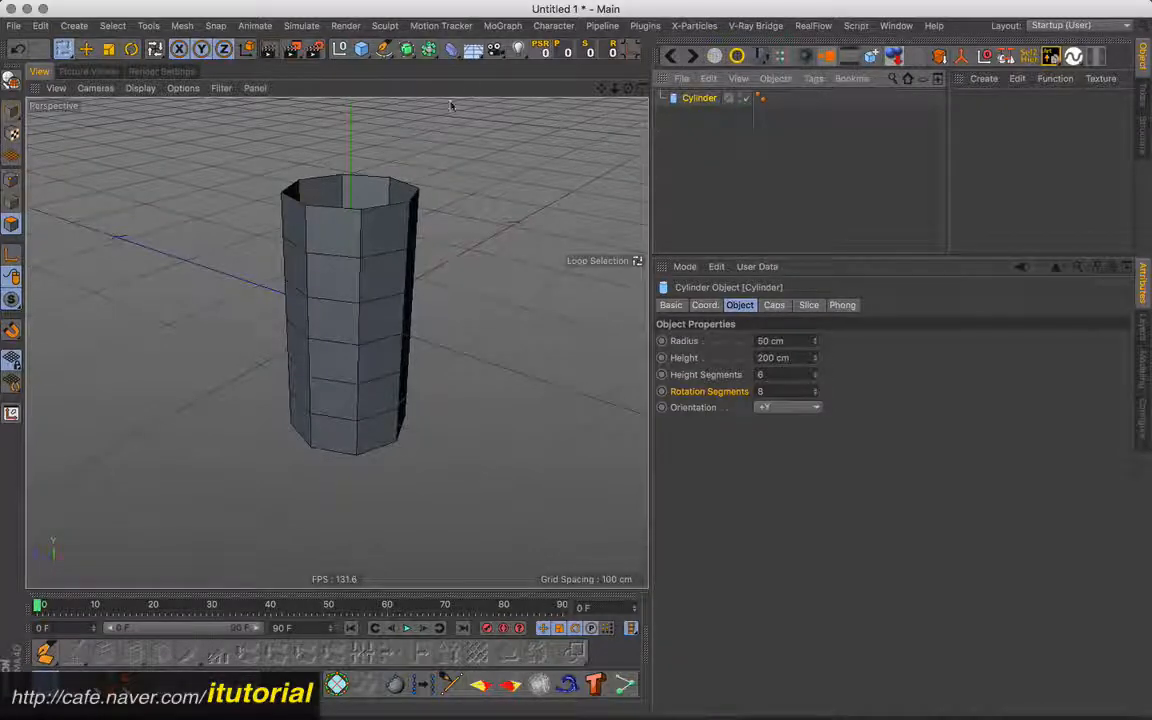
click(452, 57)
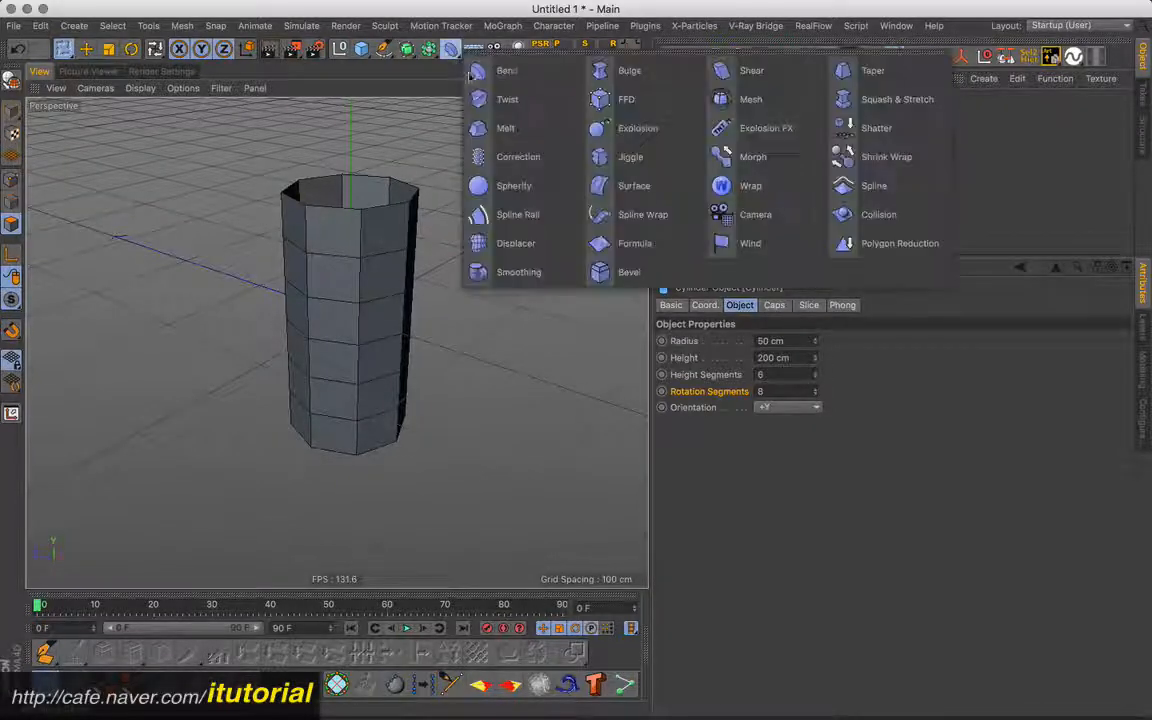
click(500, 154)
drag(705, 117, 702, 114)
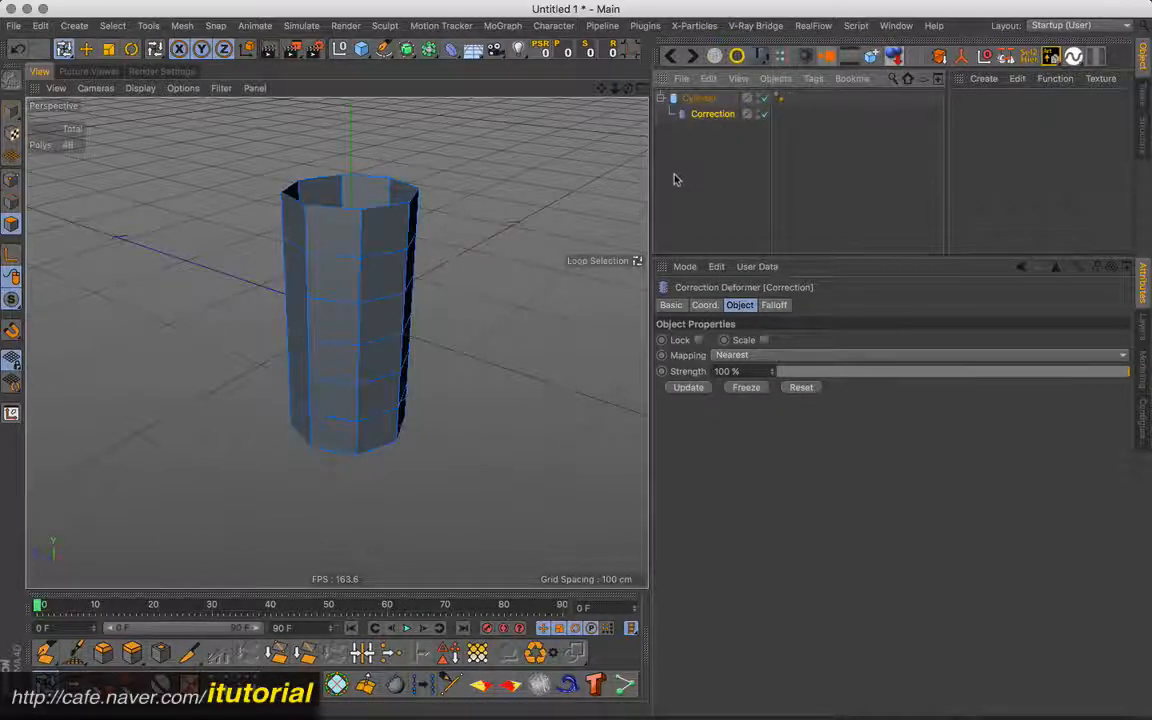
- Loop-select the second polygon ring from the cylinder's upper end, store it as a selection tag and move the tag onto the Cylinder
click(358, 290)
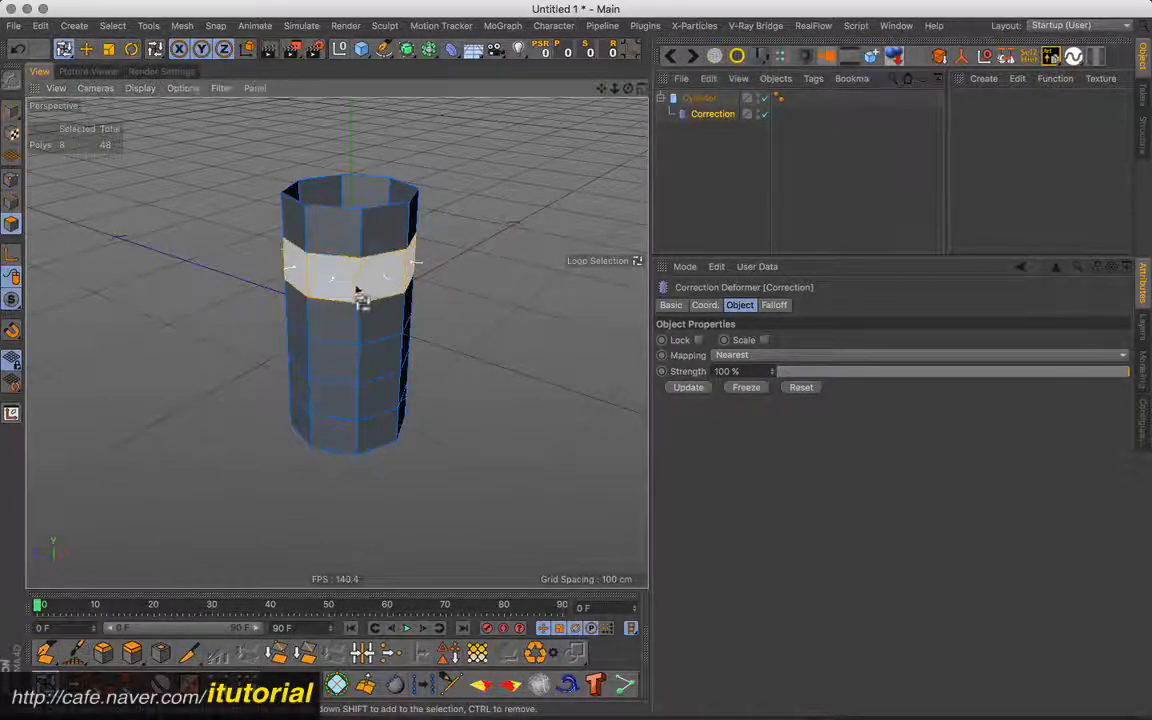
click(445, 651)
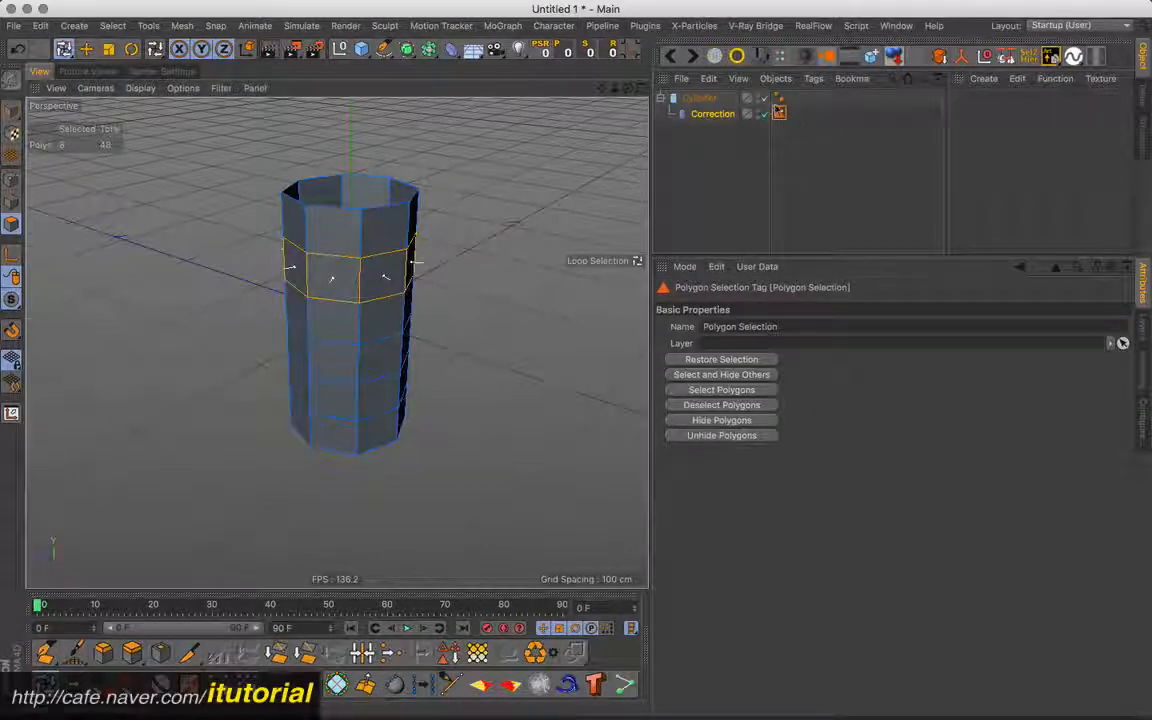
mouse_move(779, 113)
mouse_down()
mouse_move(792, 98)
mouse_move(781, 108)
mouse_up()
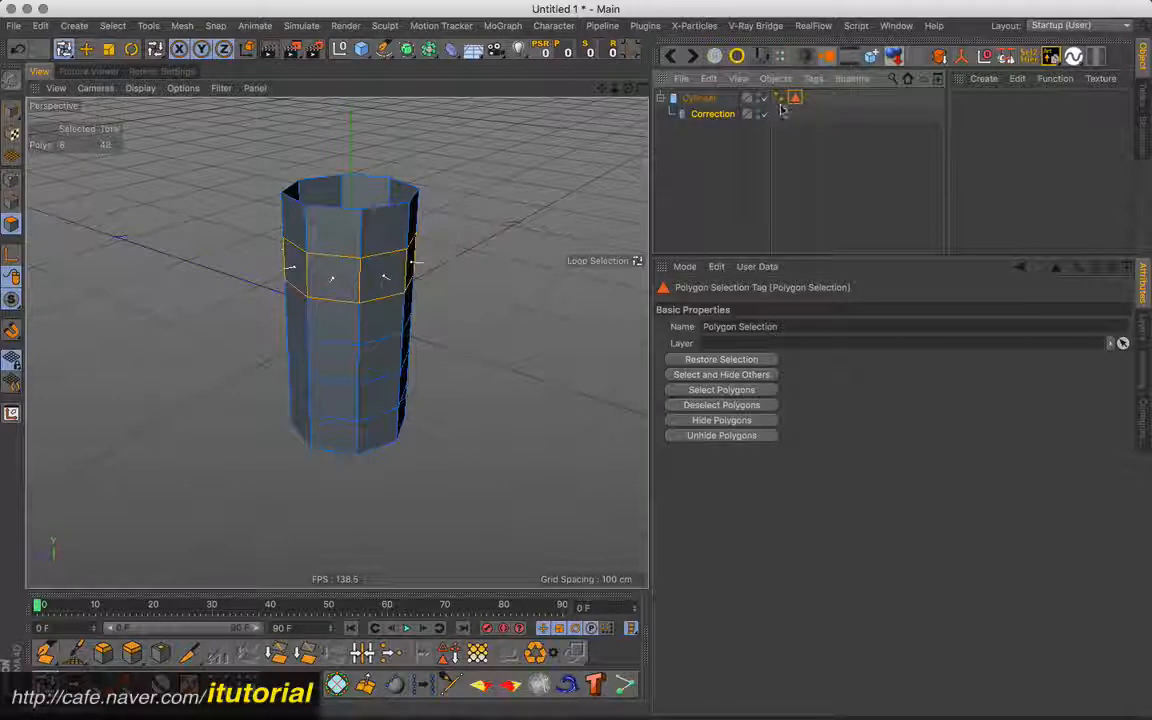
- Create a new material, apply it to the cylinder and restrict it to the stored Polygon Selection
double_click(966, 115)
drag(978, 99, 700, 98)
drag(796, 98, 770, 358)
- Enlarge the radius of the parametric cylinder
alt+drag(367, 285, 450, 254)
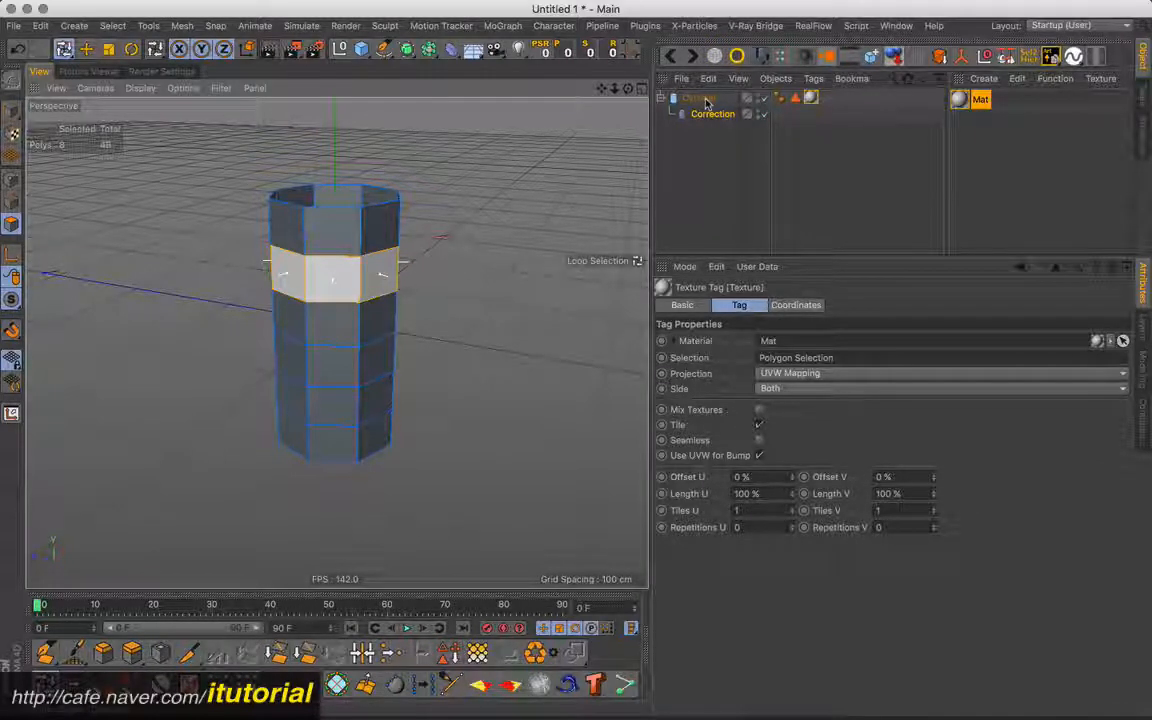
click(700, 98)
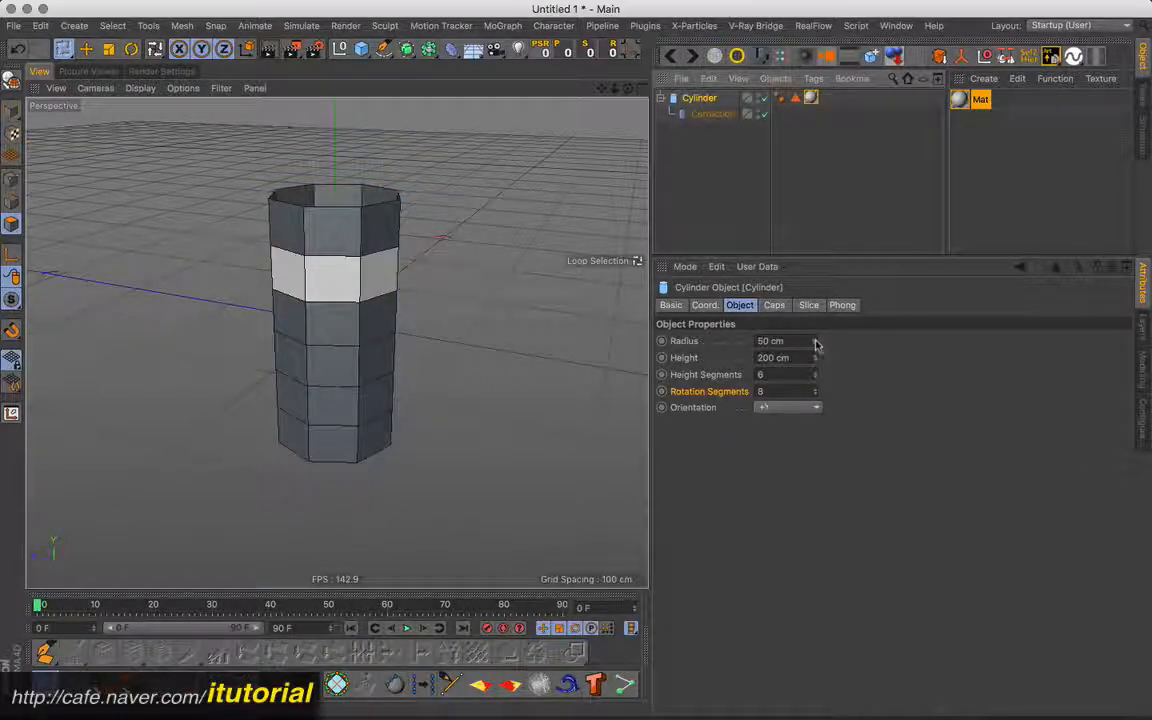
mouse_move(818, 343)
mouse_down()
mouse_move(820, 298)
mouse_move(818, 346)
mouse_up()
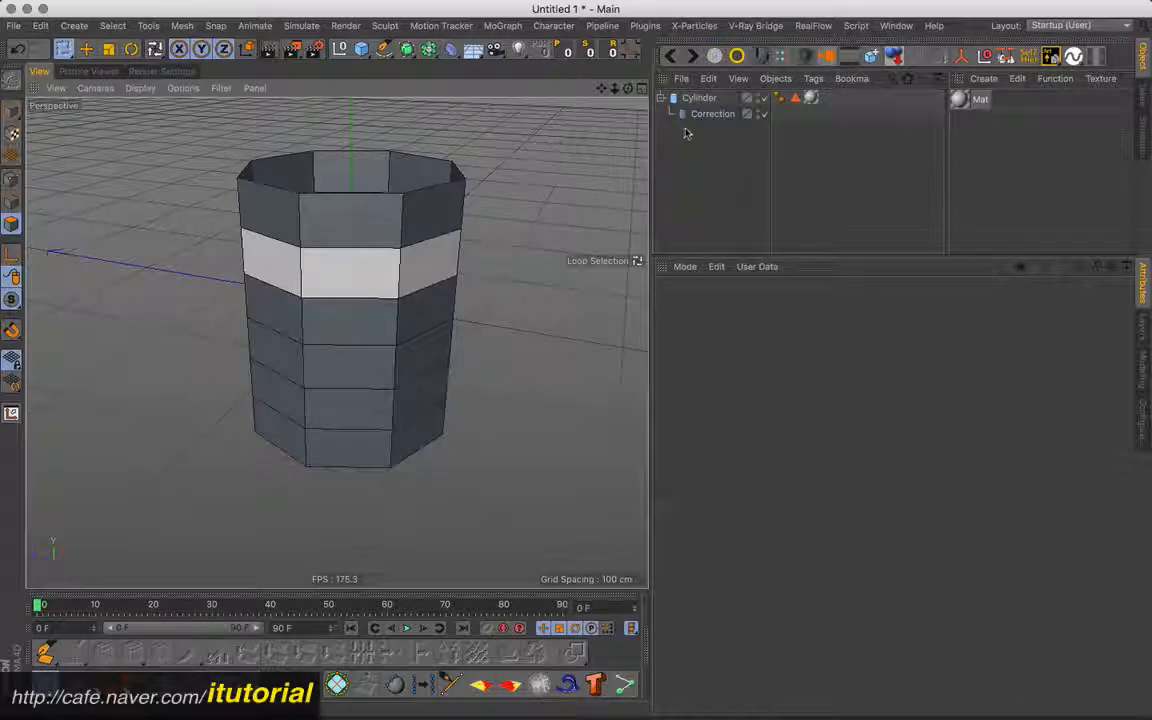
- Delete the cylinder together with its Correction deformer and add a default cube
drag(719, 131, 690, 98)
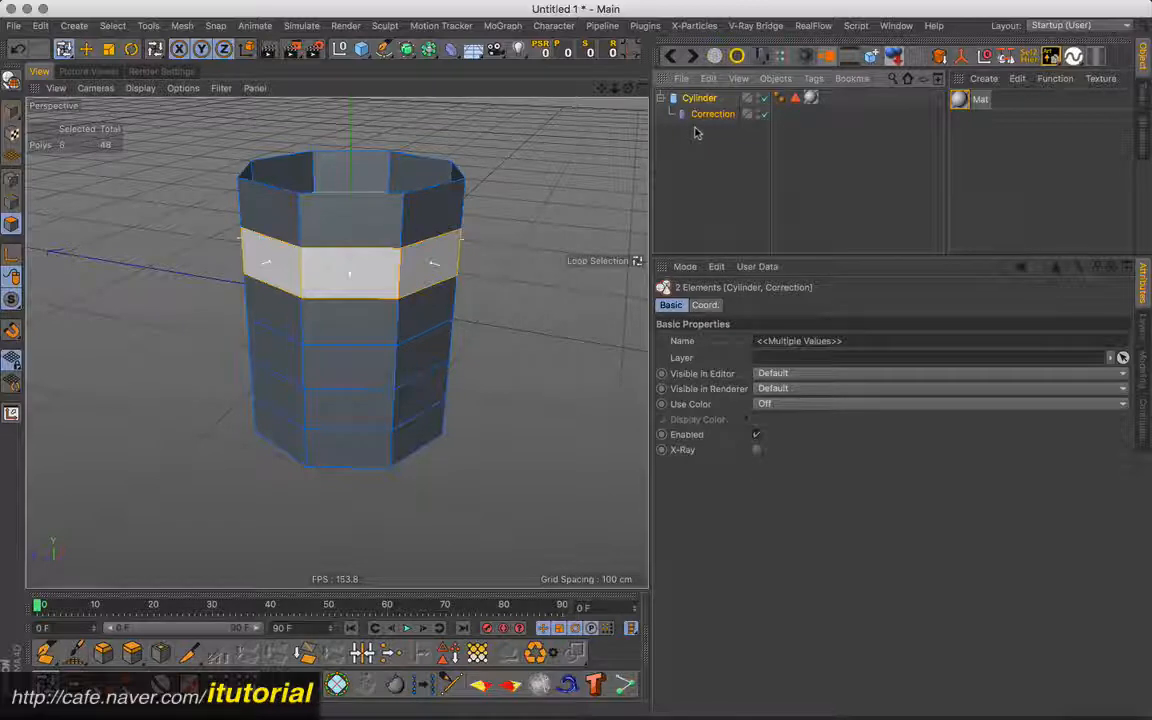
key(Delete)
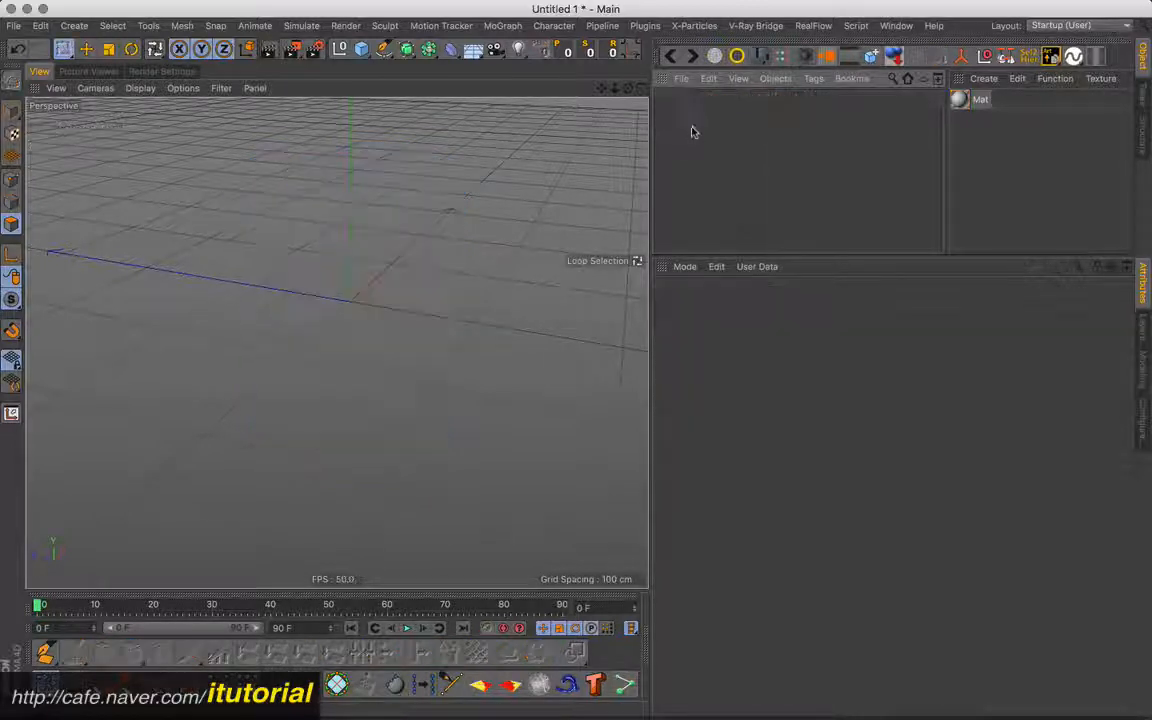
click(361, 49)
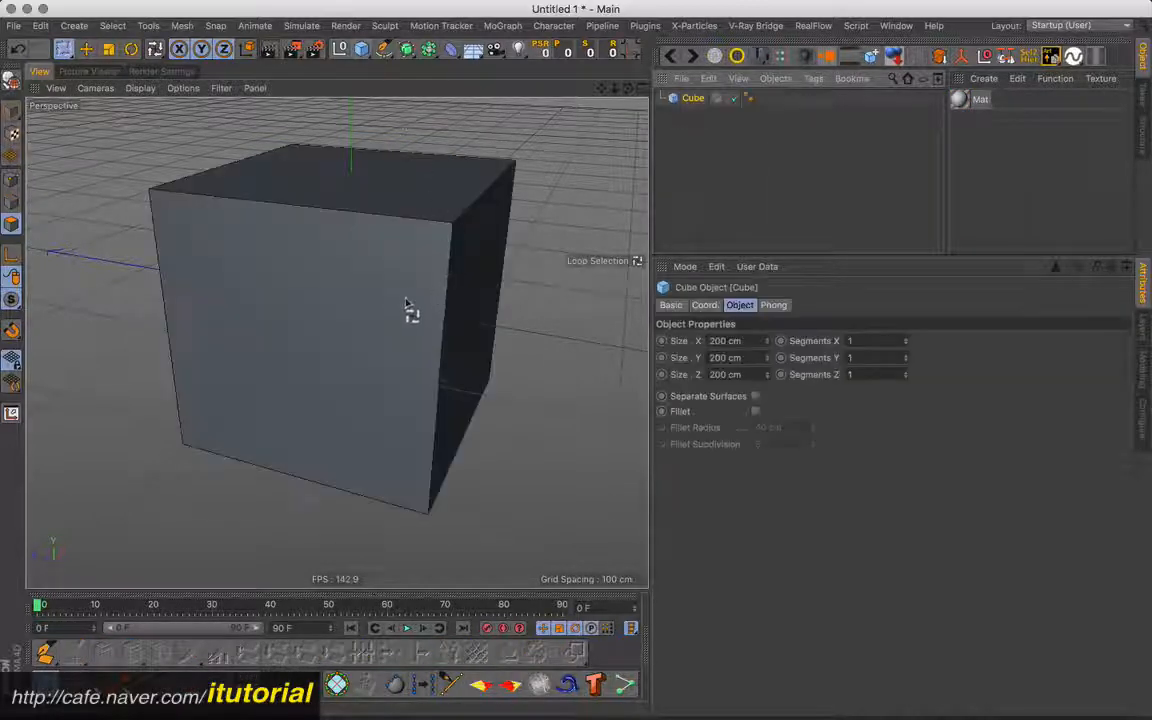
scroll(404, 274, down, 5)
mouse_move(424, 292)
alt+mouse_down()
mouse_move(406, 297)
mouse_move(435, 298)
mouse_move(442, 284)
alt+mouse_up()
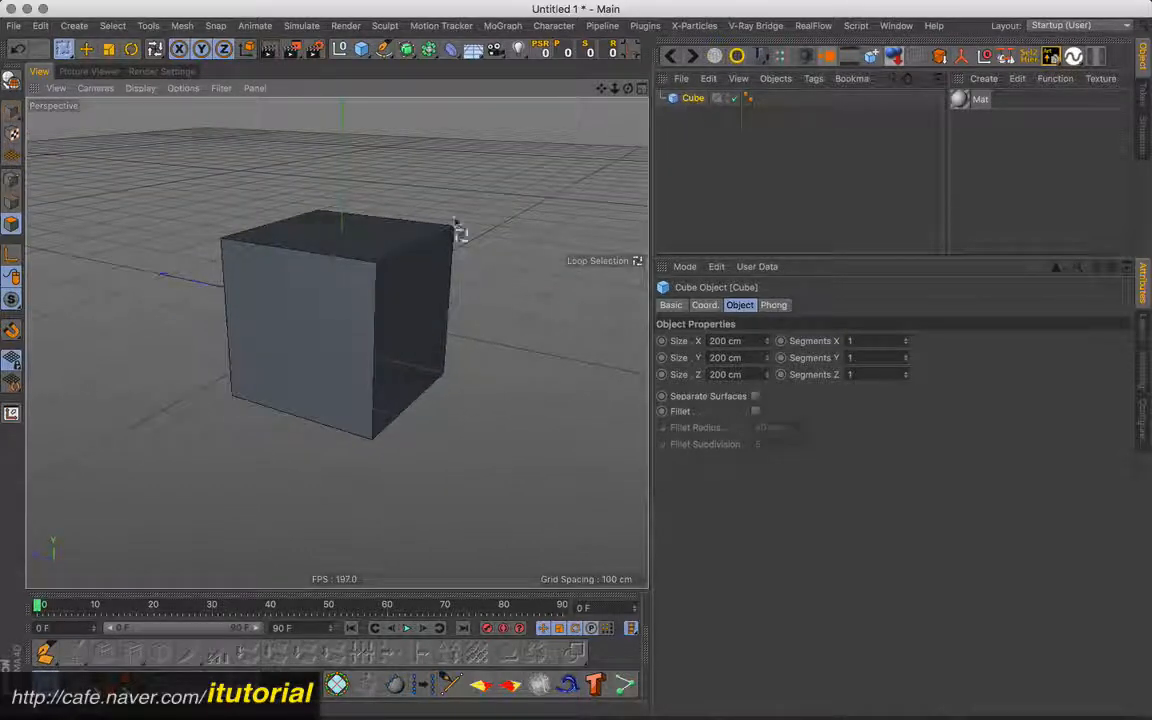
- Add a Bevel deformer to the cube and set its offset to 6 cm
click(451, 49)
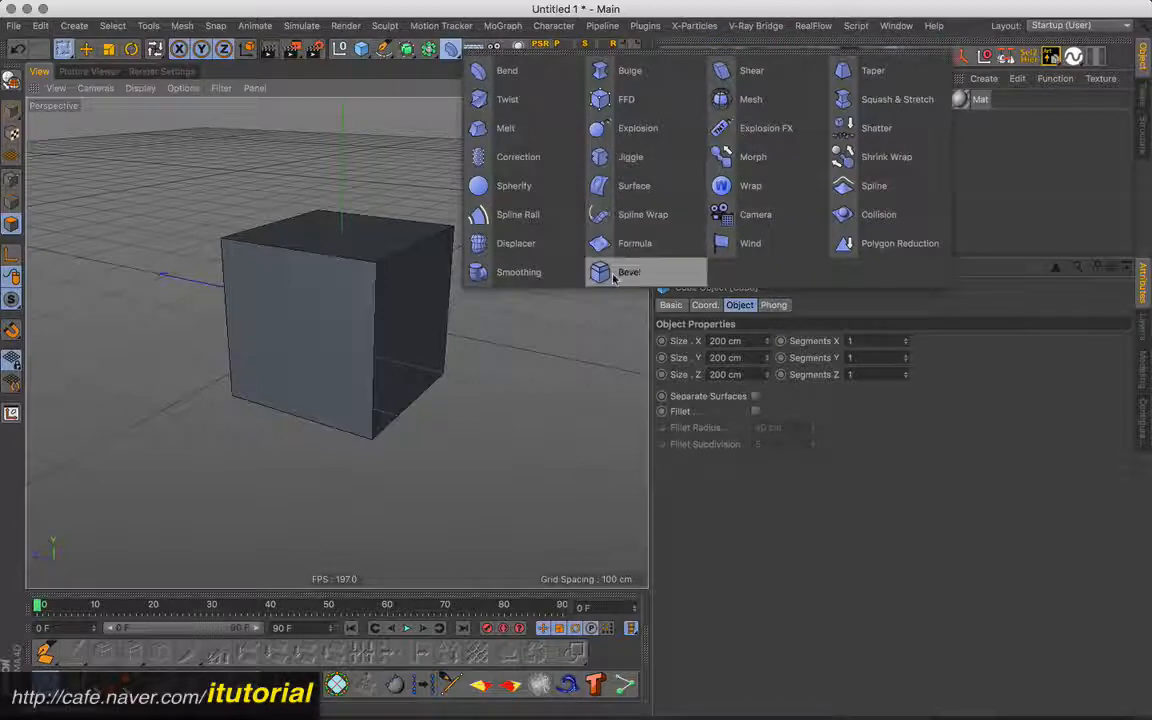
shift+click(614, 274)
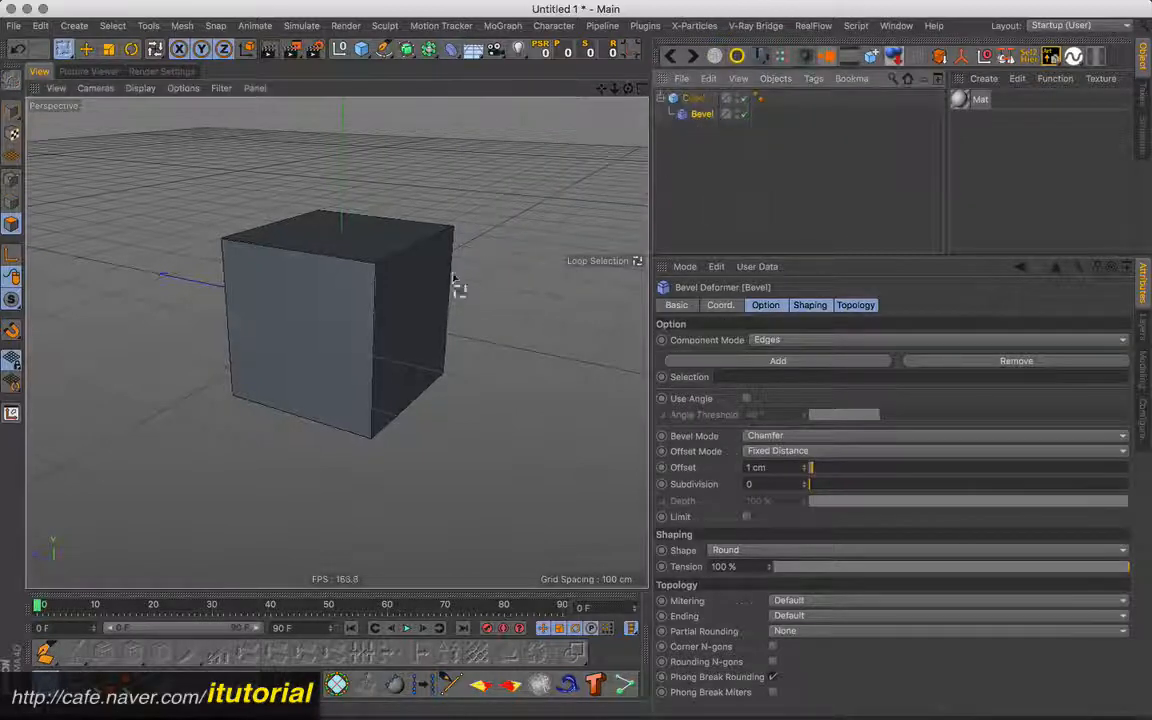
alt+drag(453, 278, 419, 290)
alt+right_drag(419, 290, 460, 280)
alt+drag(460, 280, 548, 309)
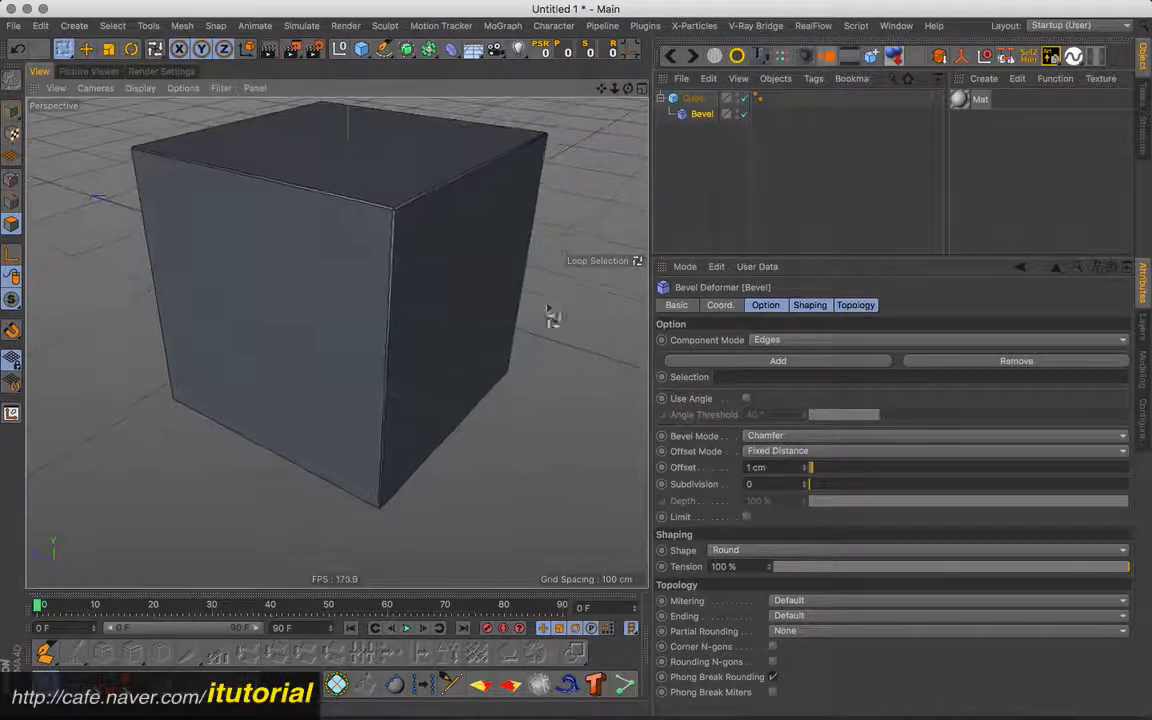
drag(808, 467, 828, 467)
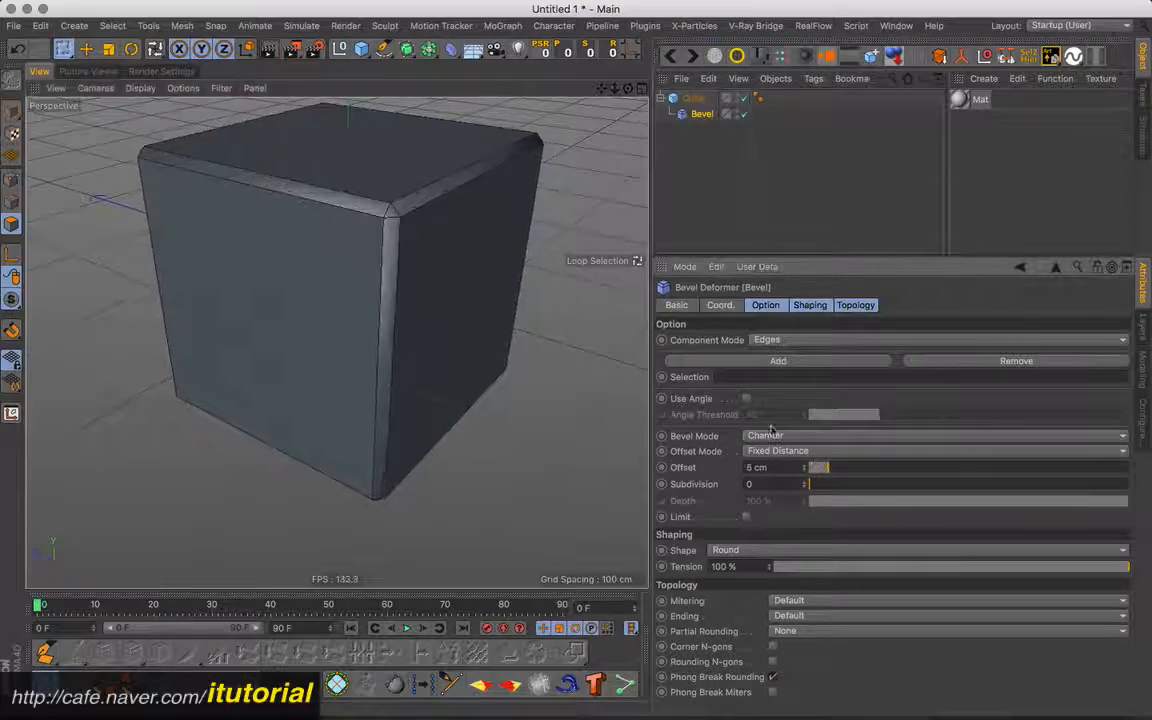
alt+drag(452, 255, 247, 212)
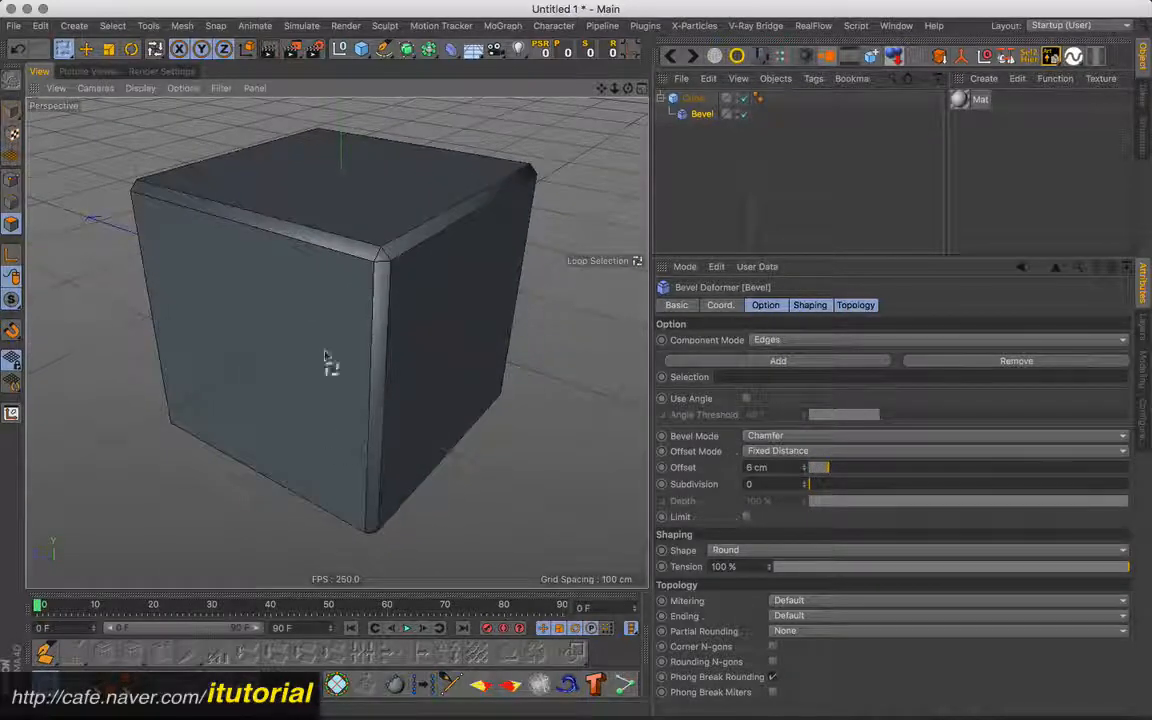
alt+drag(371, 256, 365, 290)
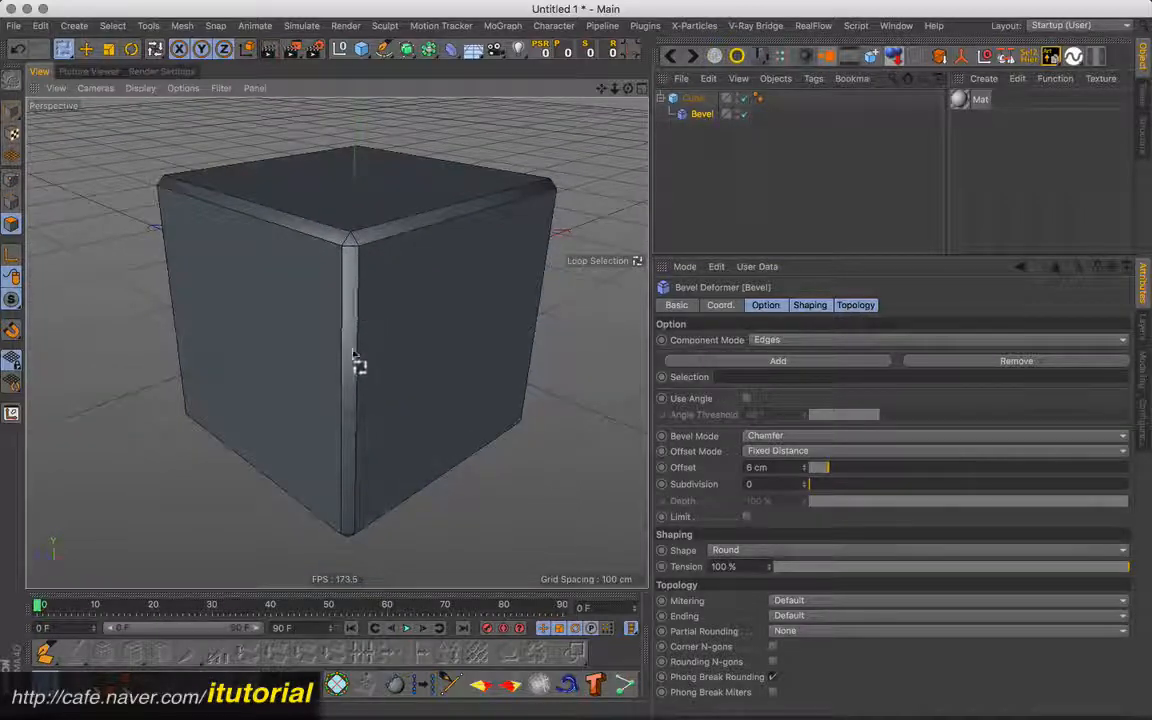
- Convert the cube into an editable polygon object and switch to edge mode
click(694, 99)
click(14, 84)
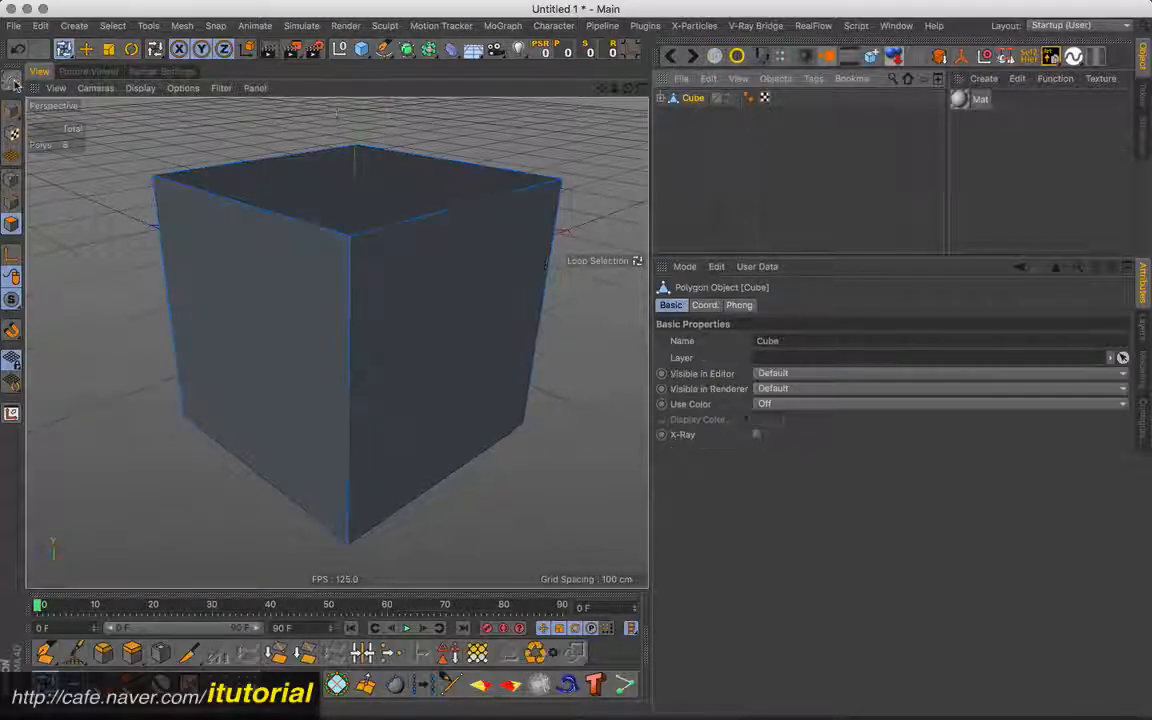
click(12, 201)
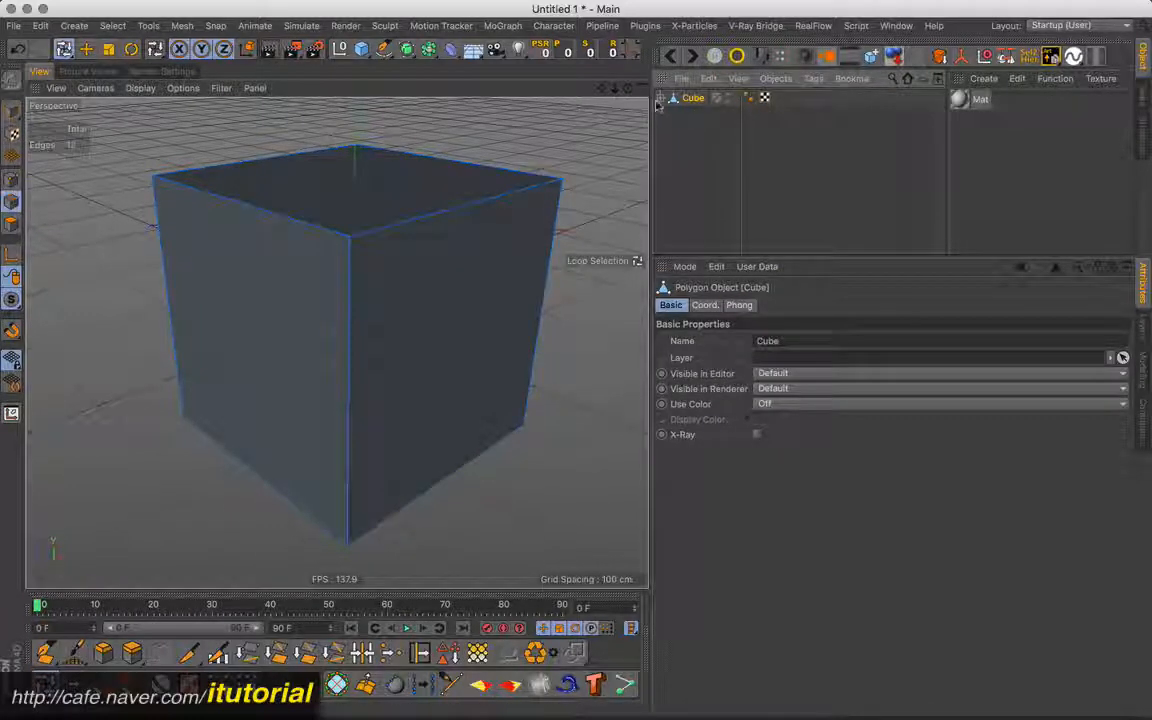
- Store the edge loop around one side face of the cube as a selection tag and restrict the Bevel deformer to it
click(457, 298)
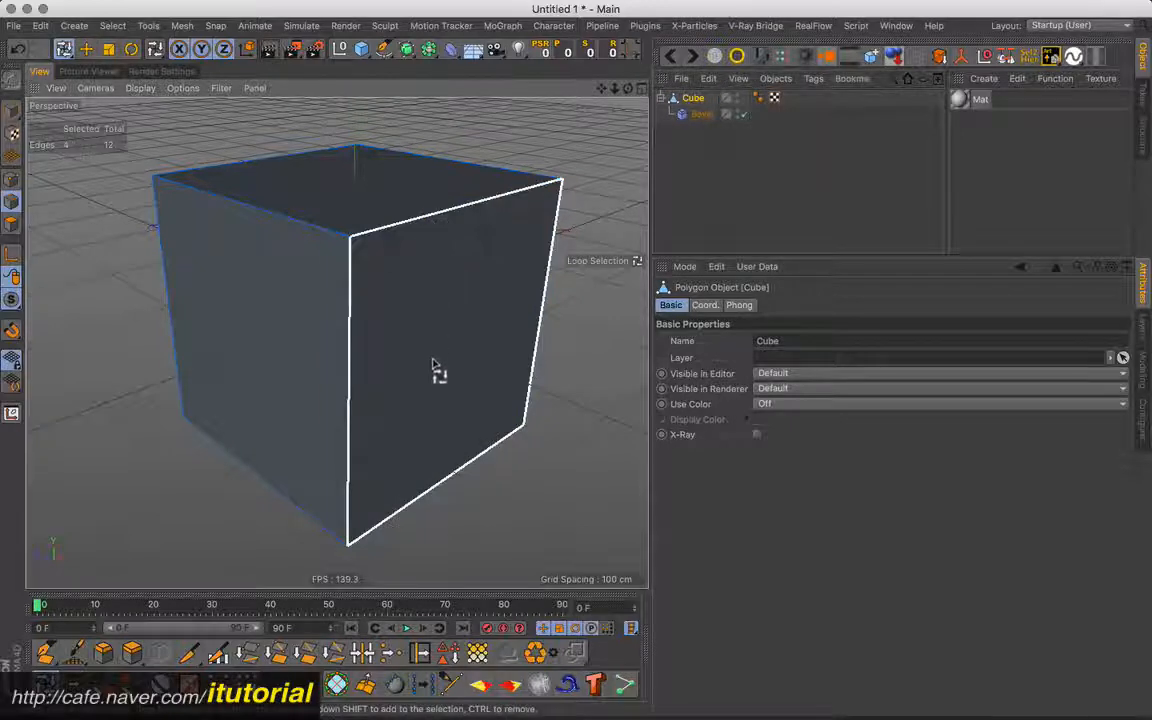
click(453, 646)
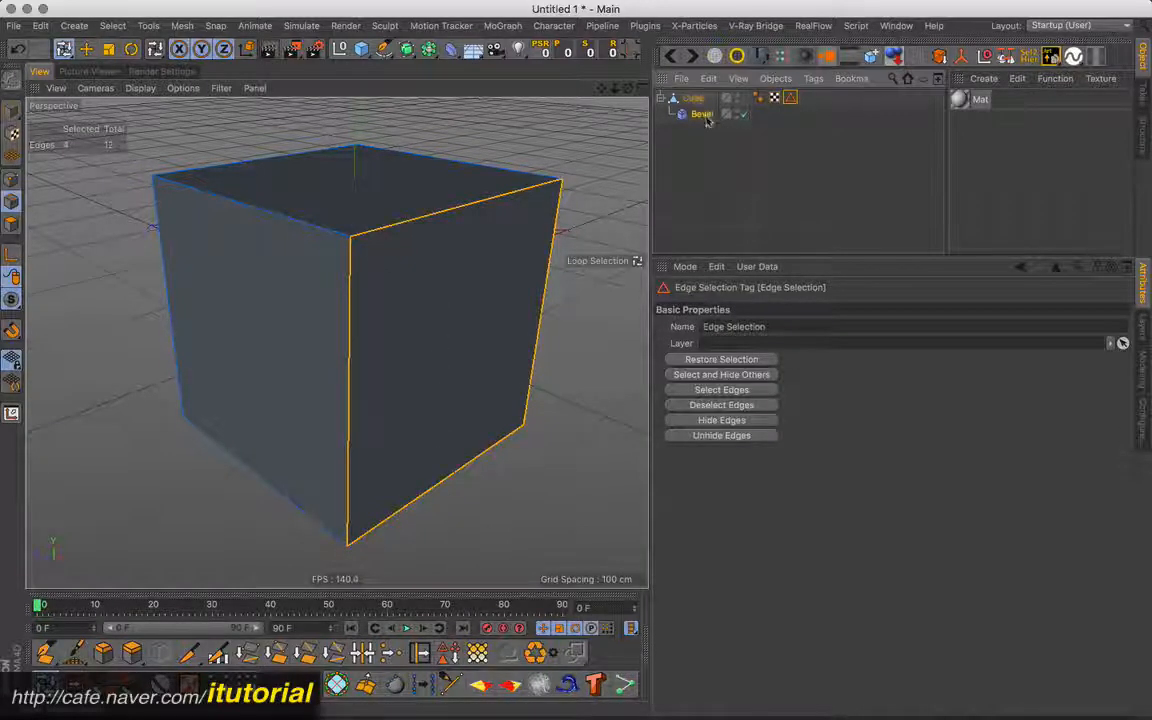
click(704, 115)
drag(790, 98, 723, 381)
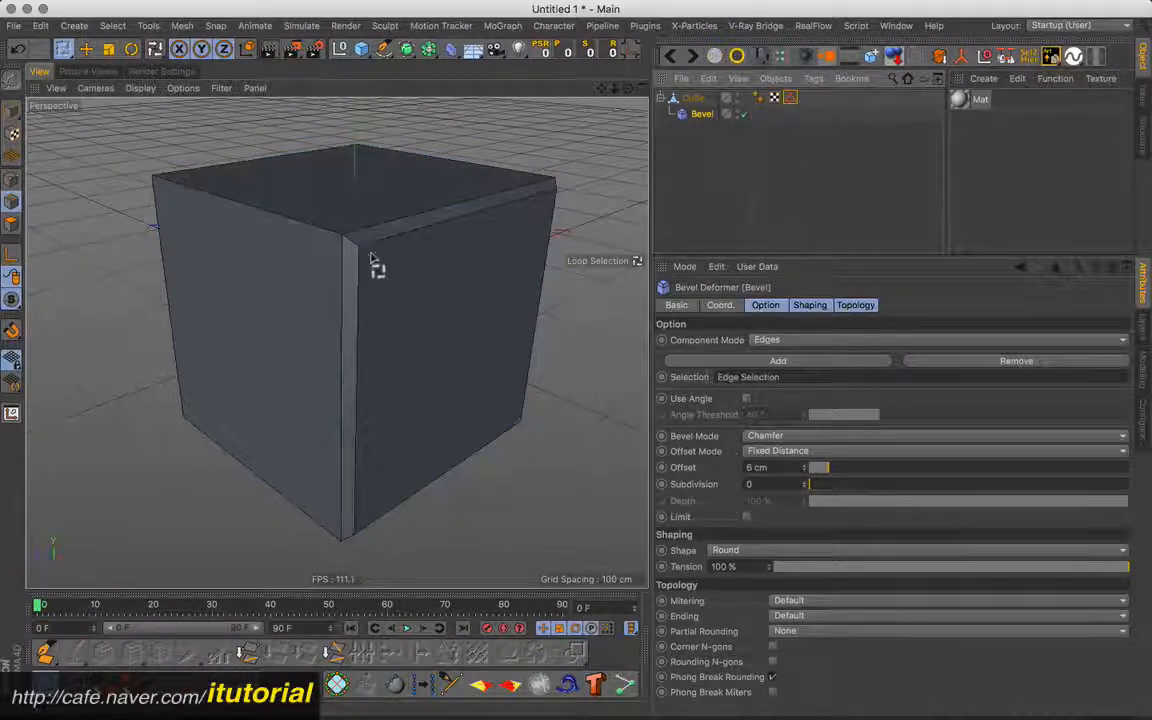
alt+drag(378, 280, 417, 275)
- Undo the Bevel restriction, the edge selection and its tag, and the cube's conversion to a polygon object
key(super+z)
key(super+z)
key(super+z)
key(super+z)
key(super+z)
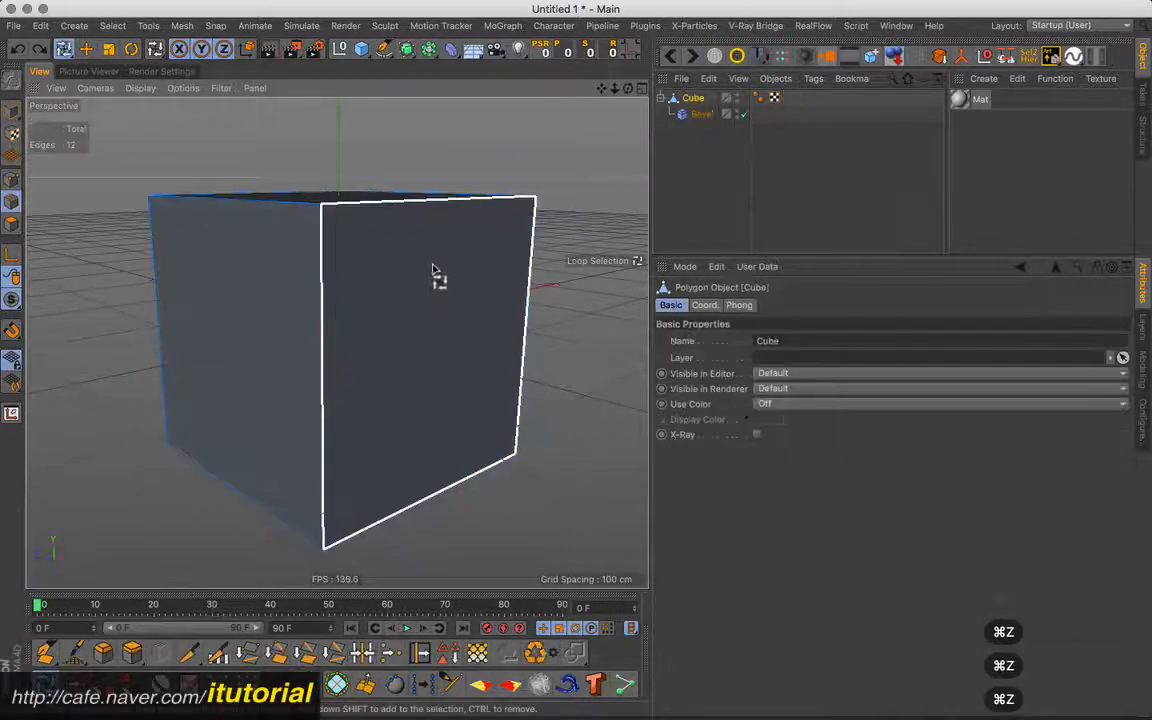
mouse_move(442, 272)
alt+mouse_down()
mouse_move(443, 327)
mouse_move(456, 290)
alt+mouse_up()
scroll(450, 290, down, 4)
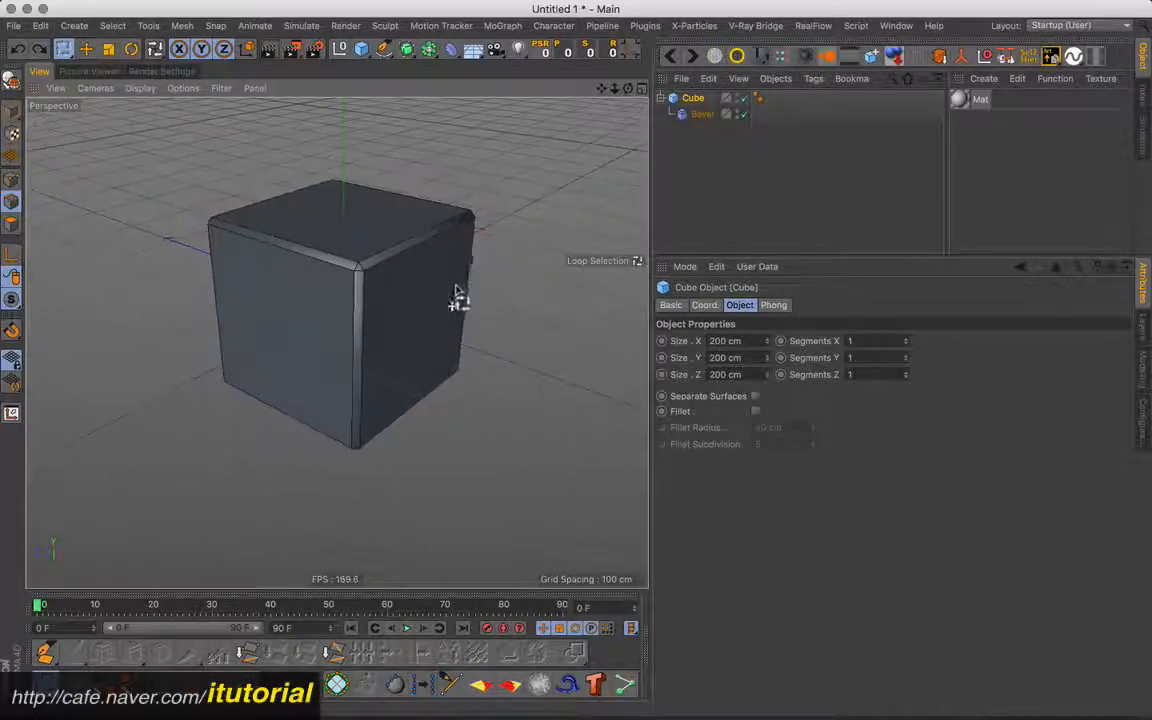
- Add a Correction deformer under the cube and move the Bevel deformer out of the cube's hierarchy
click(451, 49)
click(511, 157)
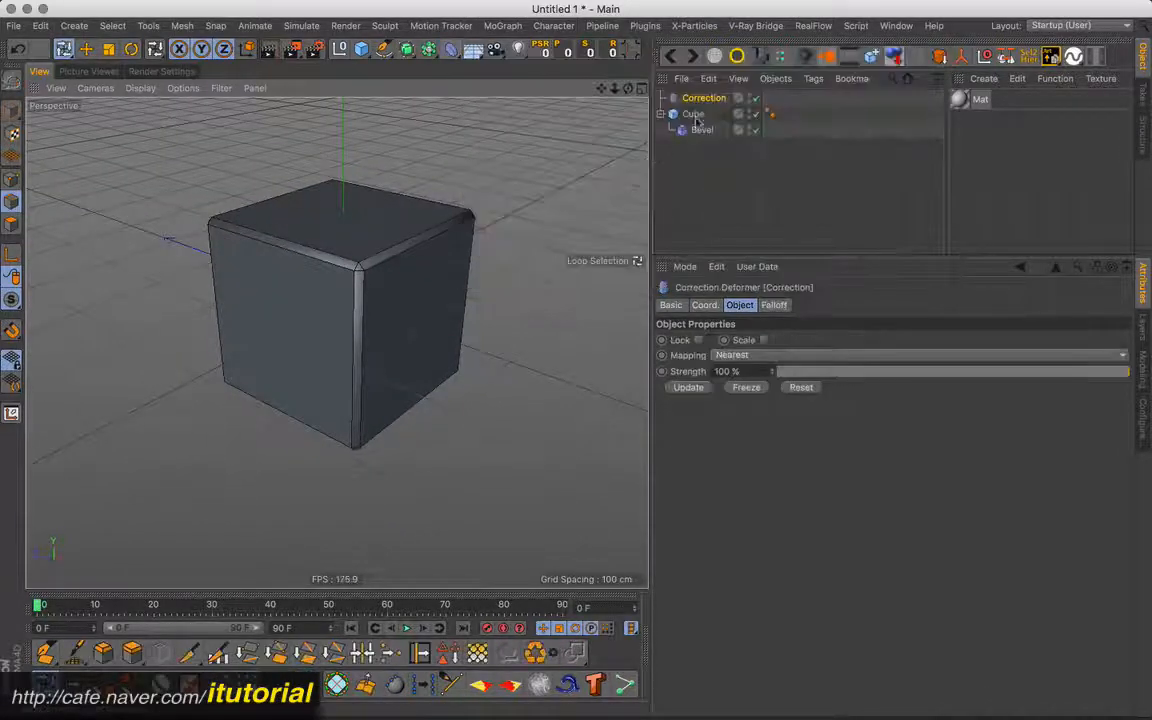
drag(700, 98, 682, 118)
drag(681, 178, 681, 180)
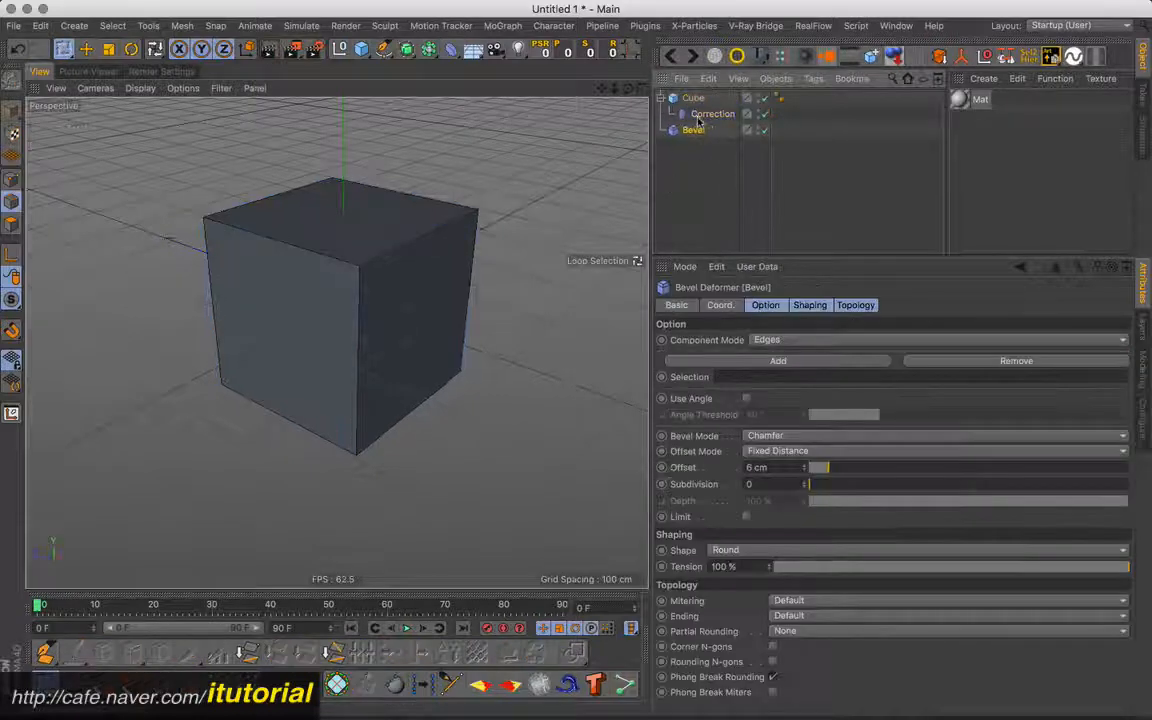
- Using the Correction deformer, store the edge loop around one side face as a selection tag and move the tag onto the Cube
click(703, 116)
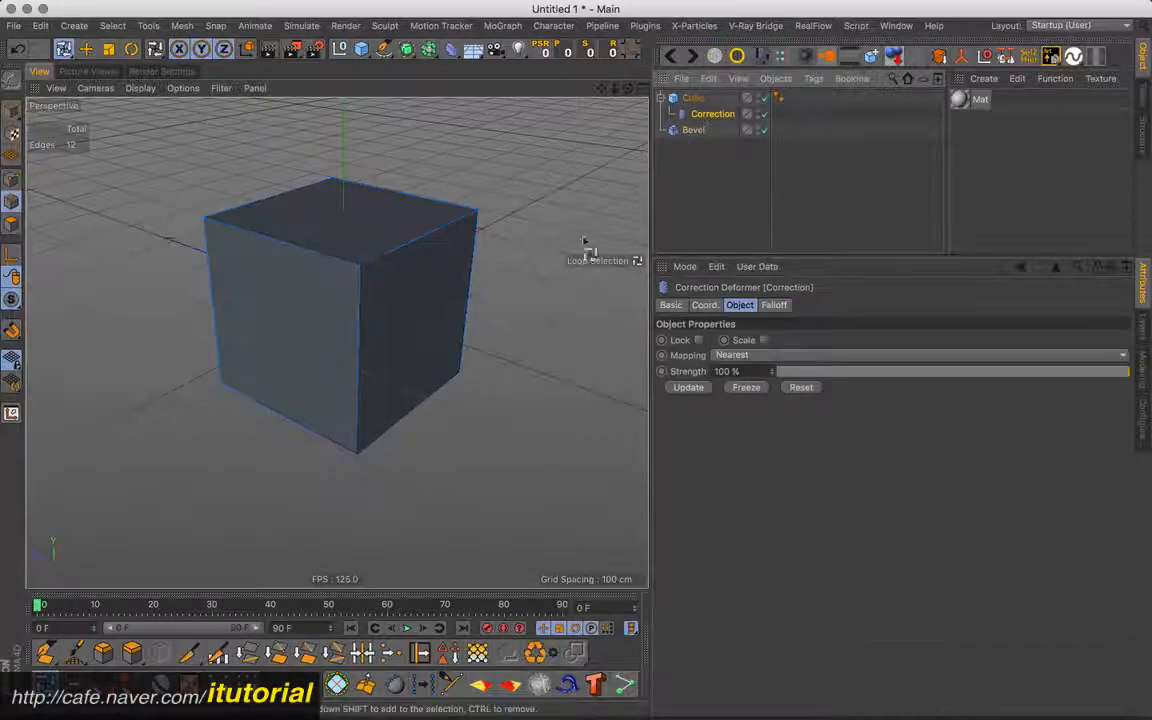
click(421, 252)
click(363, 292)
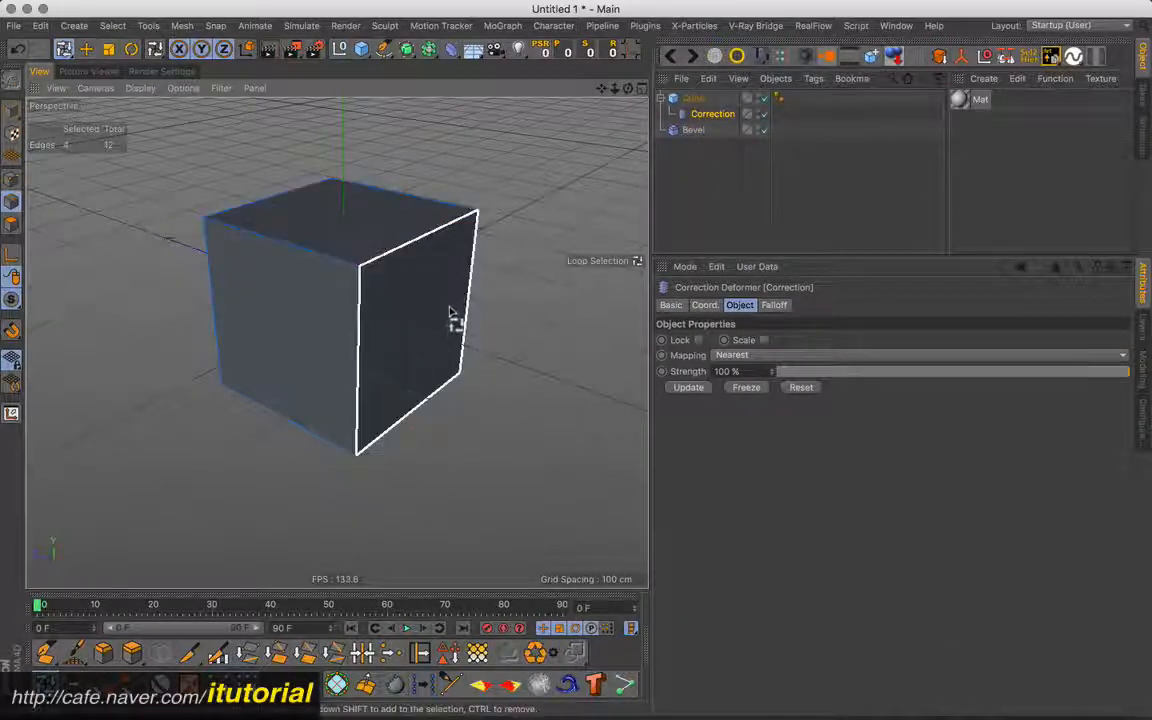
alt+drag(447, 309, 452, 294)
click(449, 652)
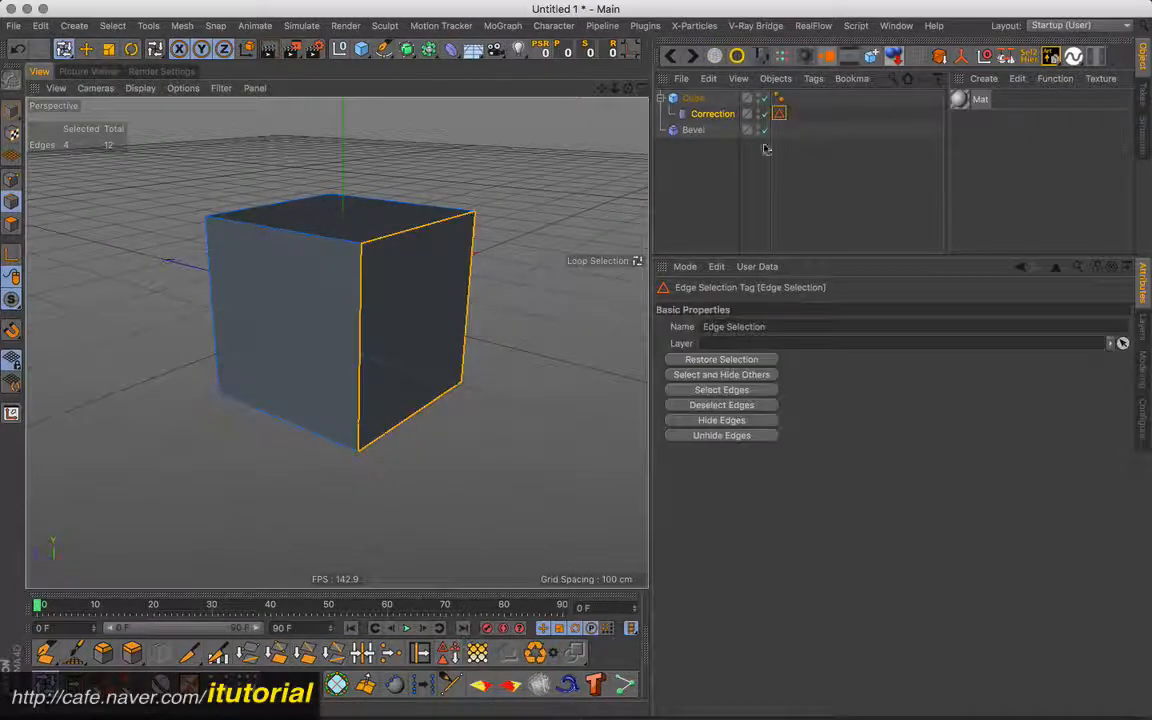
drag(779, 113, 795, 97)
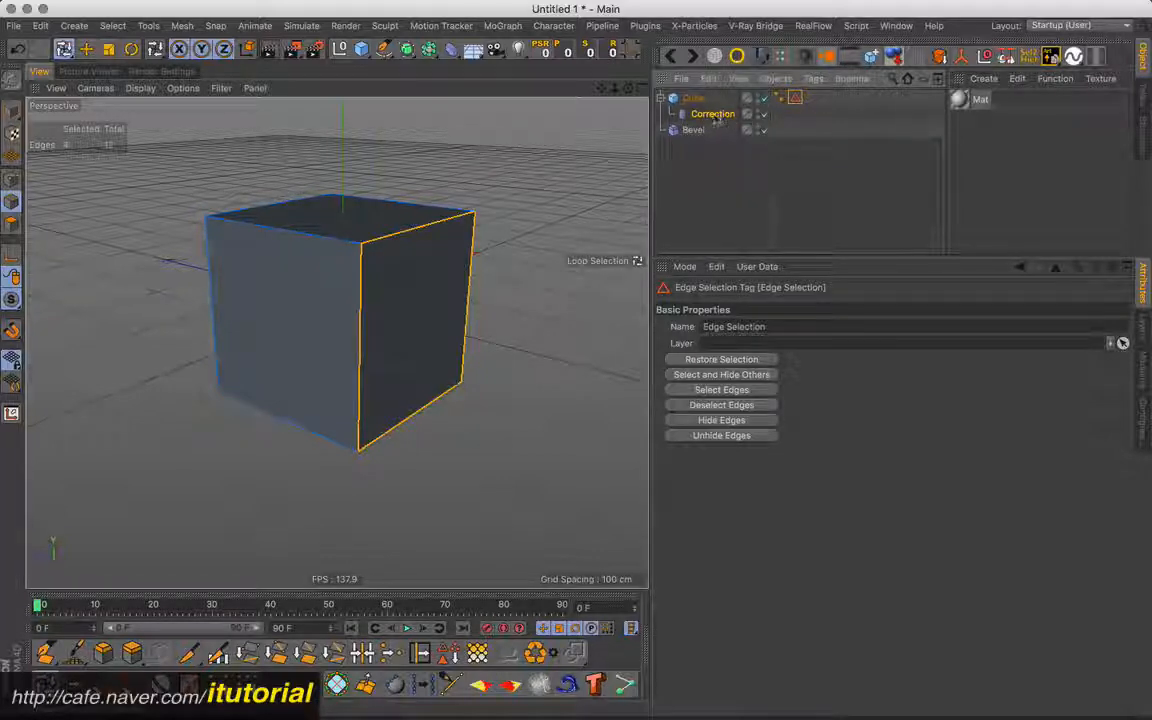
- Delete the Correction deformer and nest the Bevel deformer under the cube again
drag(717, 118, 703, 137)
key(Delete)
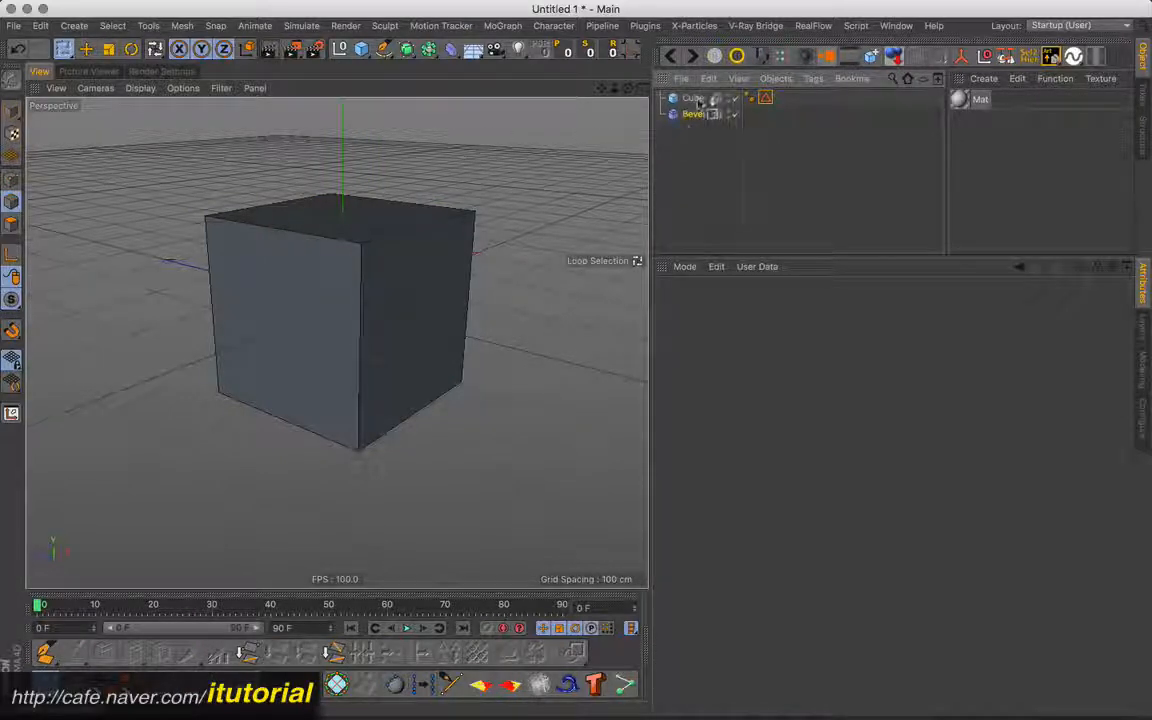
drag(692, 116, 693, 99)
- Restrict the Bevel deformer to the stored Edge Selection and set its offset to 9 cm
drag(774, 97, 665, 376)
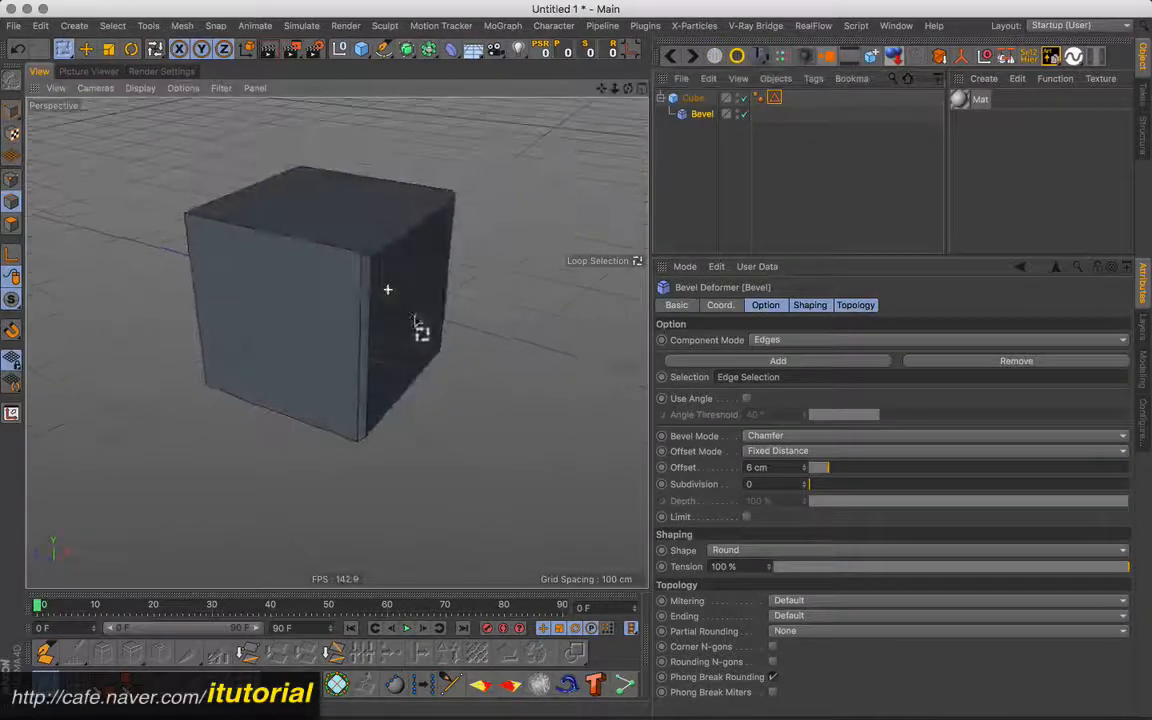
drag(818, 467, 838, 468)
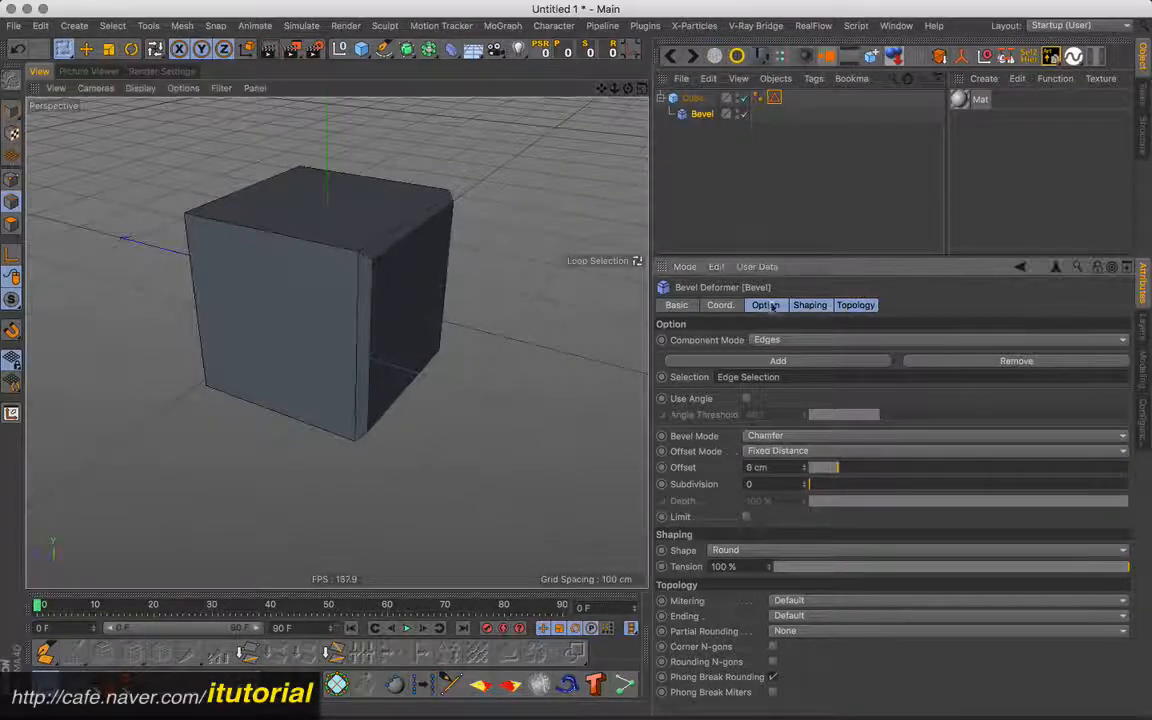
mouse_move(494, 244)
alt+mouse_down()
mouse_move(465, 239)
mouse_move(482, 240)
alt+mouse_up()
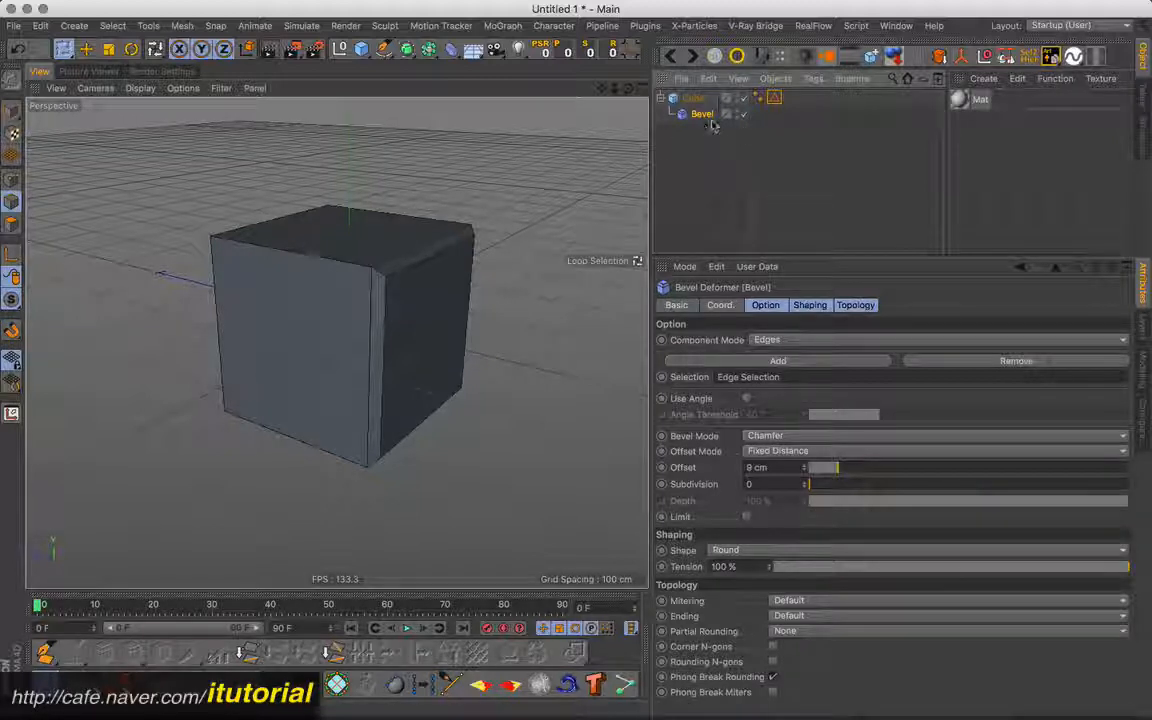
- Add another Correction deformer to the scene with the beveled cube
click(451, 49)
click(531, 162)
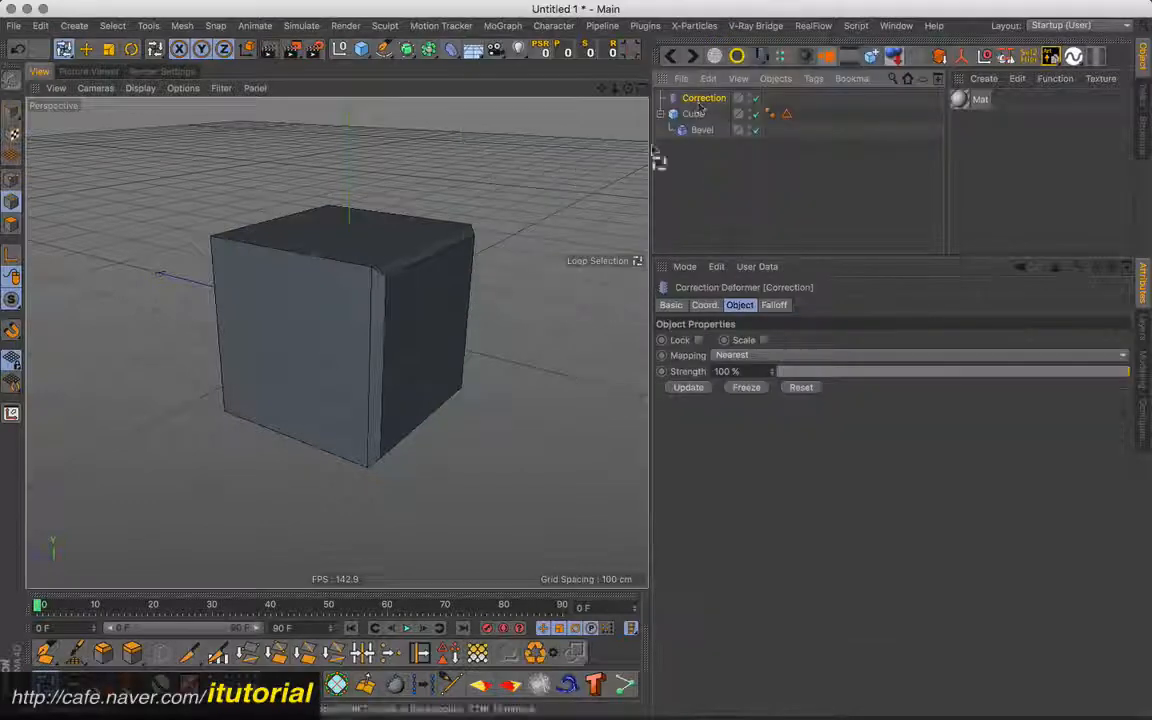